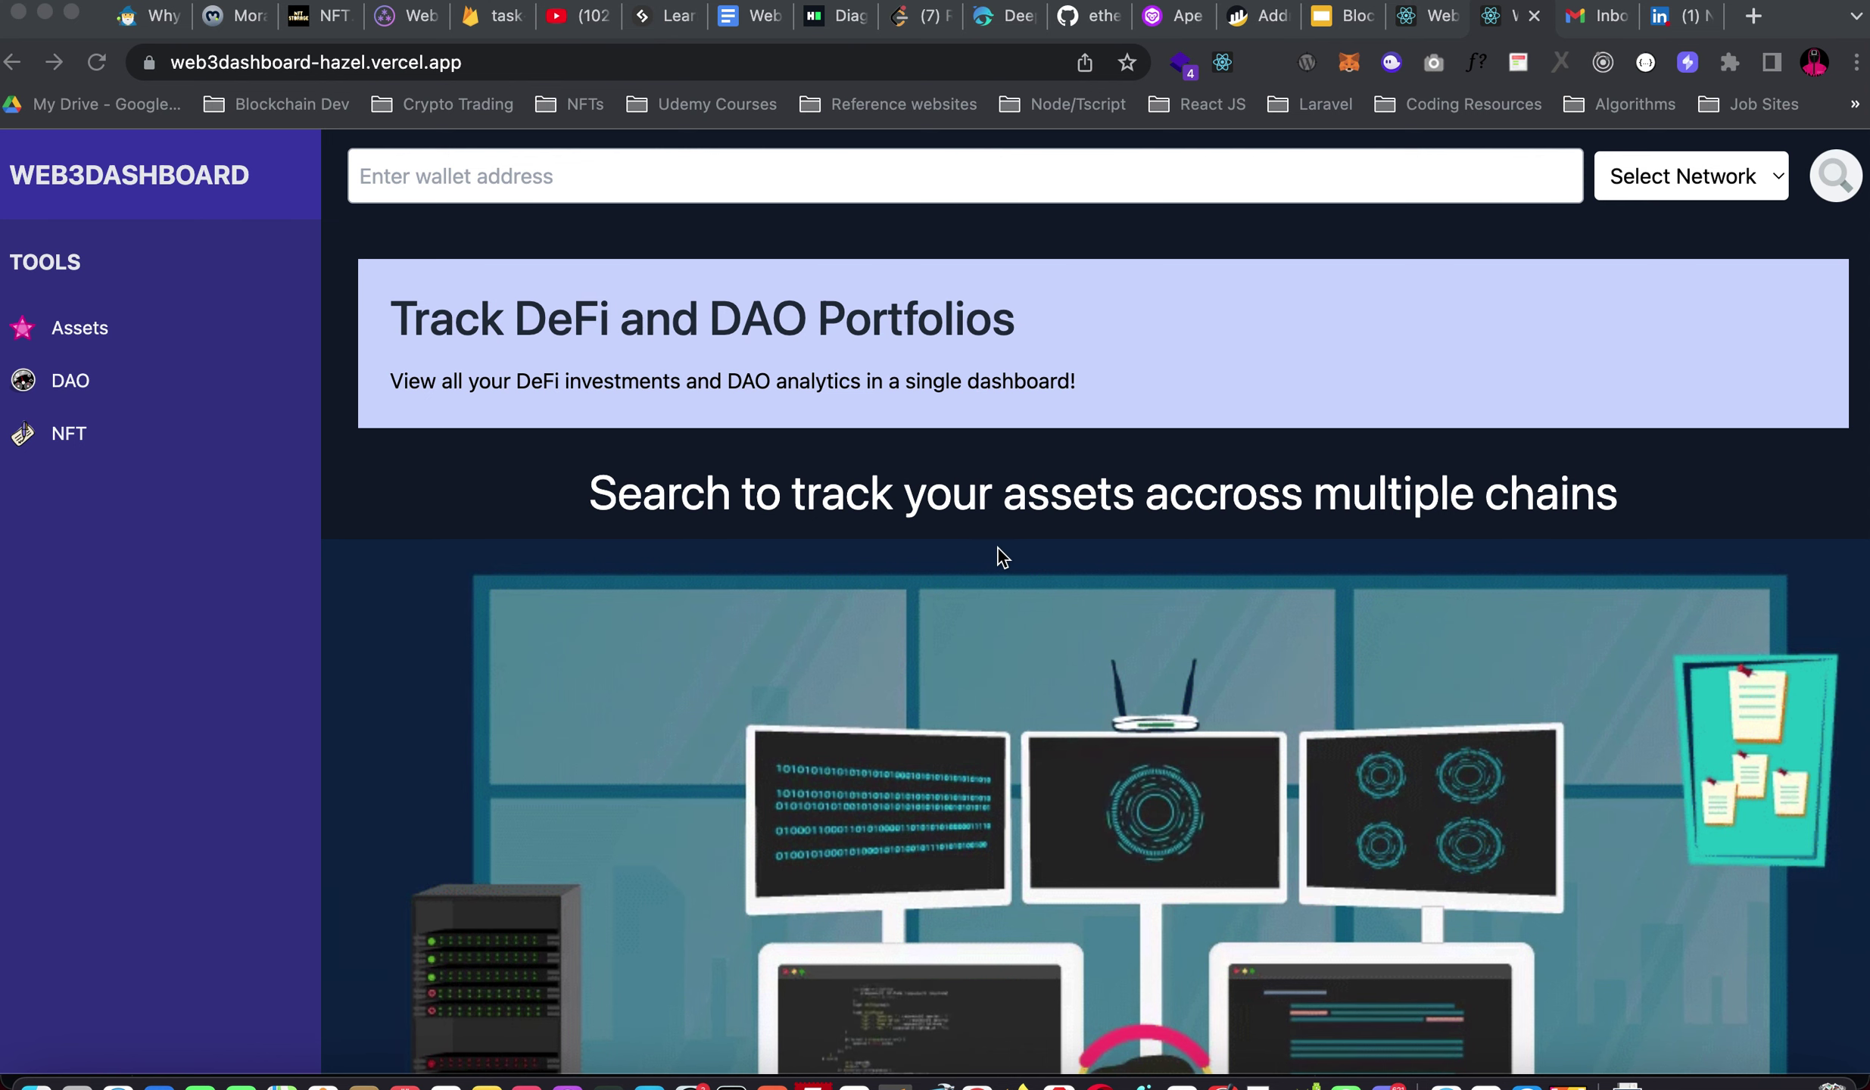
# Bring the Web3Dashboard window into focus and scroll through its page.
pyautogui.scroll(-2, 998, 548)
pyautogui.scroll(2, 996, 568)
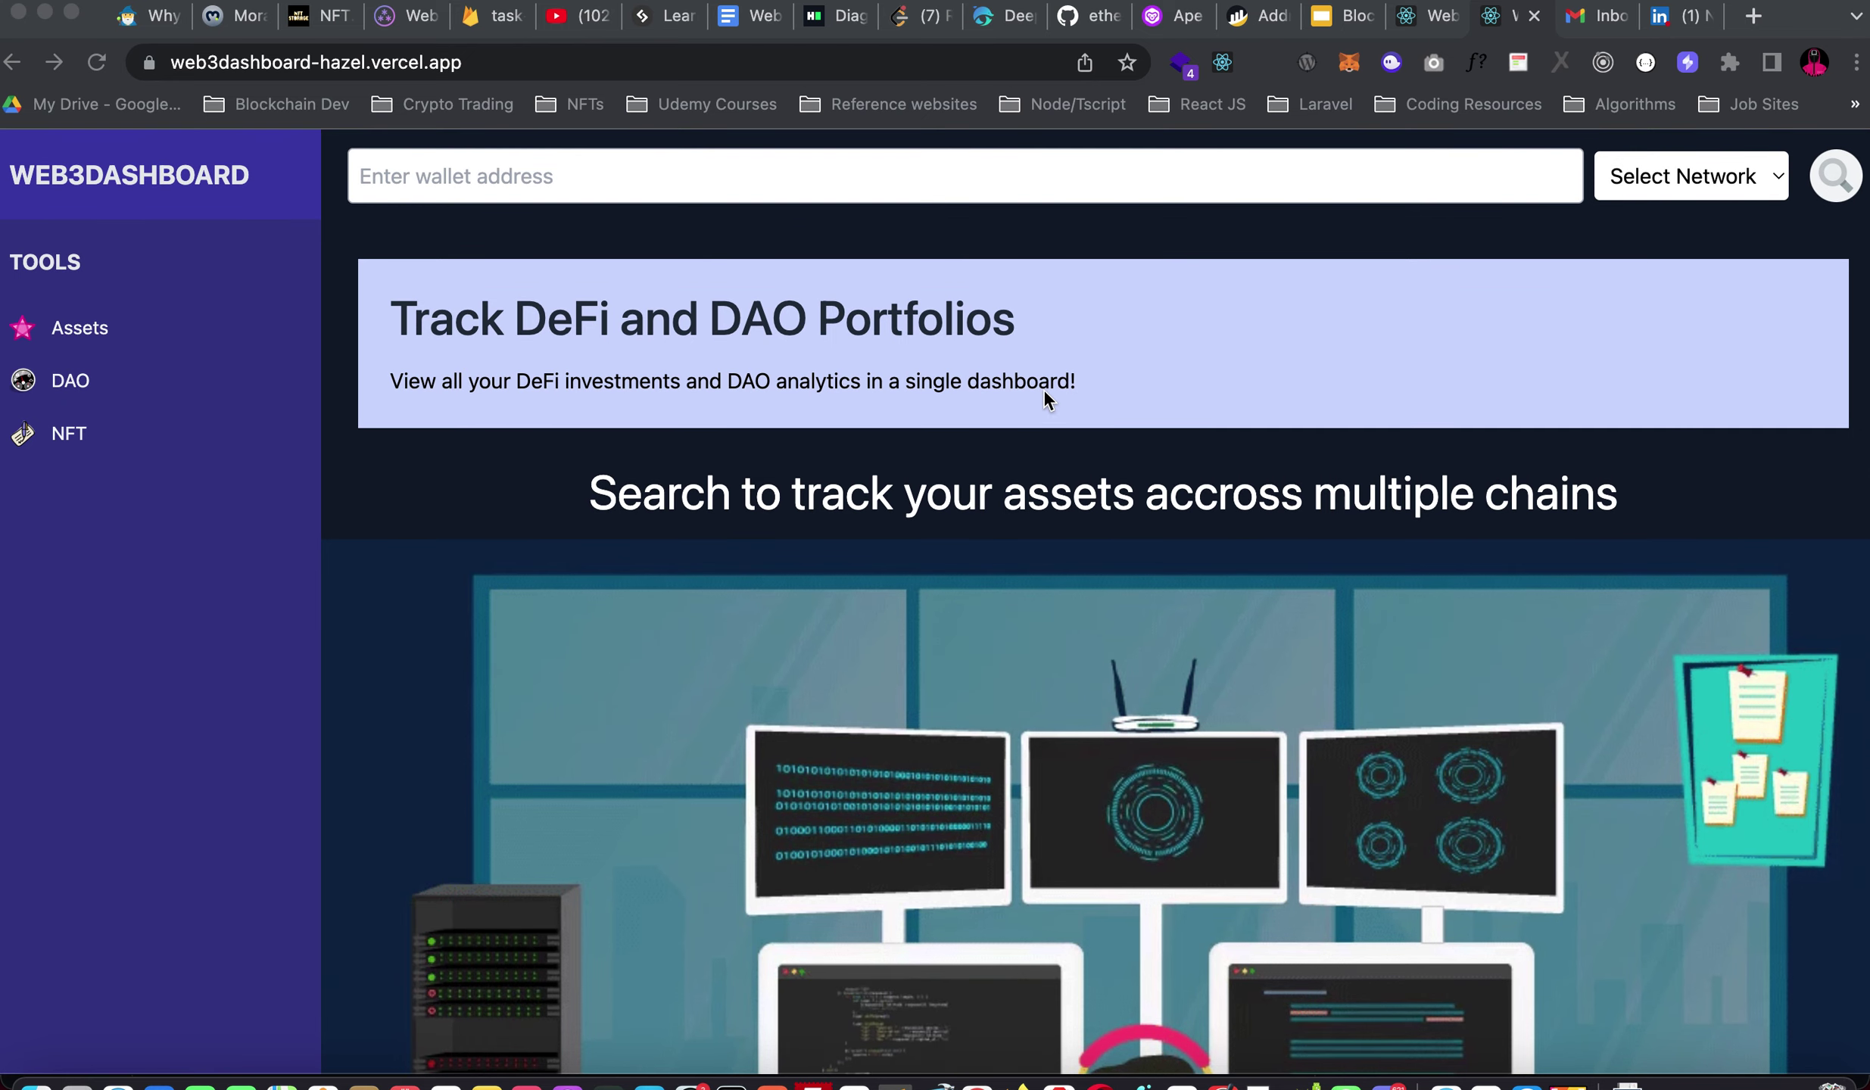
pyautogui.scroll(-2, 925, 441)
pyautogui.scroll(2, 926, 442)
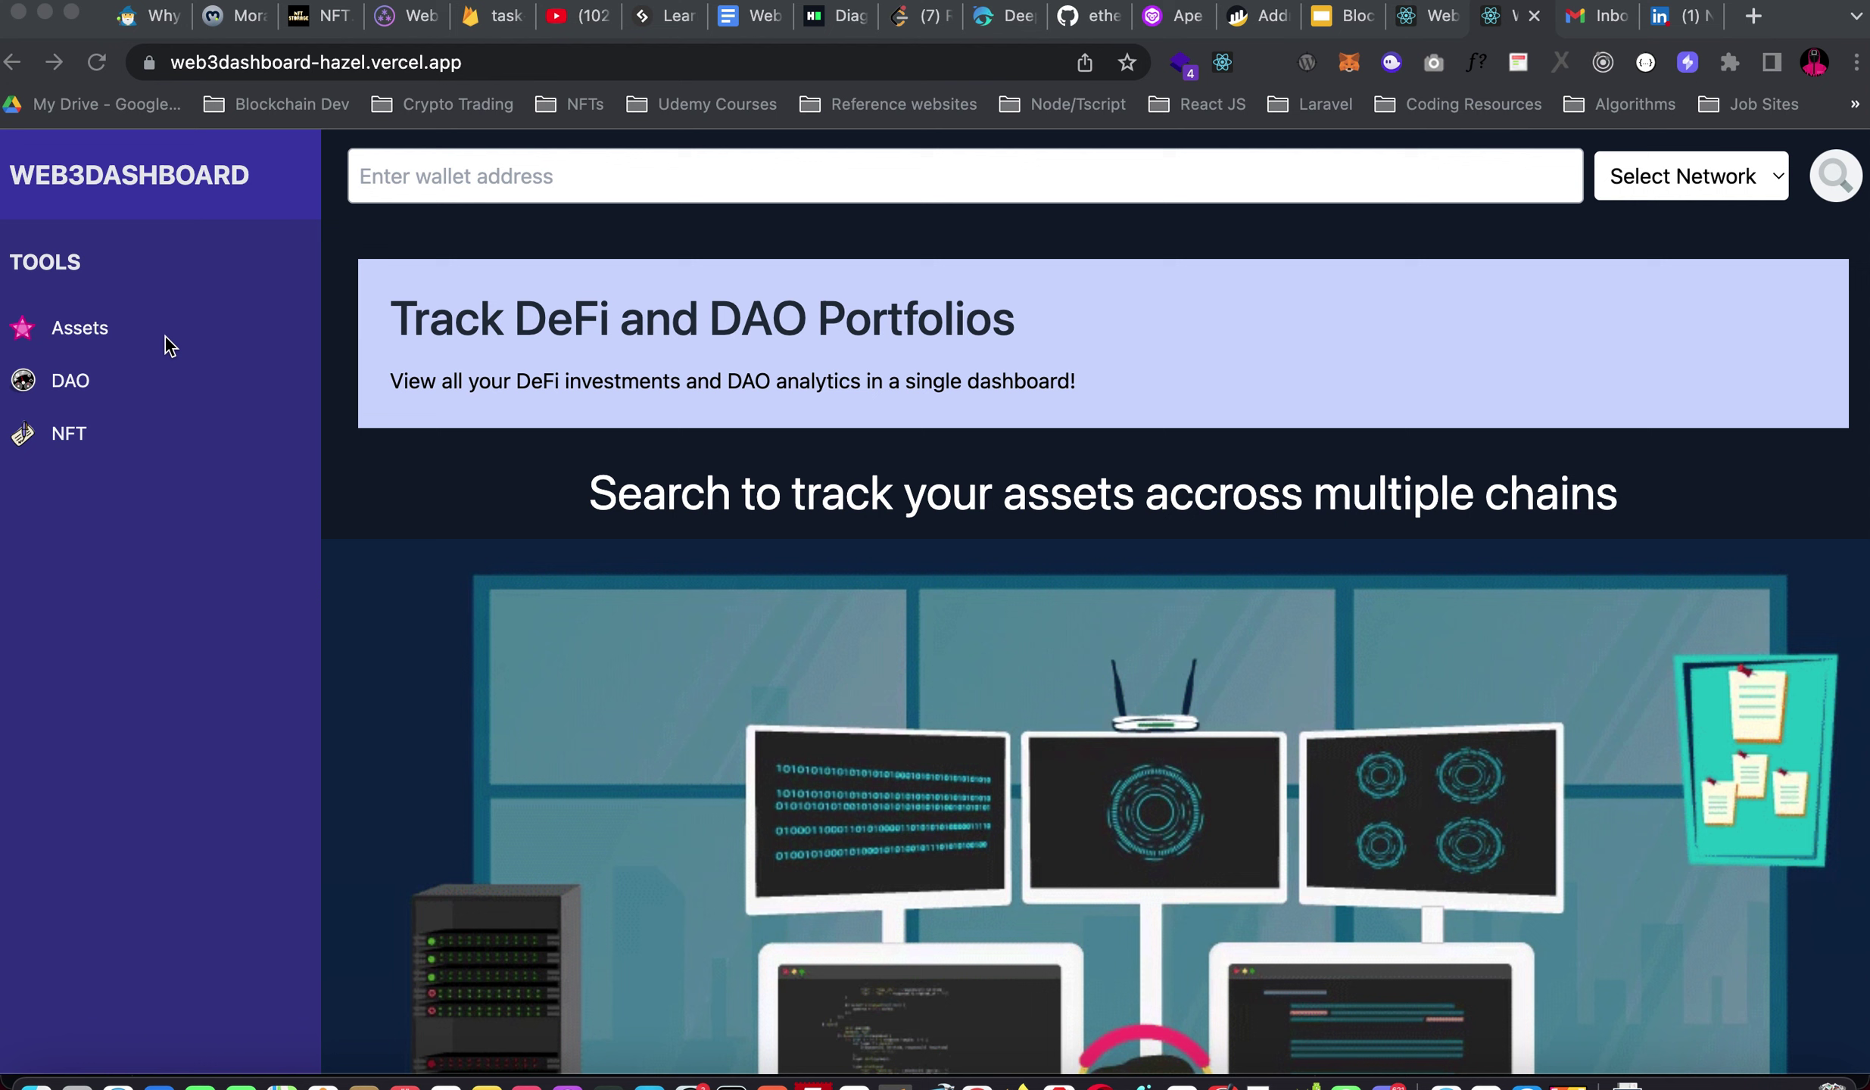
pyautogui.click(72, 329)
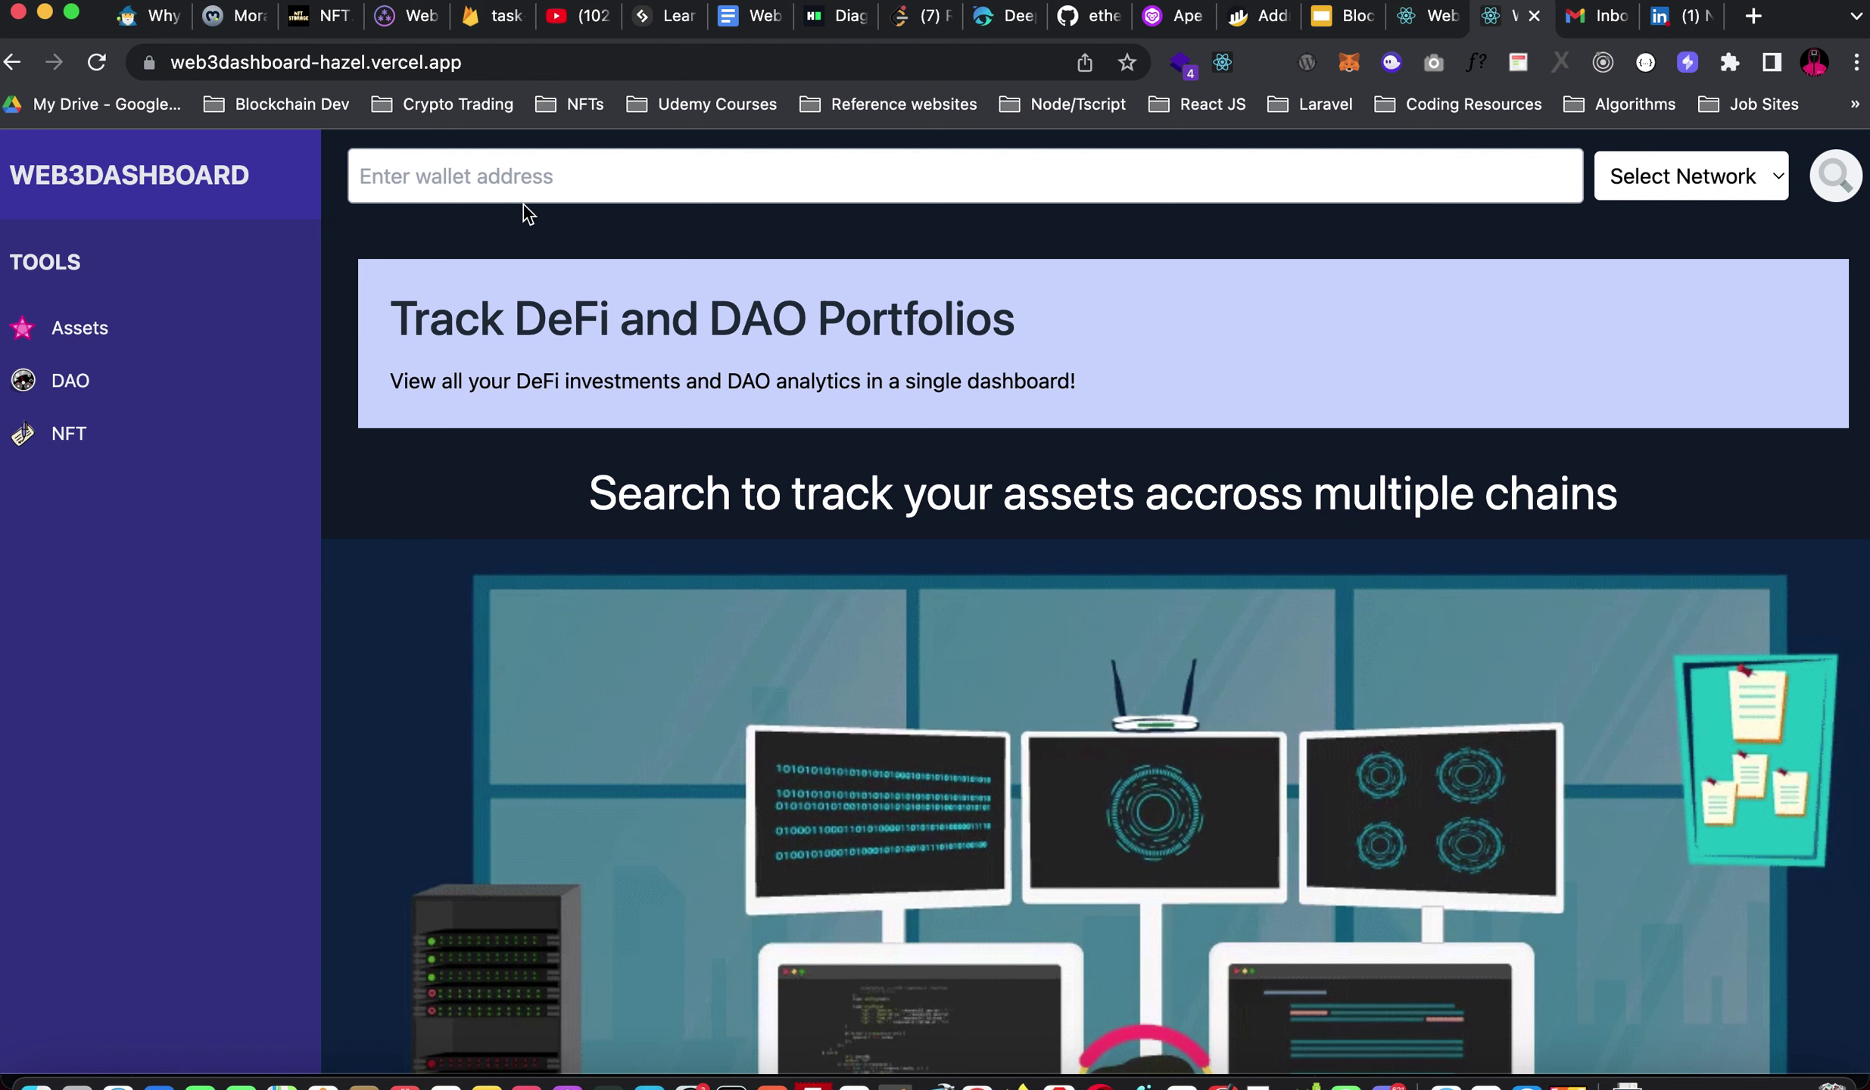
pyautogui.scroll(-2, 1200, 716)
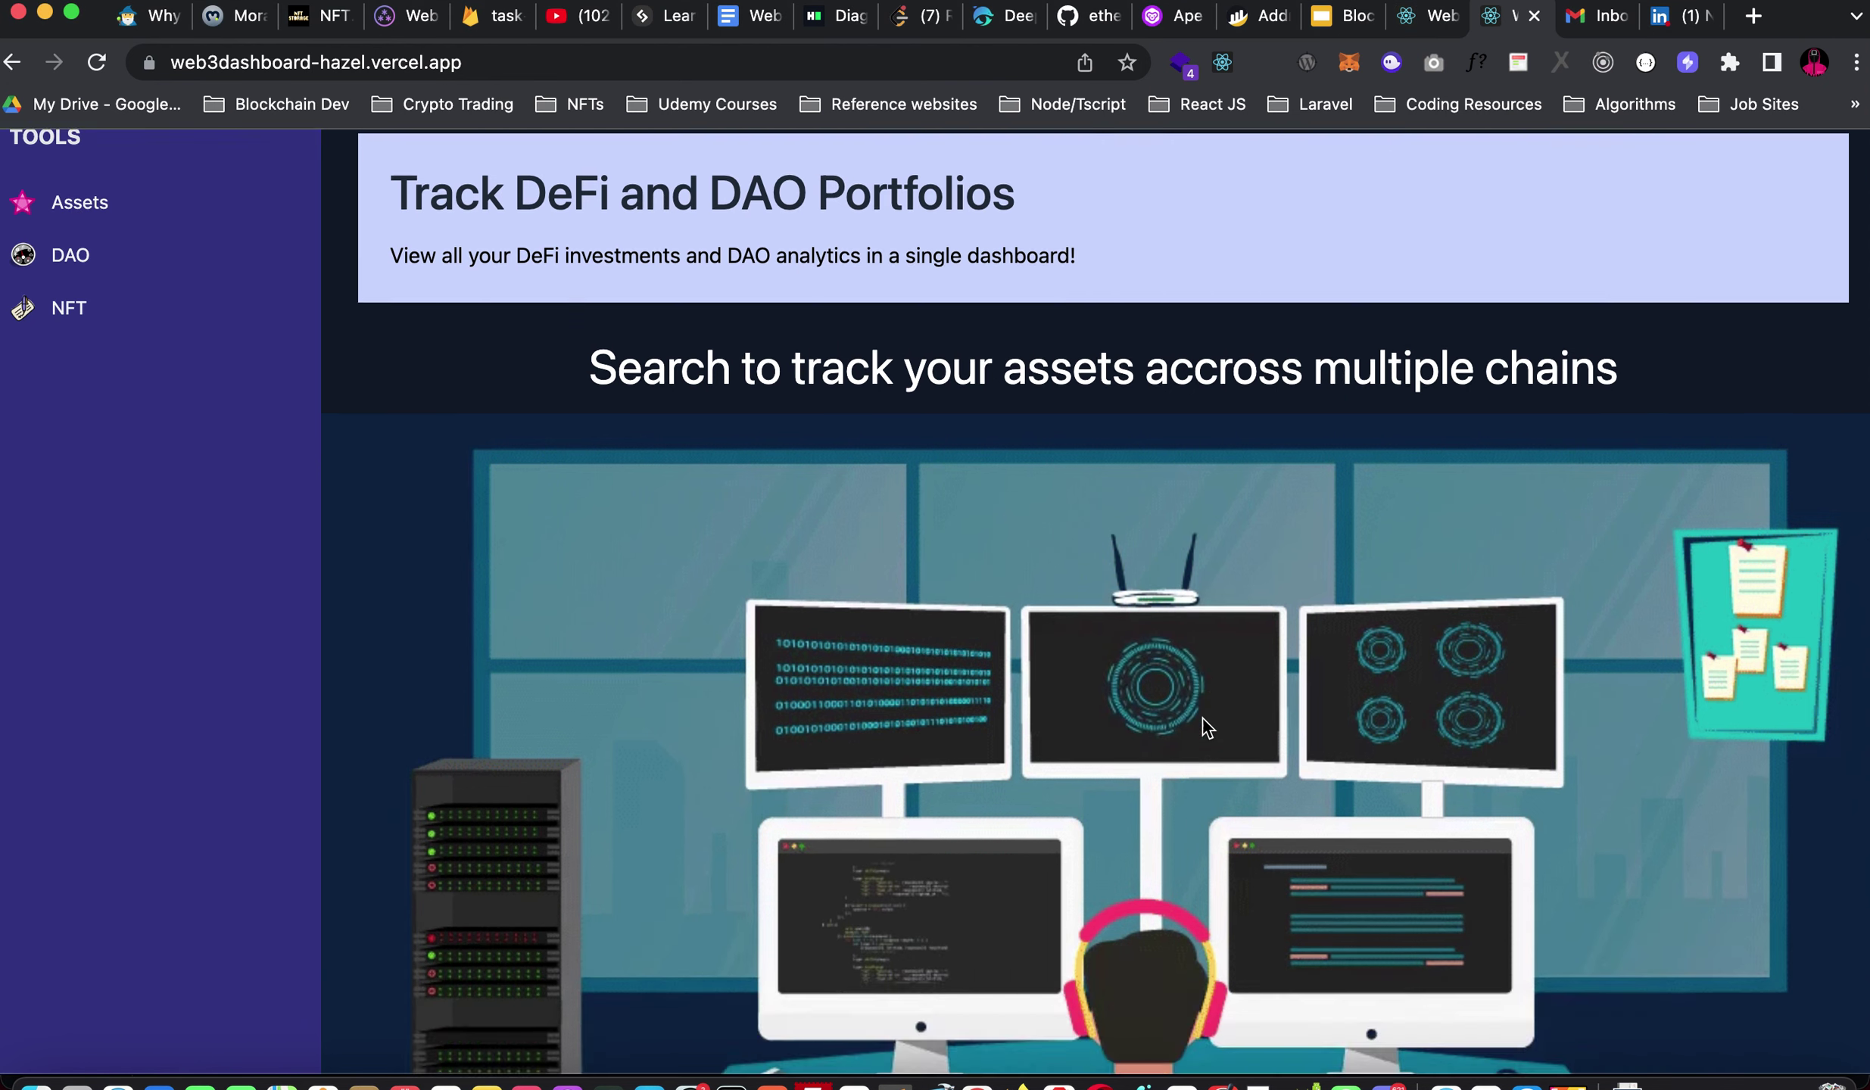
pyautogui.scroll(2, 1201, 716)
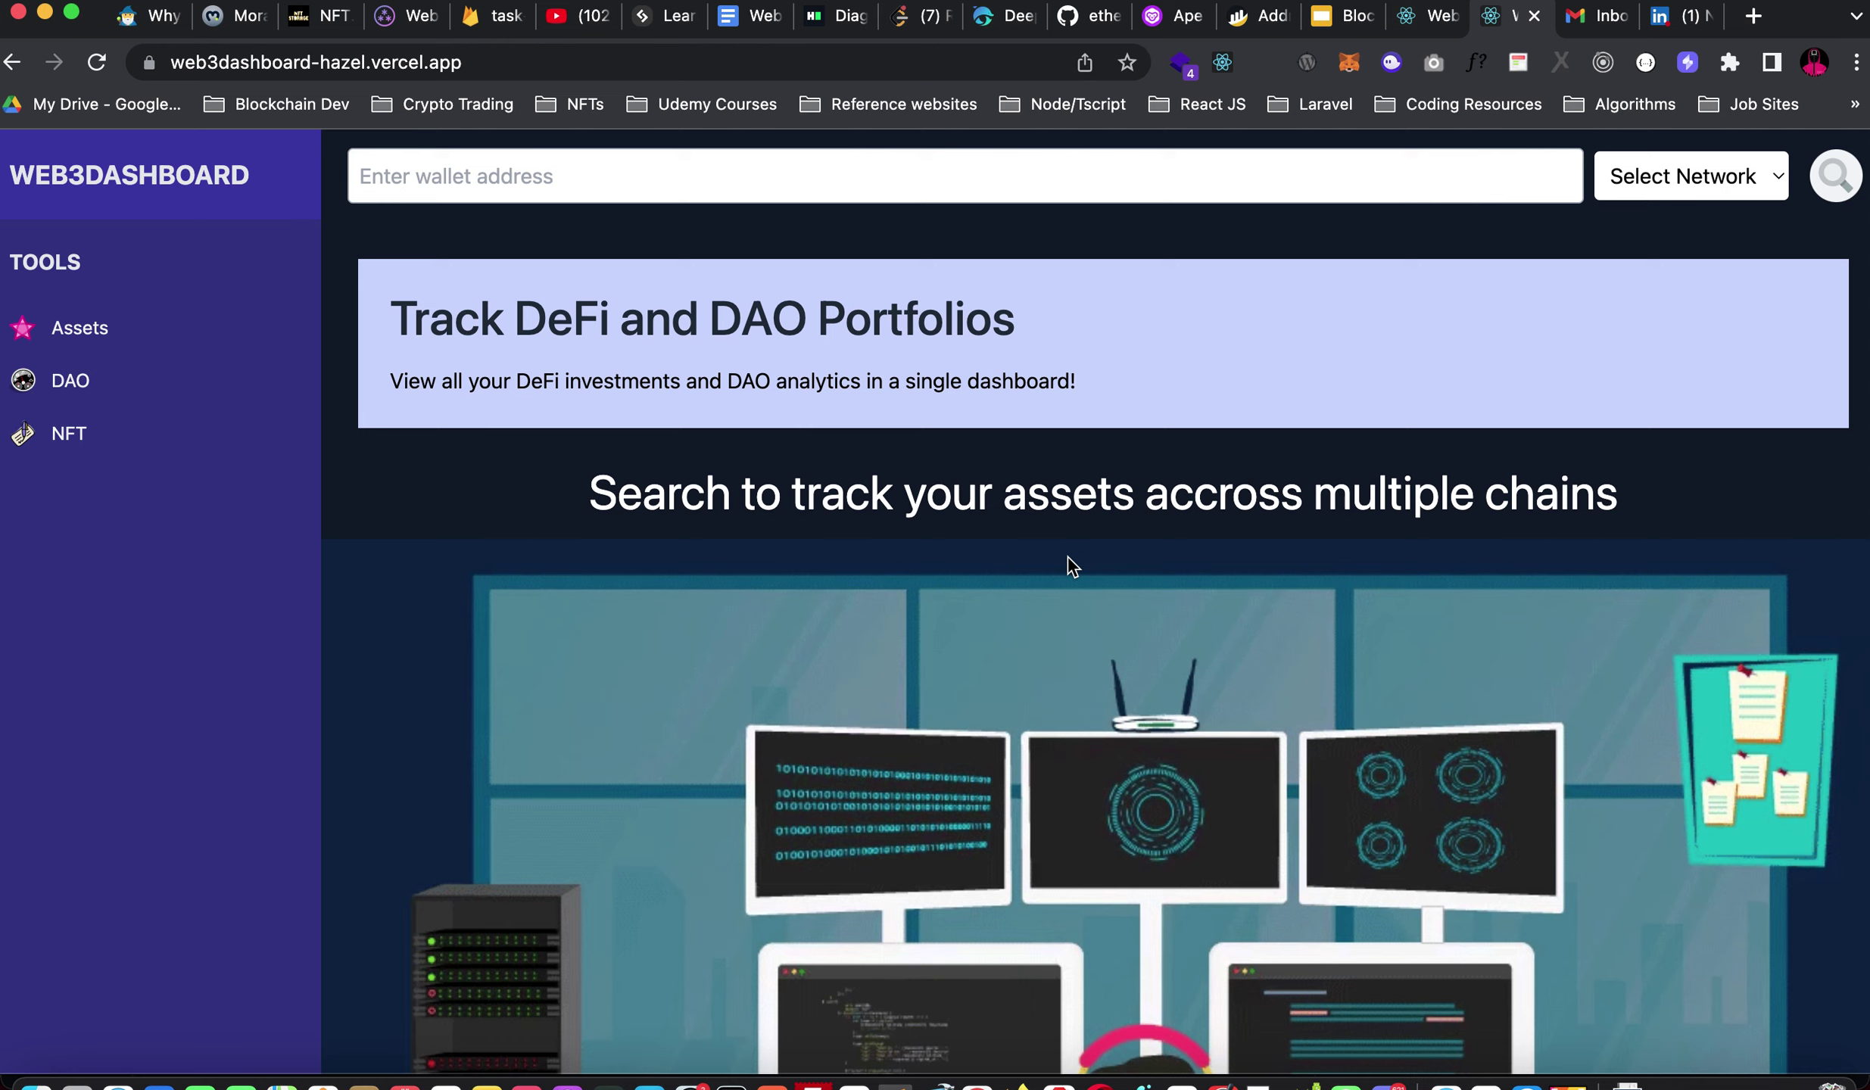
pyautogui.scroll(-2, 1067, 554)
pyautogui.scroll(-2, 1067, 558)
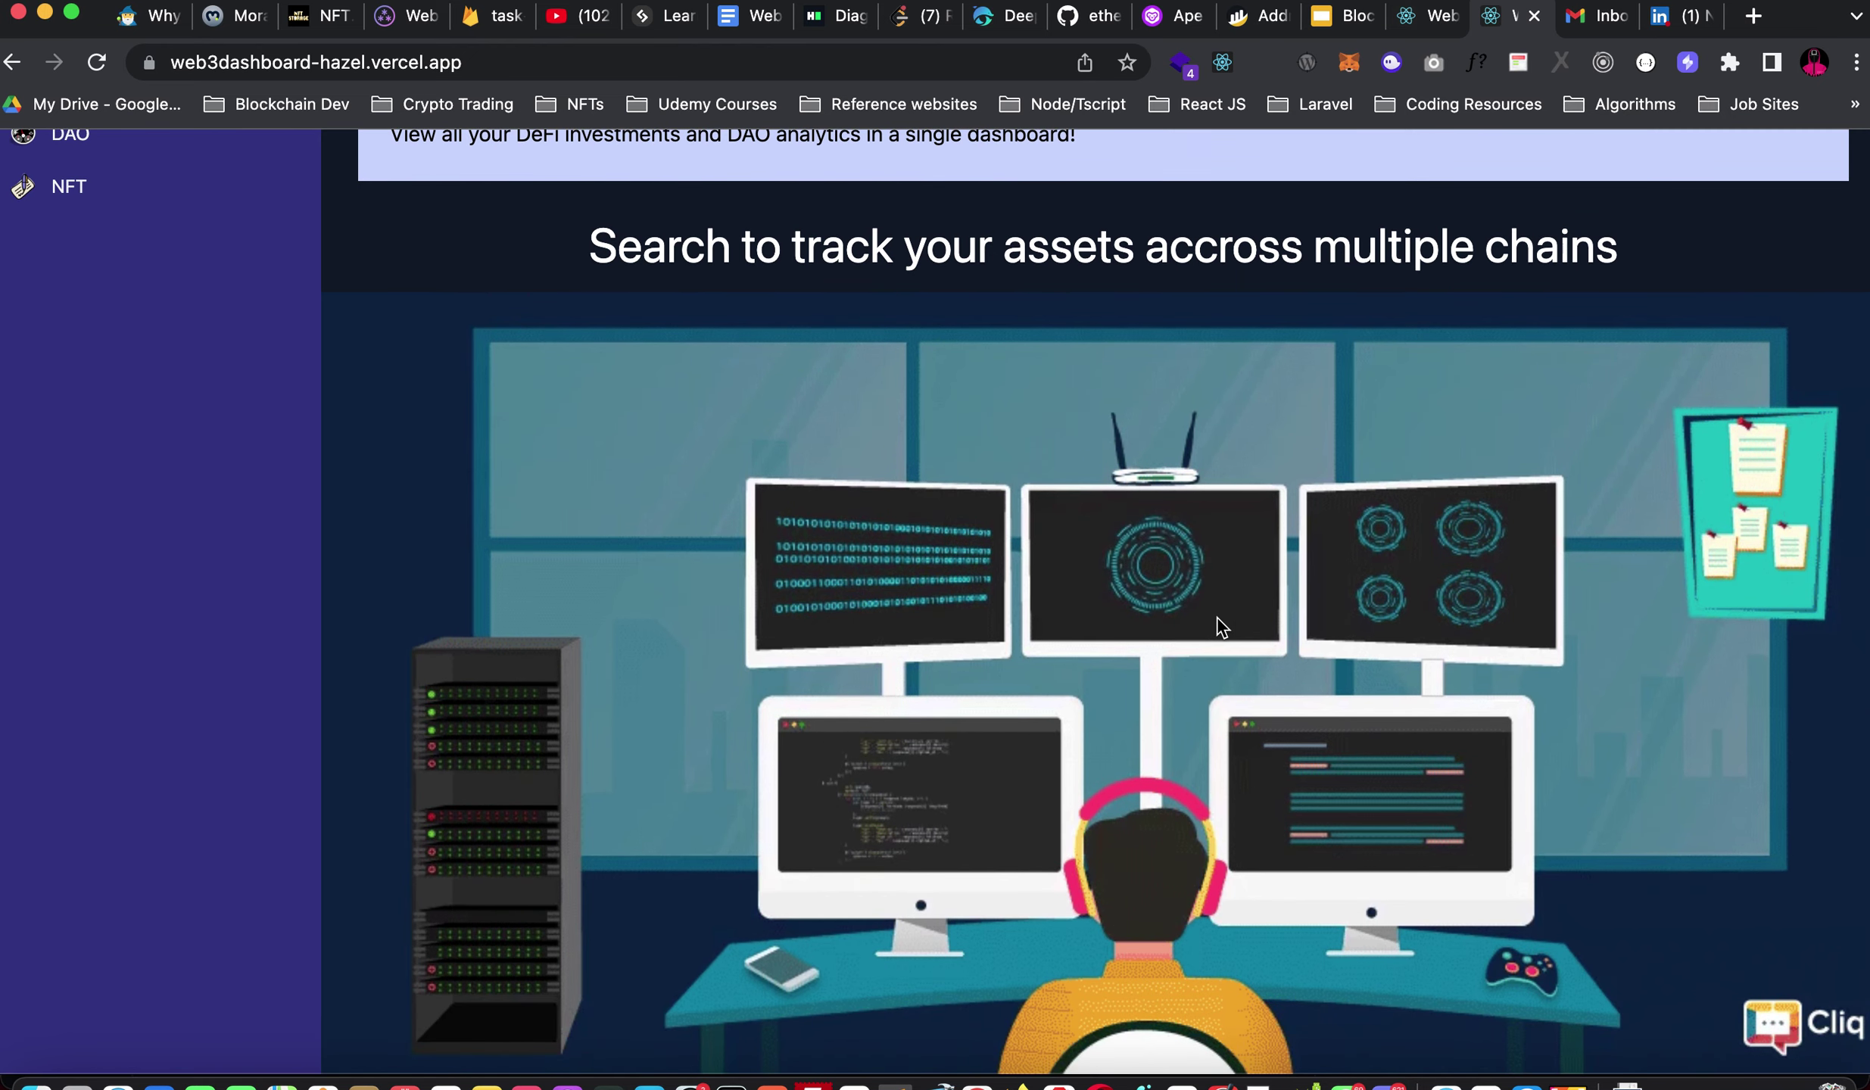
pyautogui.scroll(4, 930, 327)
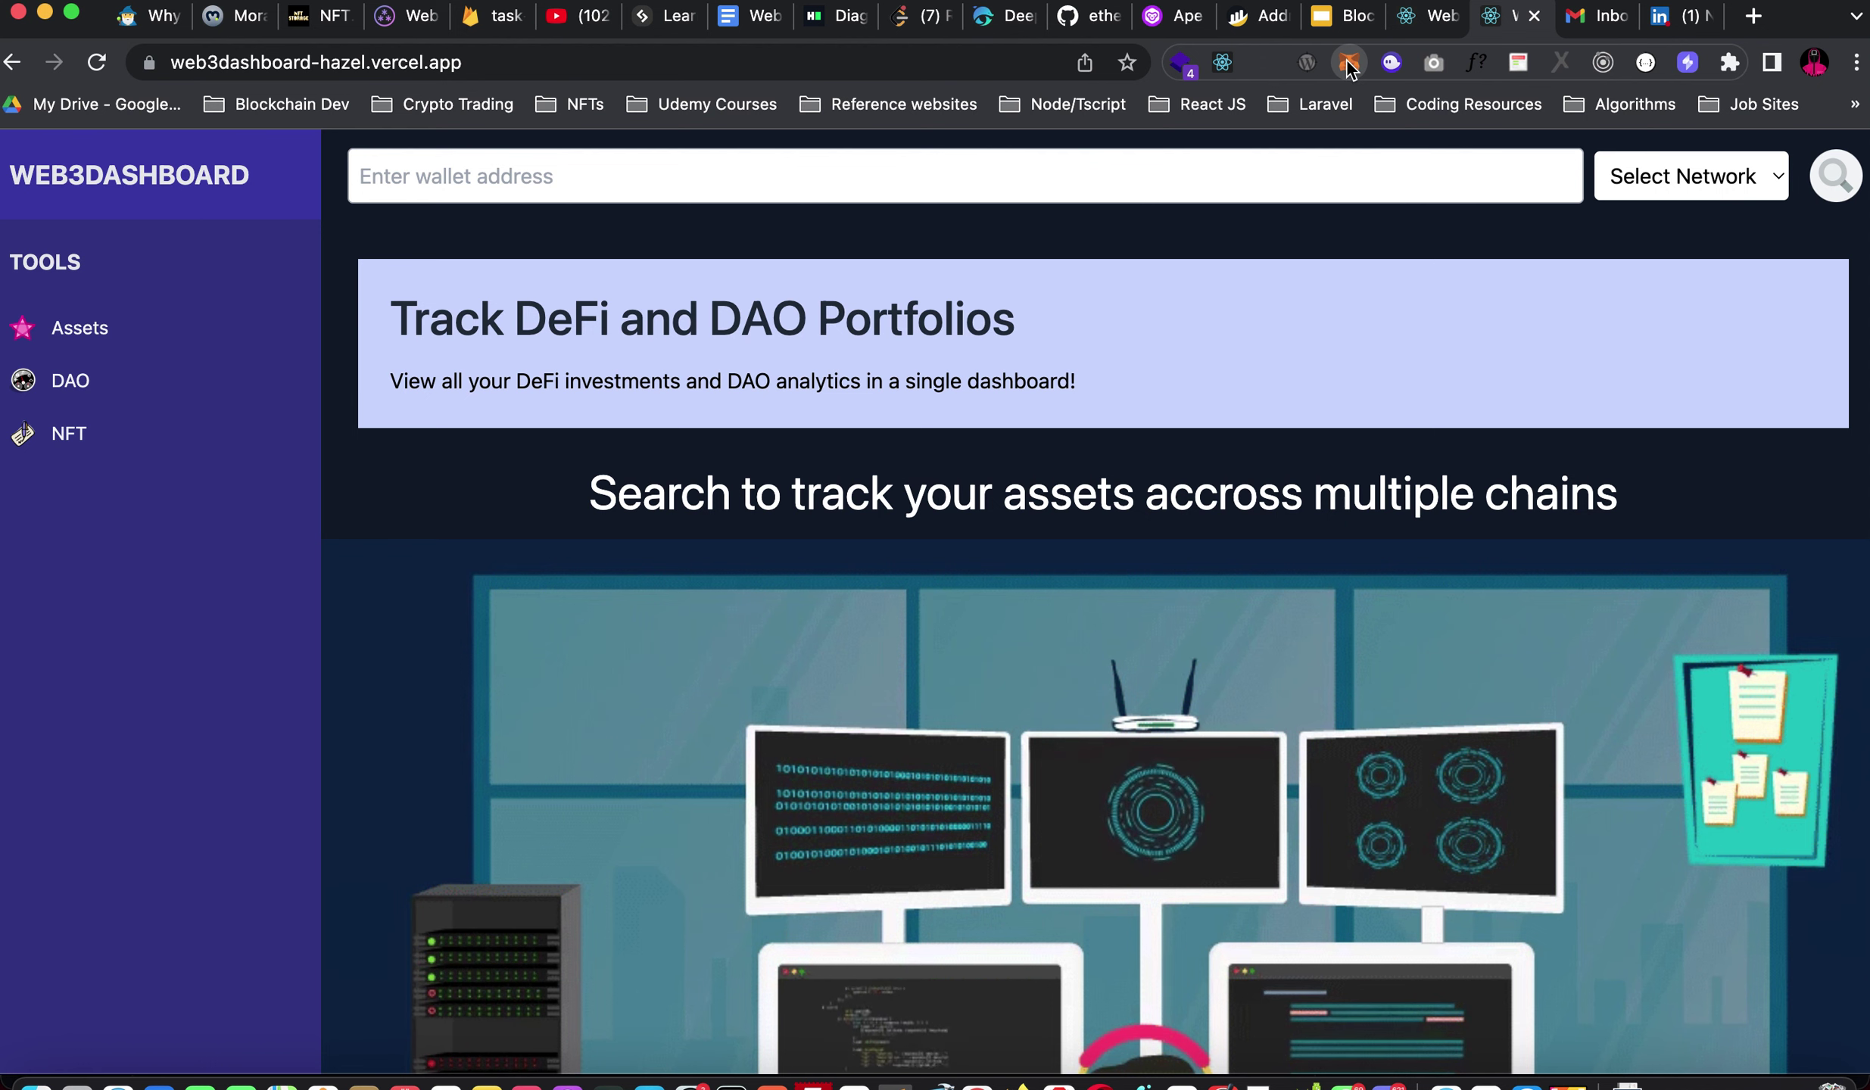
# Copy the deployer wallet's address on BscScan and switch back to Web3Dashboard.
pyautogui.click(1259, 19)
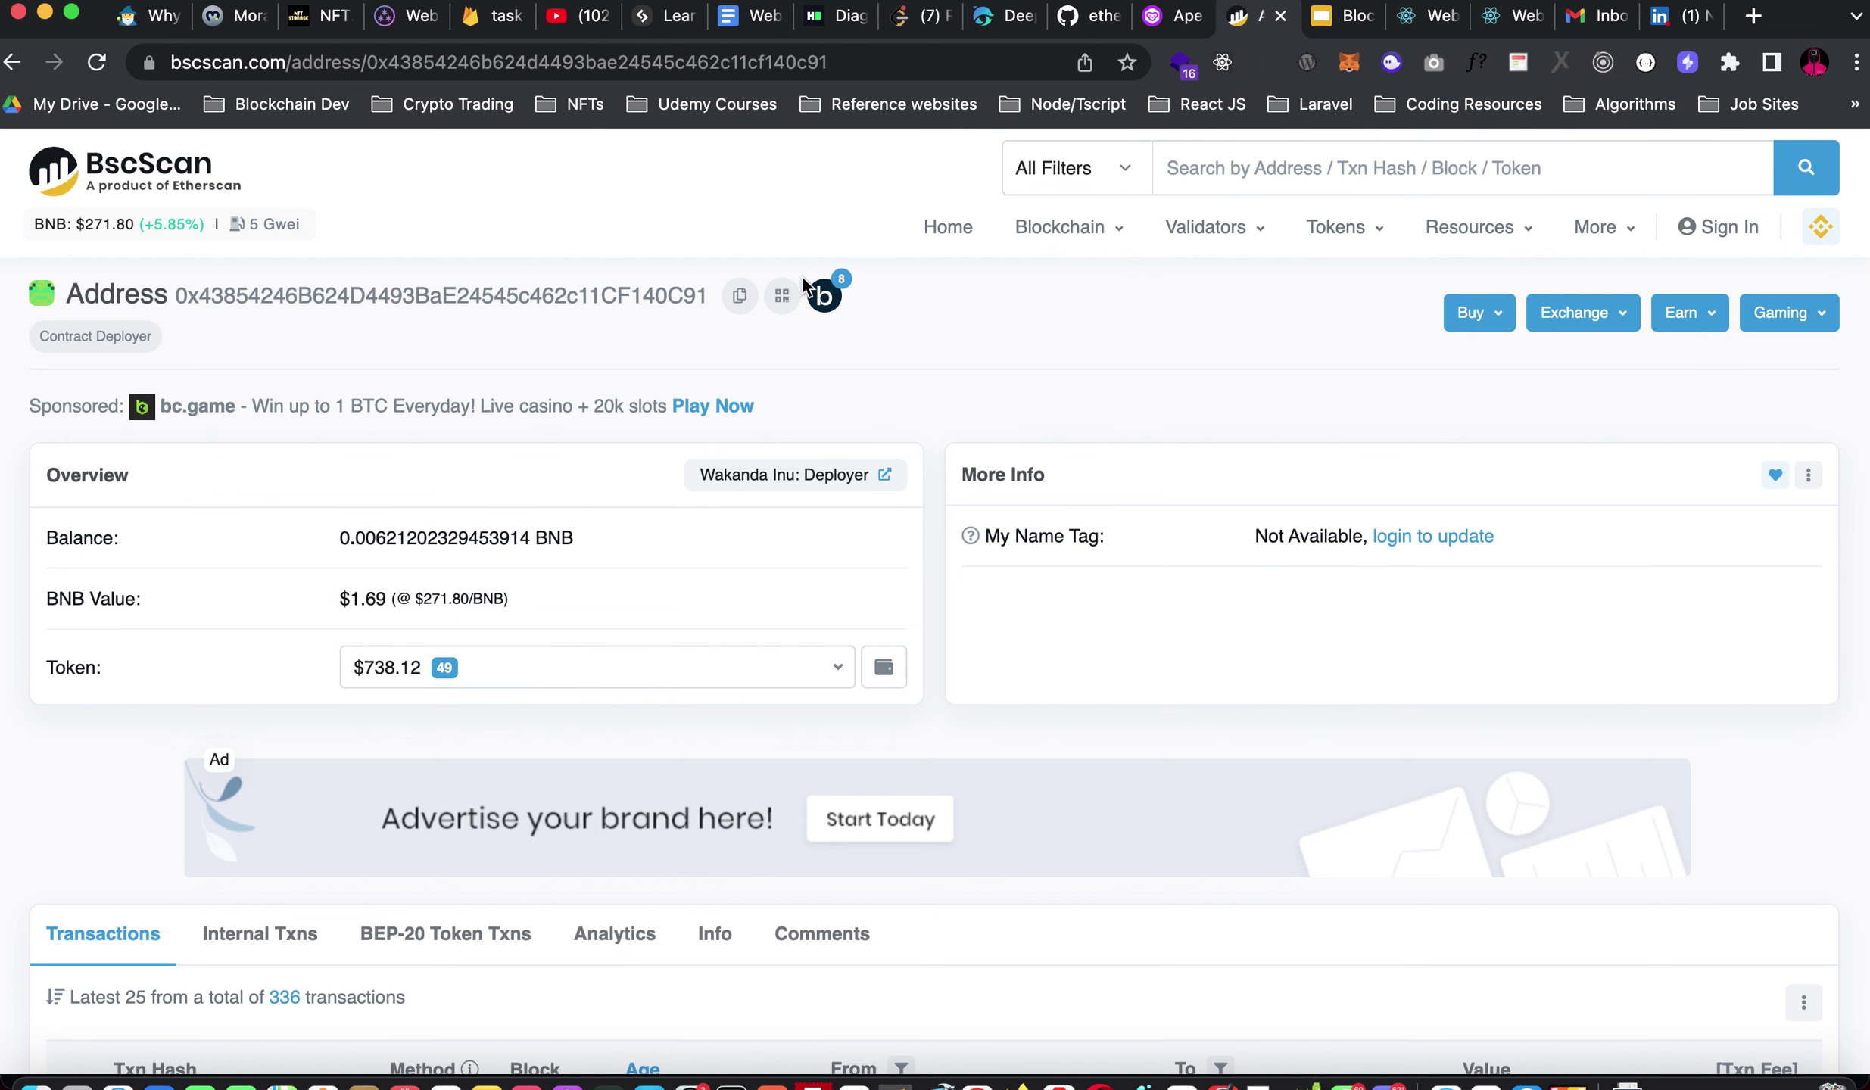
pyautogui.click(733, 299)
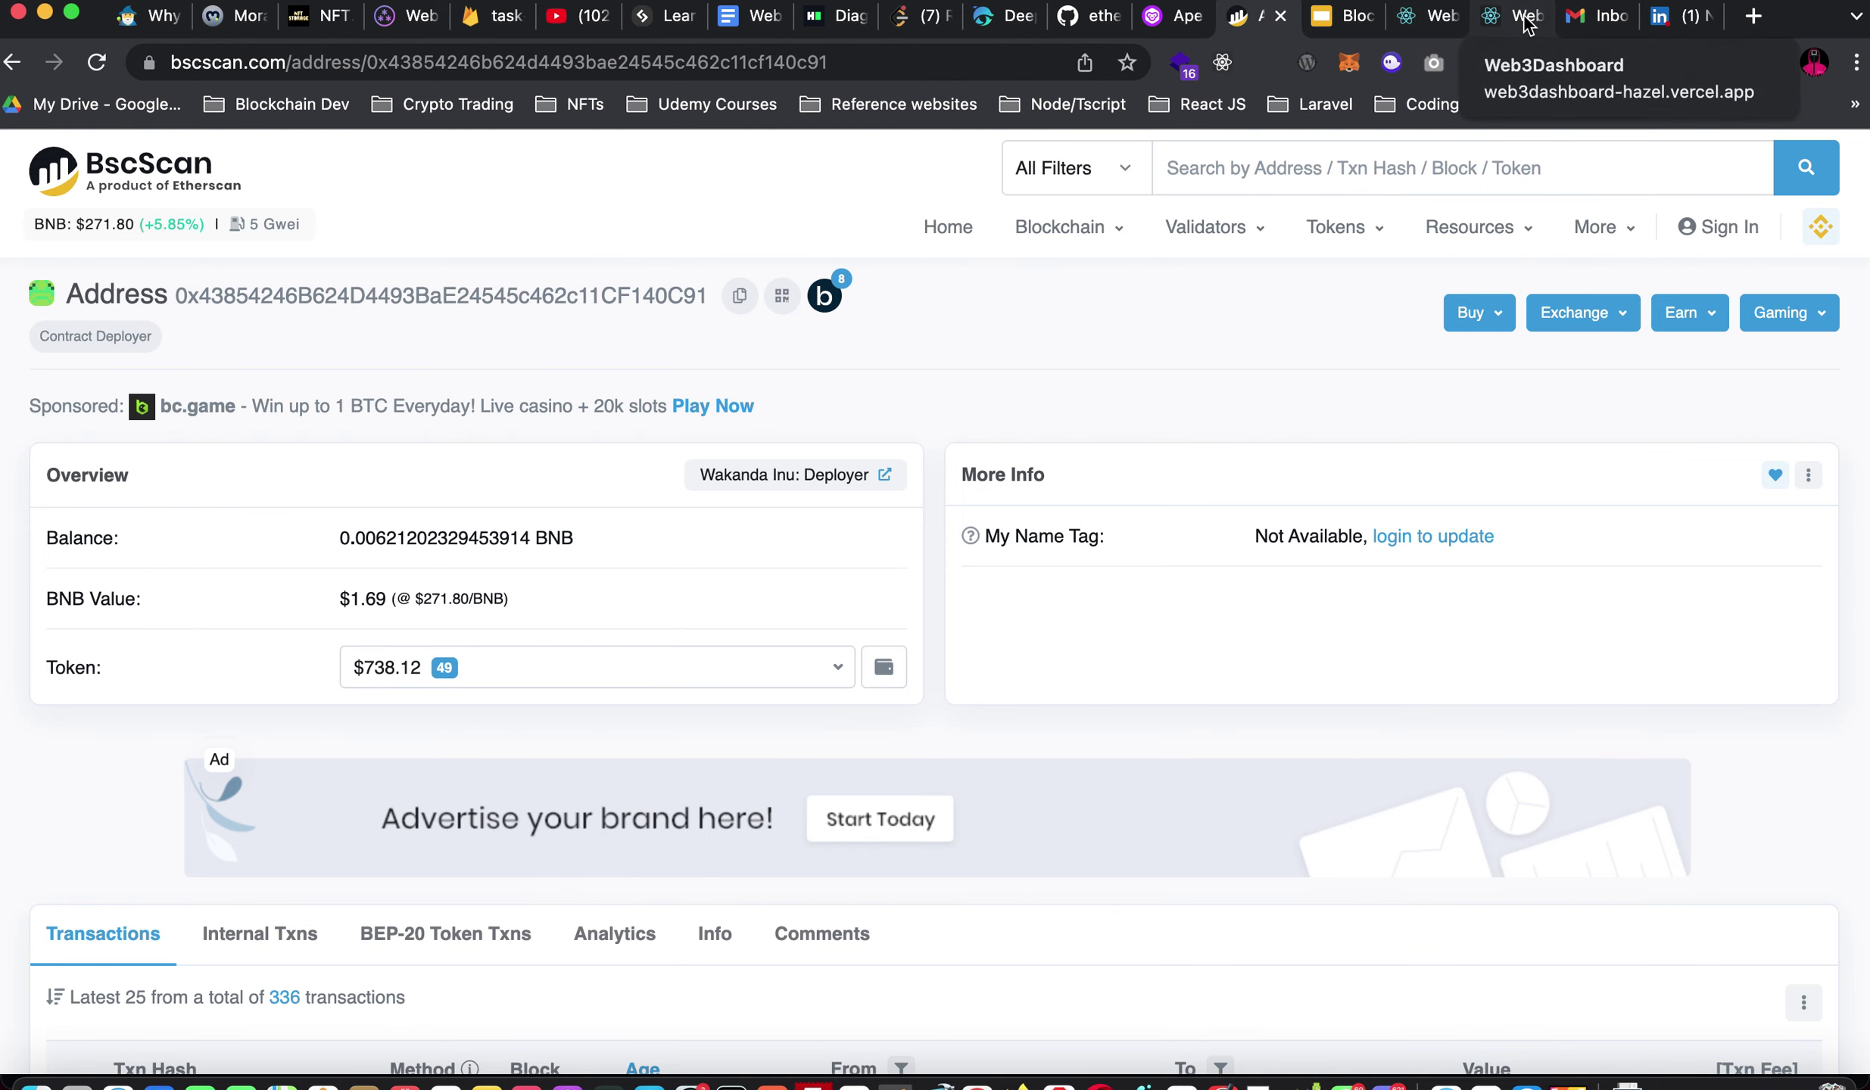
pyautogui.click(1505, 15)
# Paste the copied wallet address and search its assets on the ETH network.
pyautogui.click(679, 189)
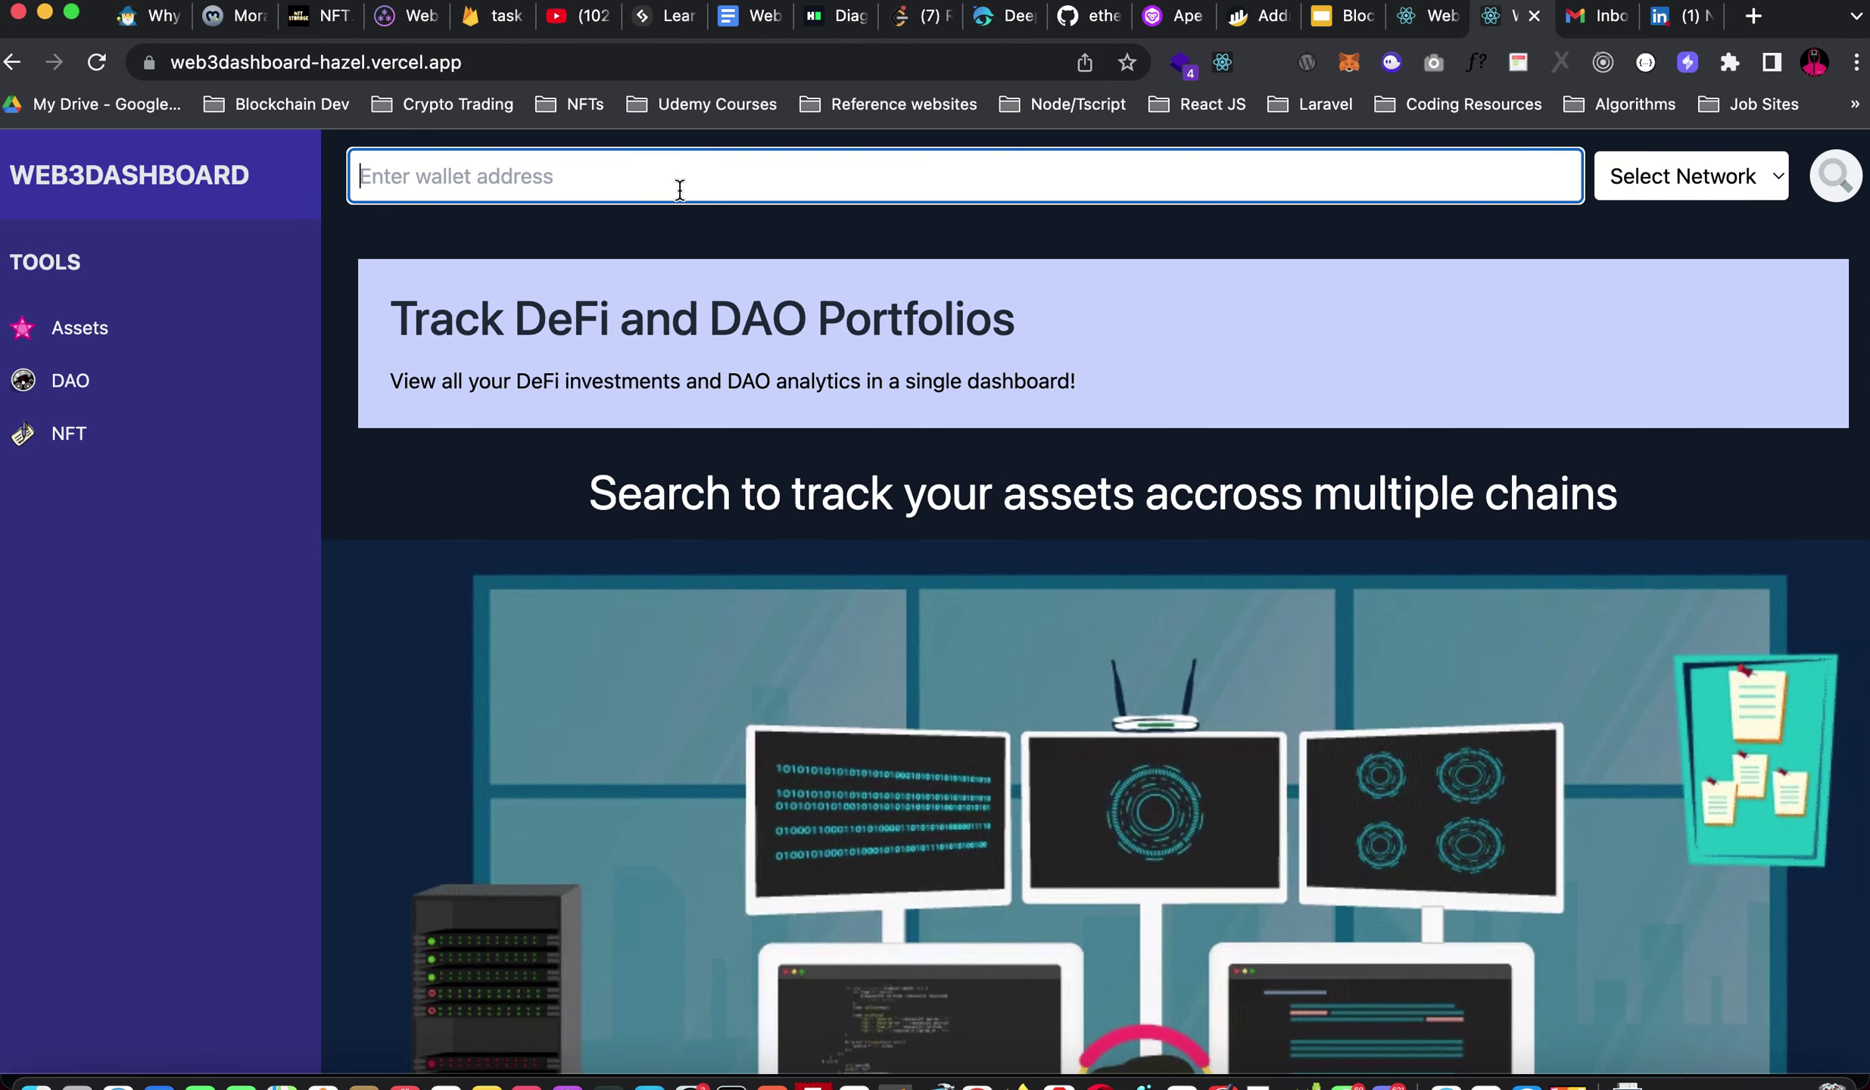
pyautogui.press('super+v')
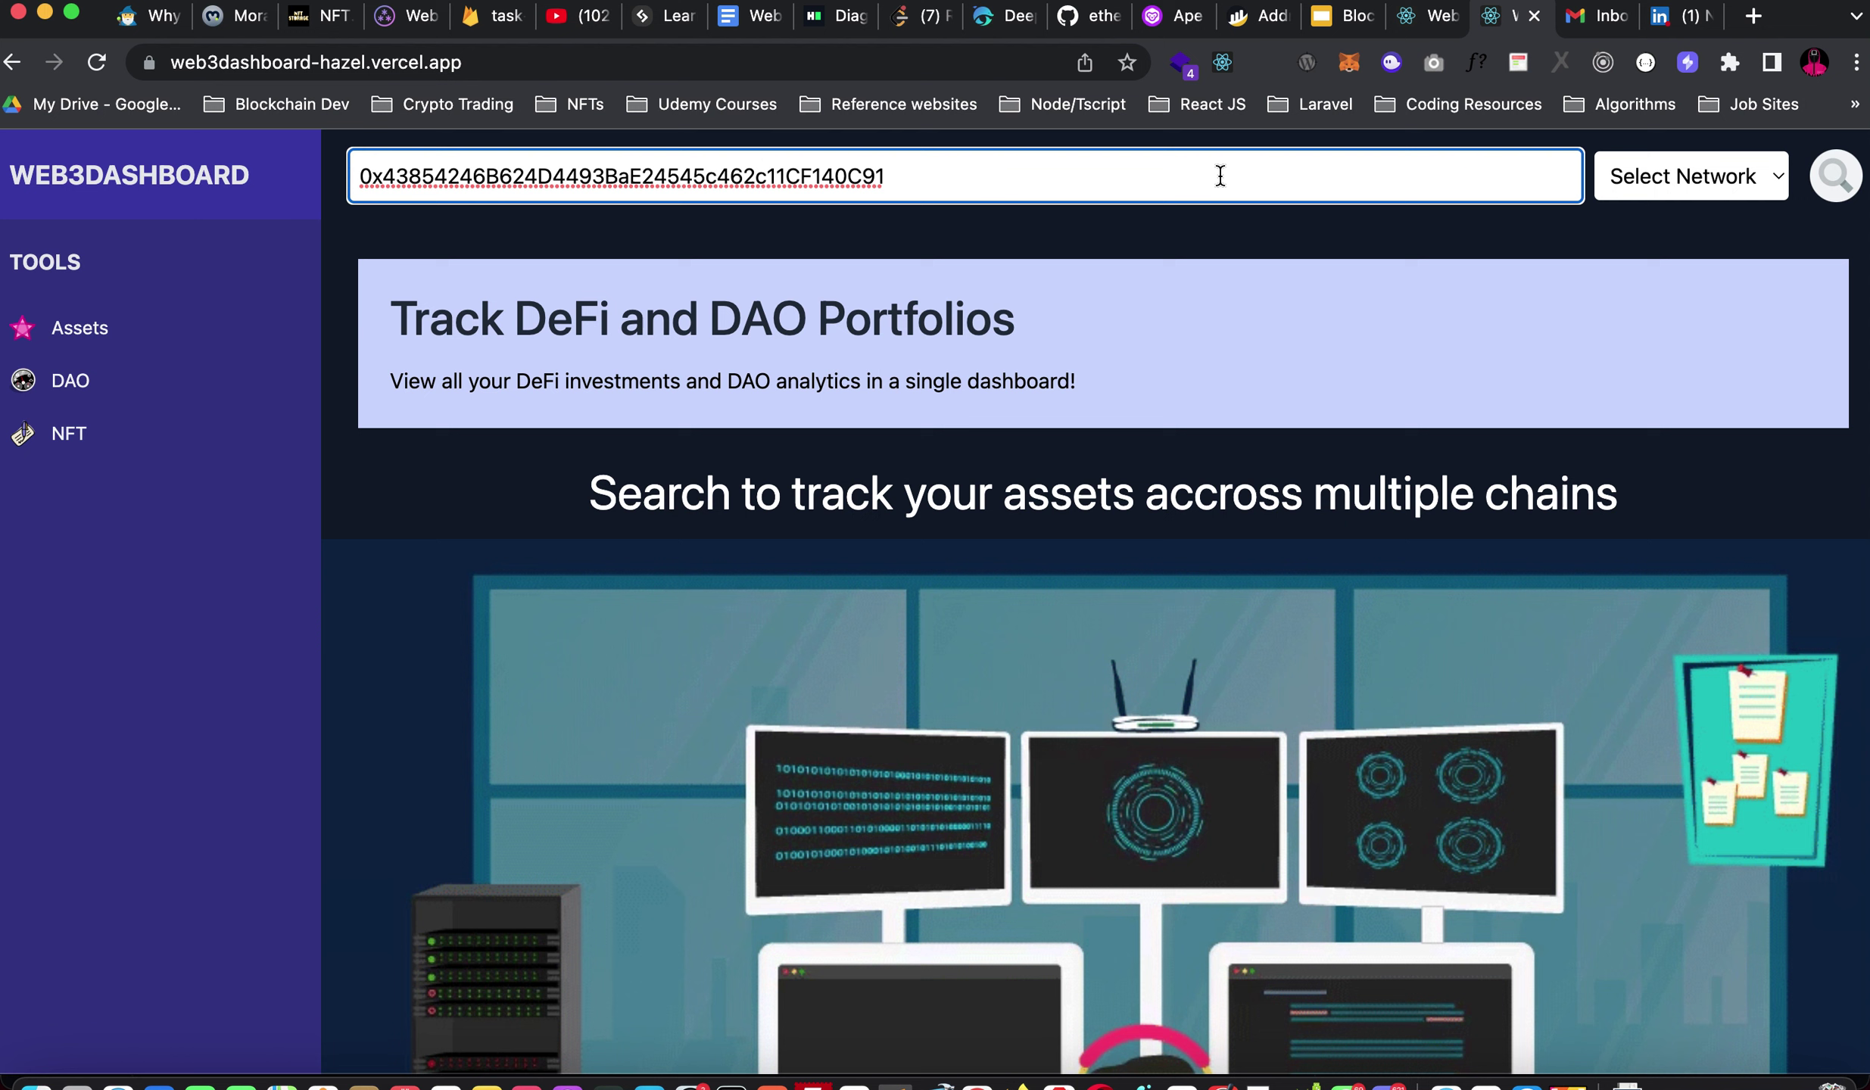
pyautogui.click(1637, 189)
pyautogui.click(1640, 215)
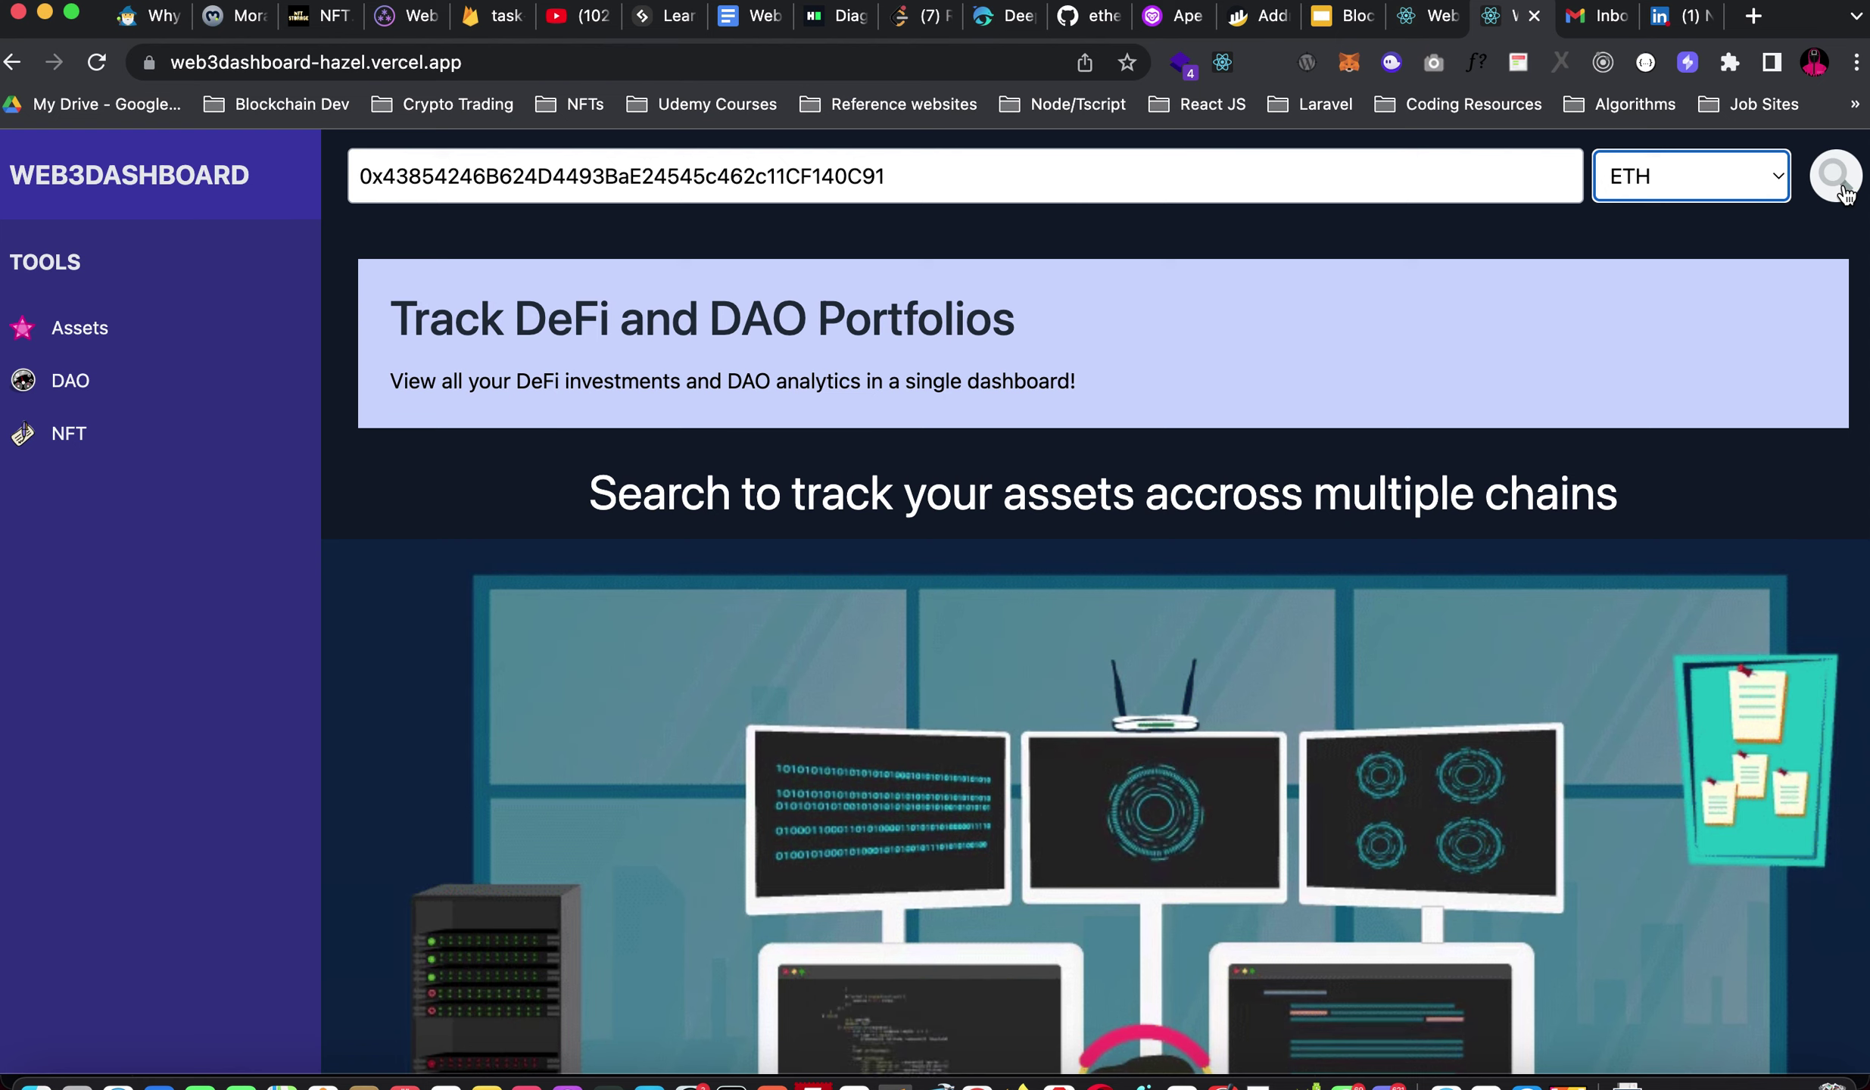
pyautogui.click(1841, 190)
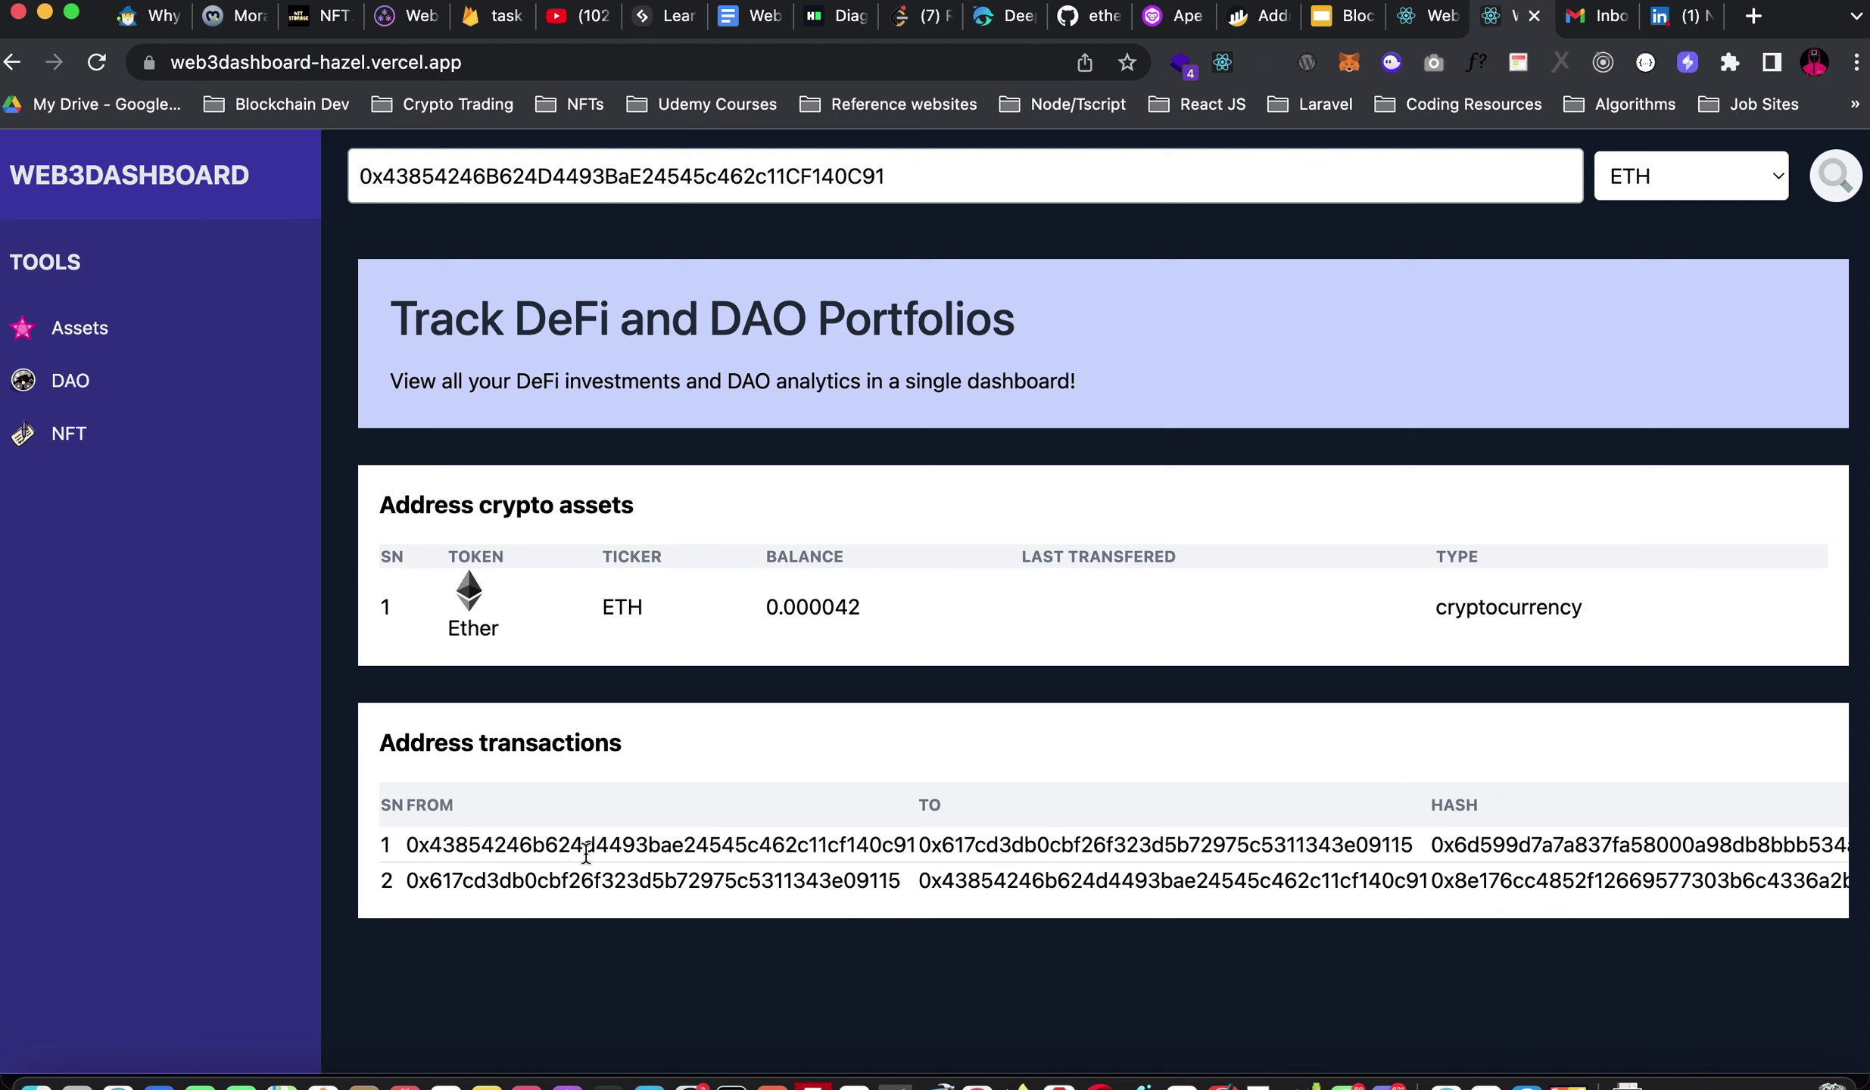
# Search the same wallet's assets on the BSC network.
pyautogui.click(1733, 183)
pyautogui.click(1669, 218)
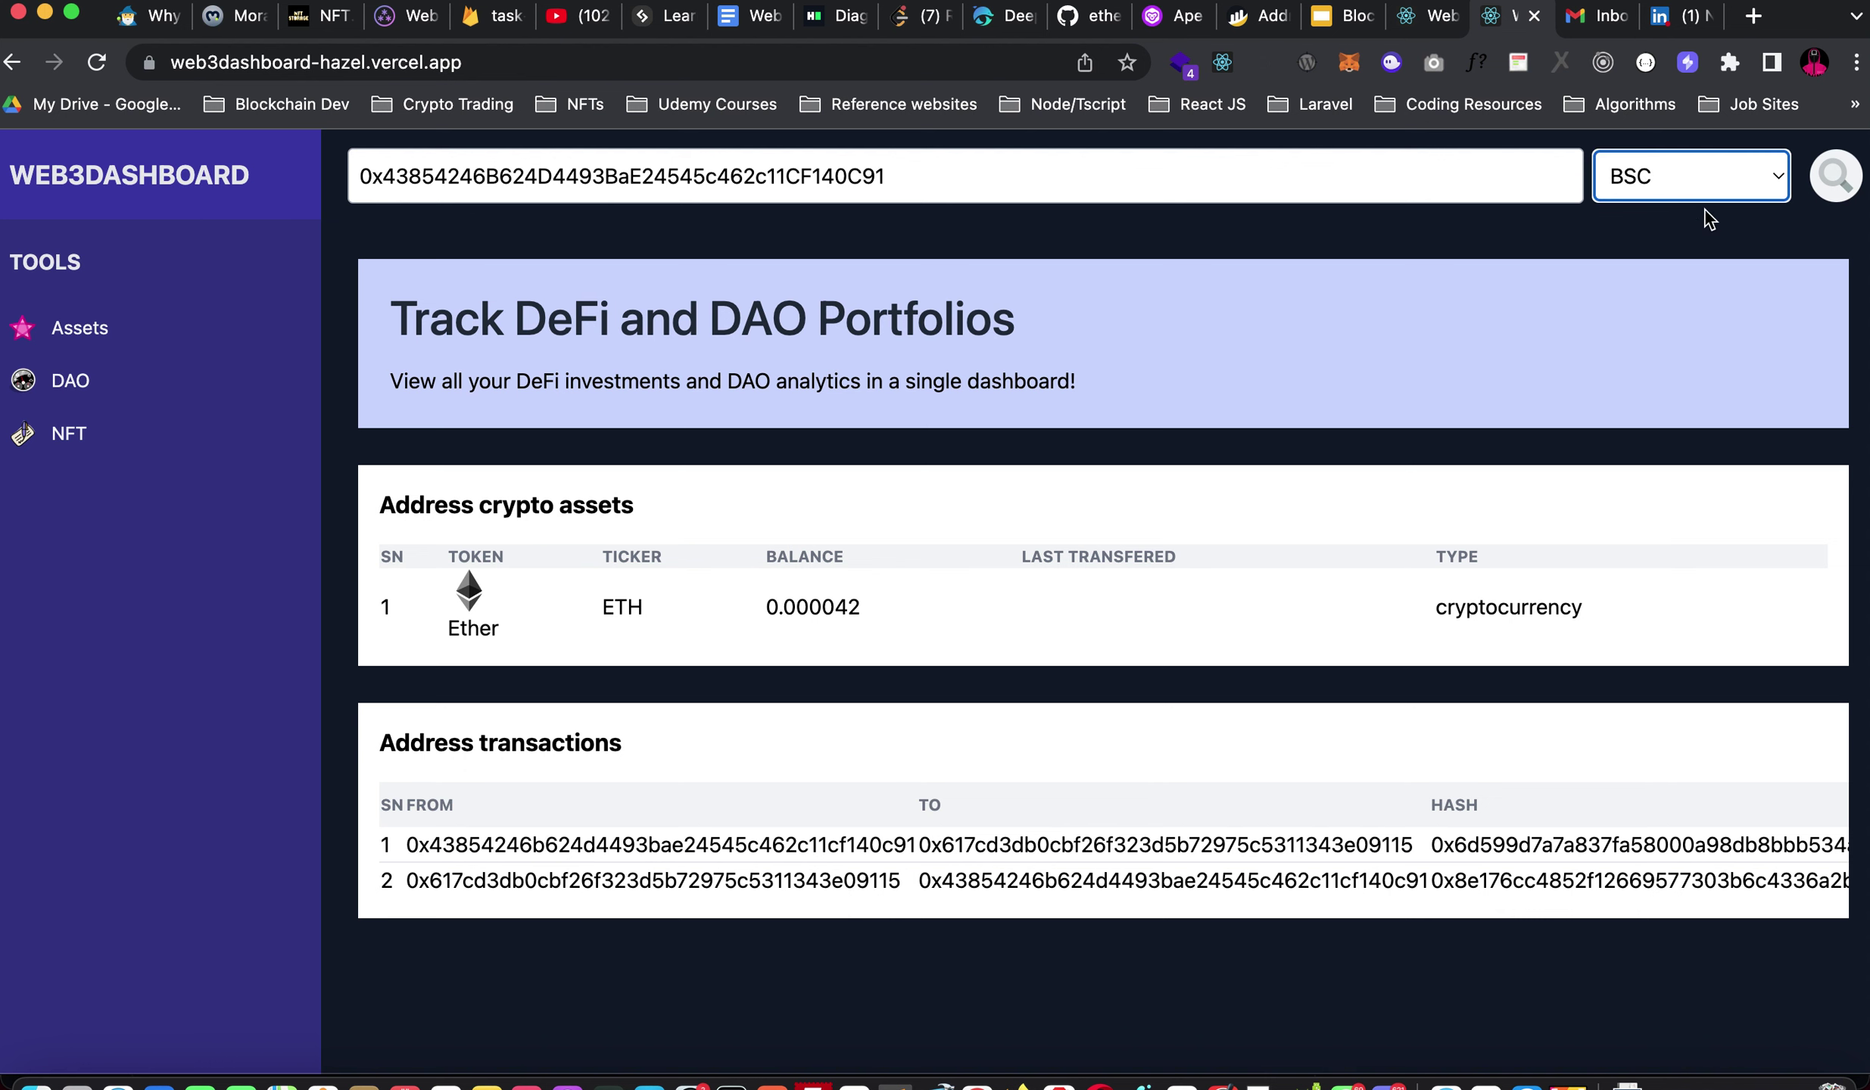
pyautogui.click(1836, 178)
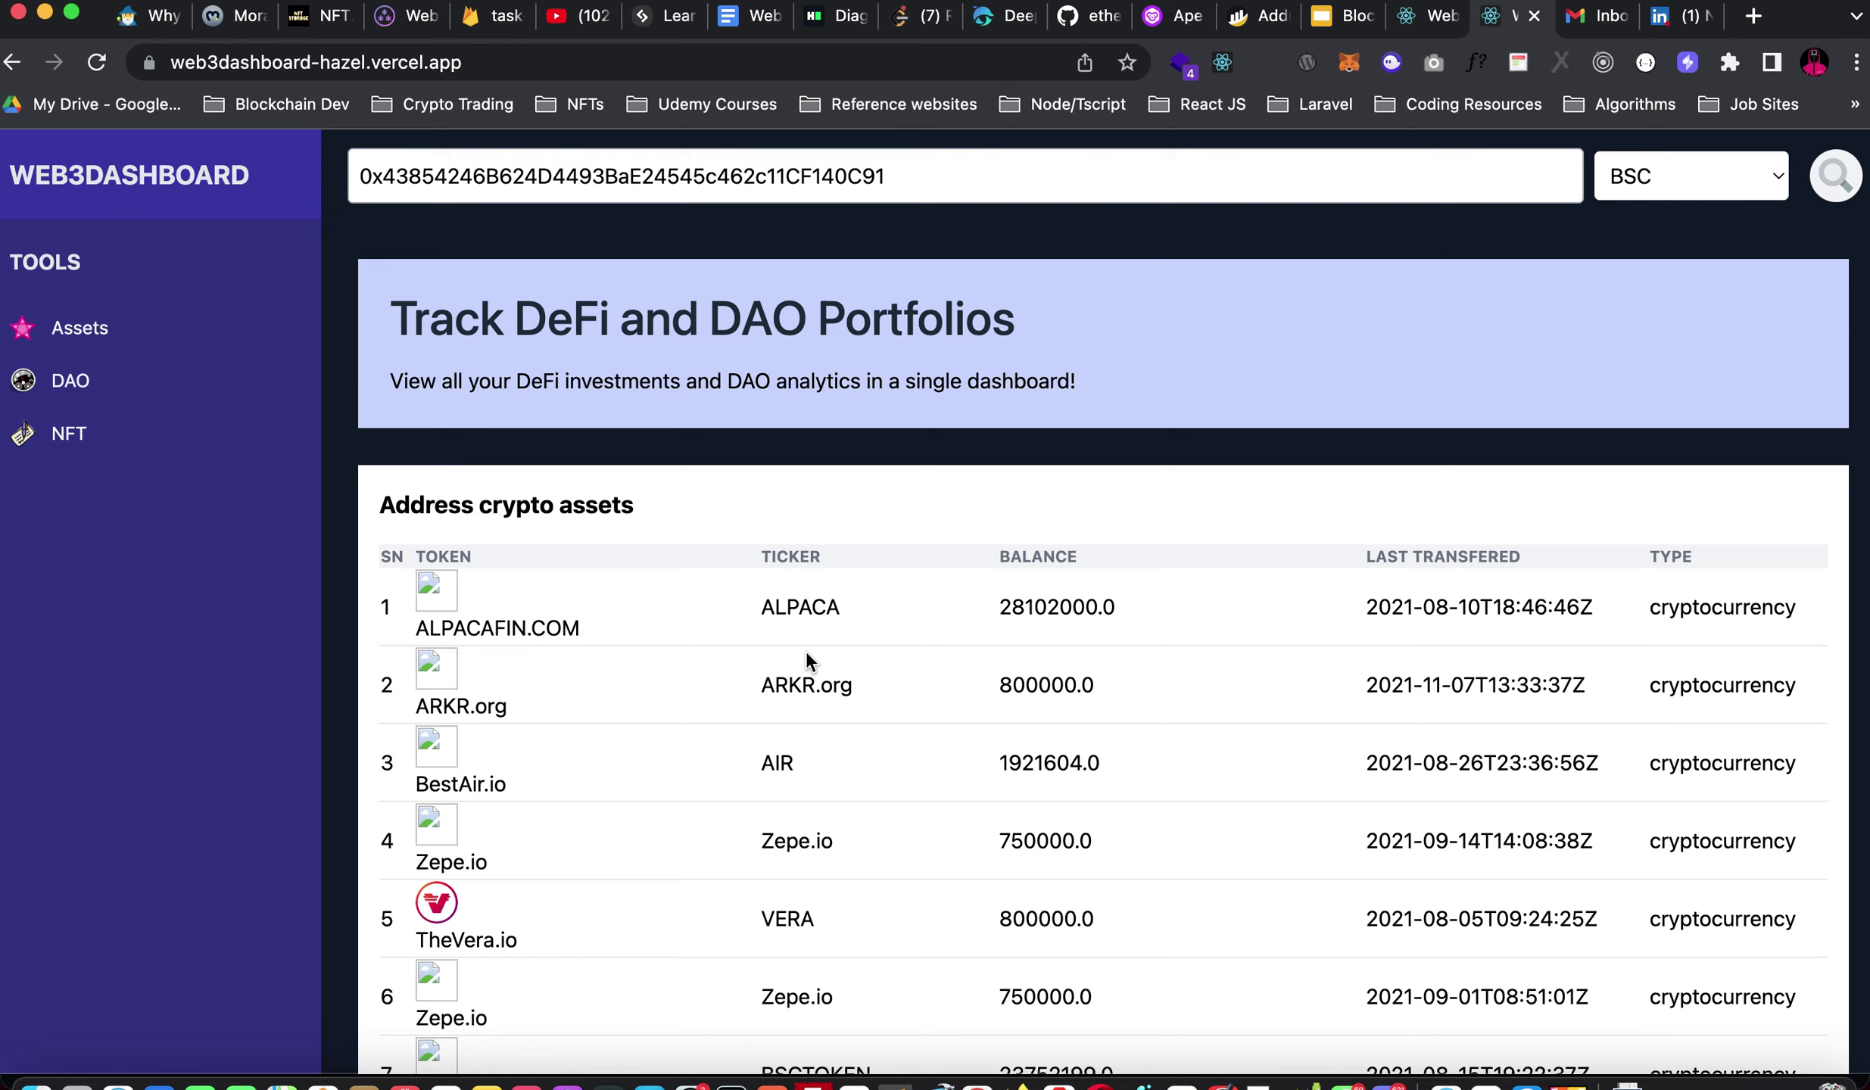
# Scroll through the 75 BSC tokens and 100 transactions, then back to the top.
pyautogui.scroll(-8, 804, 651)
pyautogui.scroll(-10, 806, 655)
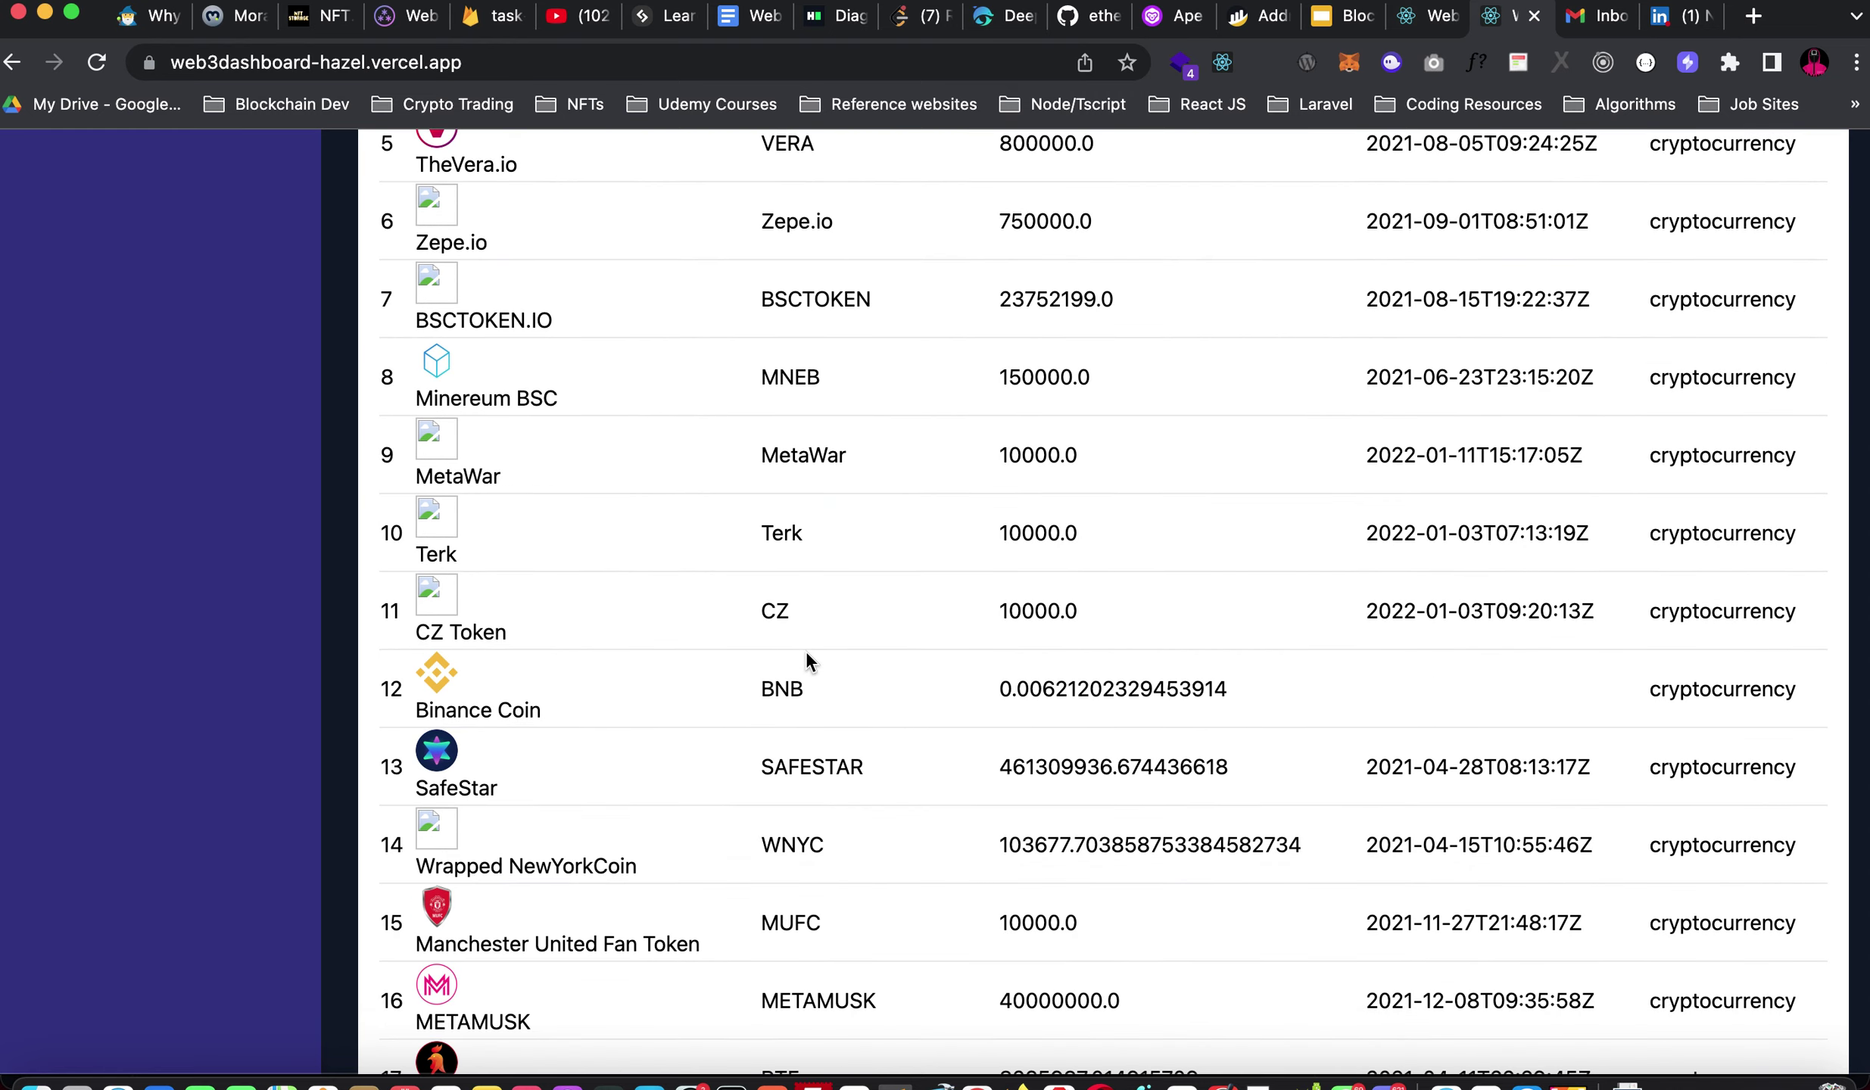
pyautogui.scroll(-20, 806, 655)
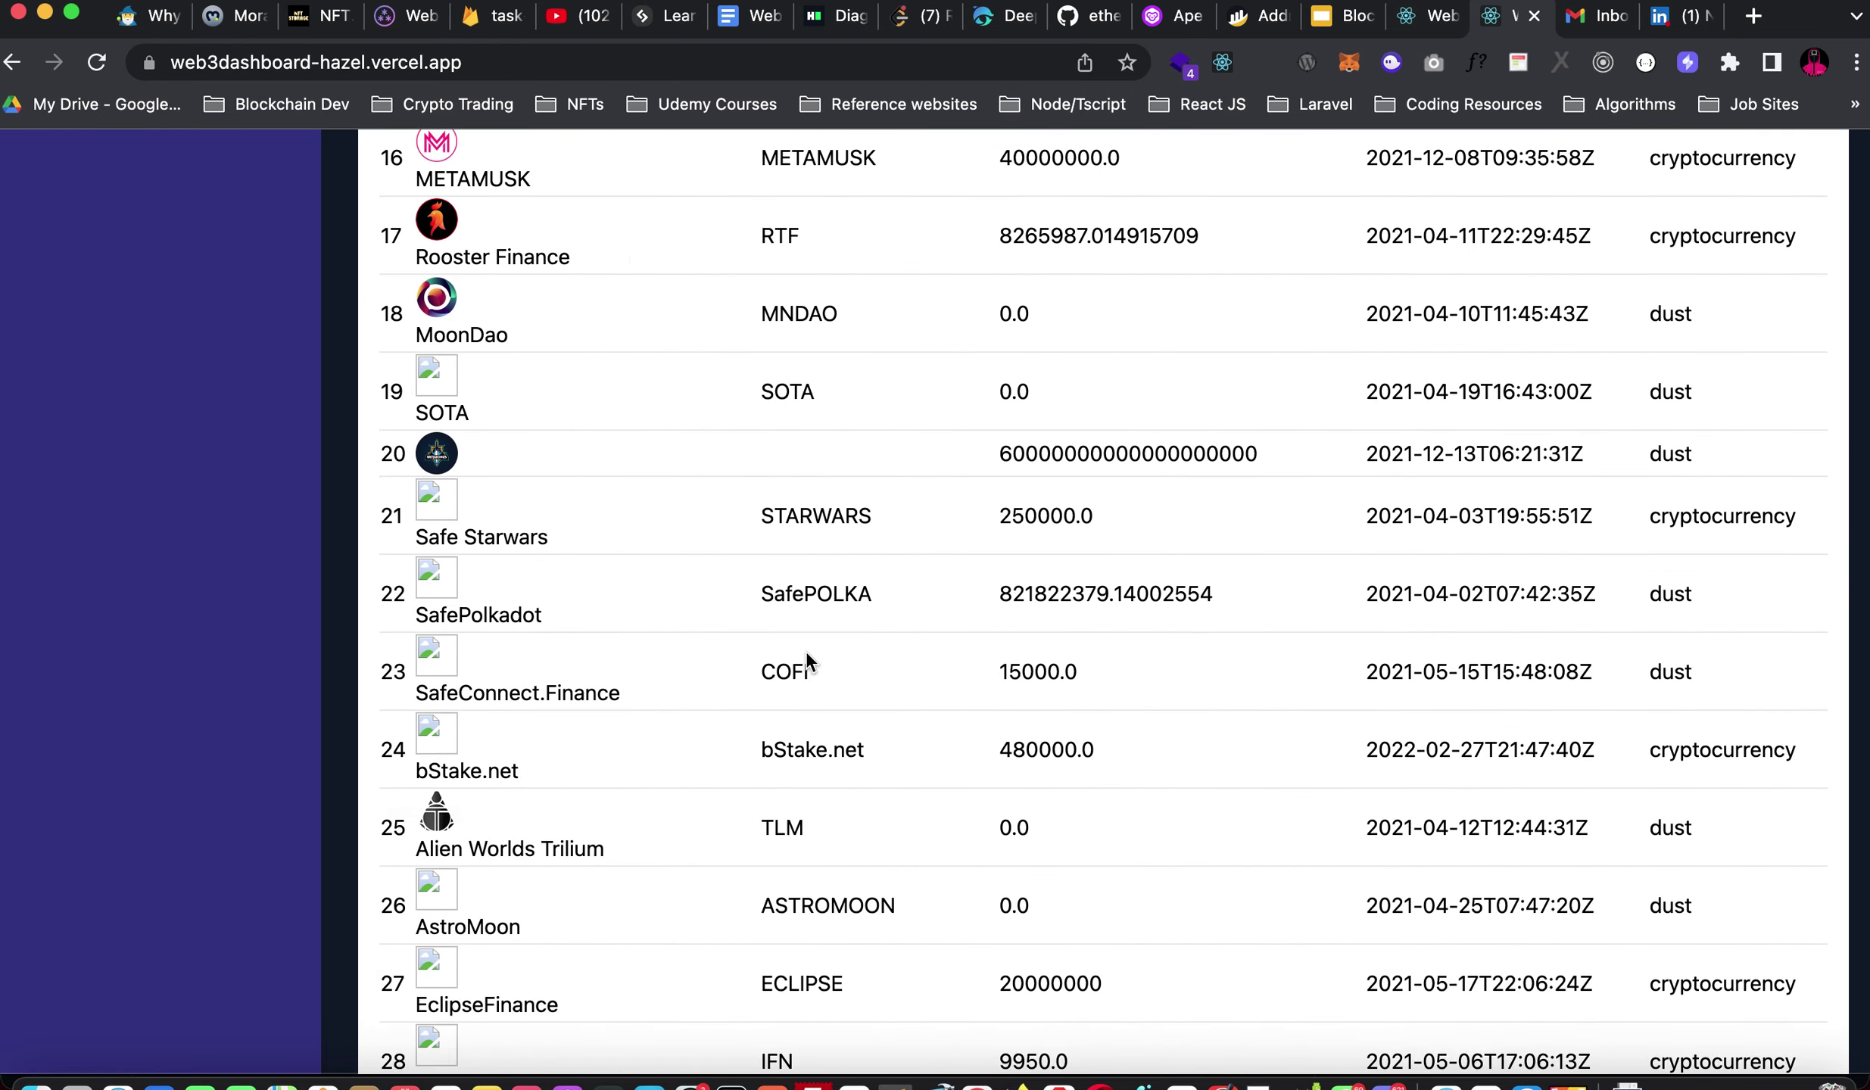
pyautogui.scroll(-20, 805, 660)
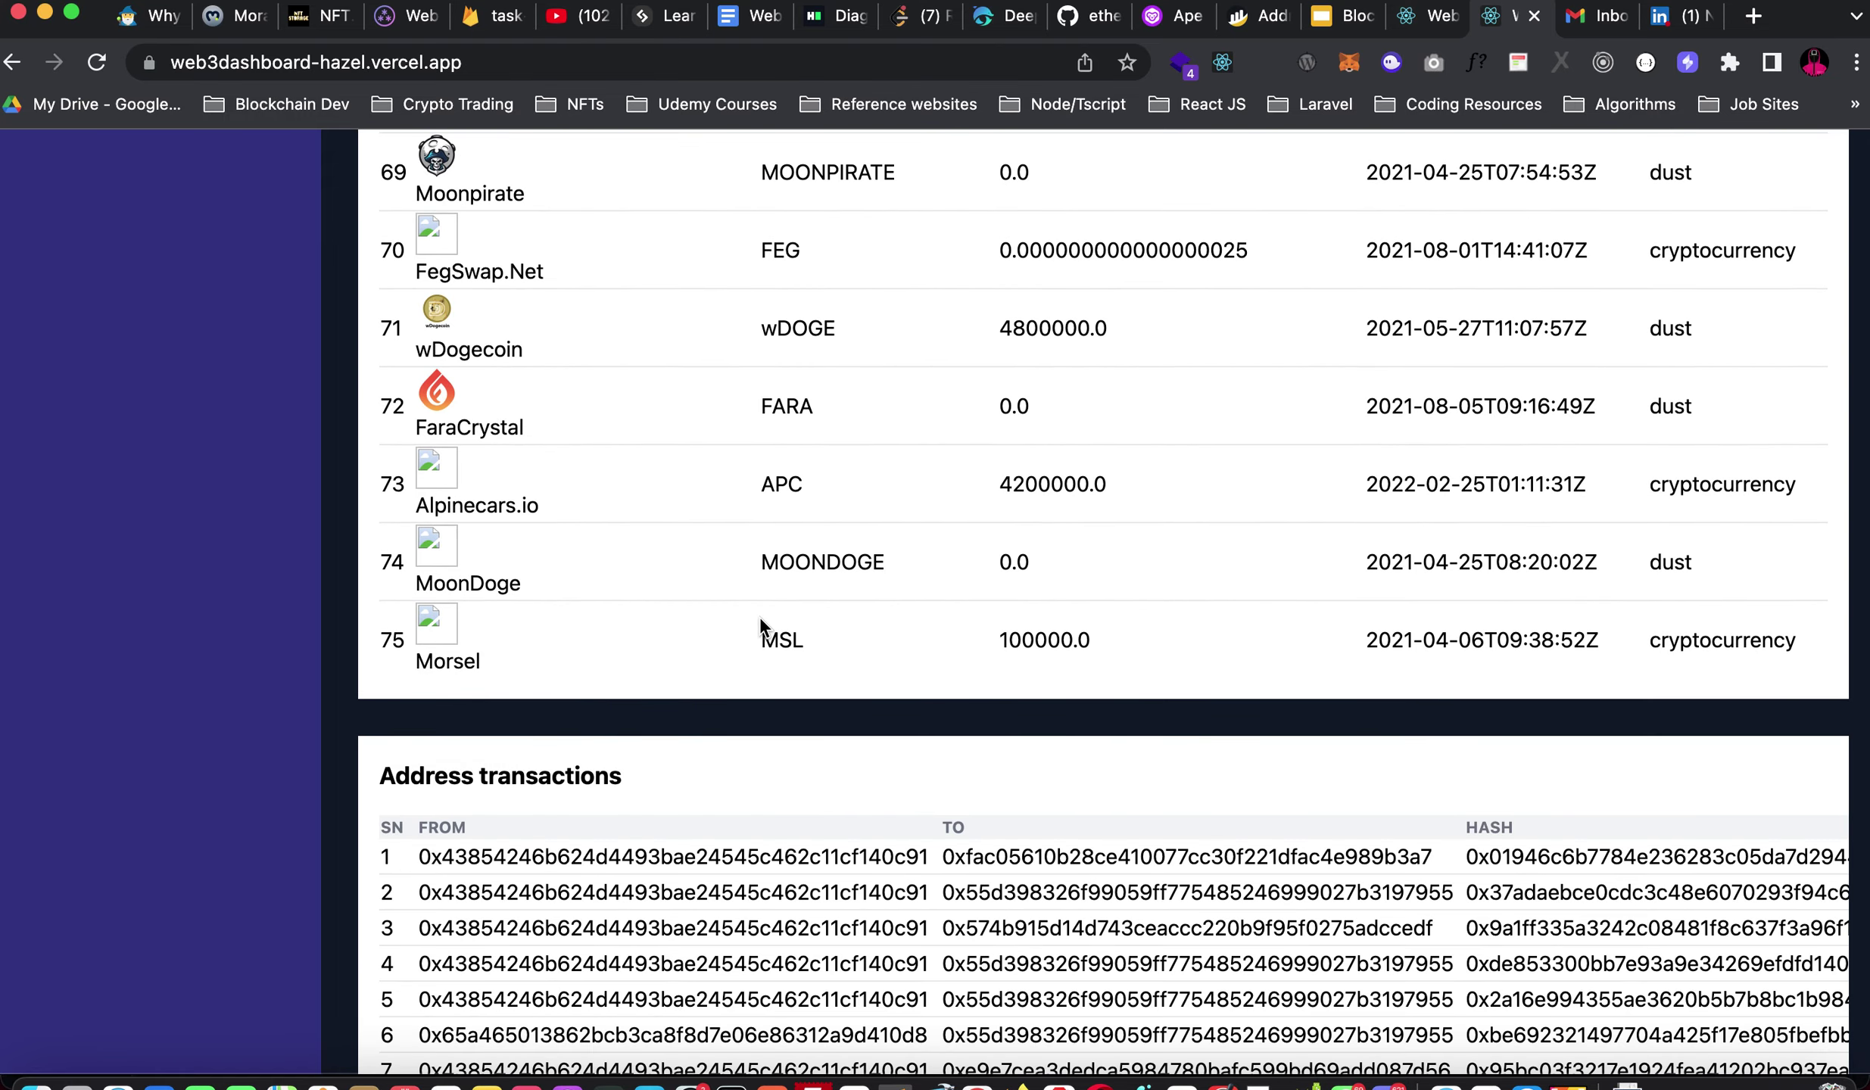
pyautogui.scroll(-2, 759, 616)
pyautogui.scroll(-20, 759, 616)
pyautogui.scroll(-20, 759, 616)
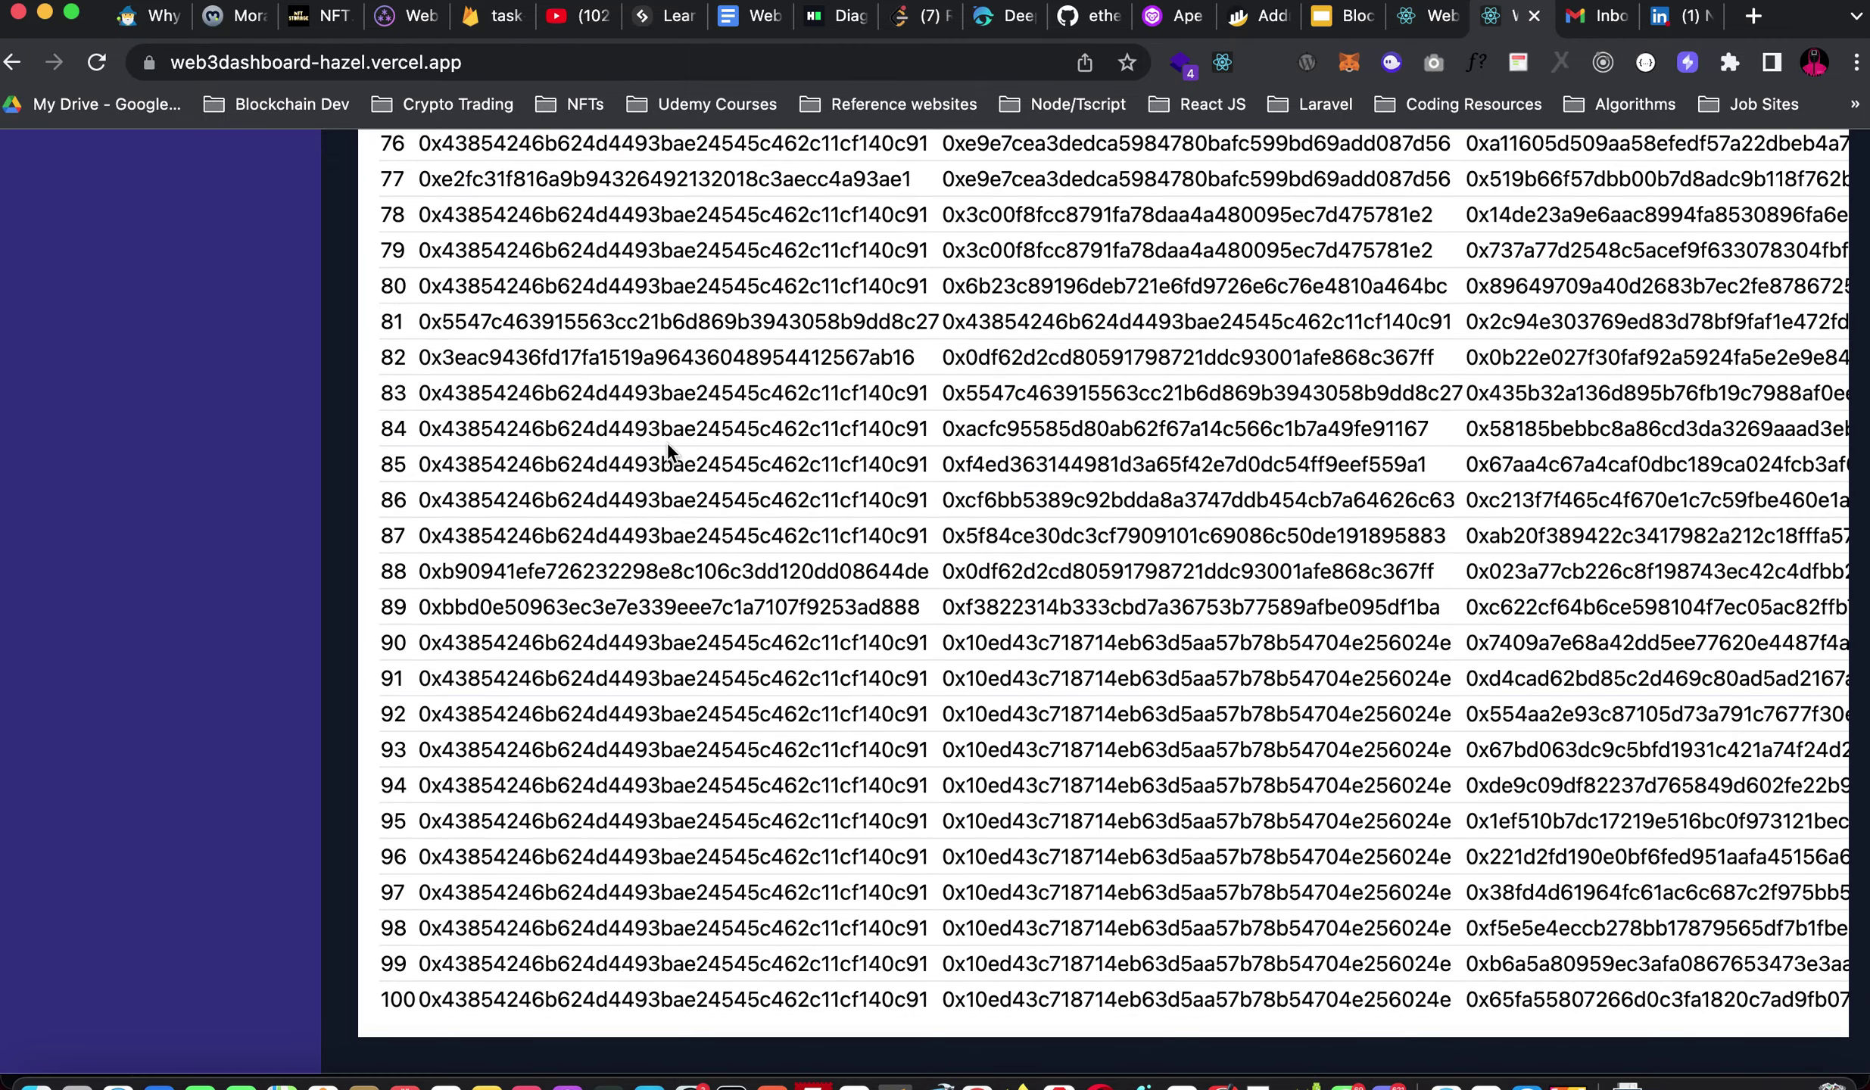
pyautogui.scroll(20, 668, 442)
pyautogui.scroll(20, 724, 349)
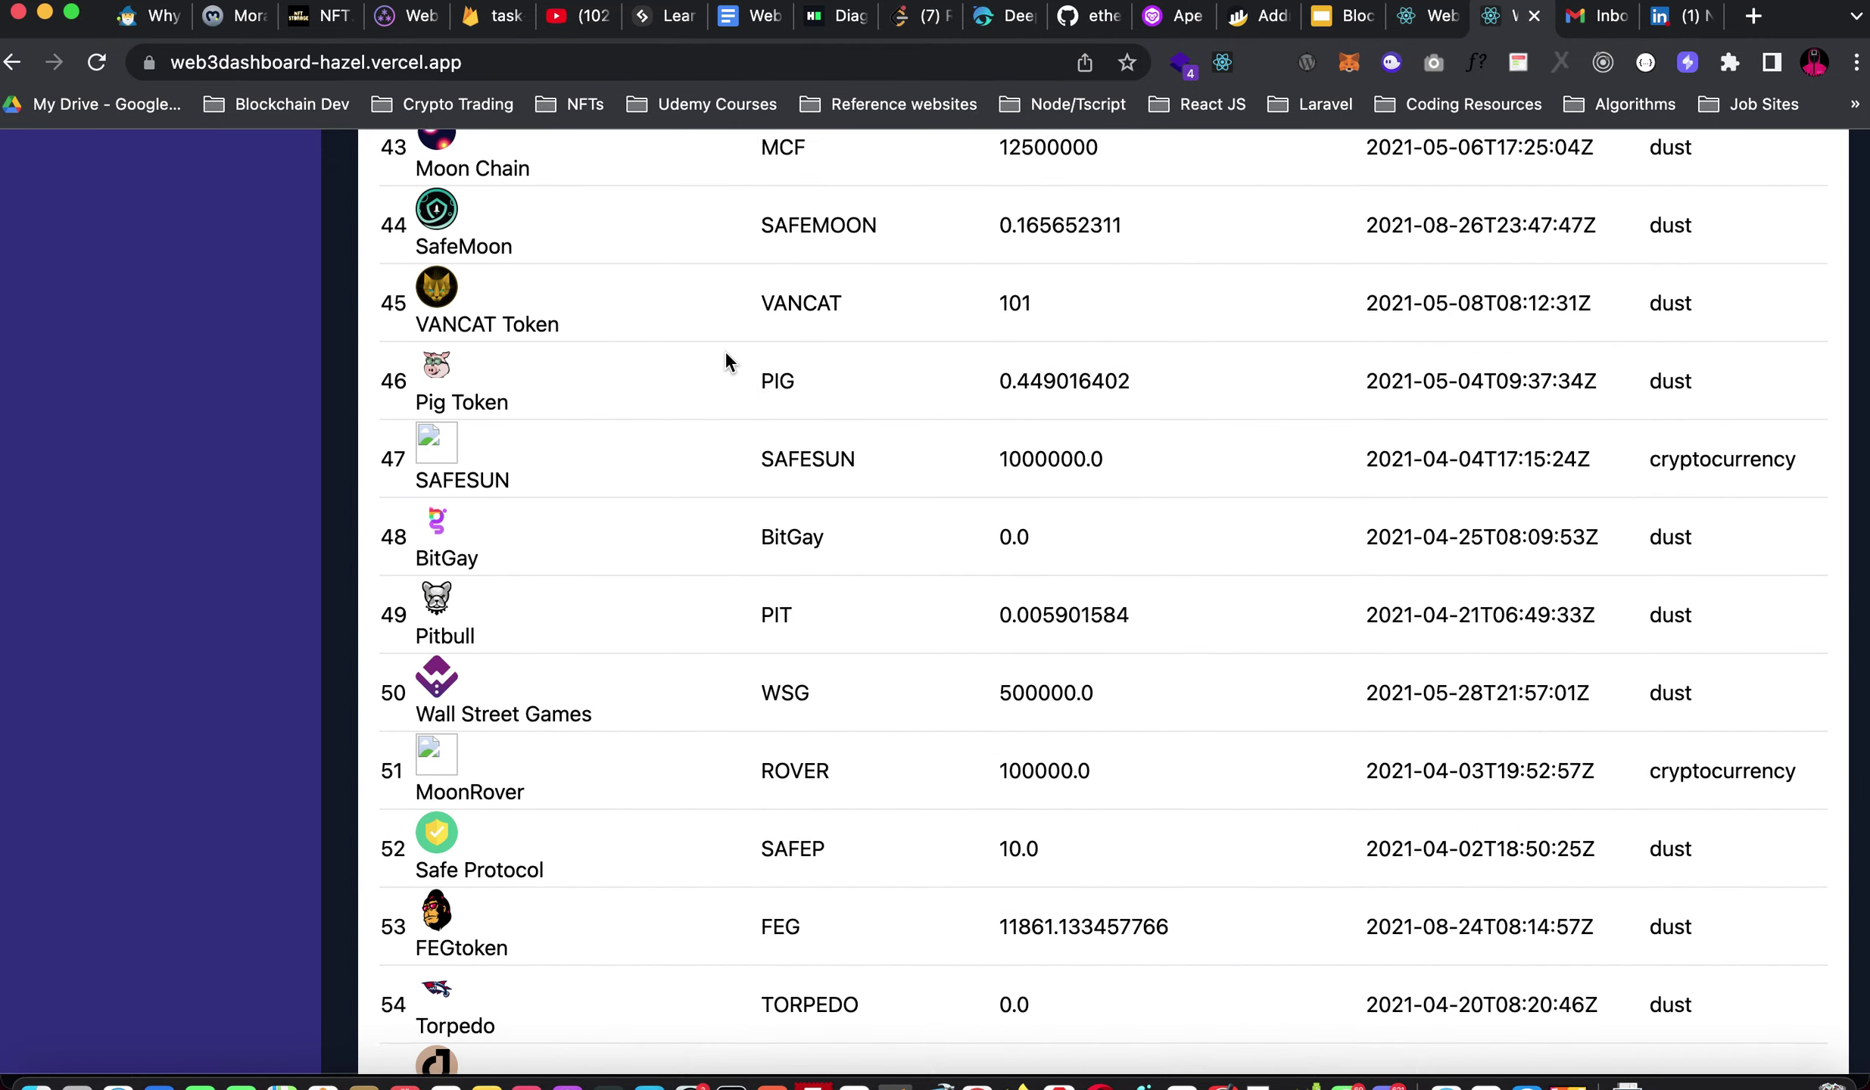
pyautogui.scroll(10, 724, 349)
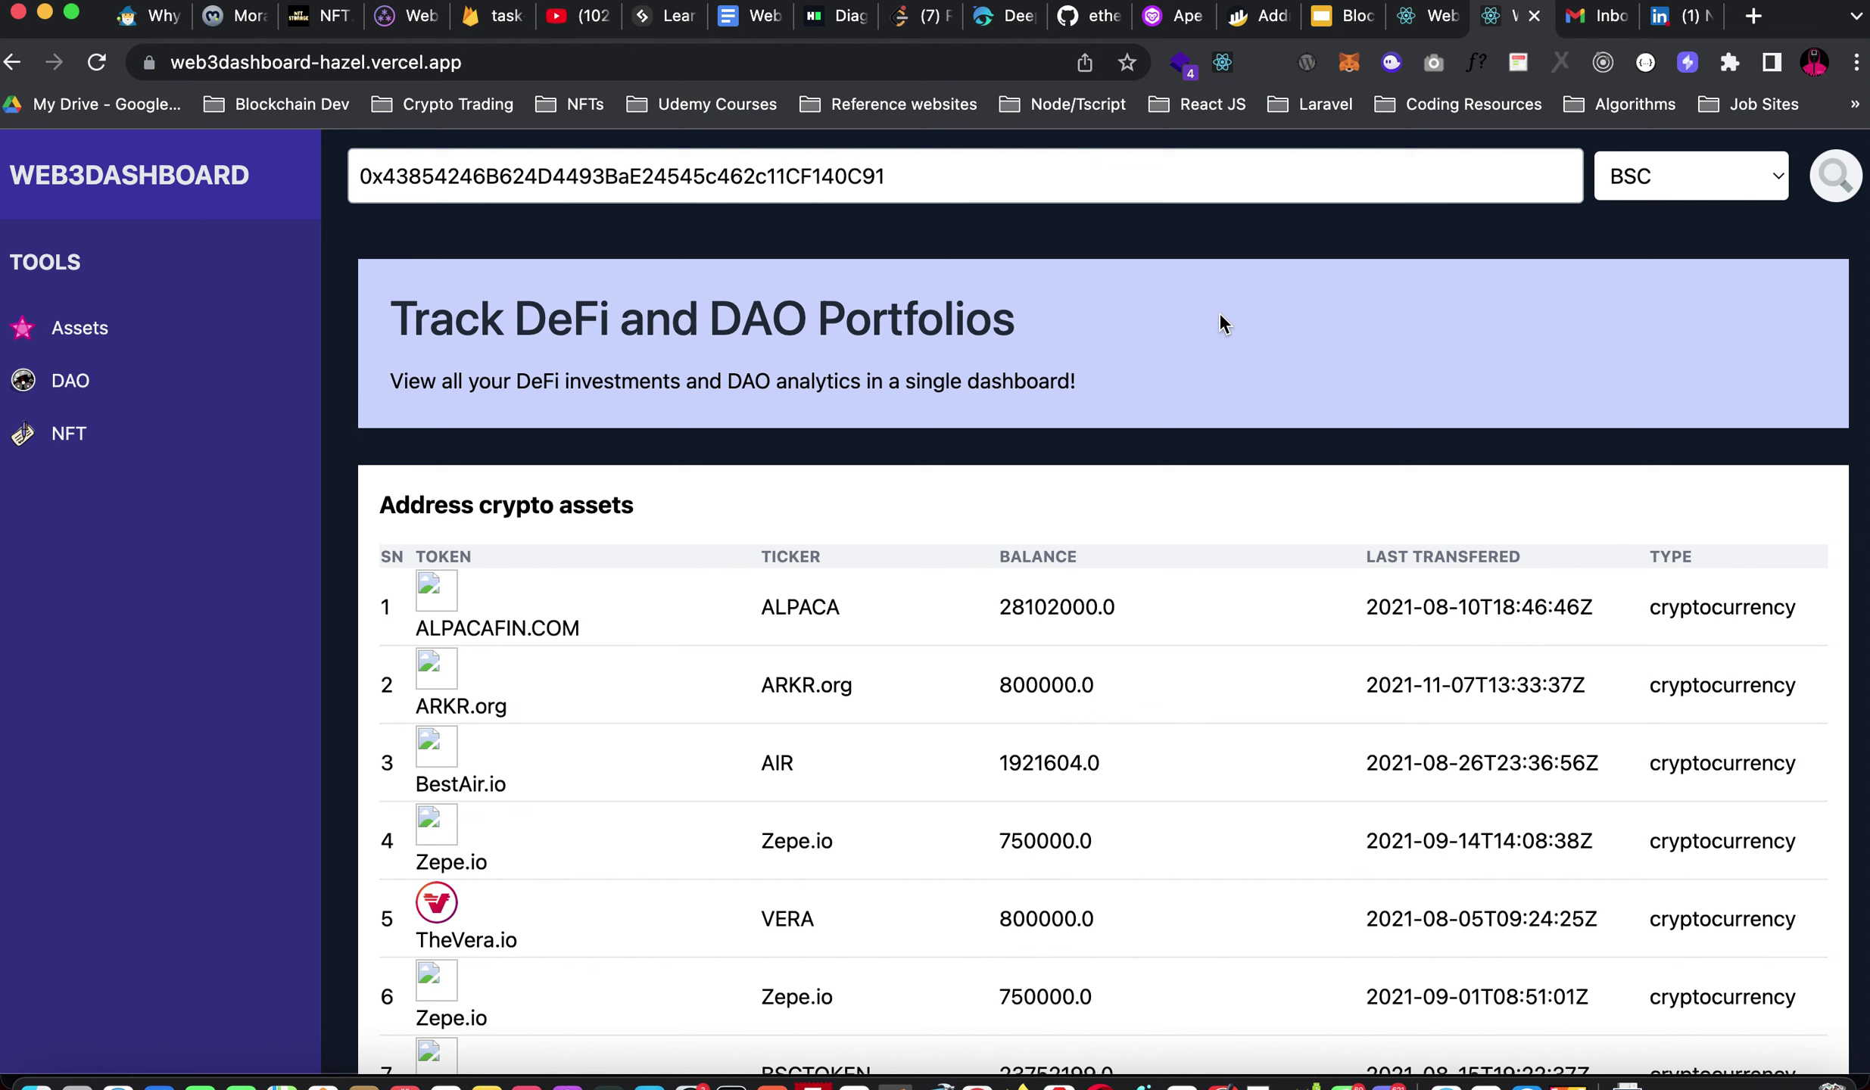
pyautogui.click(1696, 184)
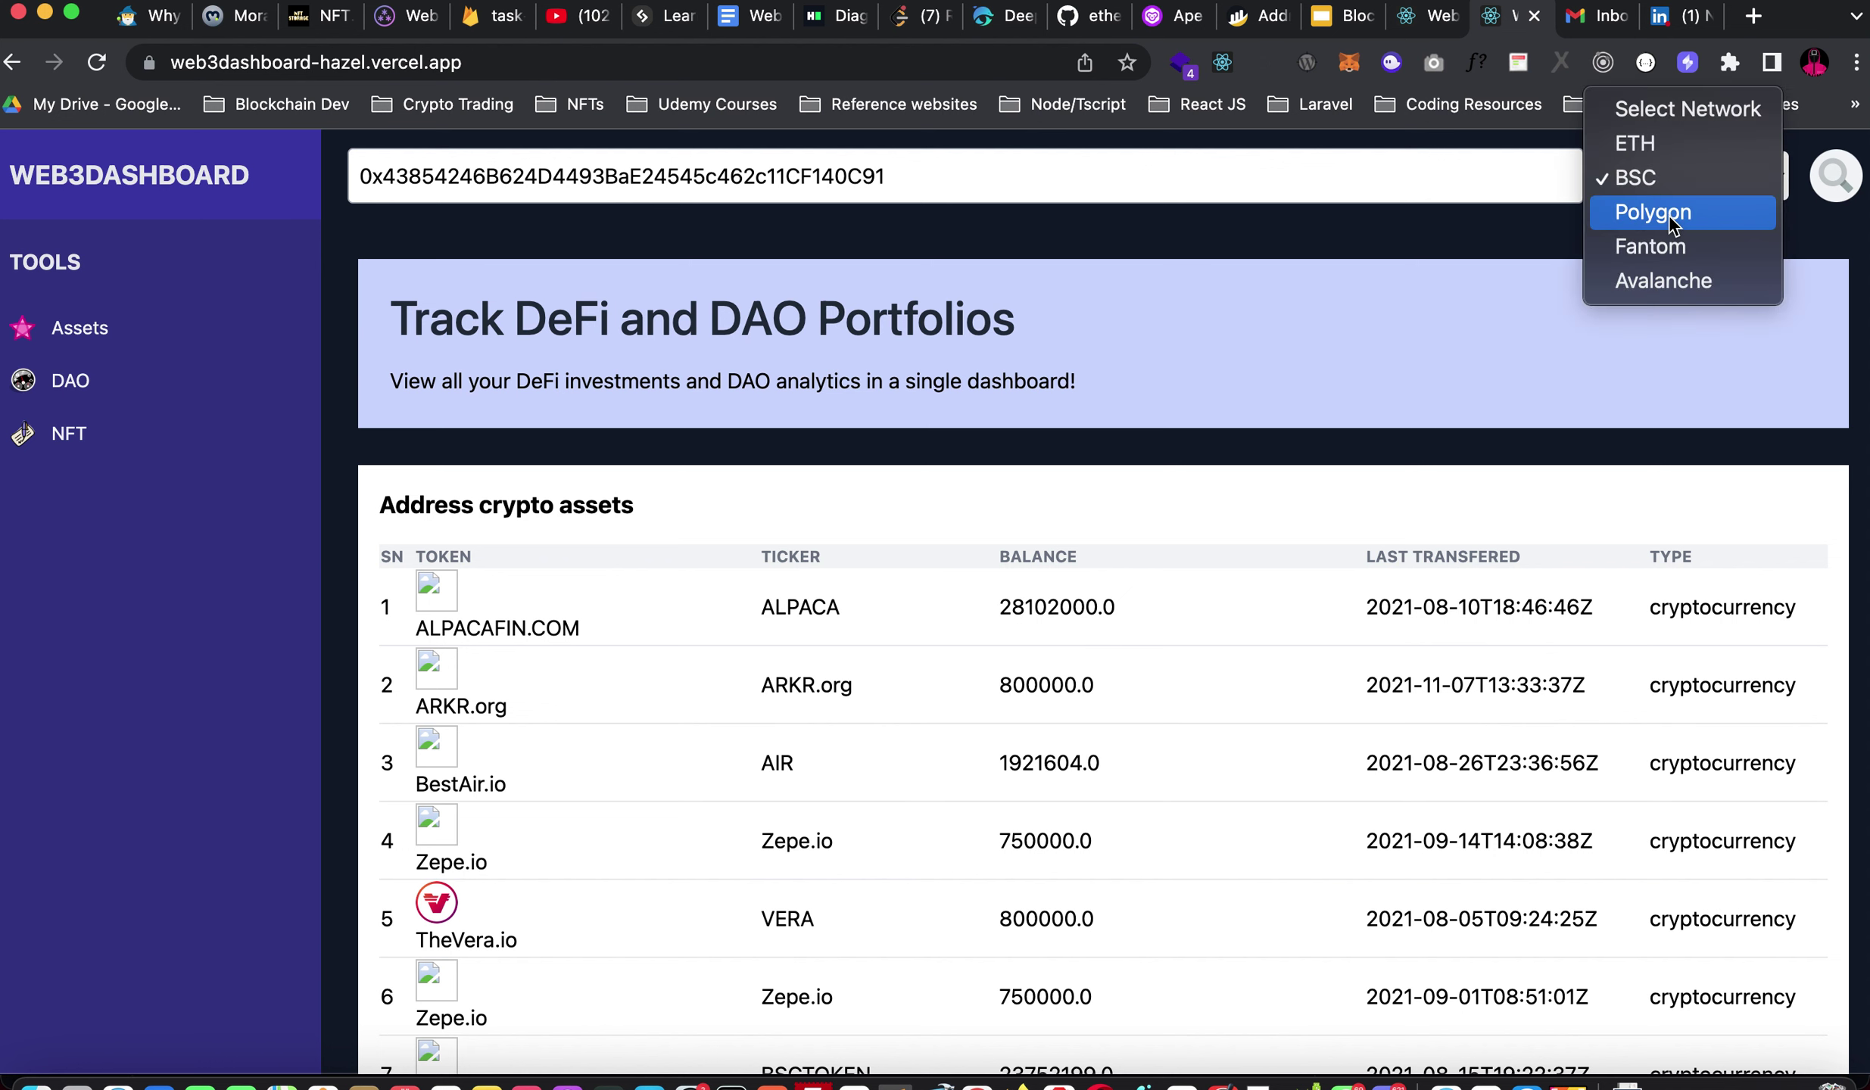
pyautogui.click(1668, 213)
pyautogui.click(1836, 180)
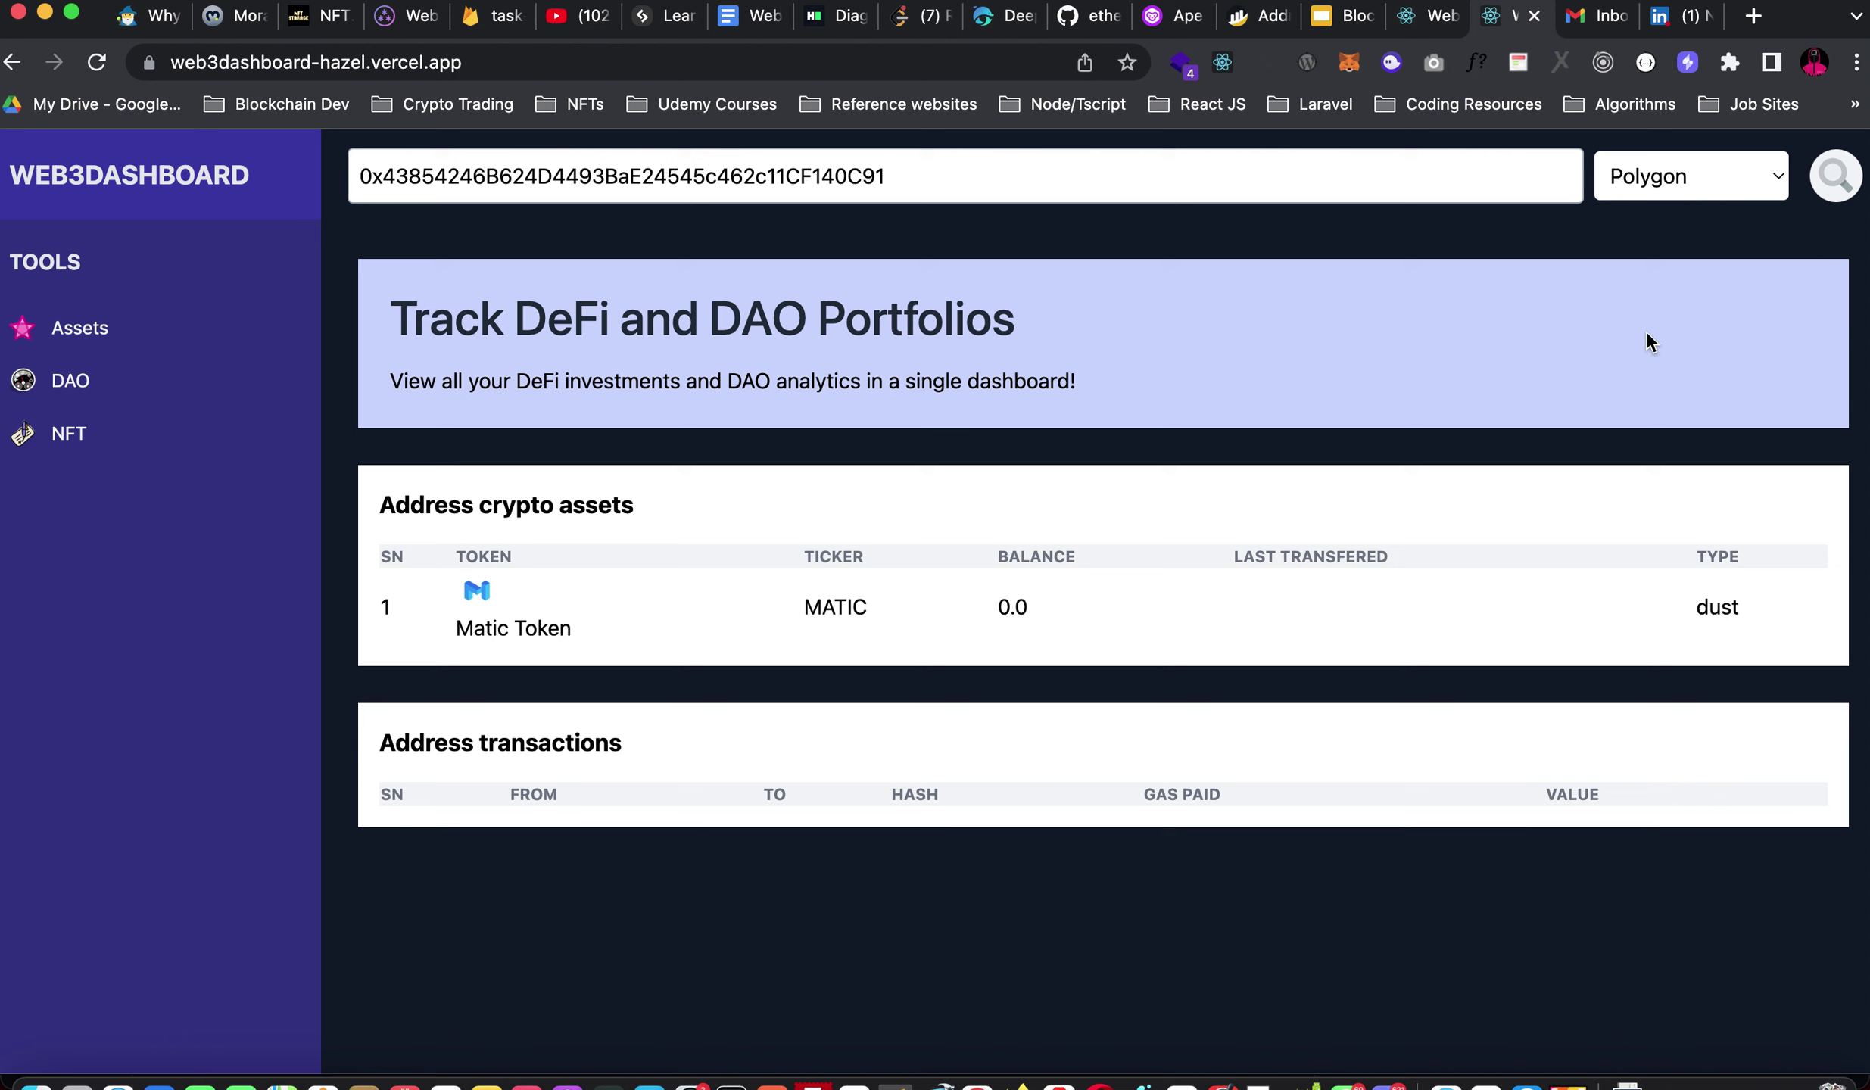
pyautogui.click(1647, 181)
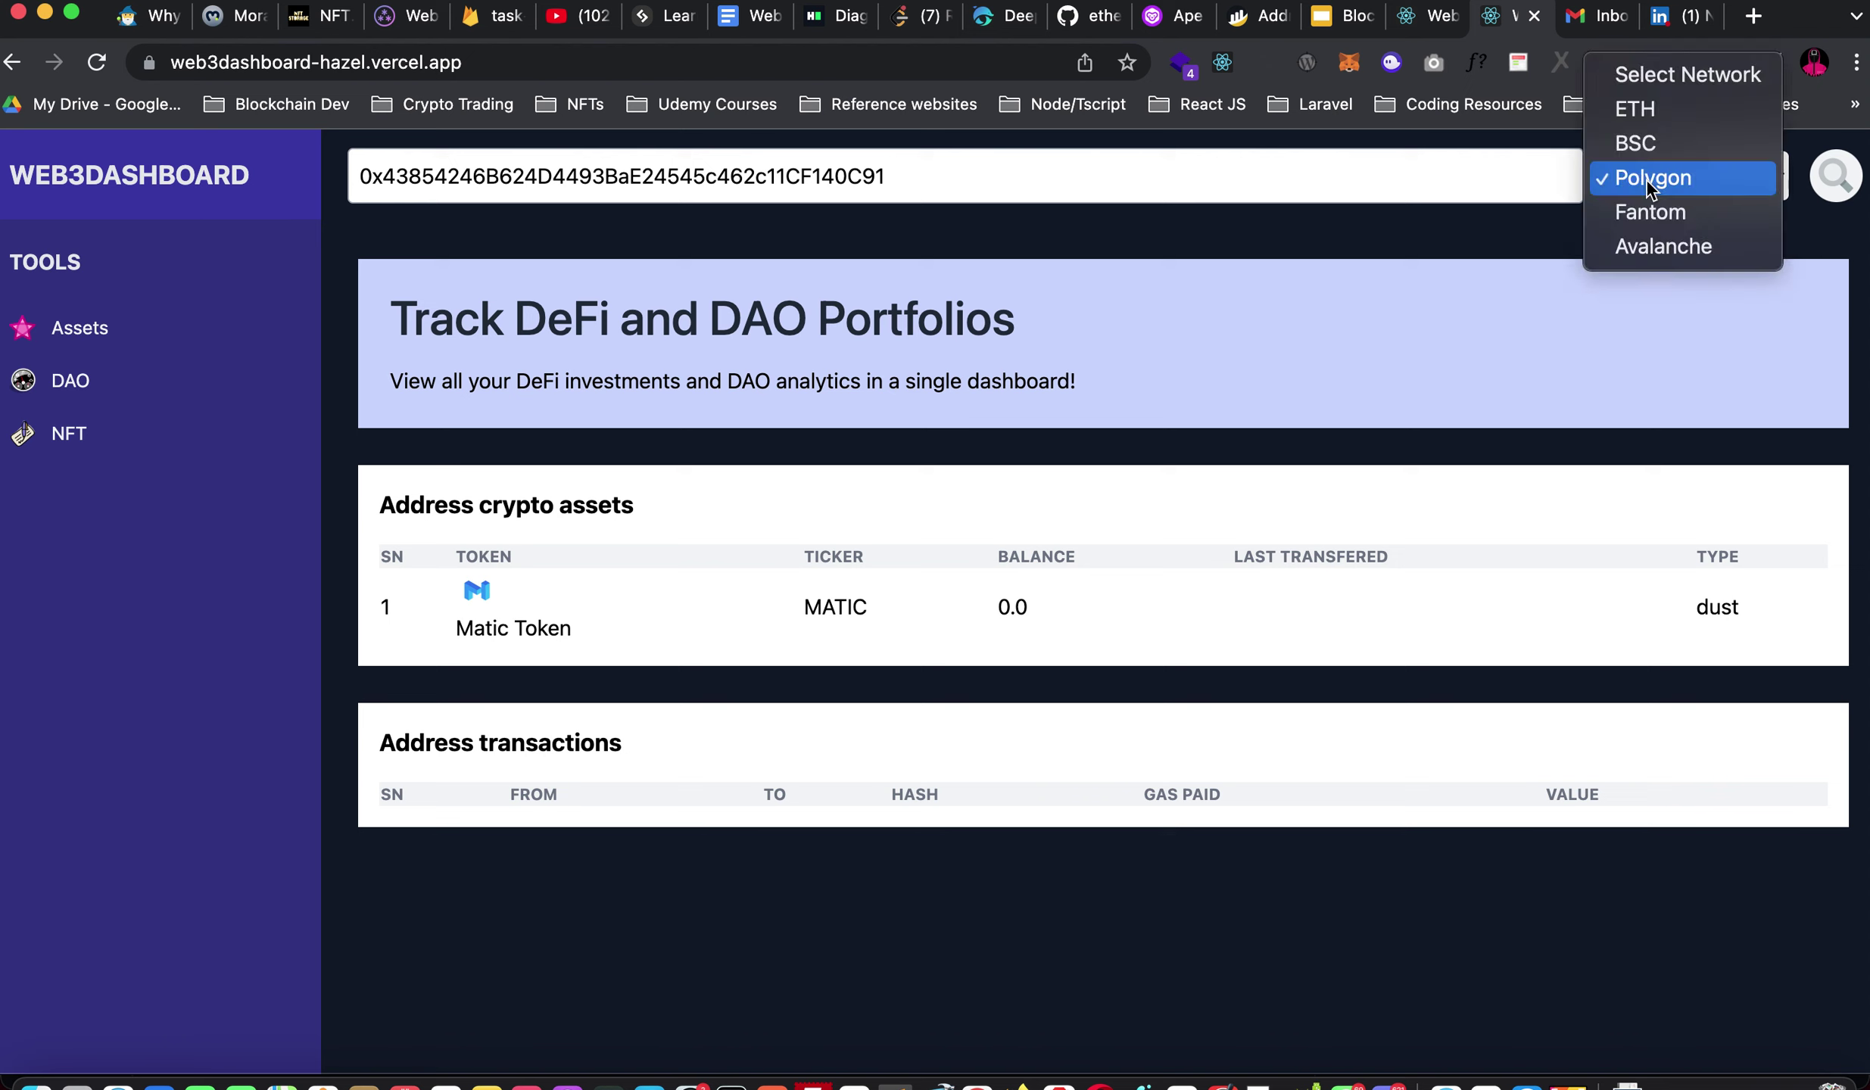
pyautogui.click(1657, 219)
pyautogui.click(1828, 182)
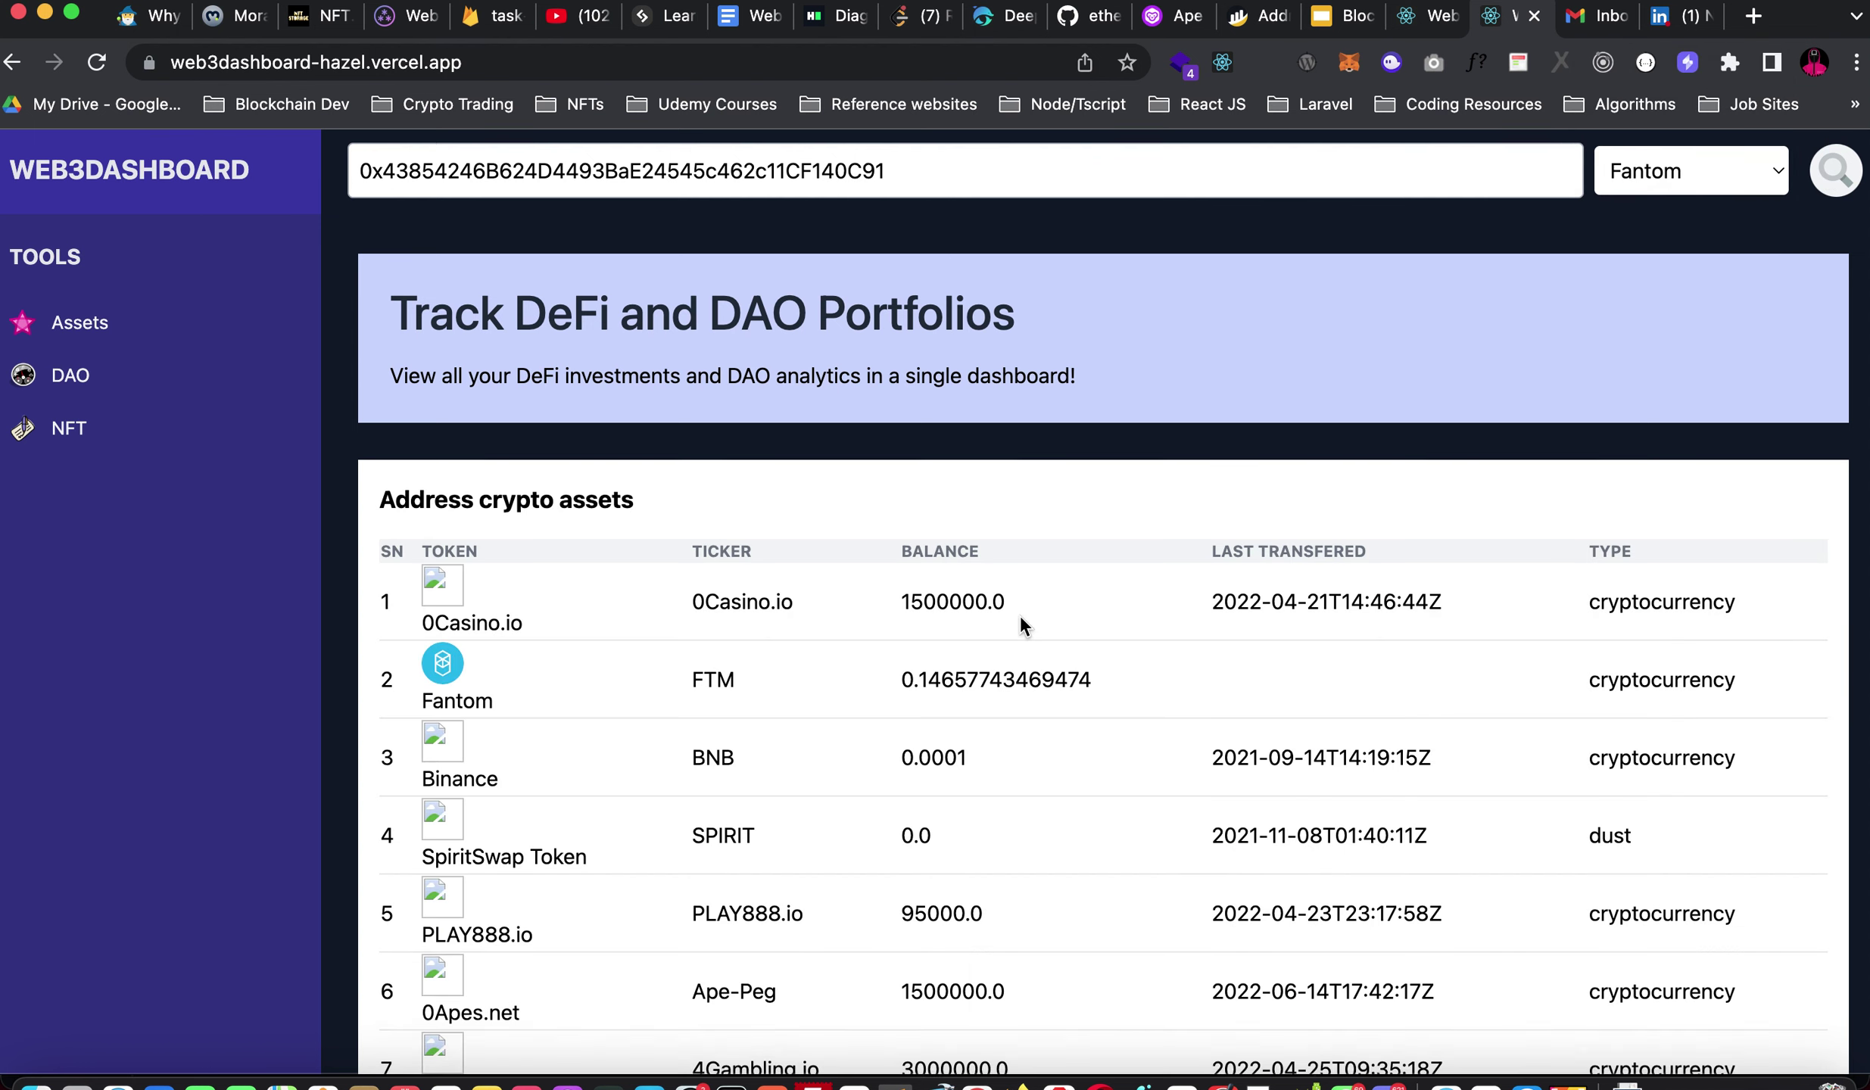
pyautogui.scroll(-3, 1020, 614)
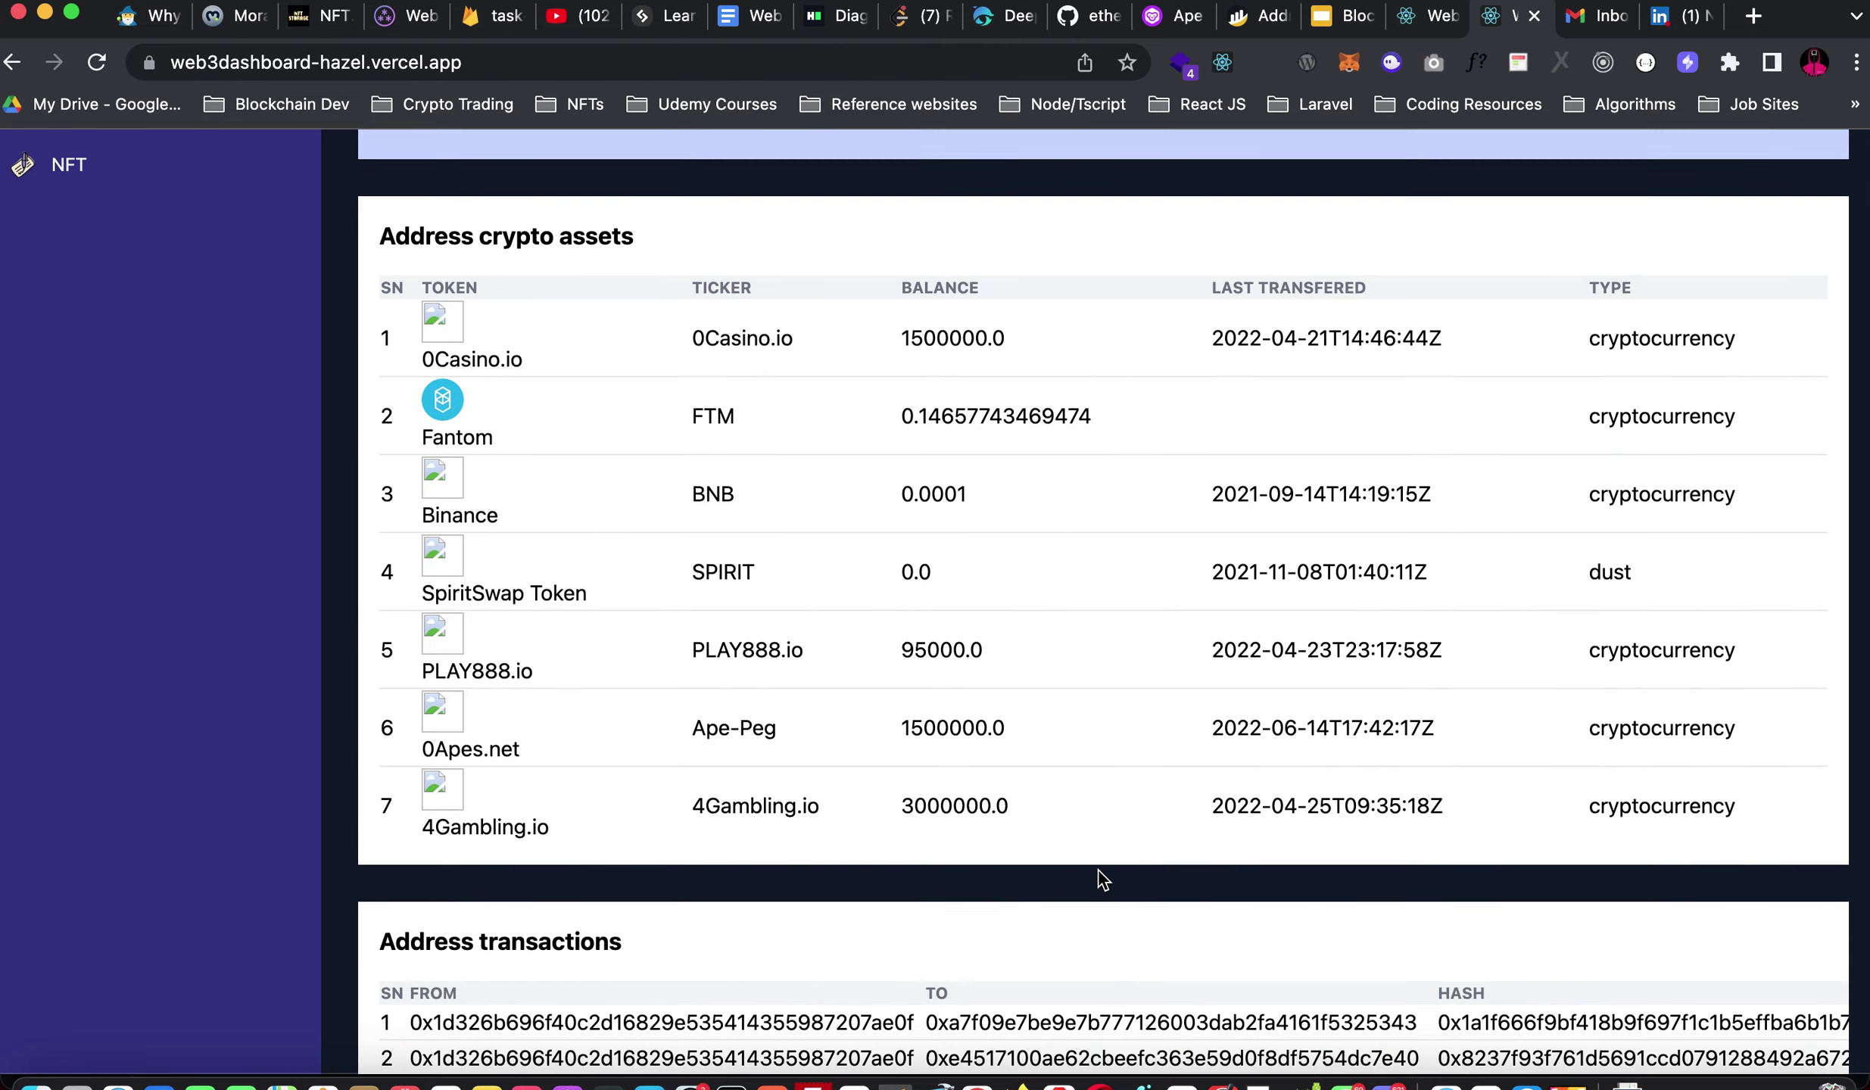
pyautogui.scroll(-1, 1090, 878)
pyautogui.scroll(-6, 1075, 892)
pyautogui.scroll(-20, 727, 825)
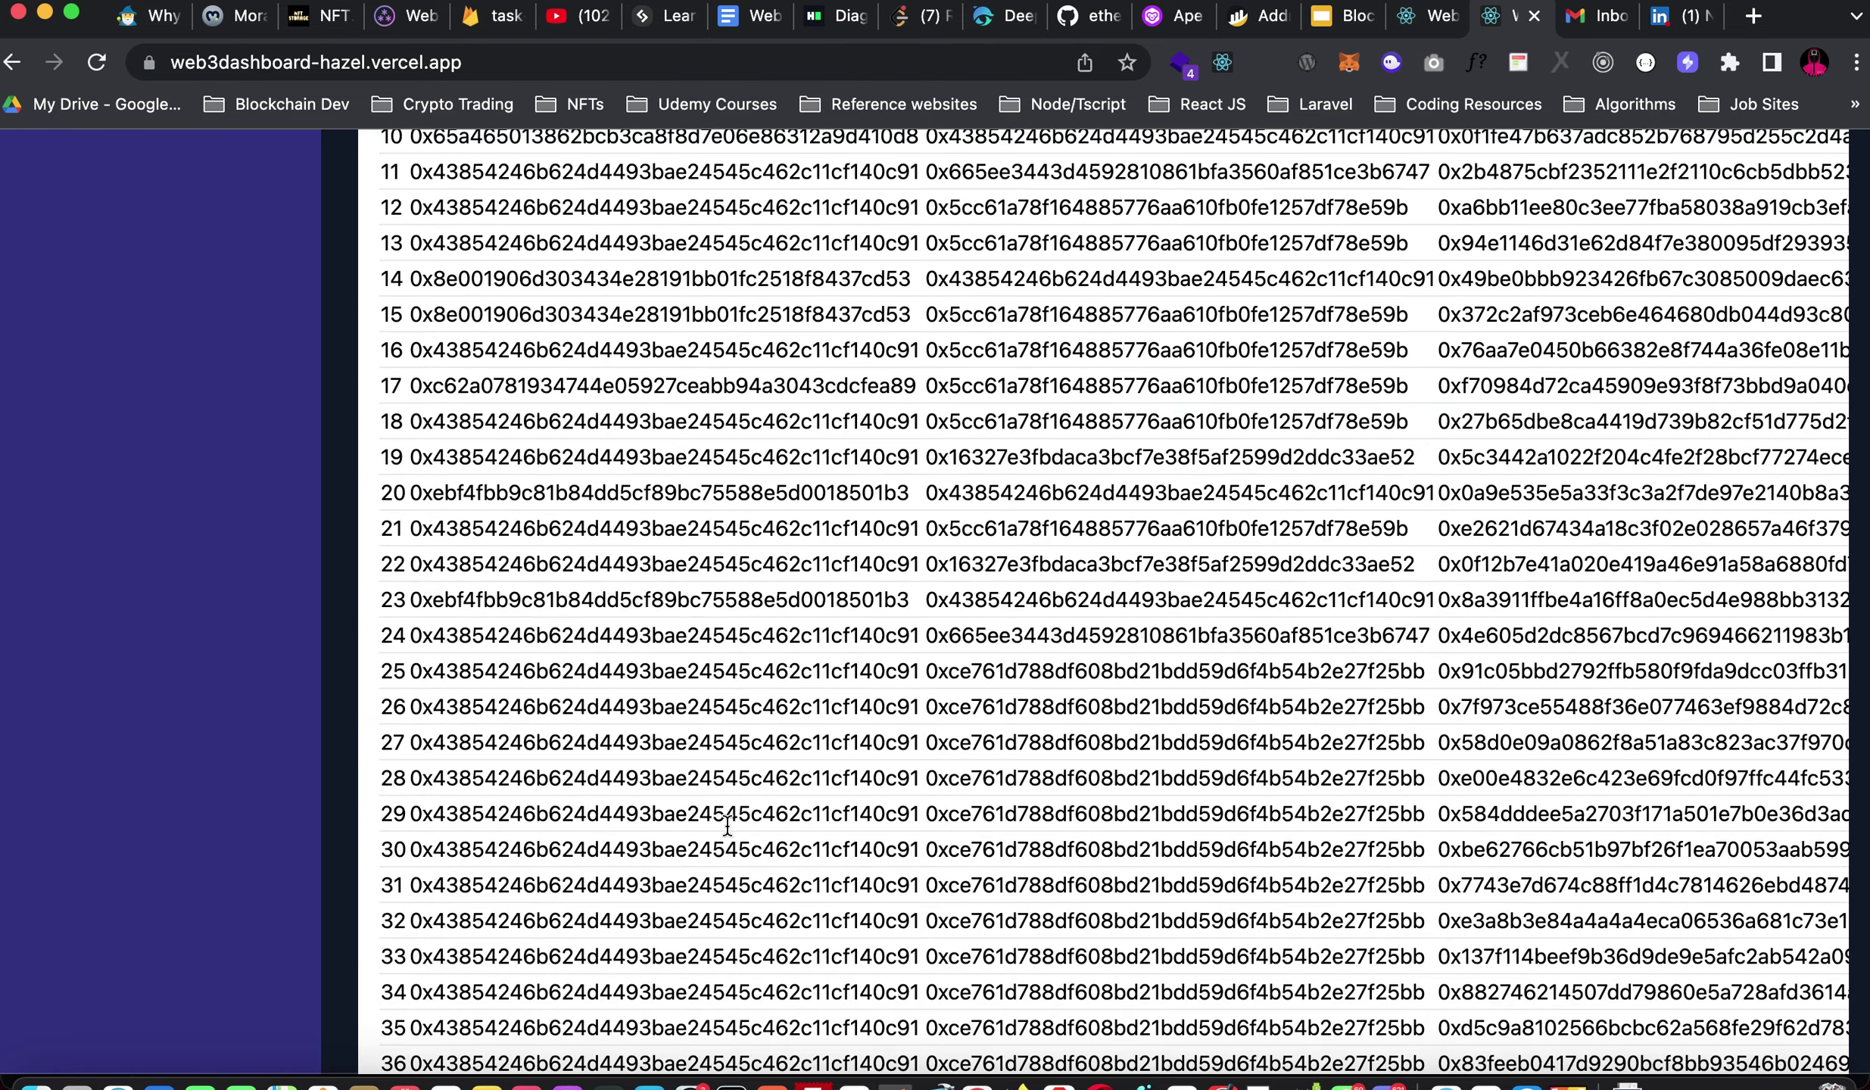
pyautogui.scroll(20, 726, 824)
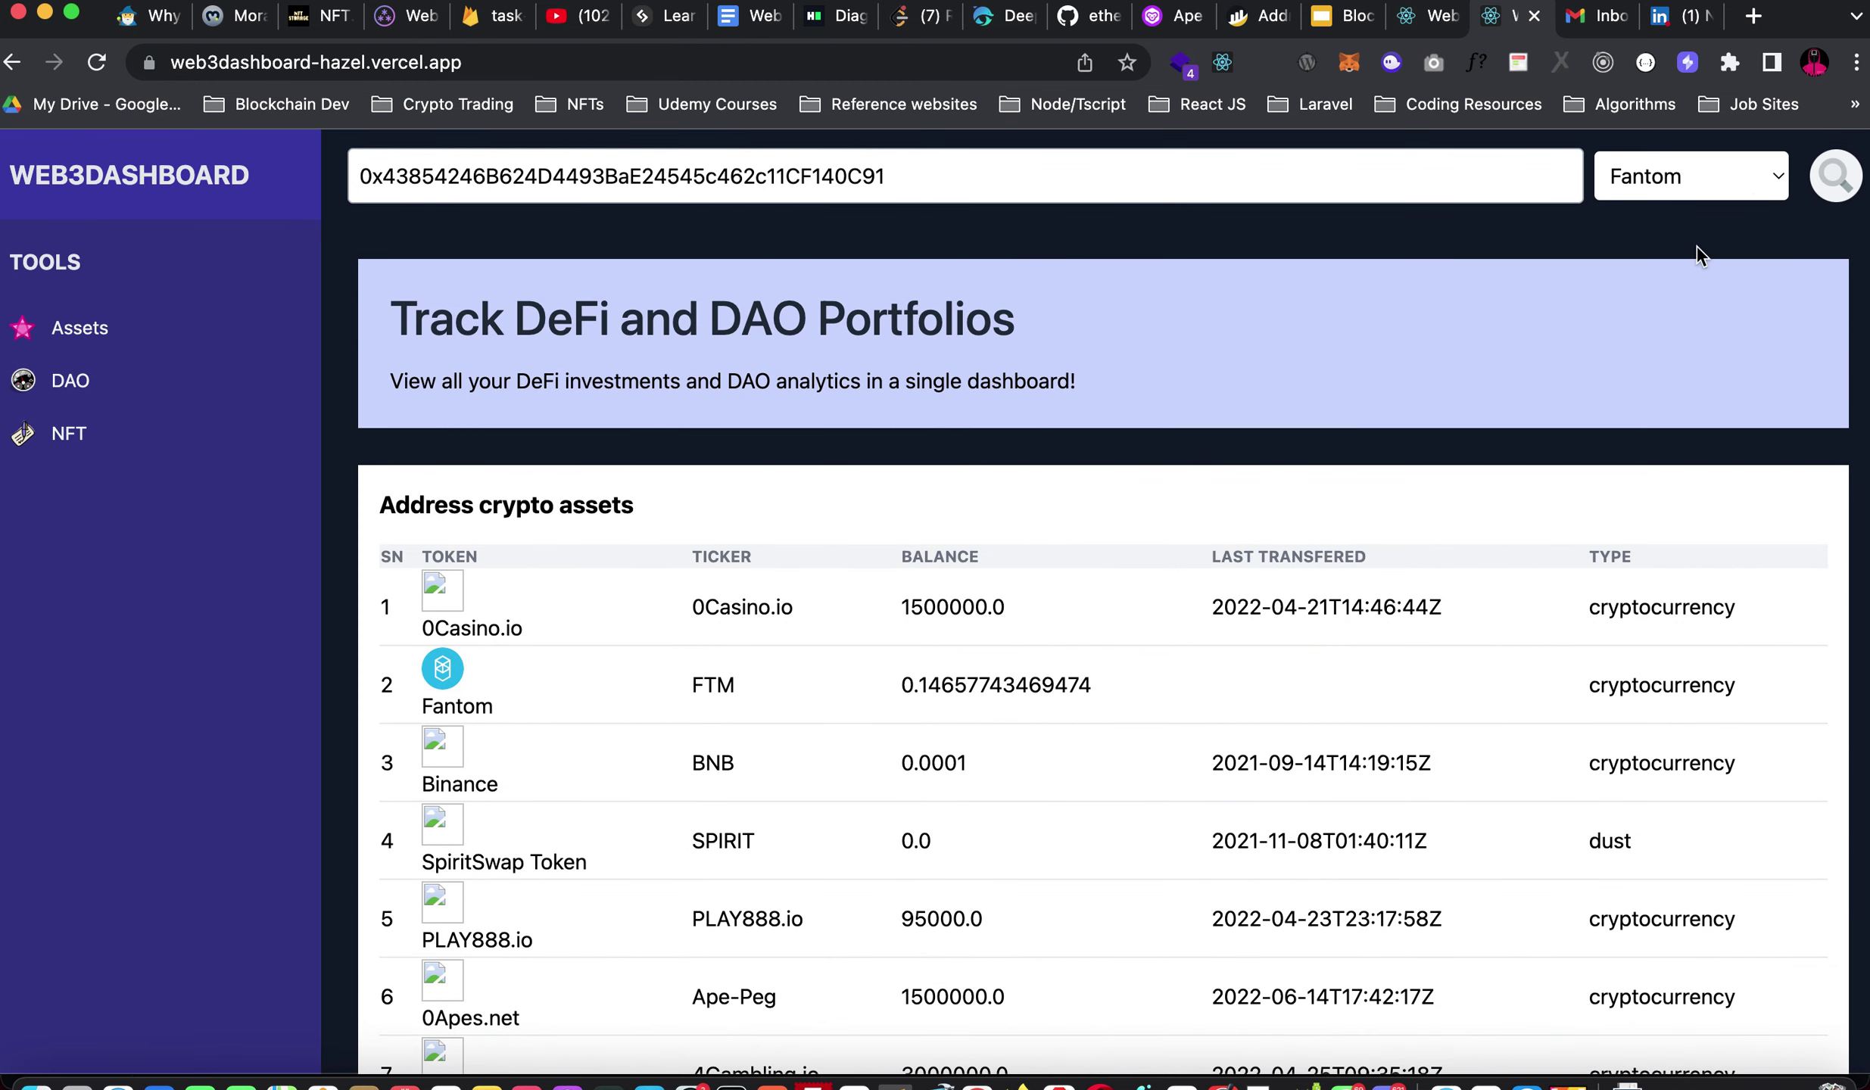
# Search the wallet on Avalanche and scroll through the Good Bridging and Avalanche Coin results.
pyautogui.click(1754, 181)
pyautogui.click(1672, 210)
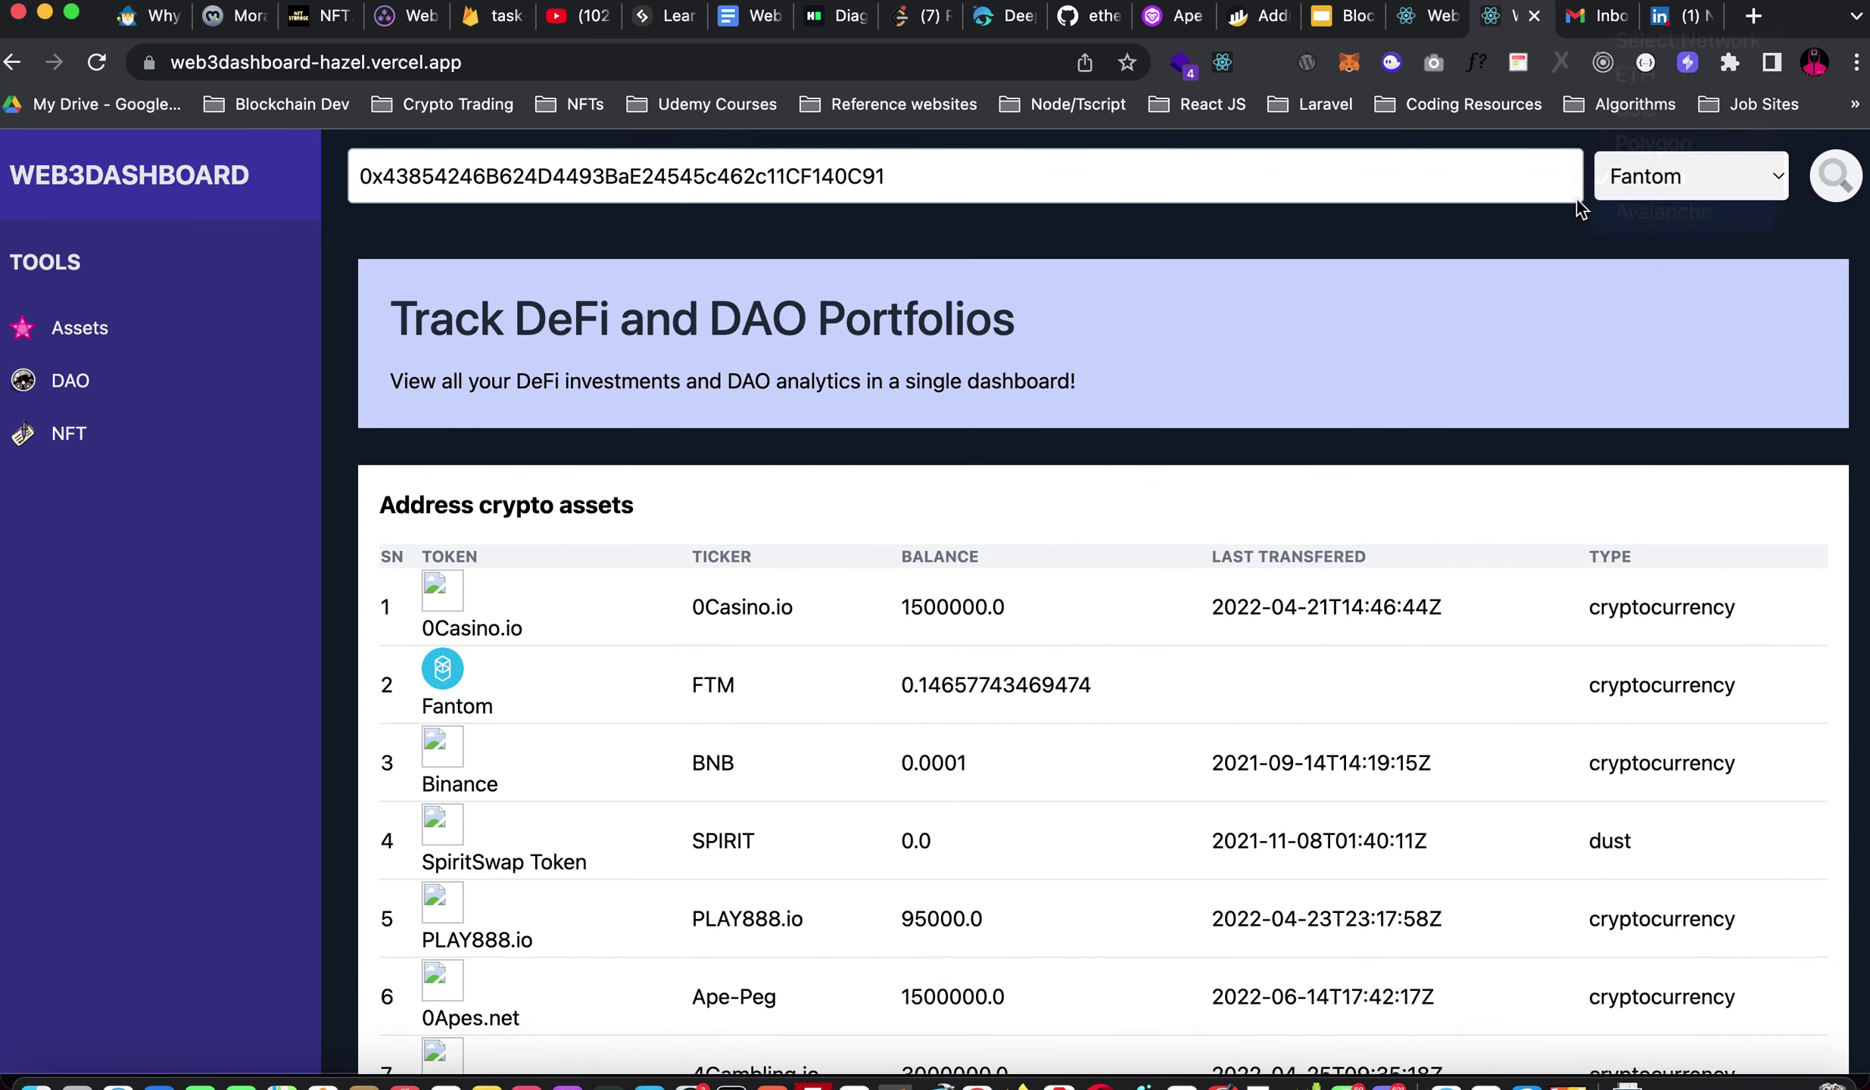
pyautogui.click(1831, 179)
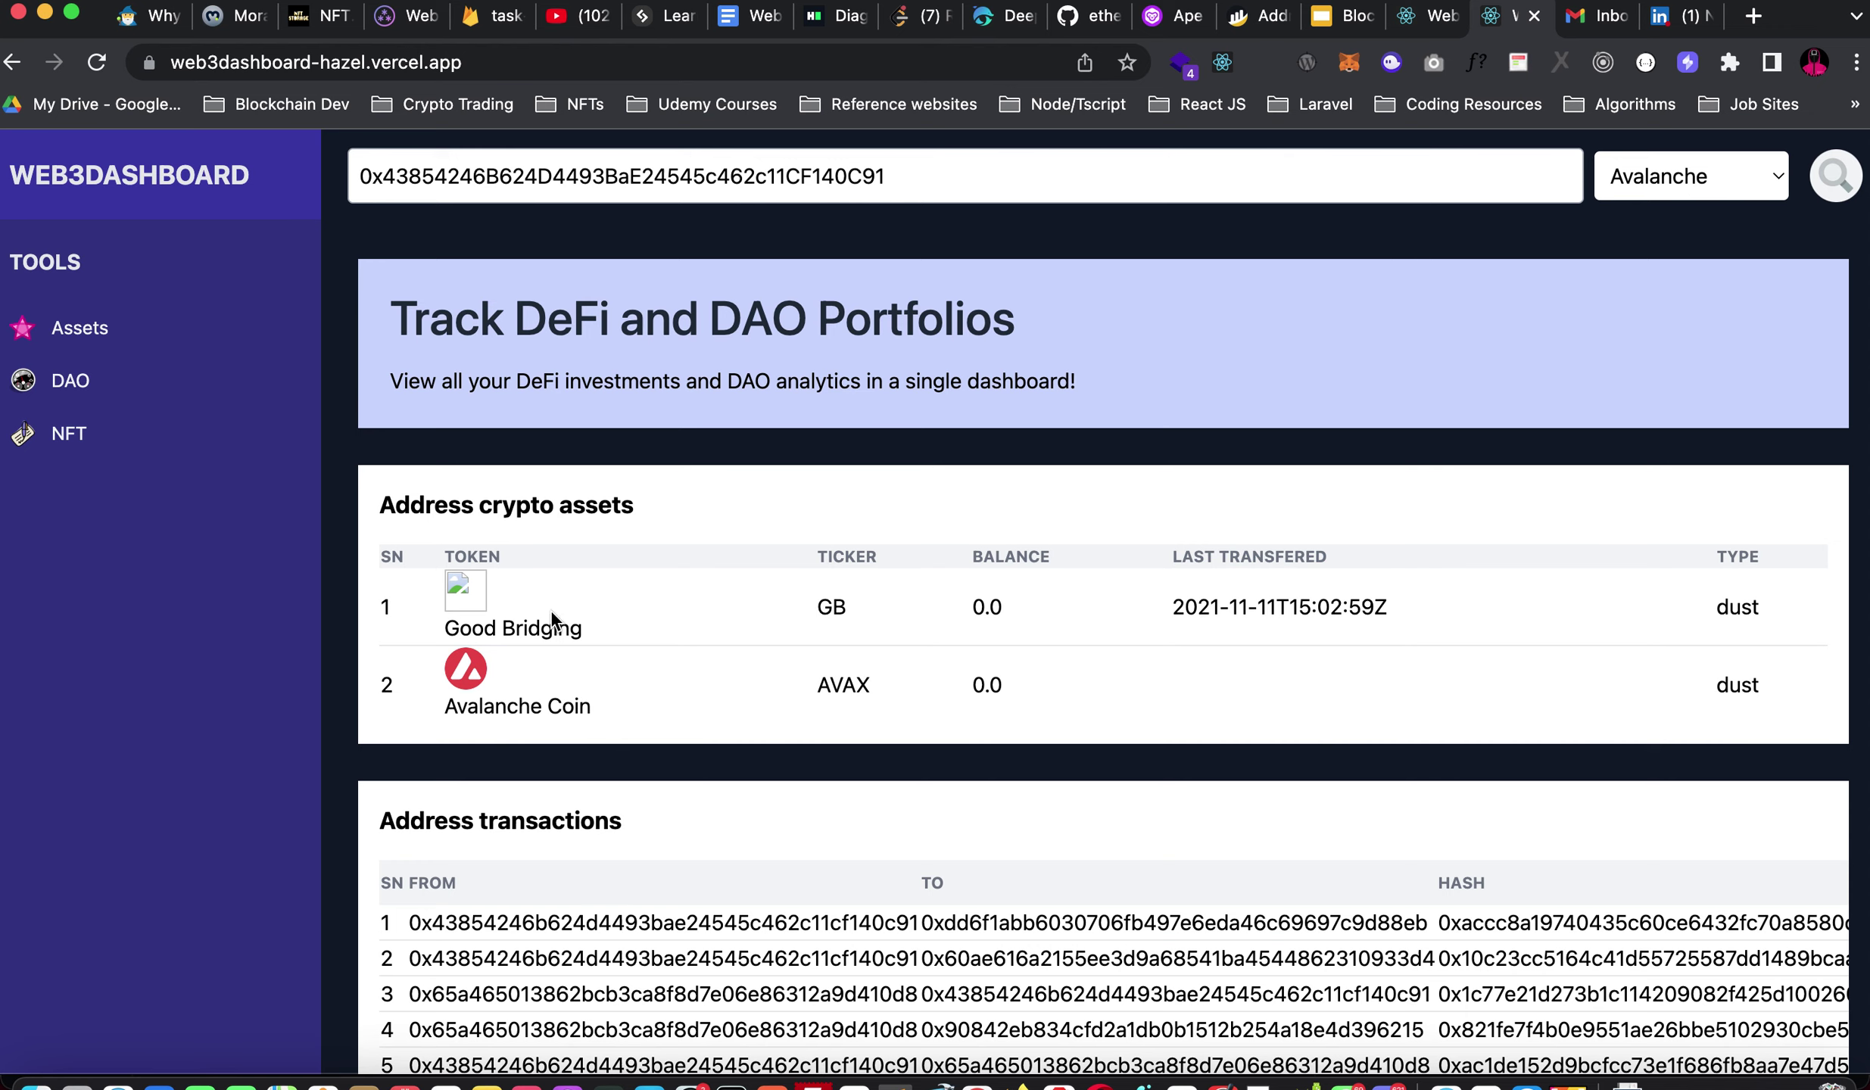
pyautogui.scroll(-12, 1025, 638)
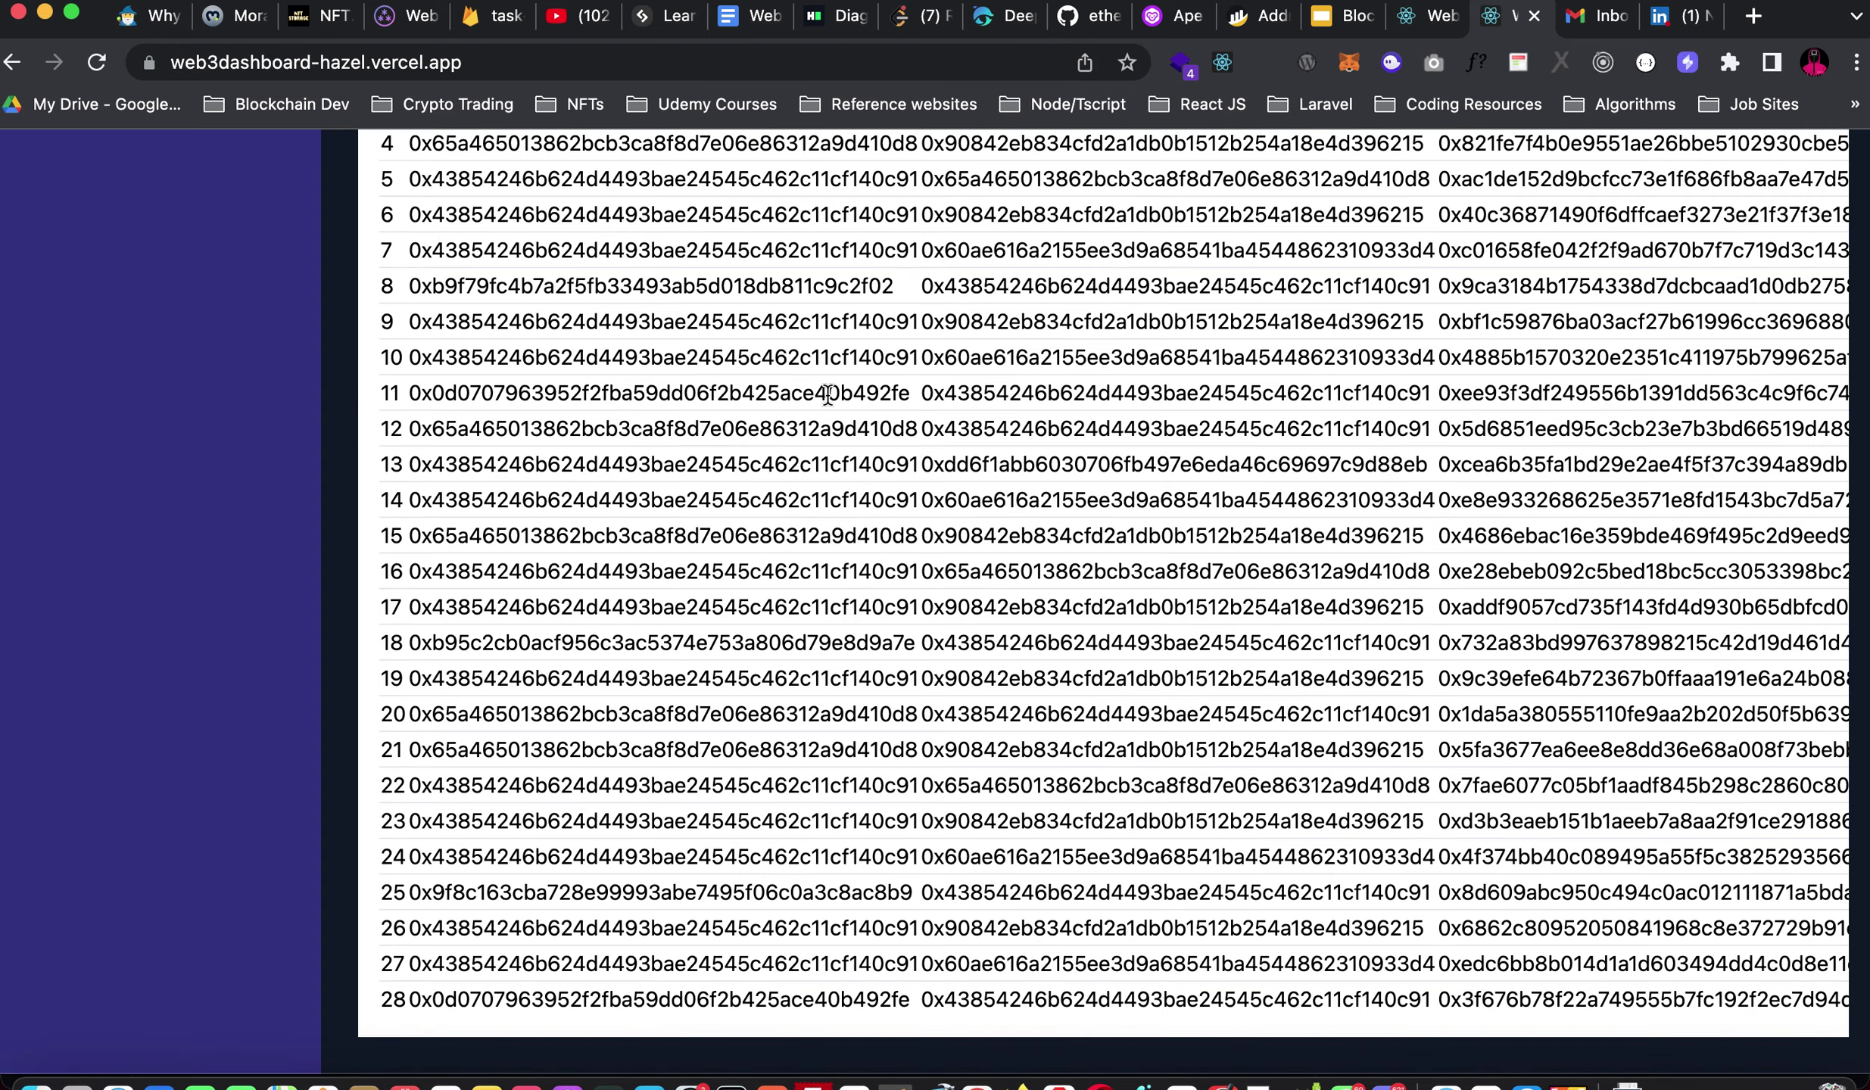
pyautogui.scroll(8, 907, 452)
pyautogui.scroll(4, 907, 445)
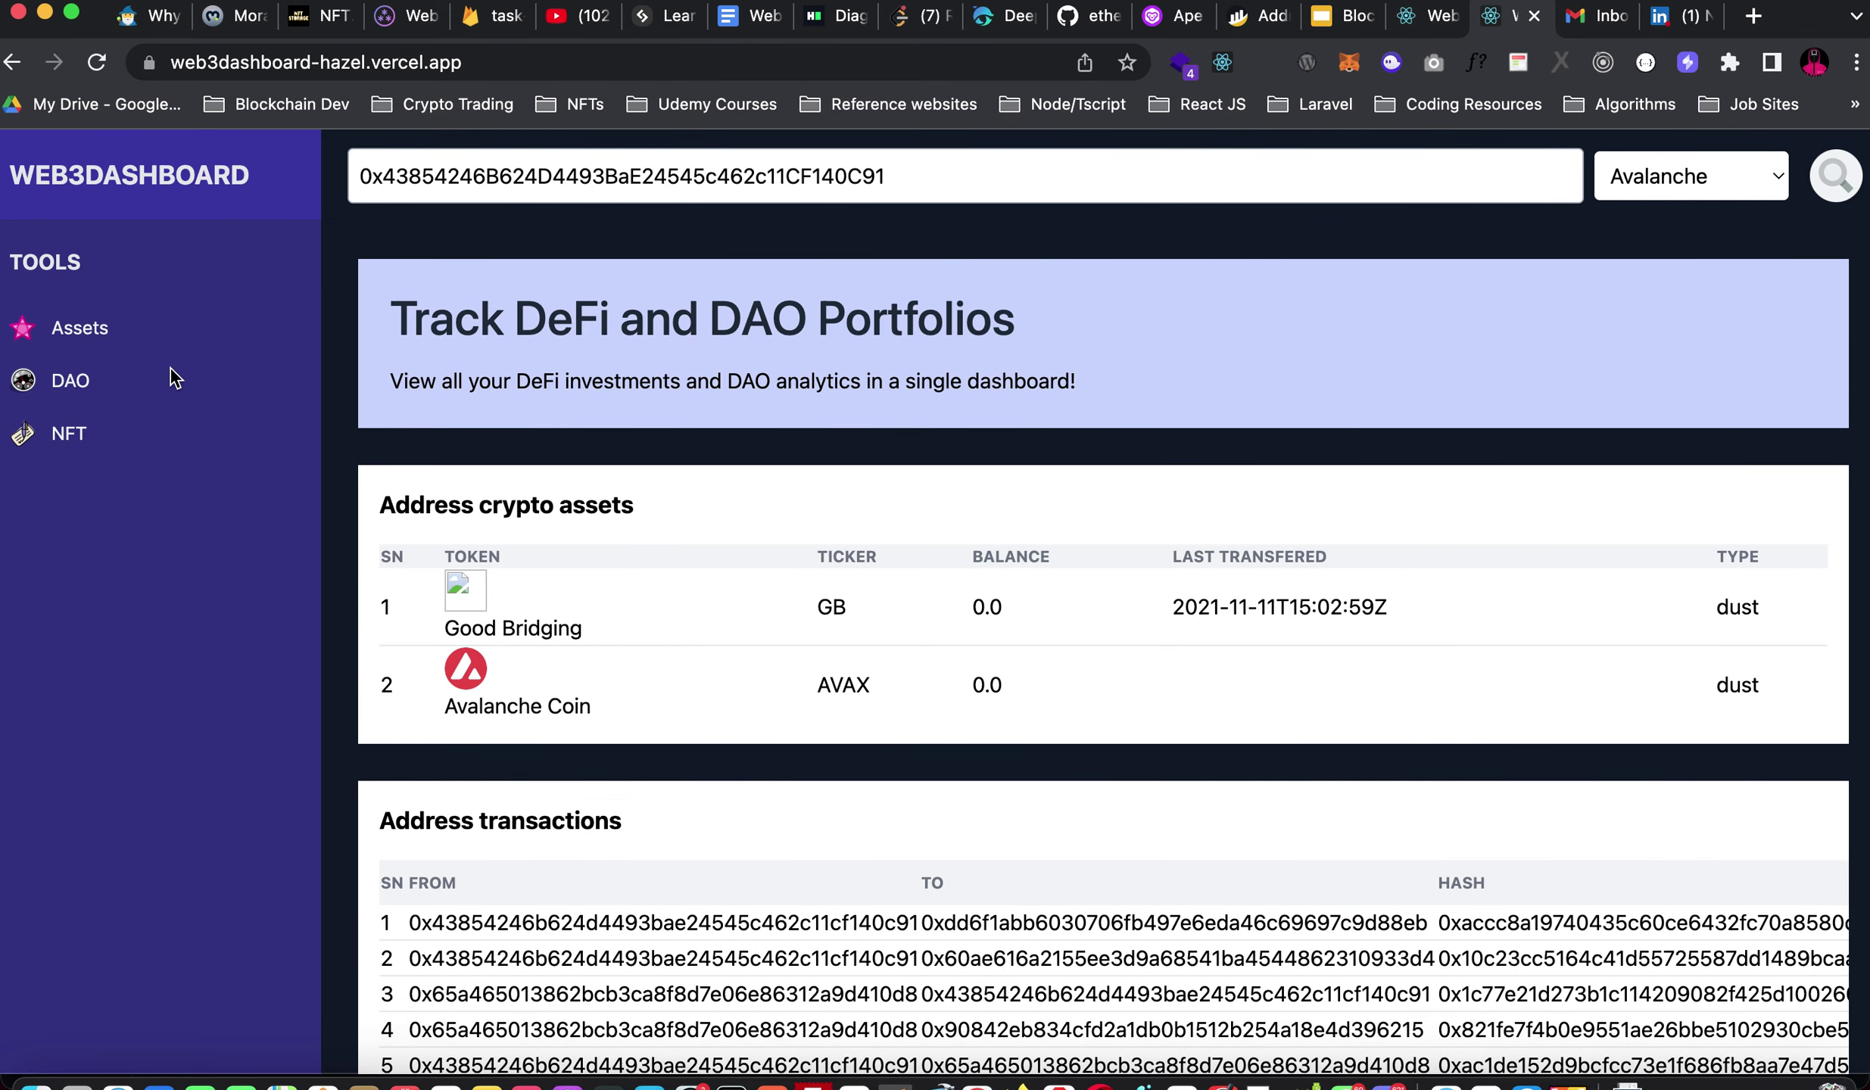
# Open the DAO page and view the Uniswap top-5 tokens doughnut and DEX swap-fees pie chart.
pyautogui.click(69, 382)
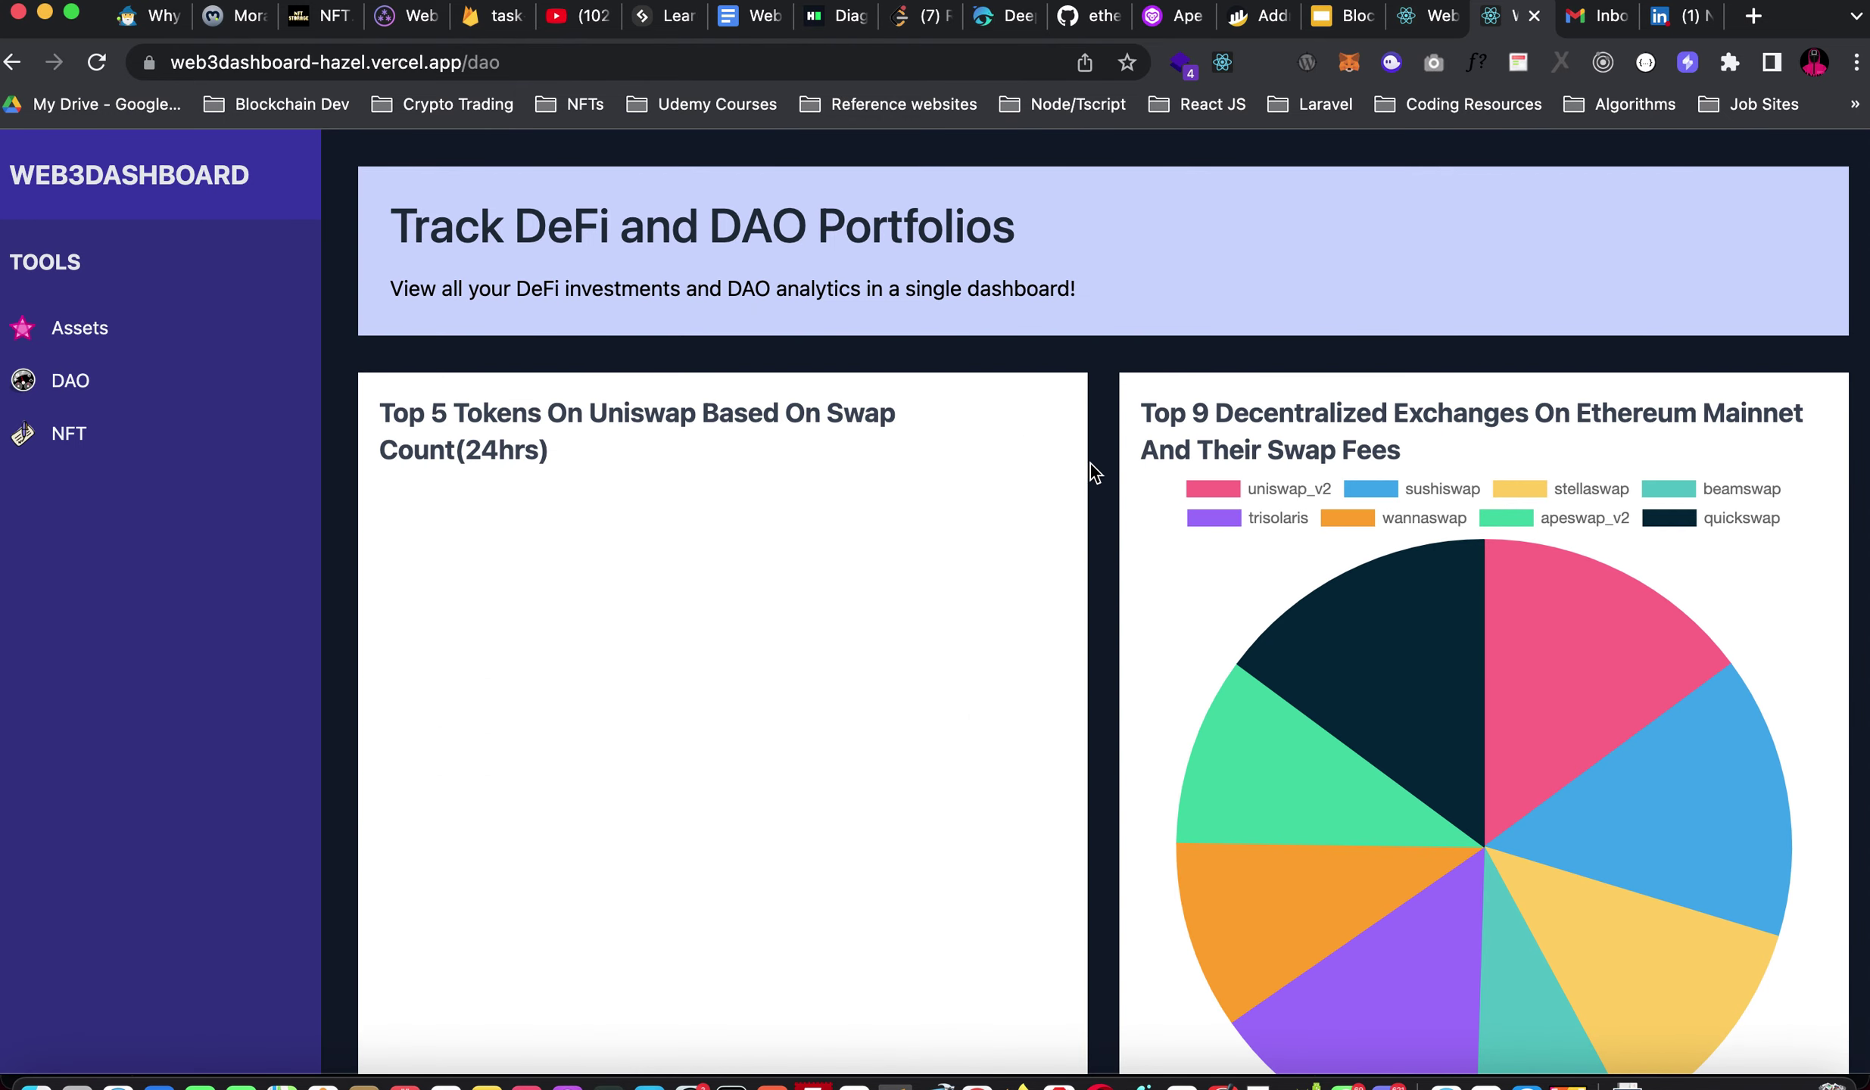
pyautogui.scroll(-1, 1105, 496)
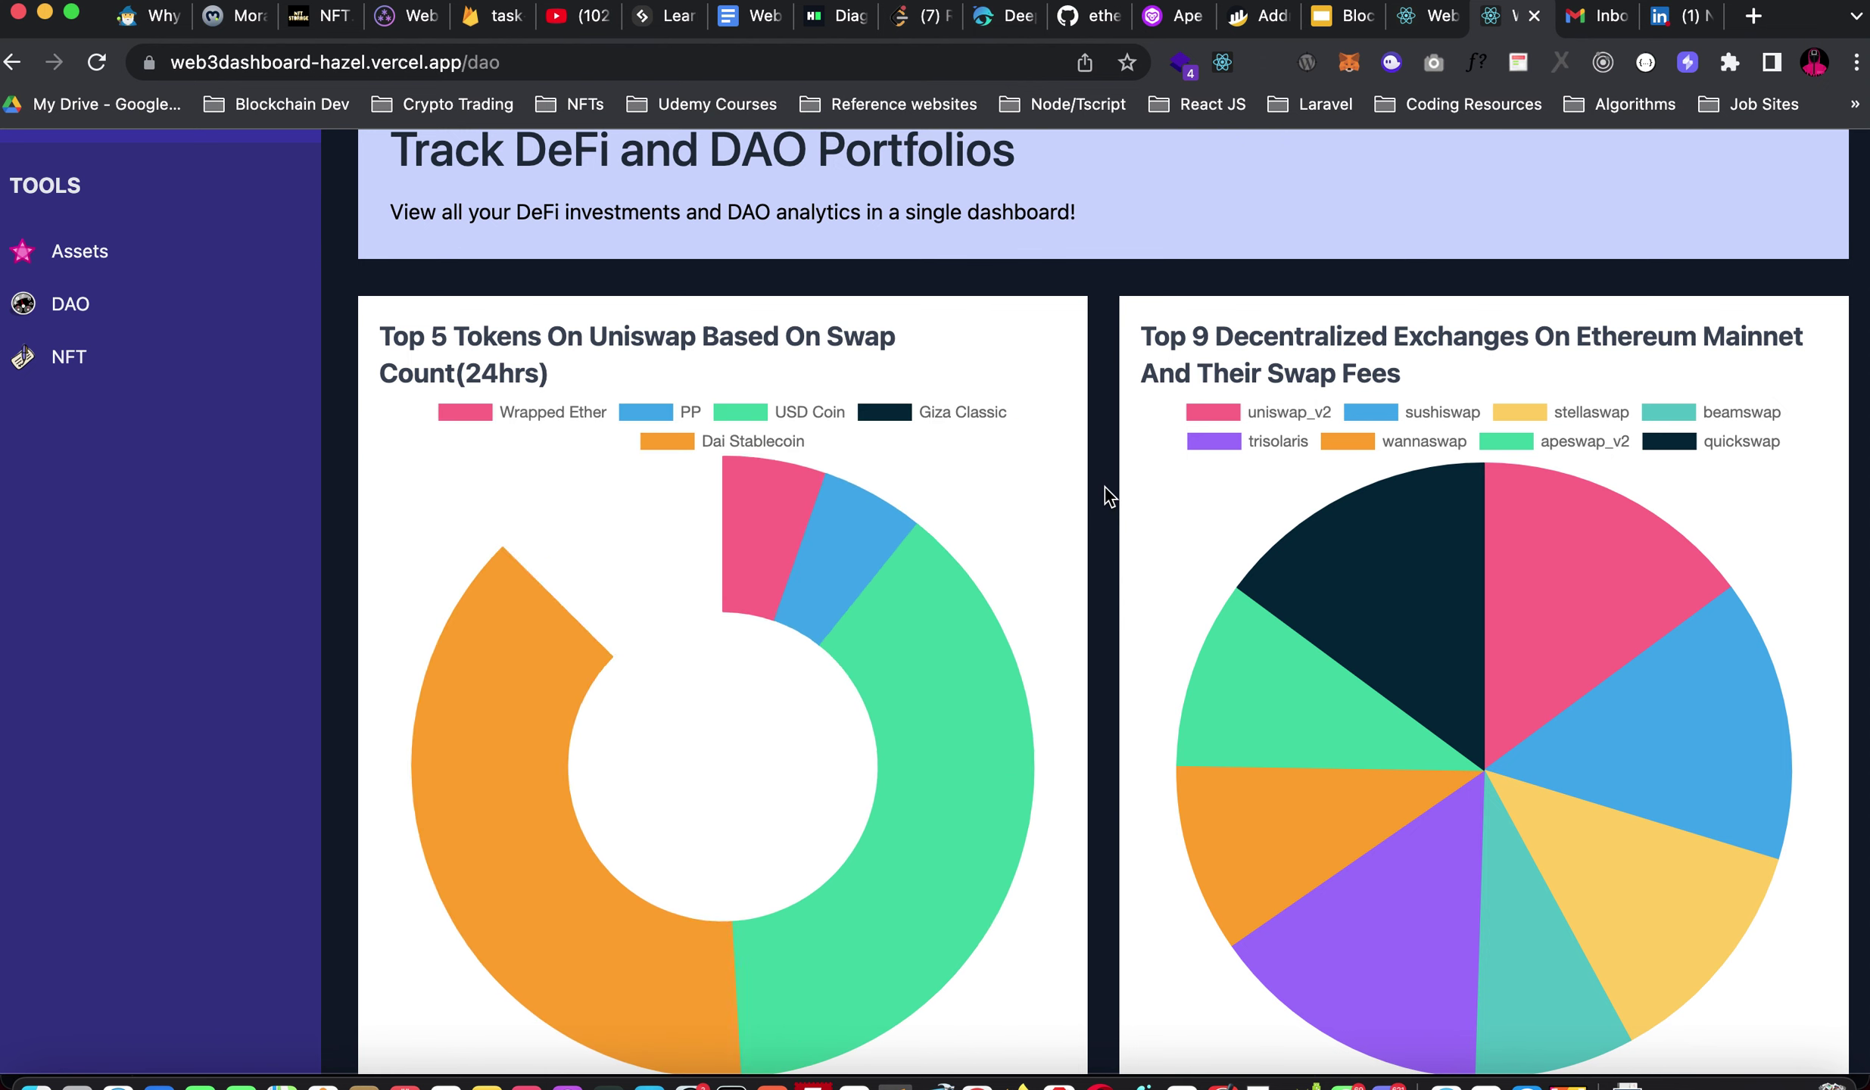
pyautogui.scroll(1, 1104, 486)
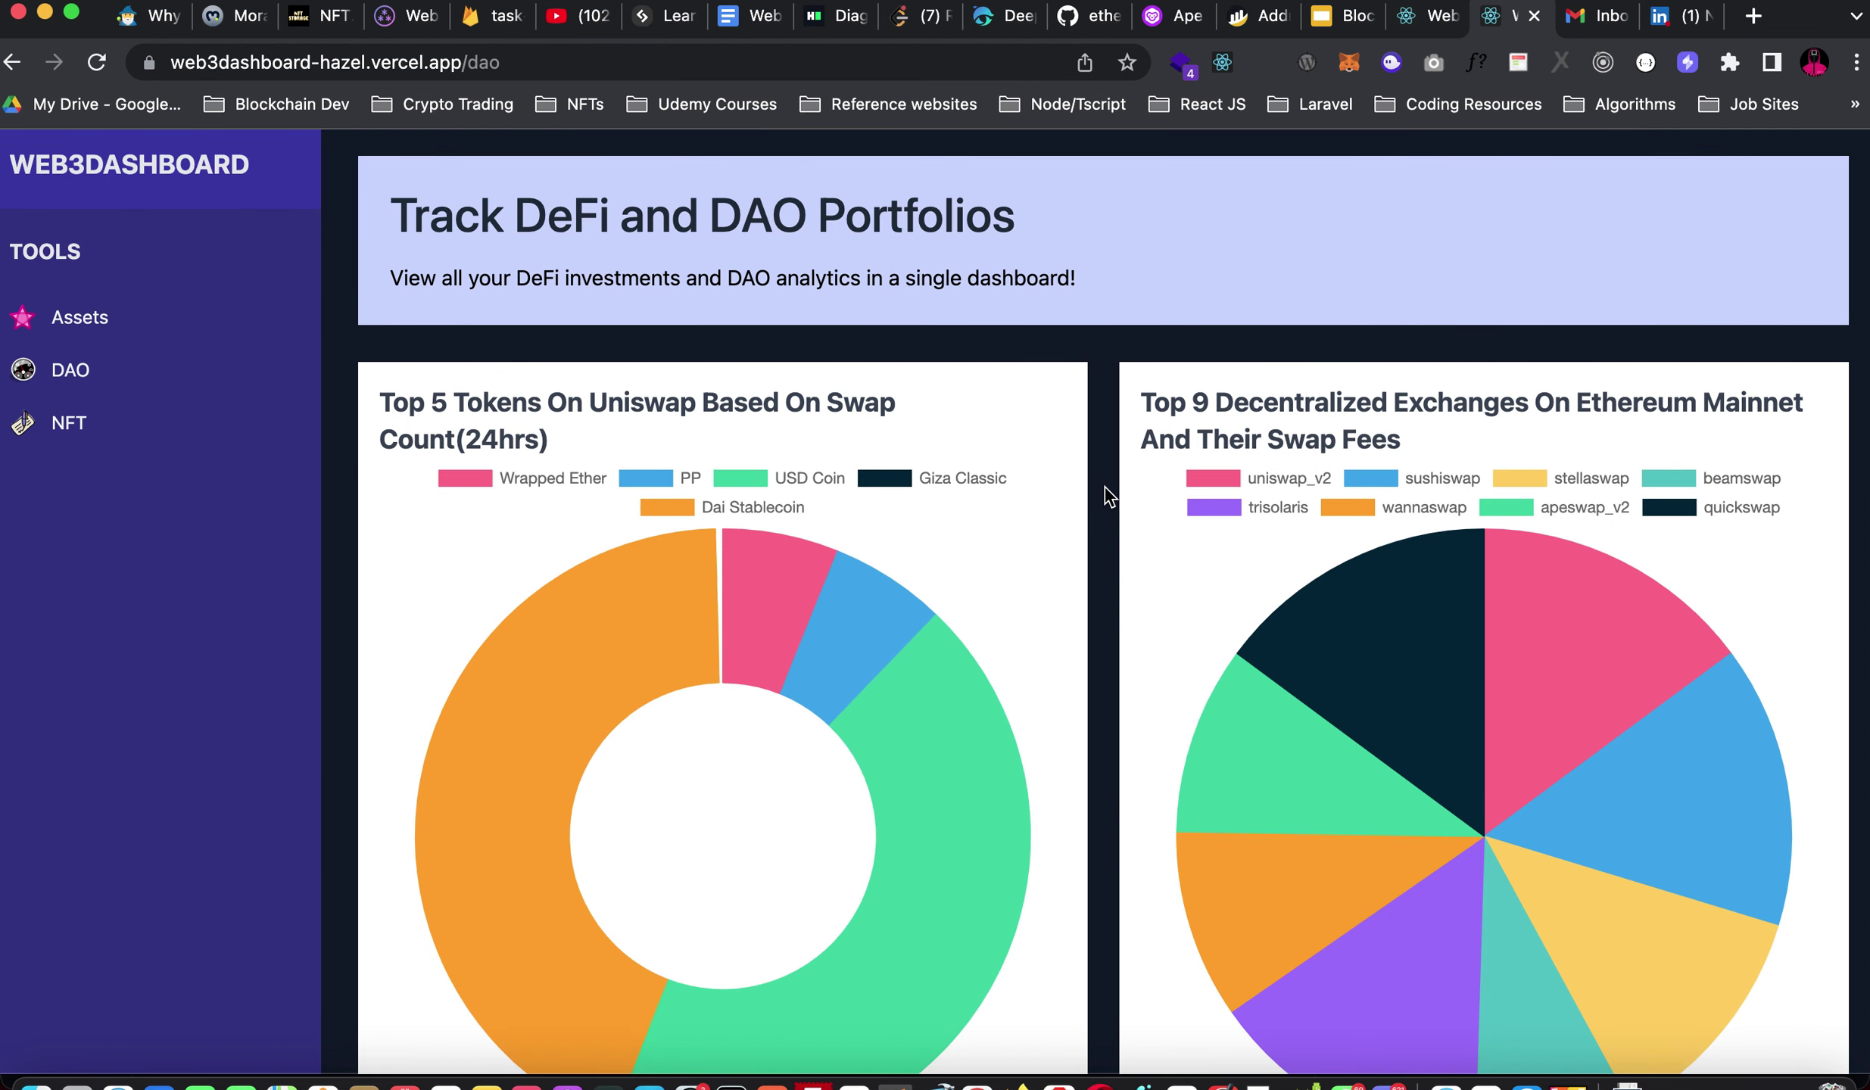
pyautogui.scroll(-1, 1080, 480)
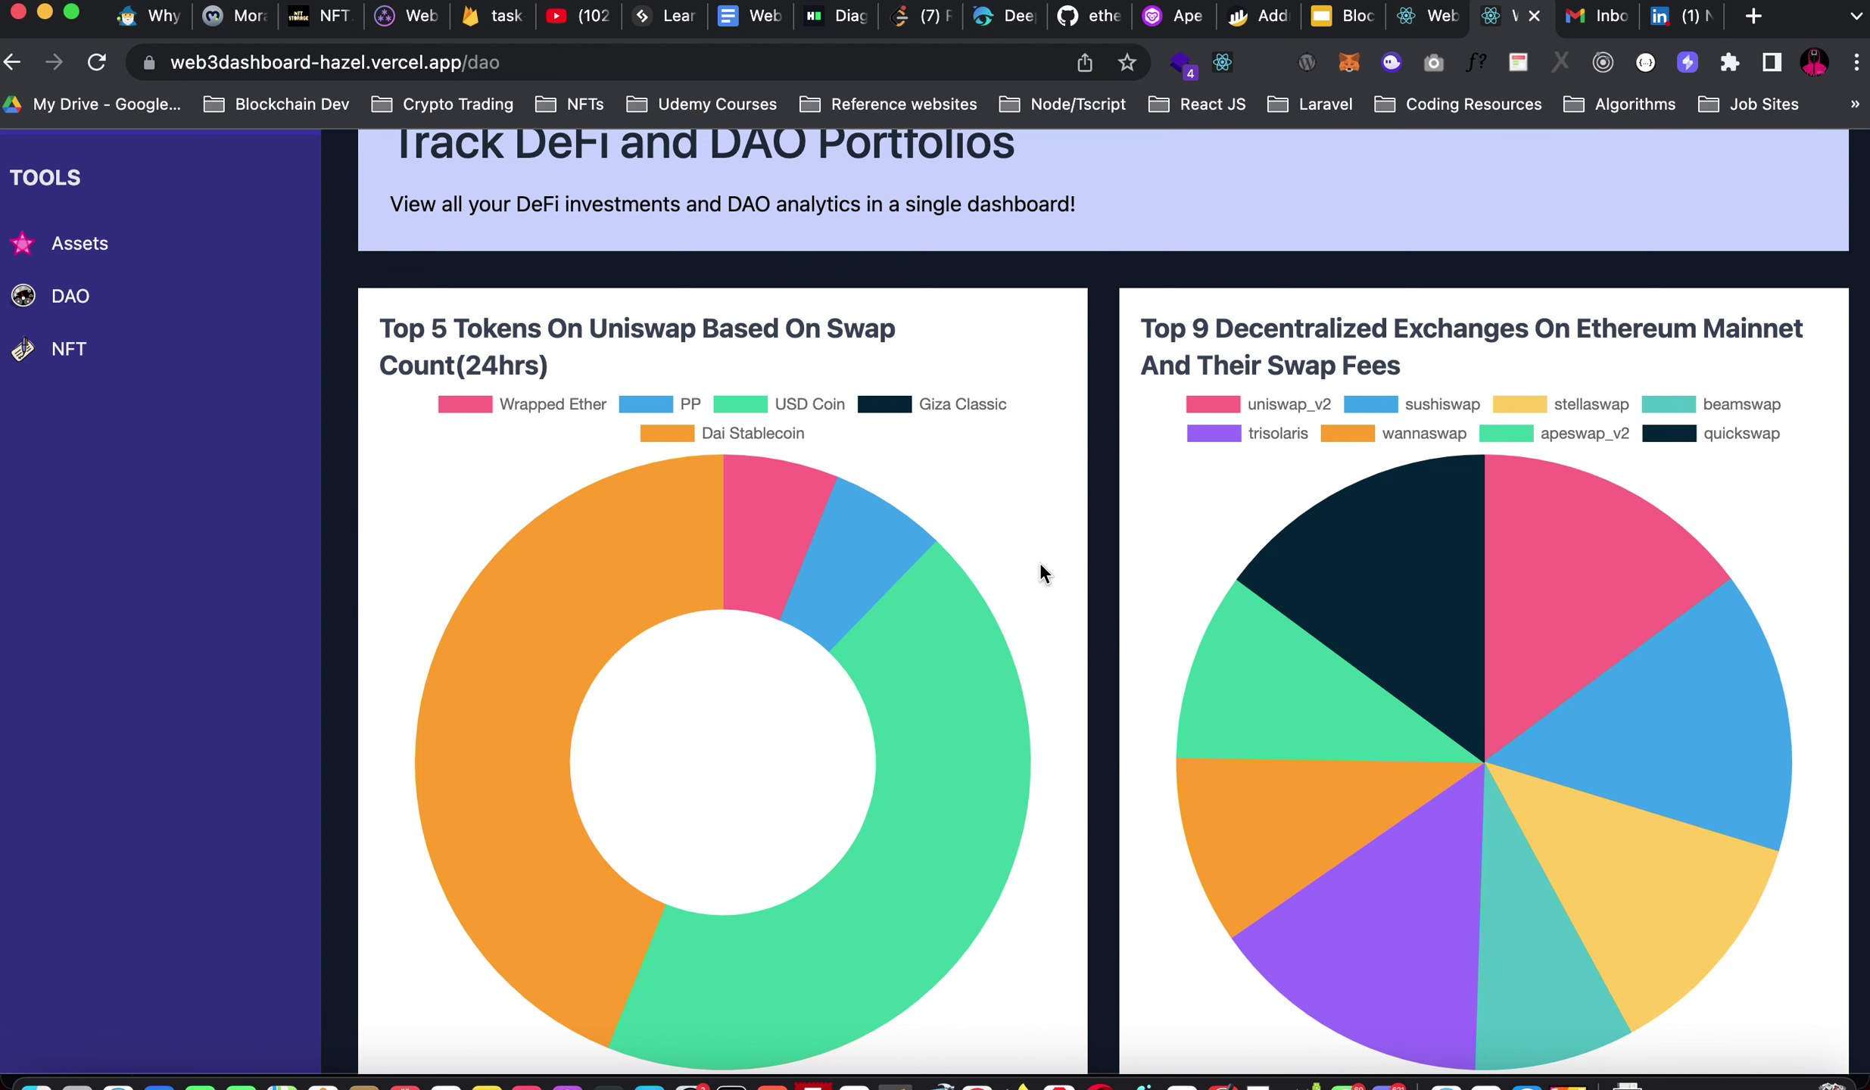
pyautogui.scroll(-3, 1040, 563)
pyautogui.moveTo(662, 433)
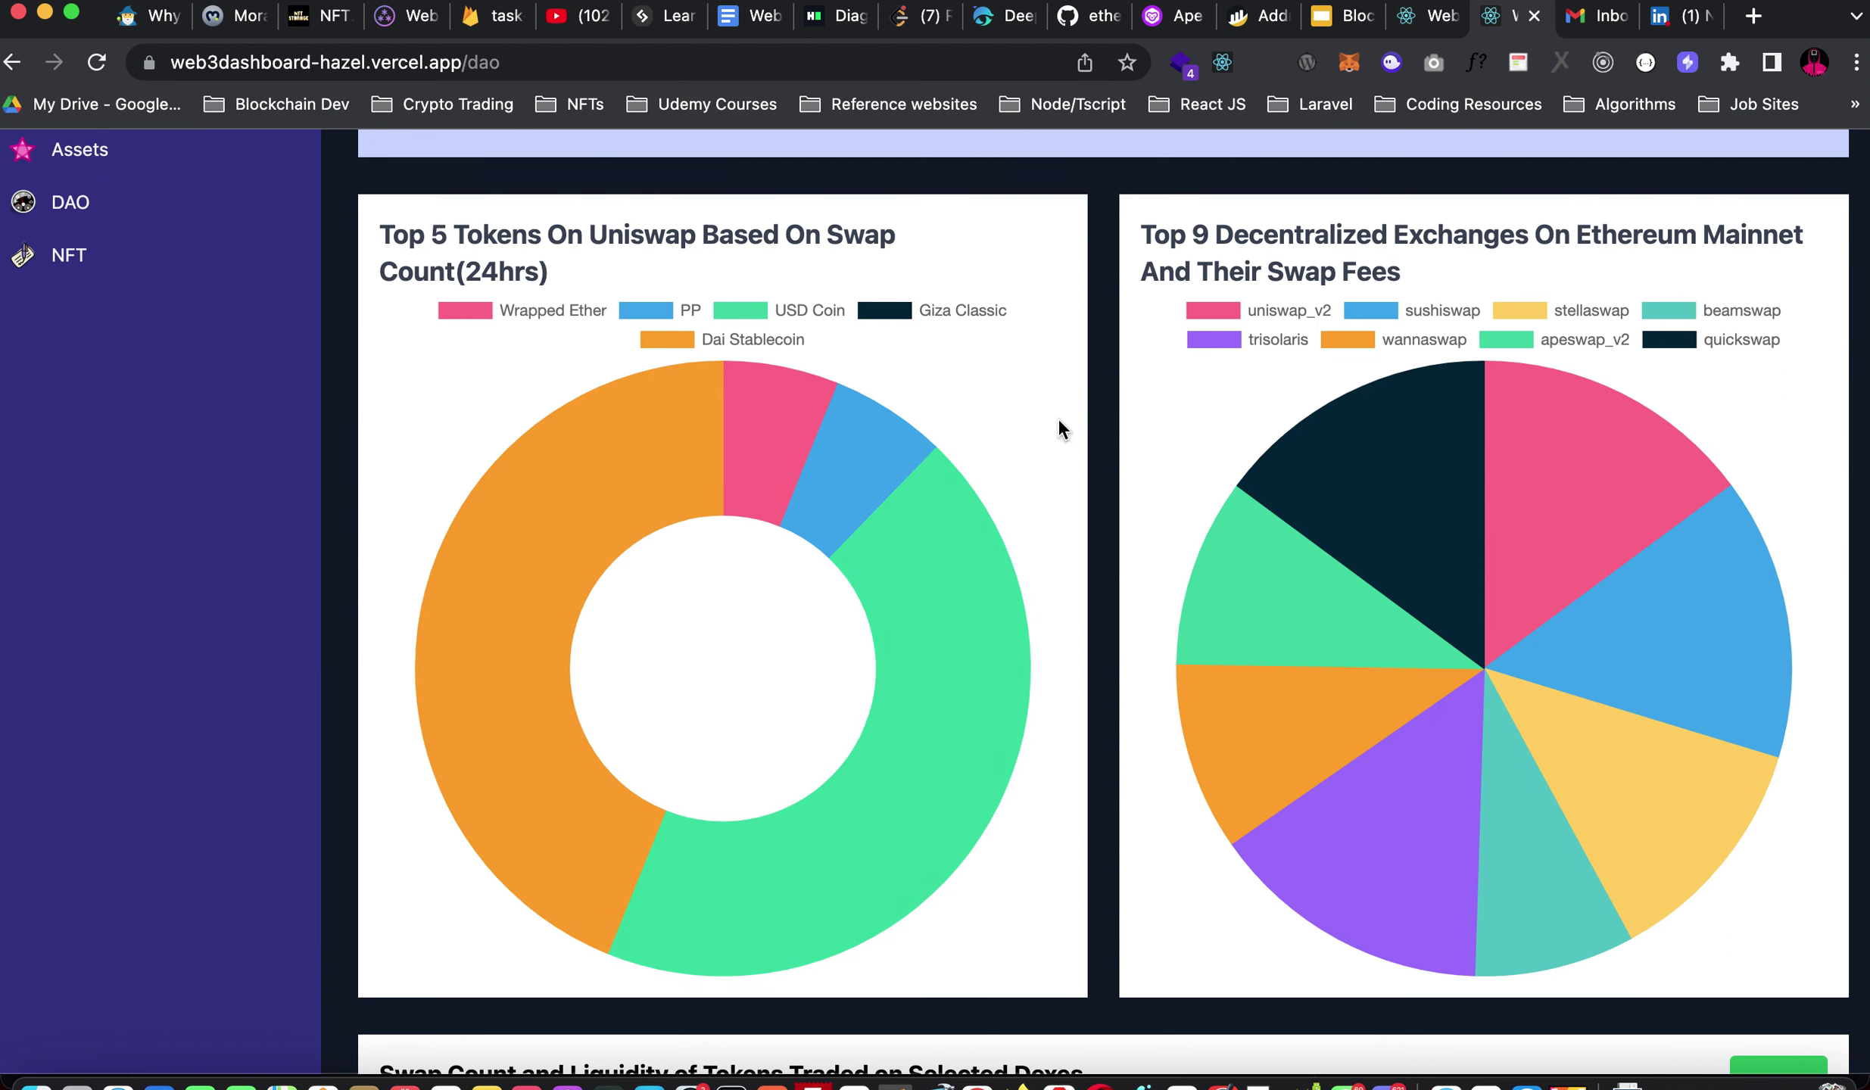
pyautogui.scroll(-2, 1095, 484)
pyautogui.scroll(1, 1096, 483)
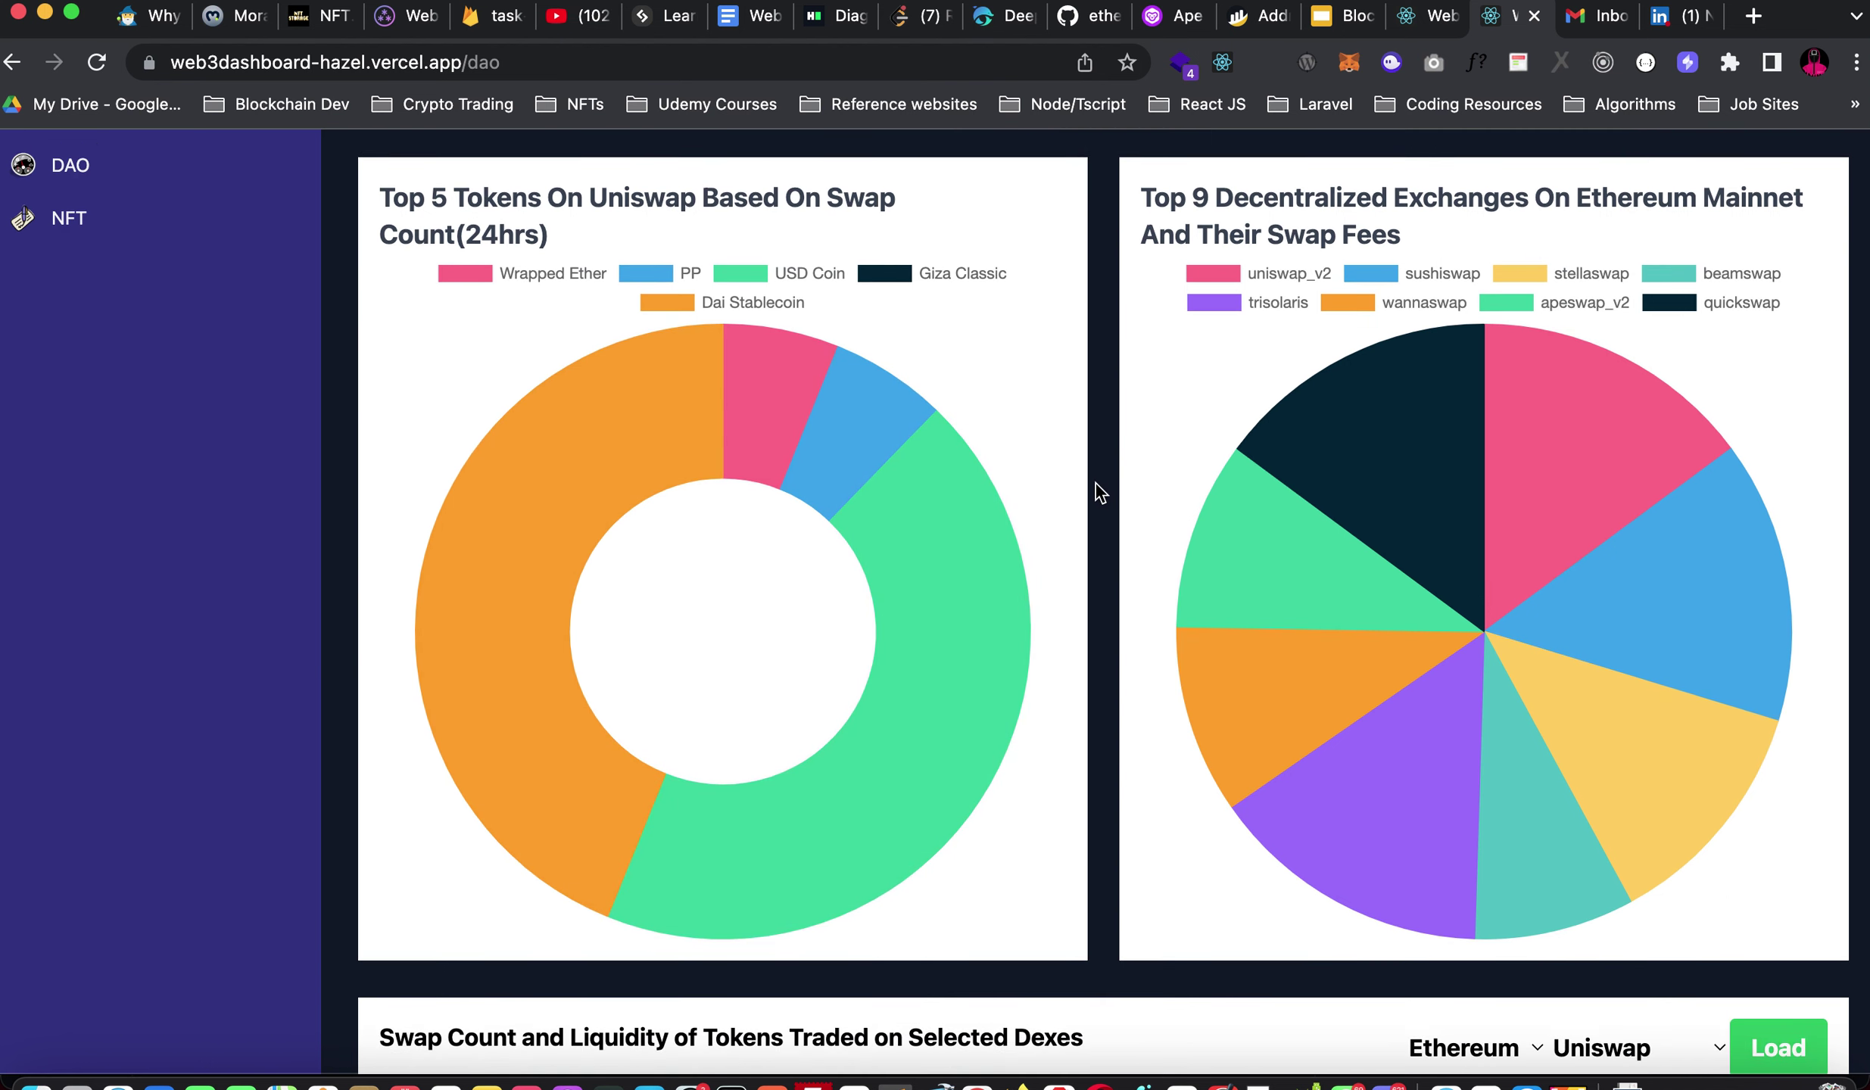
pyautogui.scroll(1, 1095, 484)
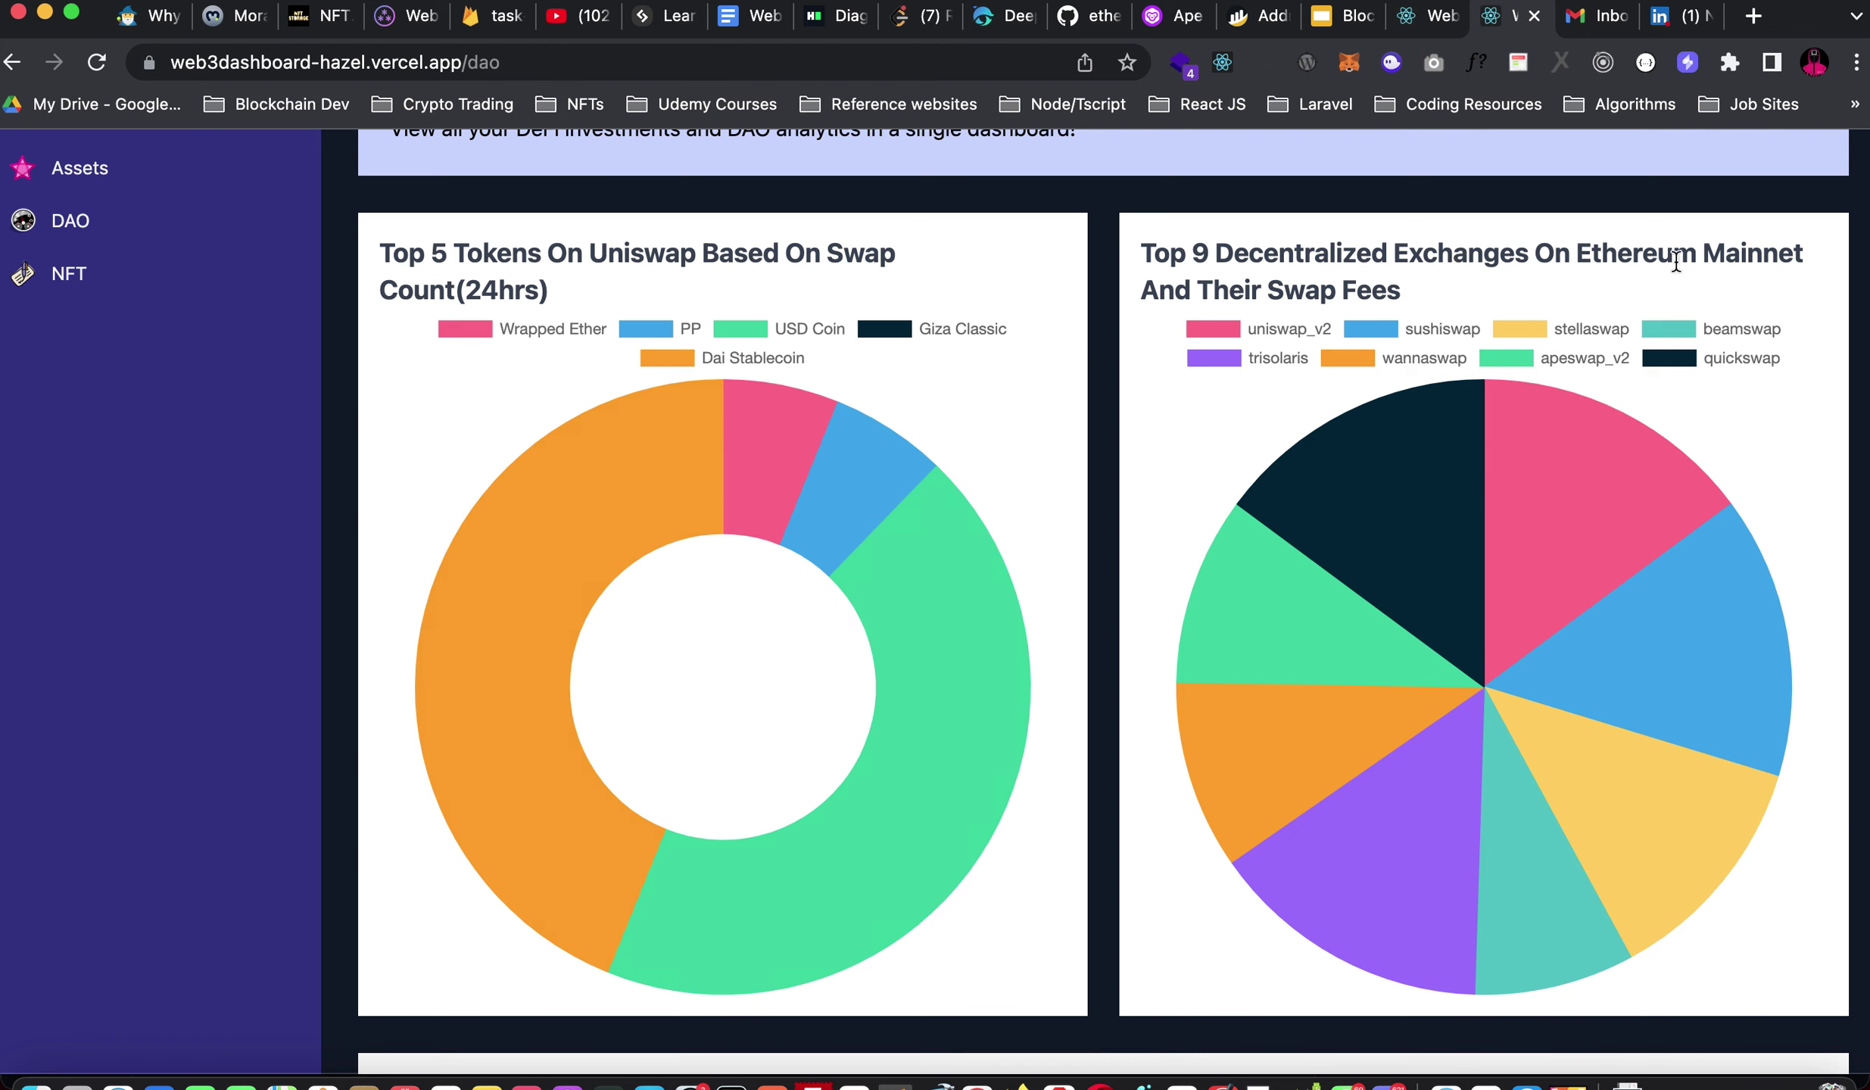
pyautogui.moveTo(1381, 465)
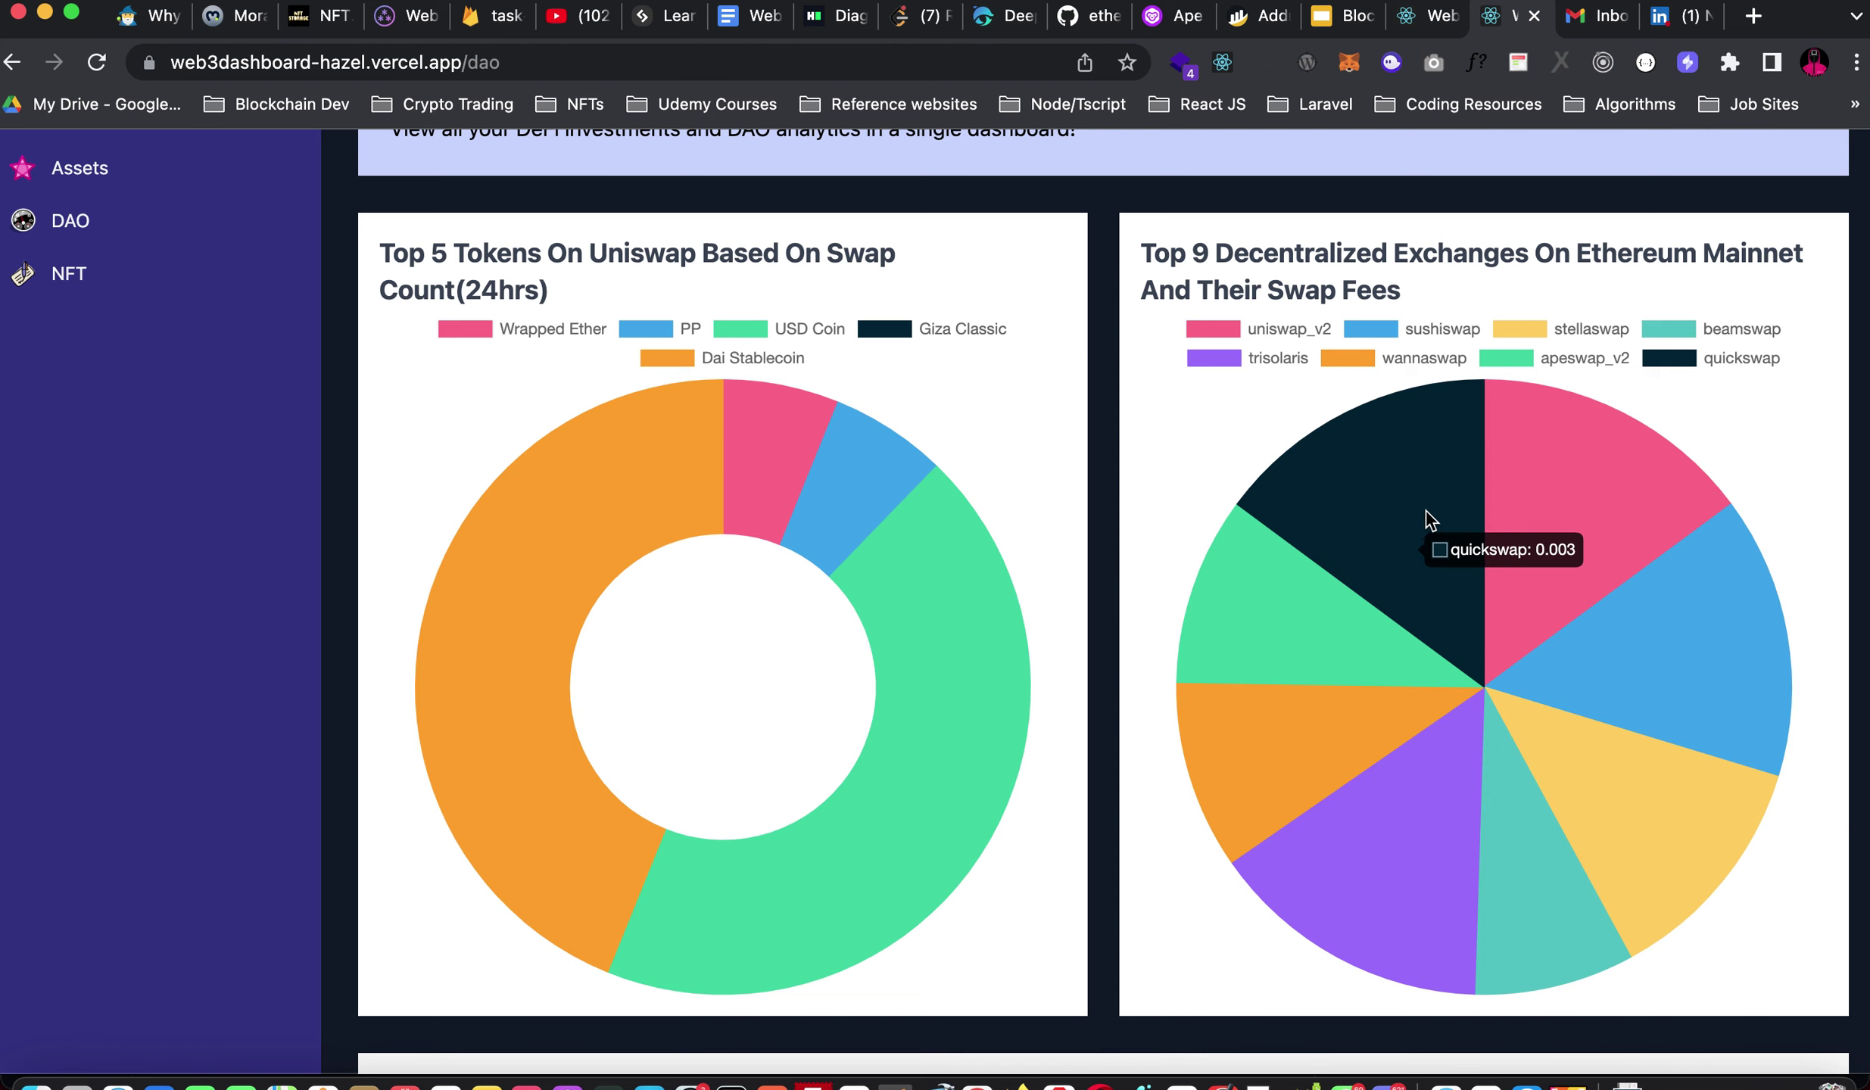
pyautogui.moveTo(1550, 485)
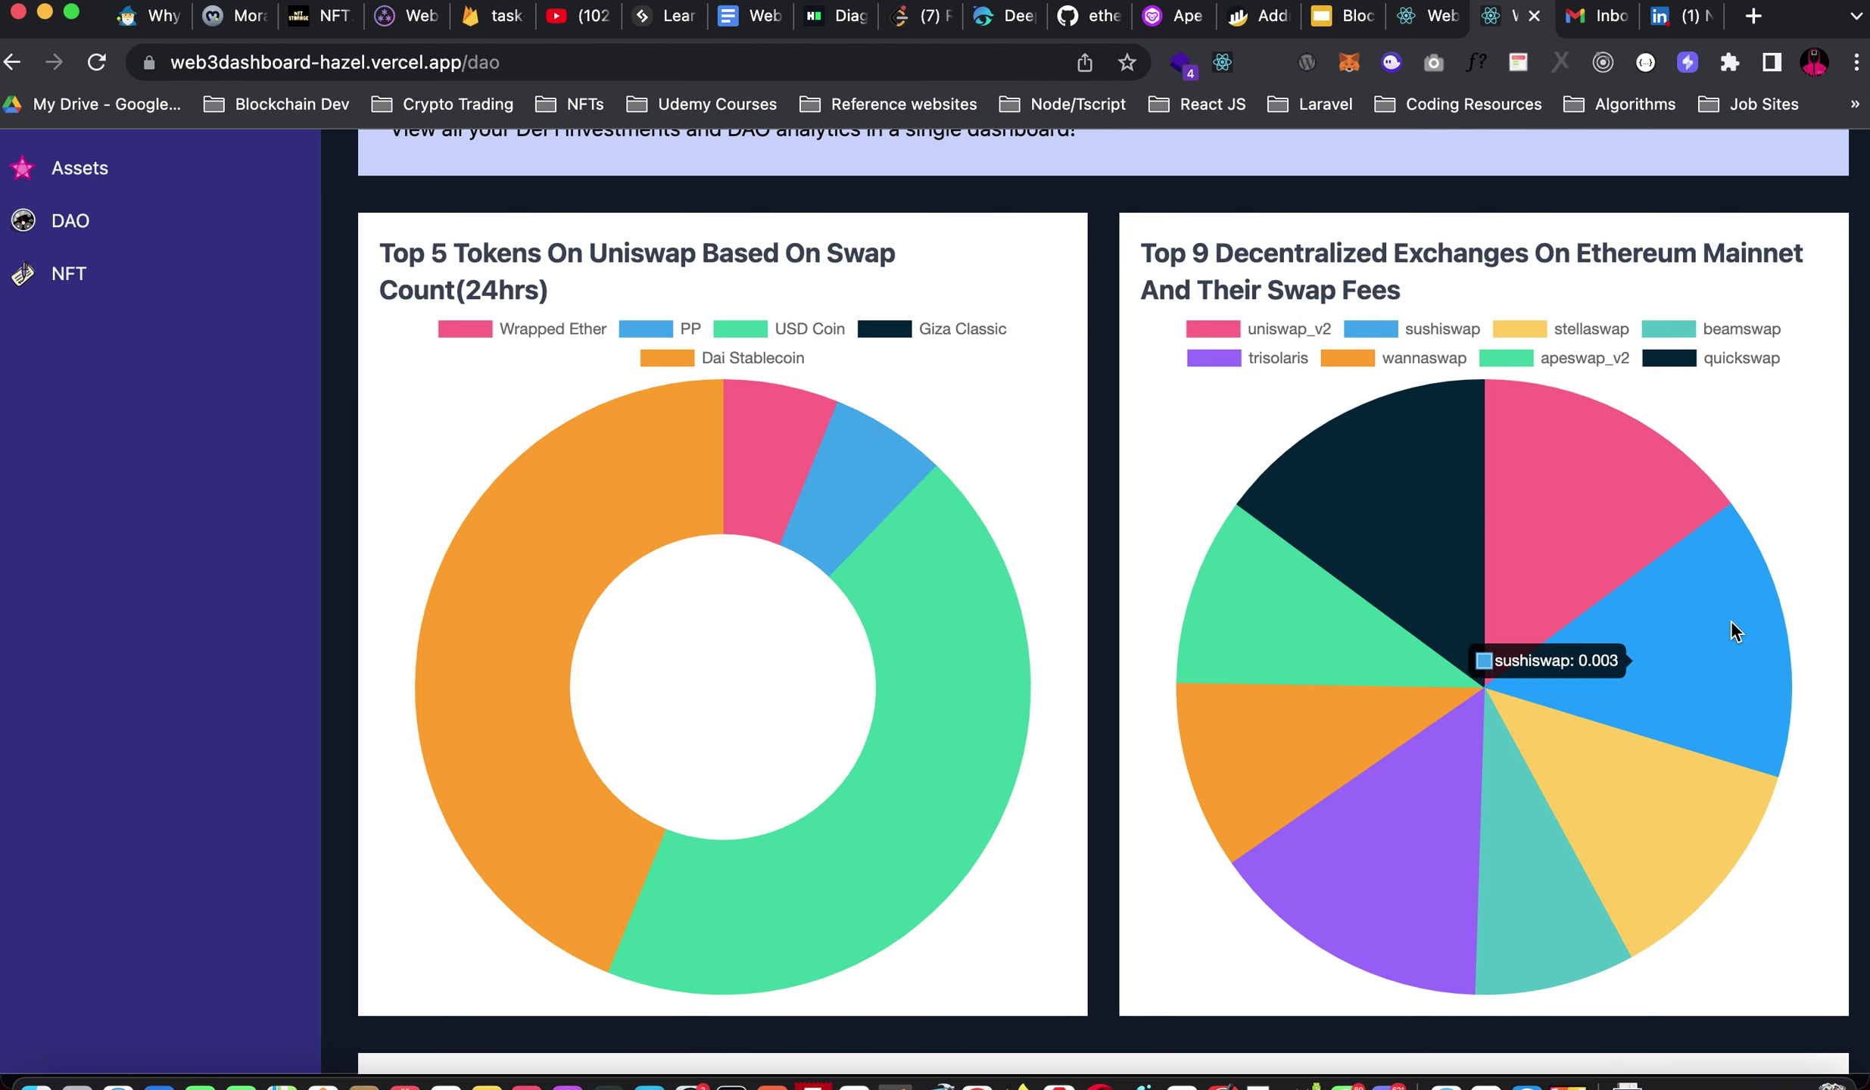
pyautogui.moveTo(1670, 788)
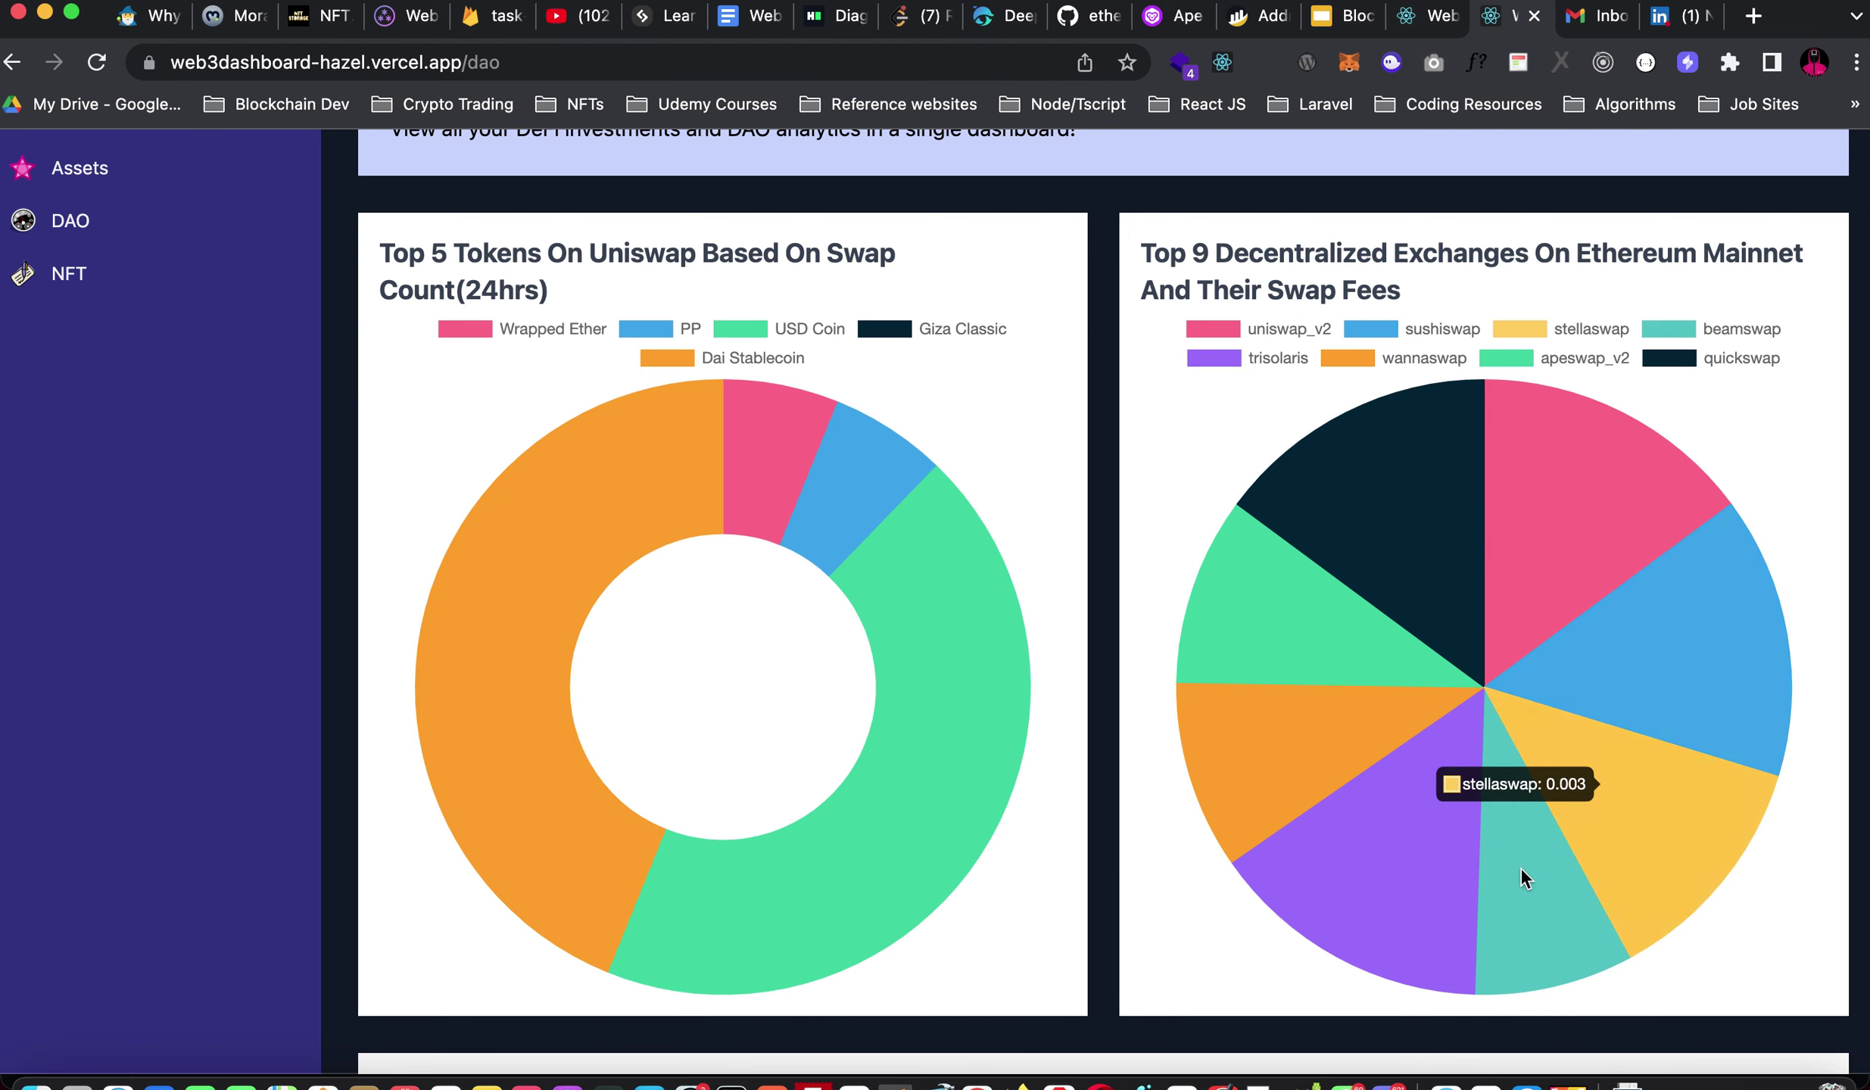
pyautogui.moveTo(1521, 868)
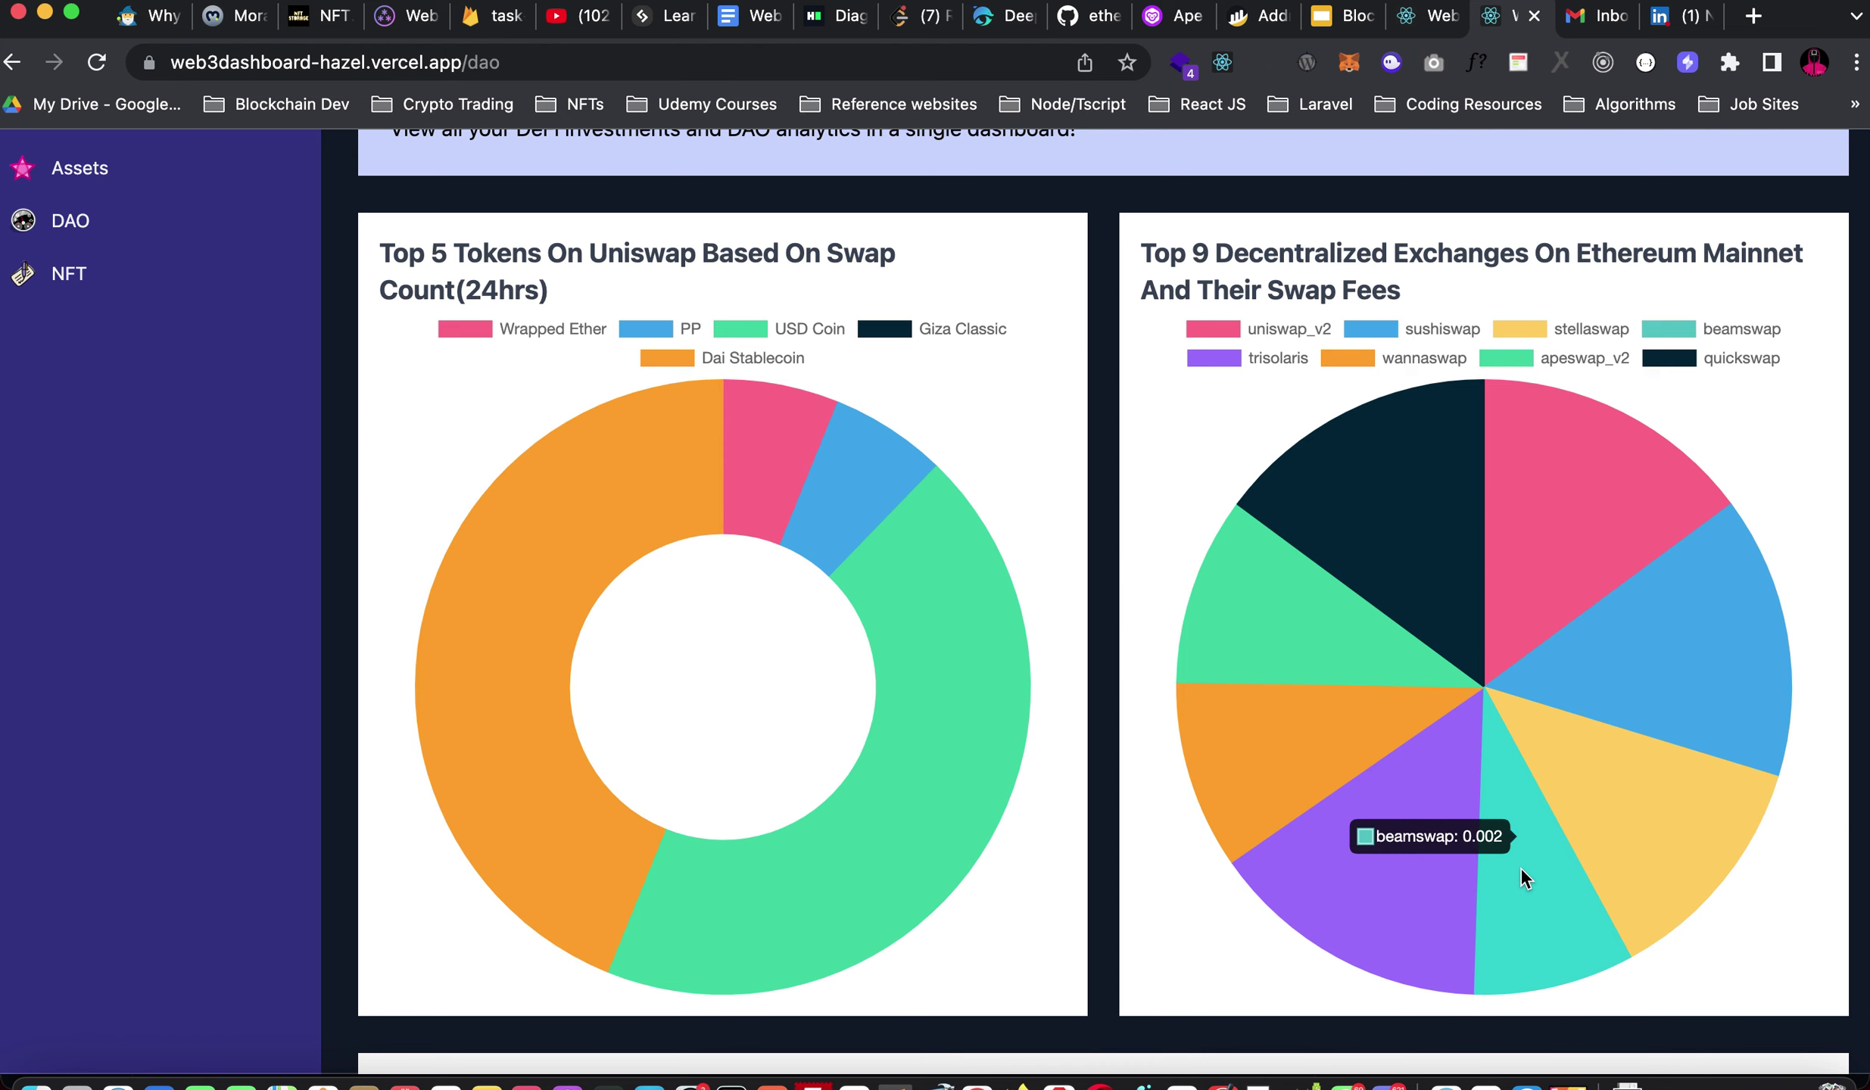
pyautogui.moveTo(1414, 876)
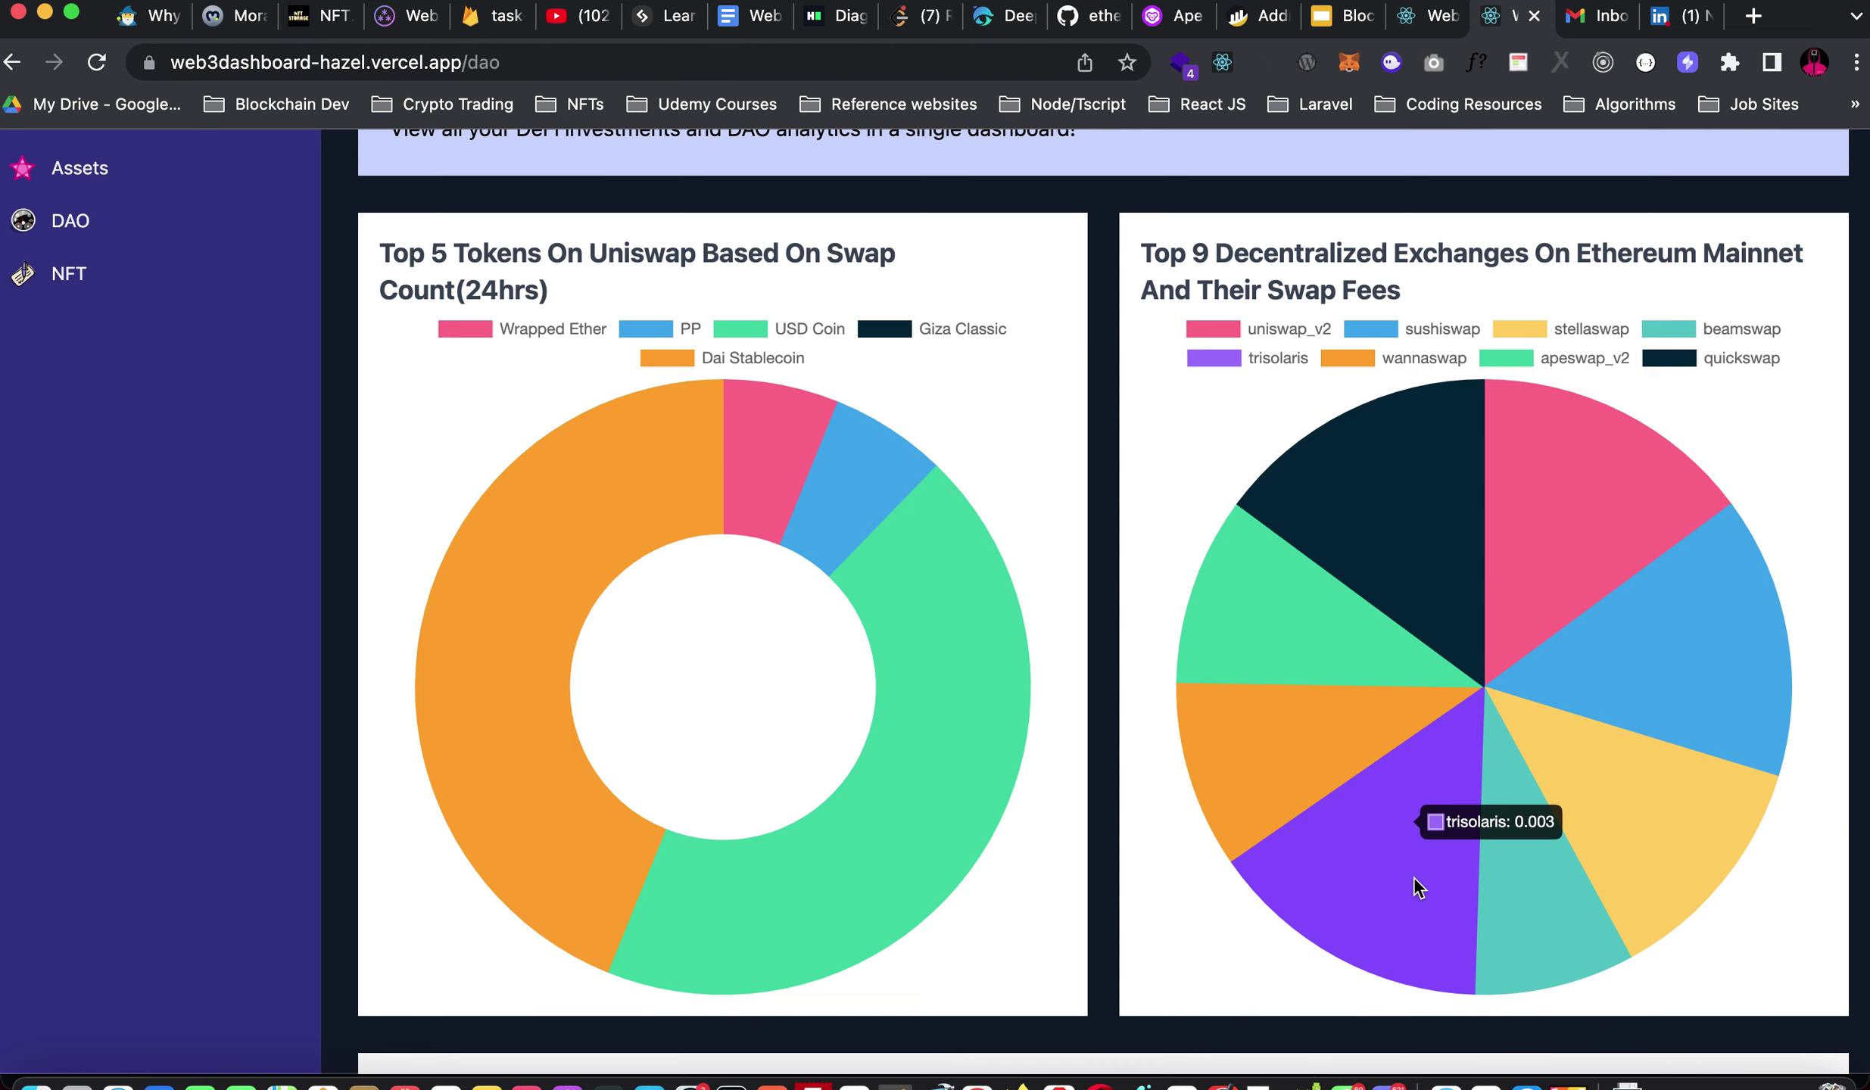
pyautogui.moveTo(1298, 765)
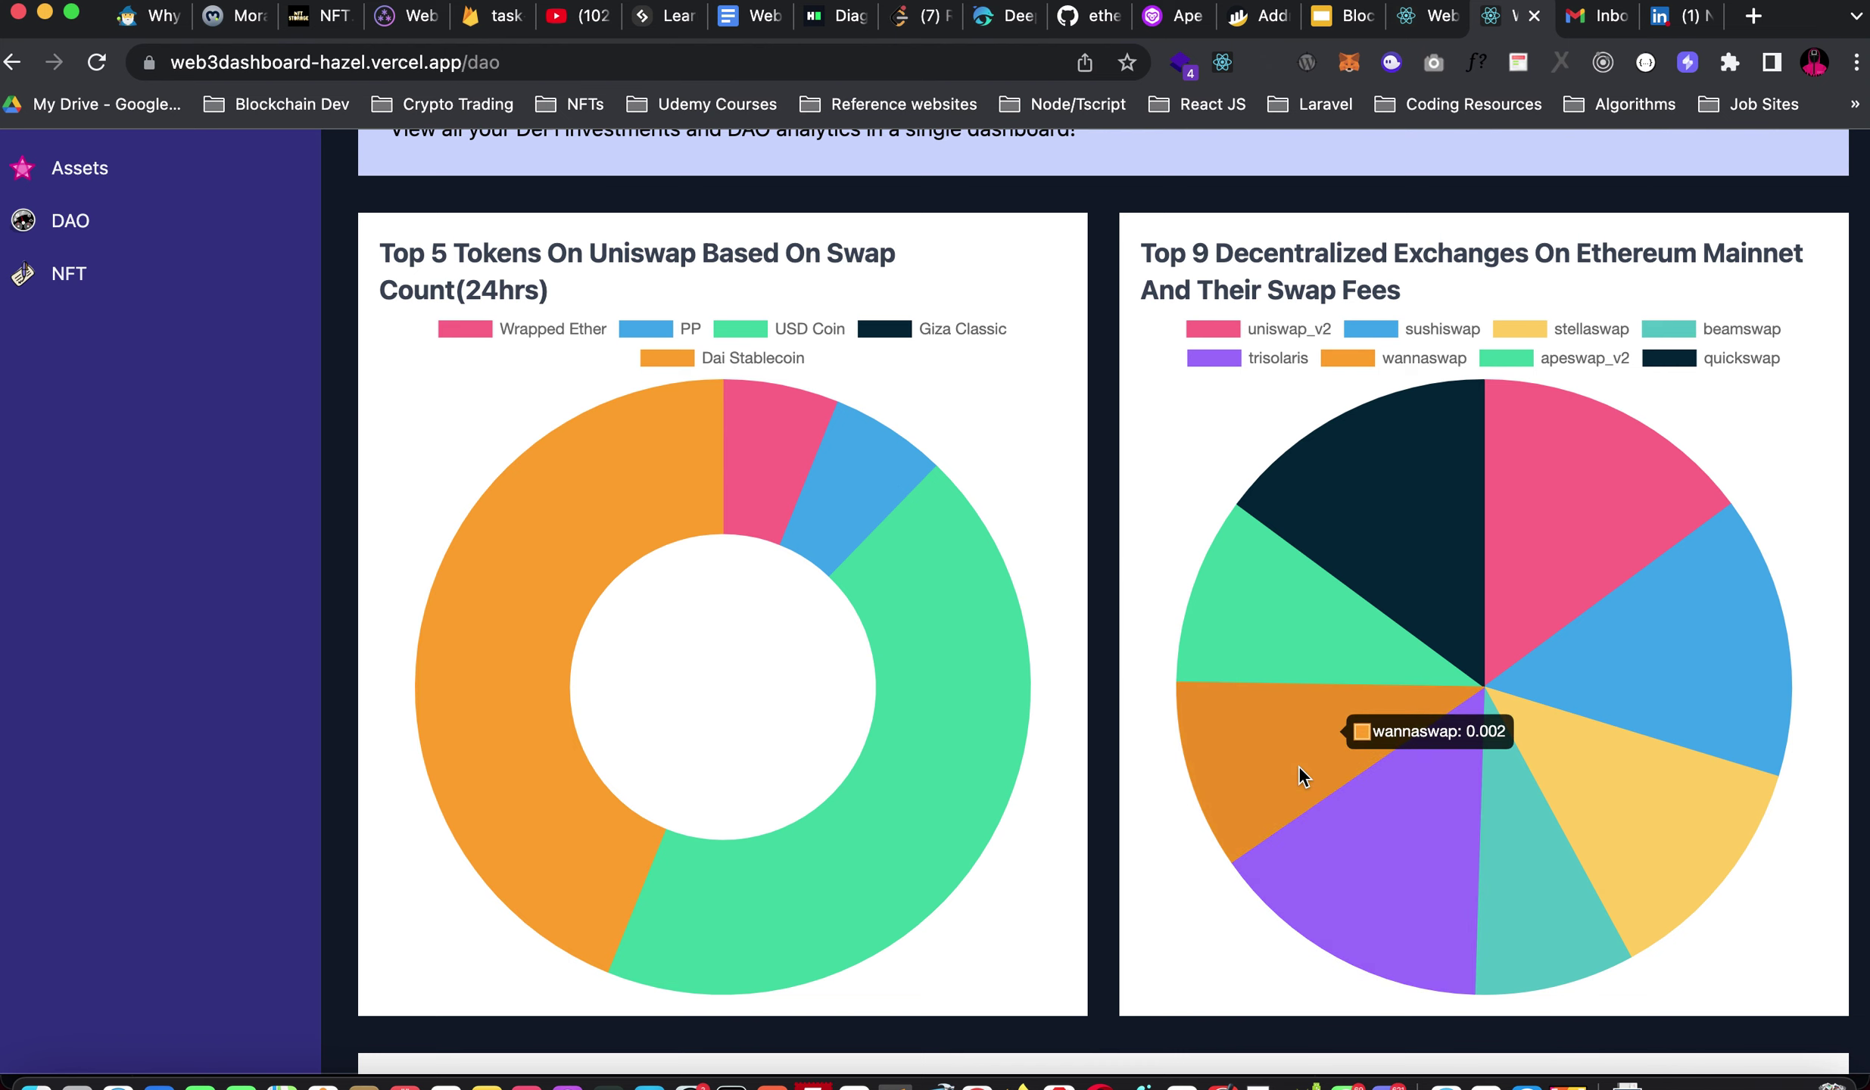
pyautogui.moveTo(1257, 611)
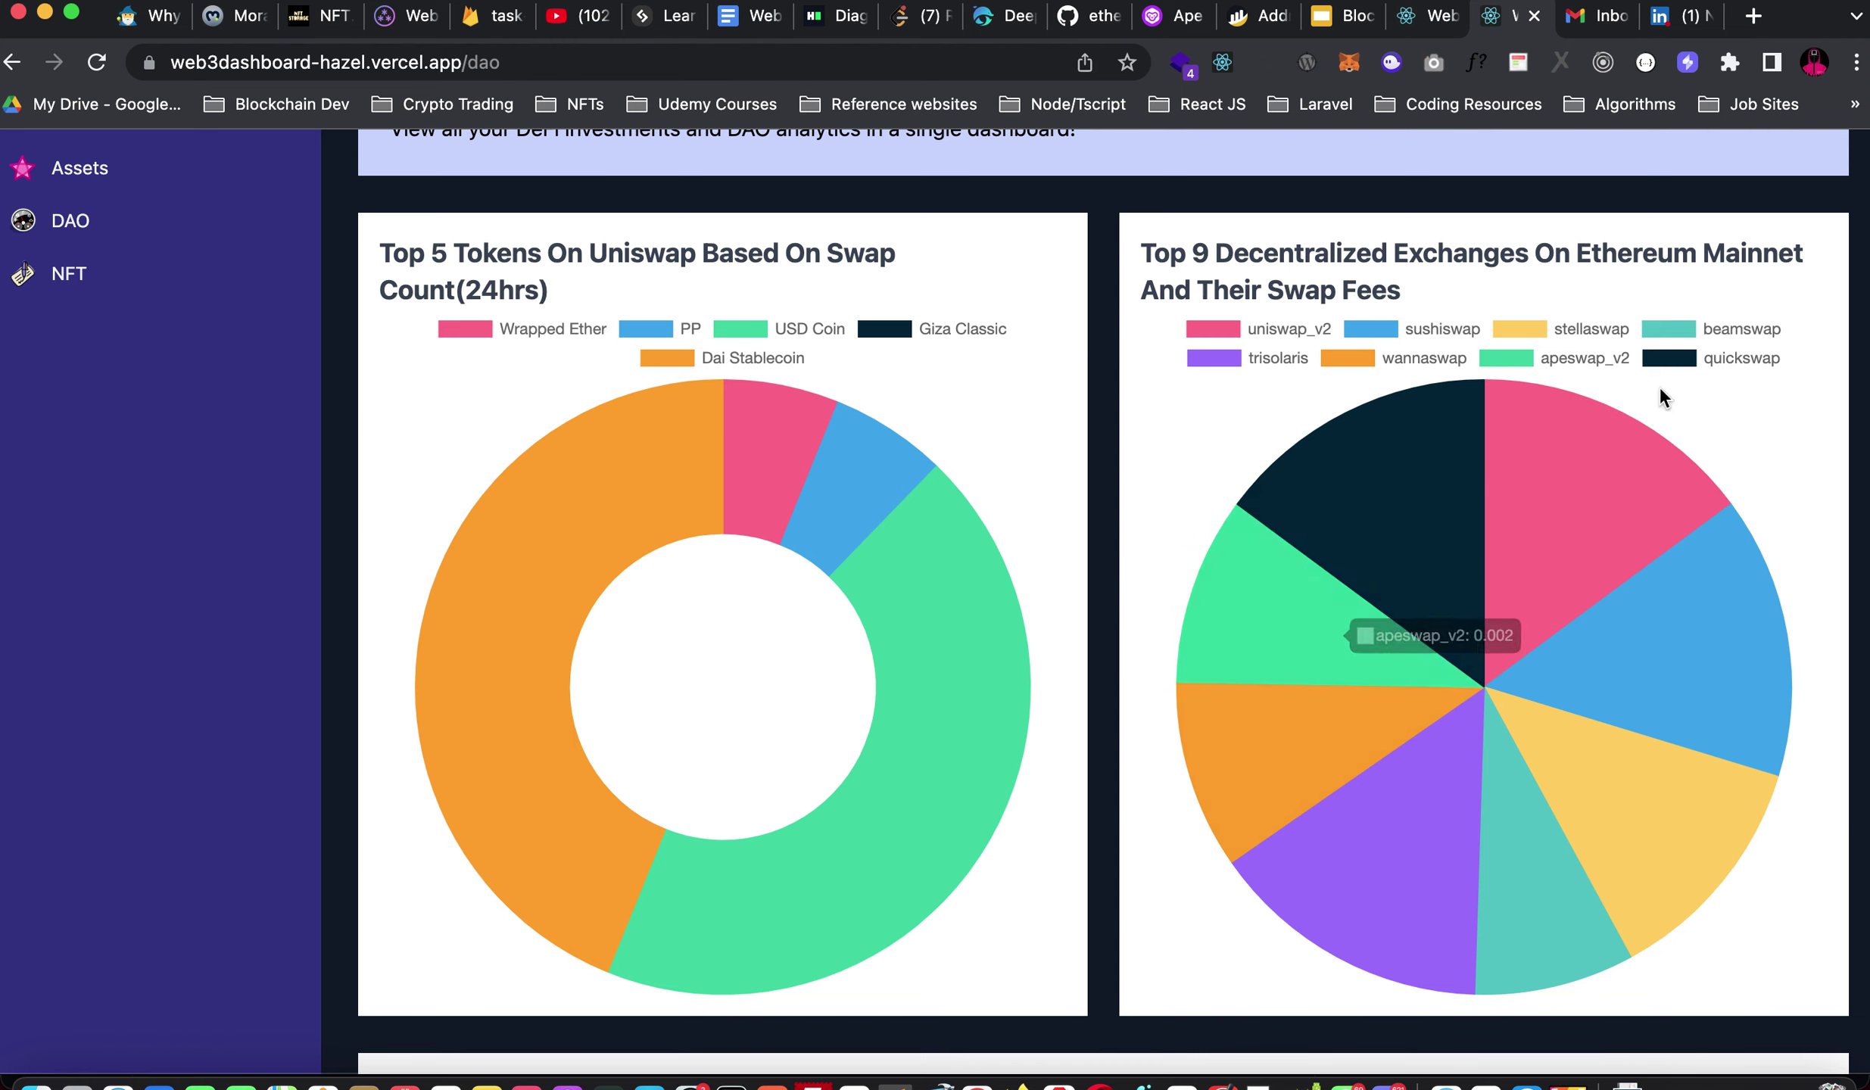
pyautogui.moveTo(1448, 413)
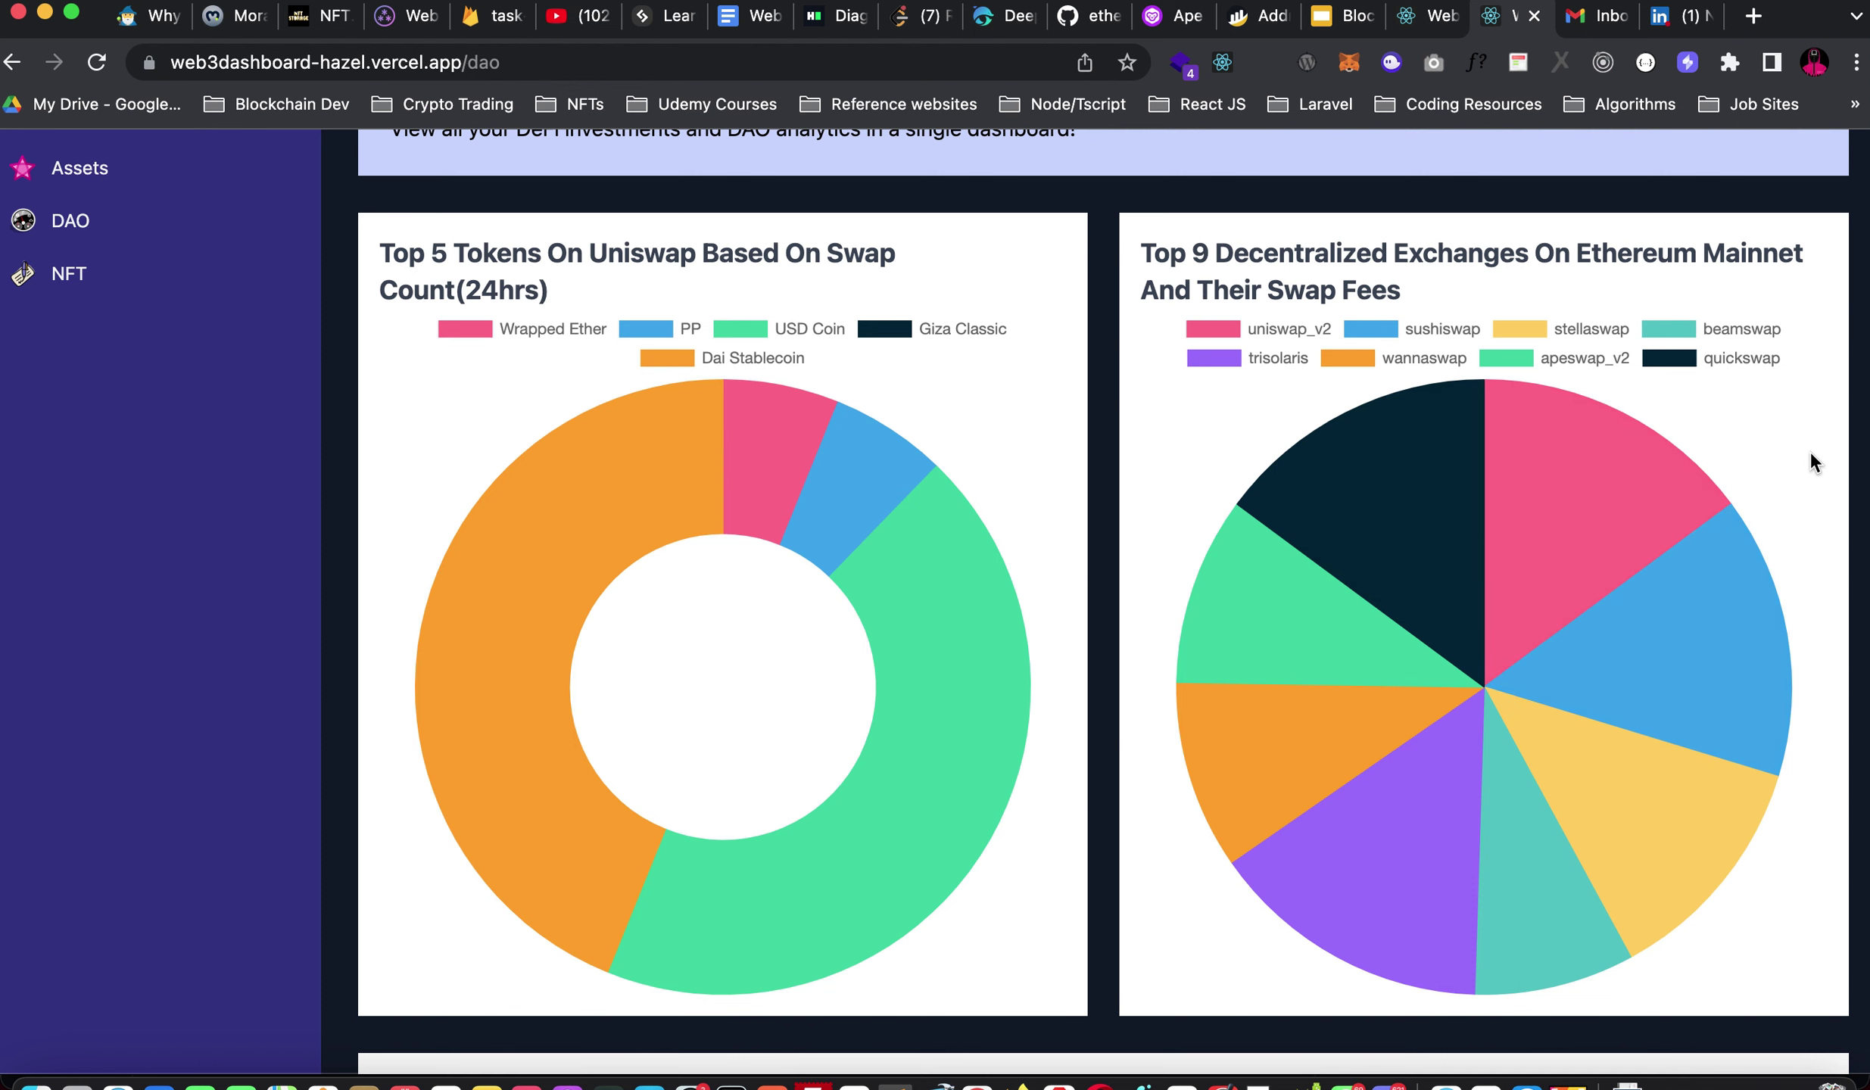
pyautogui.scroll(-2, 1810, 449)
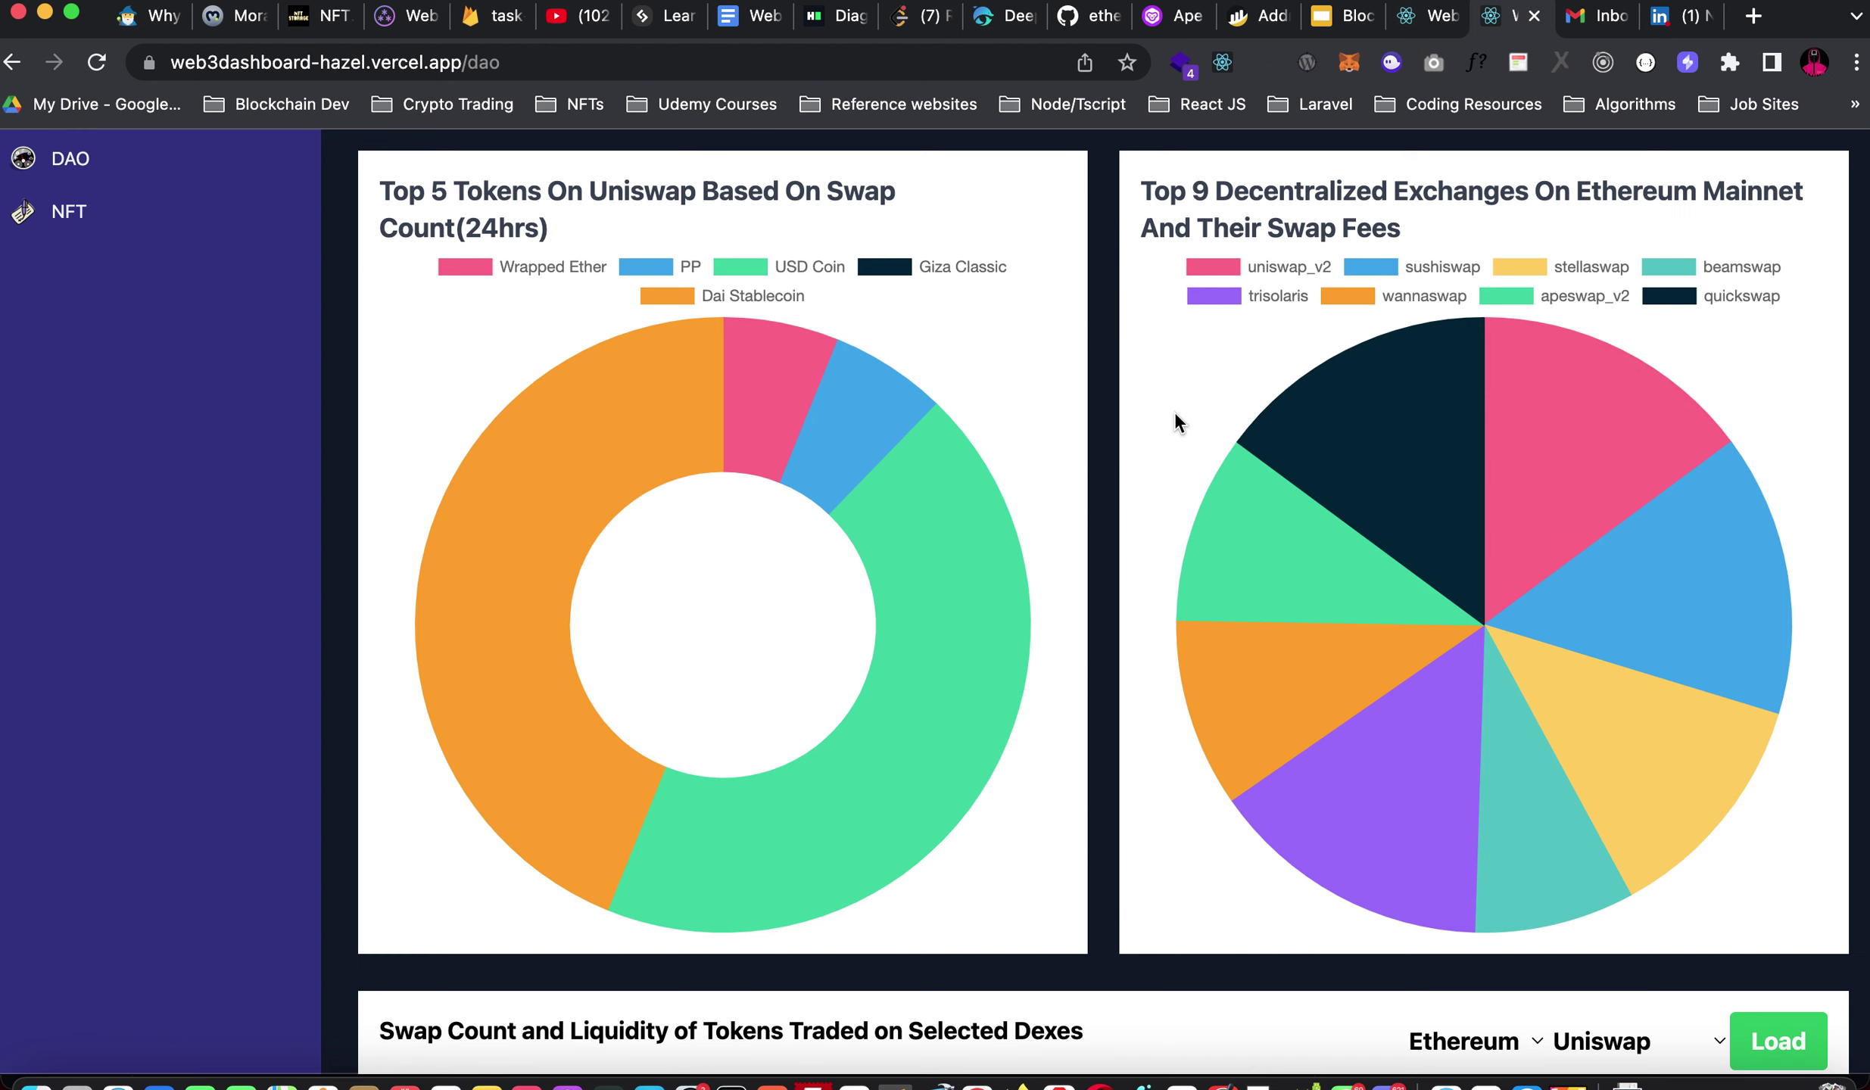
pyautogui.scroll(-15, 1175, 415)
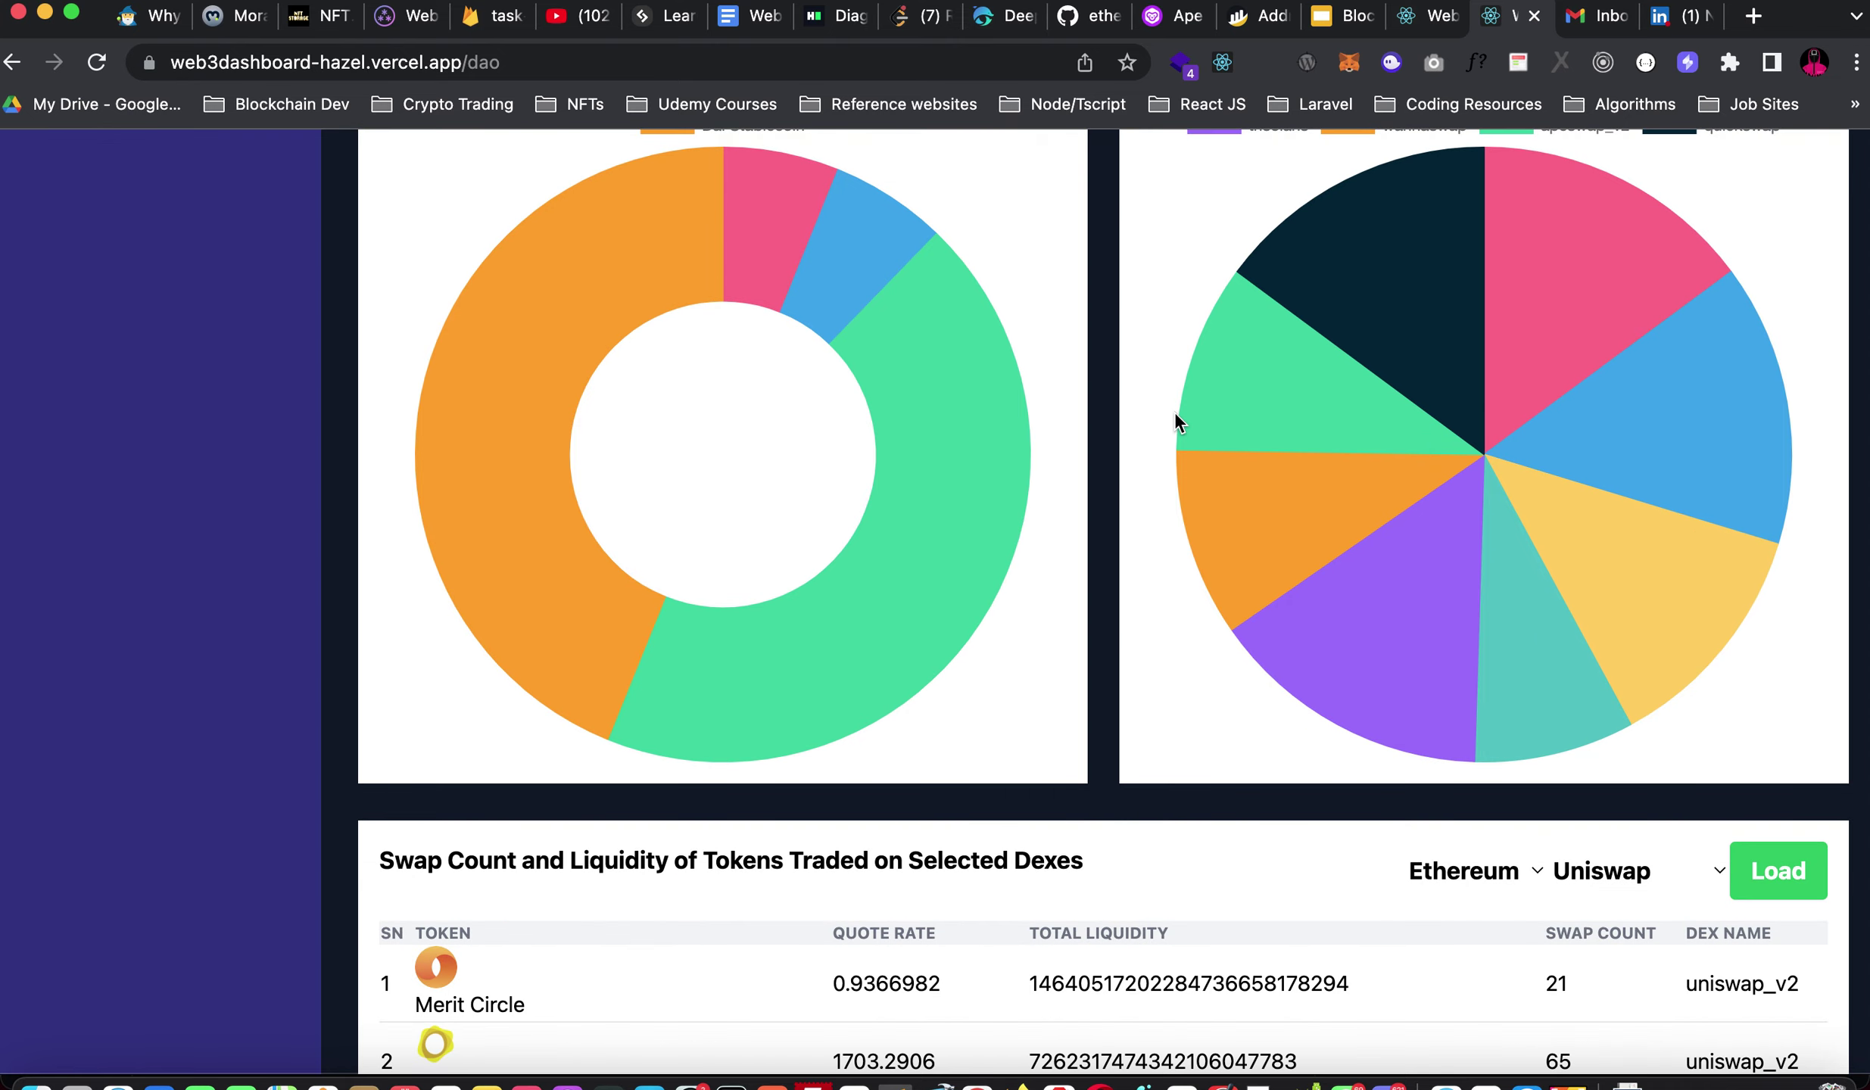
pyautogui.scroll(-5, 1175, 420)
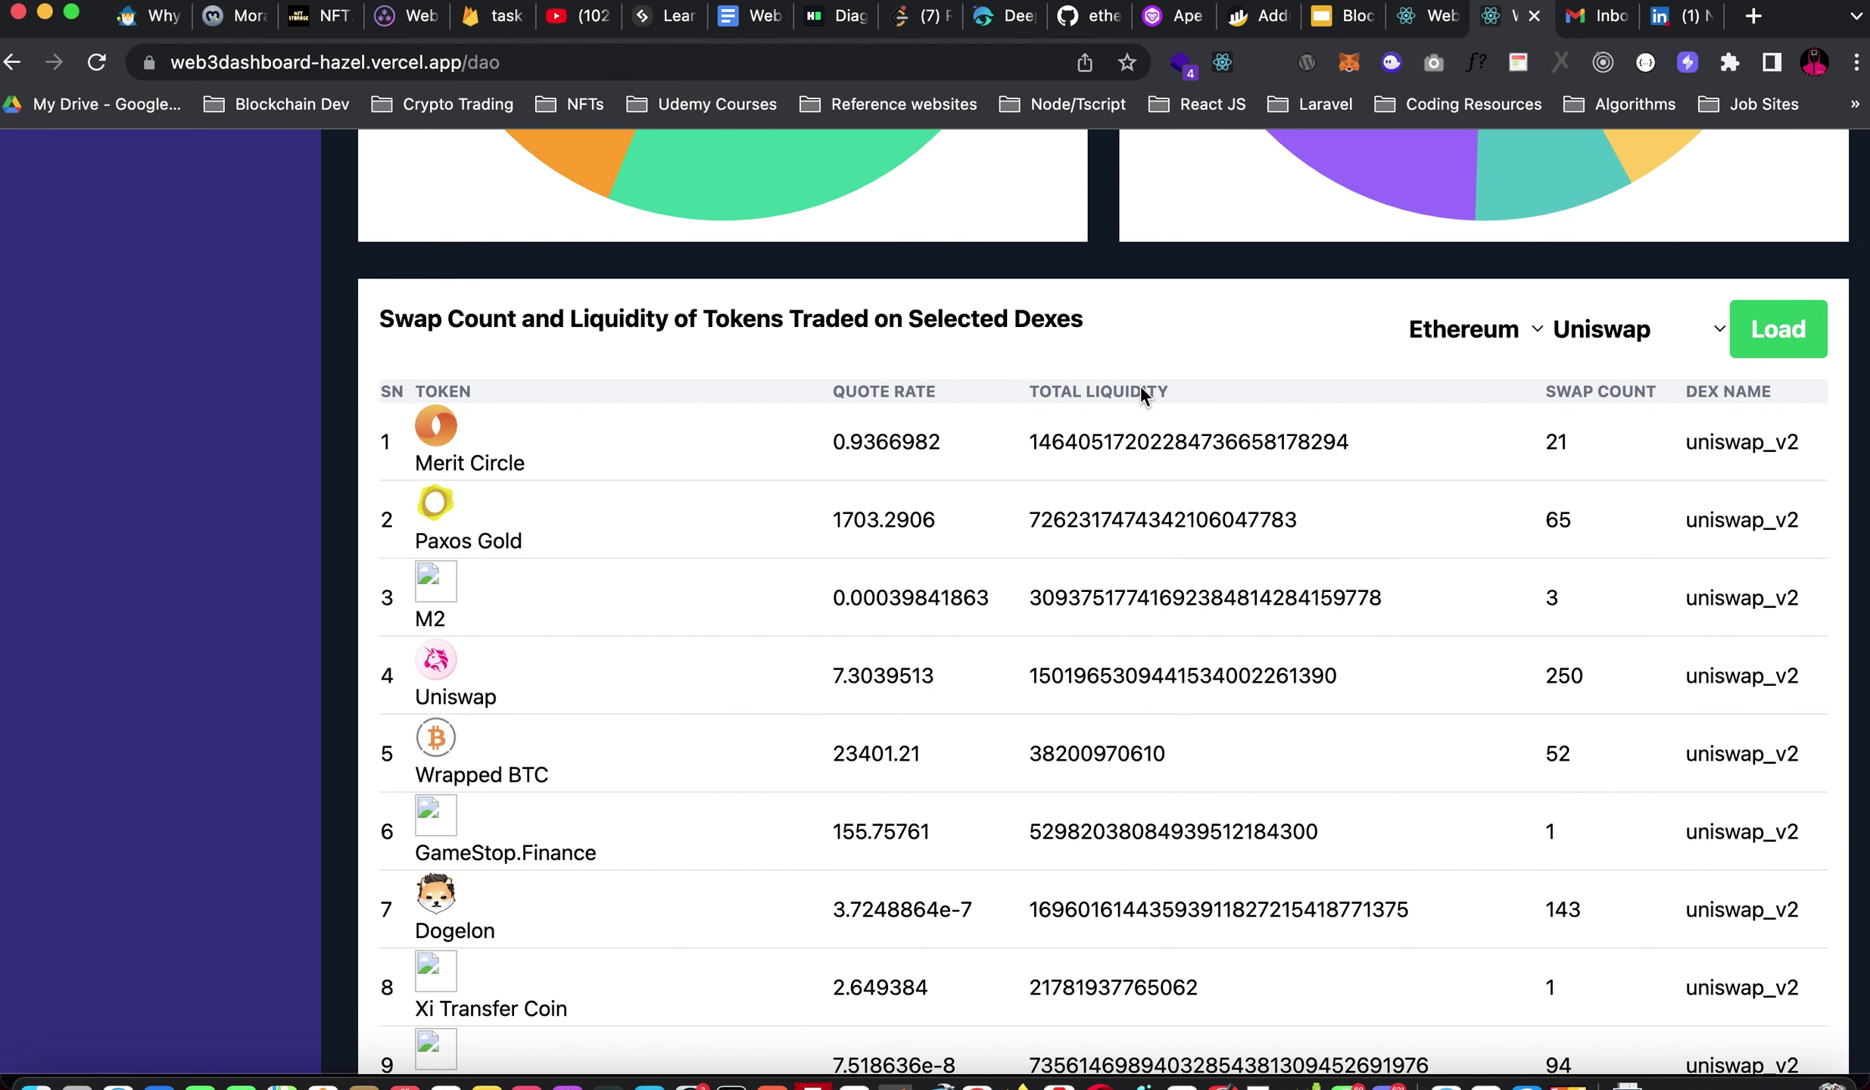
pyautogui.scroll(-3, 968, 603)
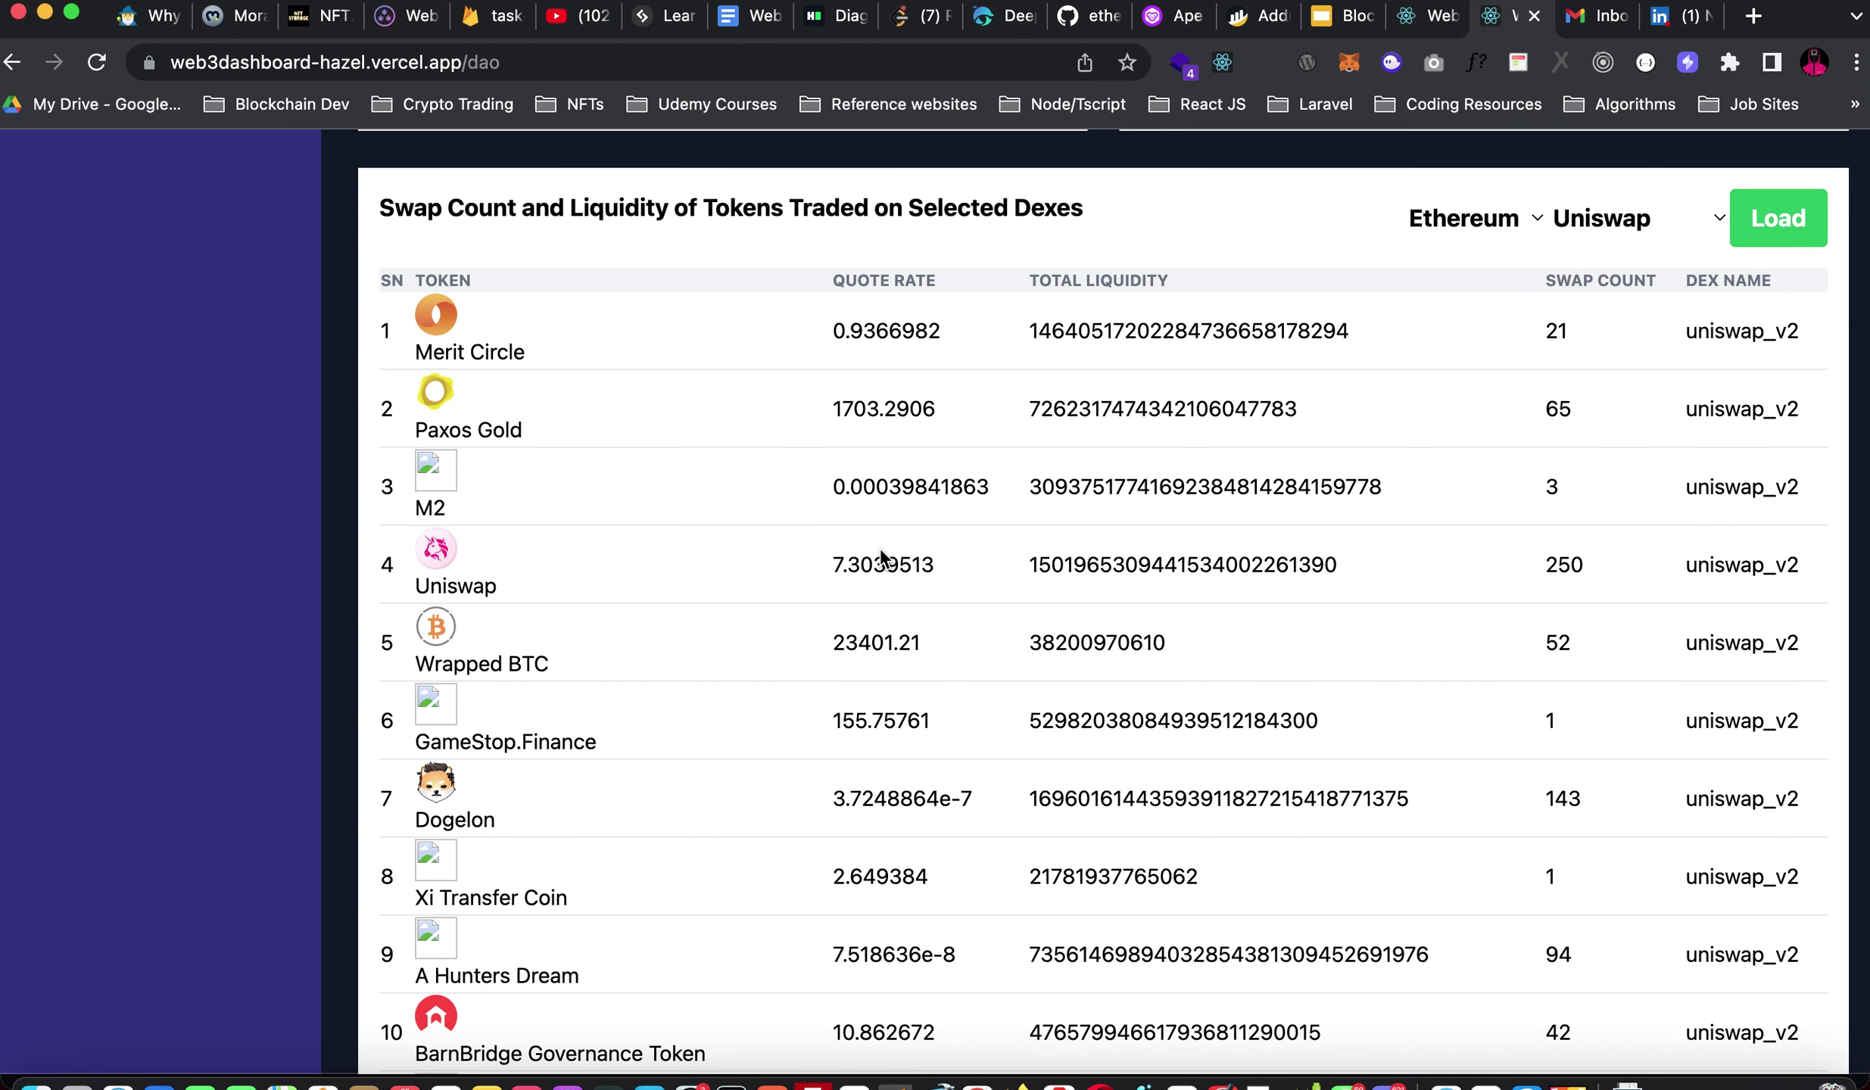
pyautogui.scroll(-2, 880, 551)
pyautogui.scroll(2, 880, 557)
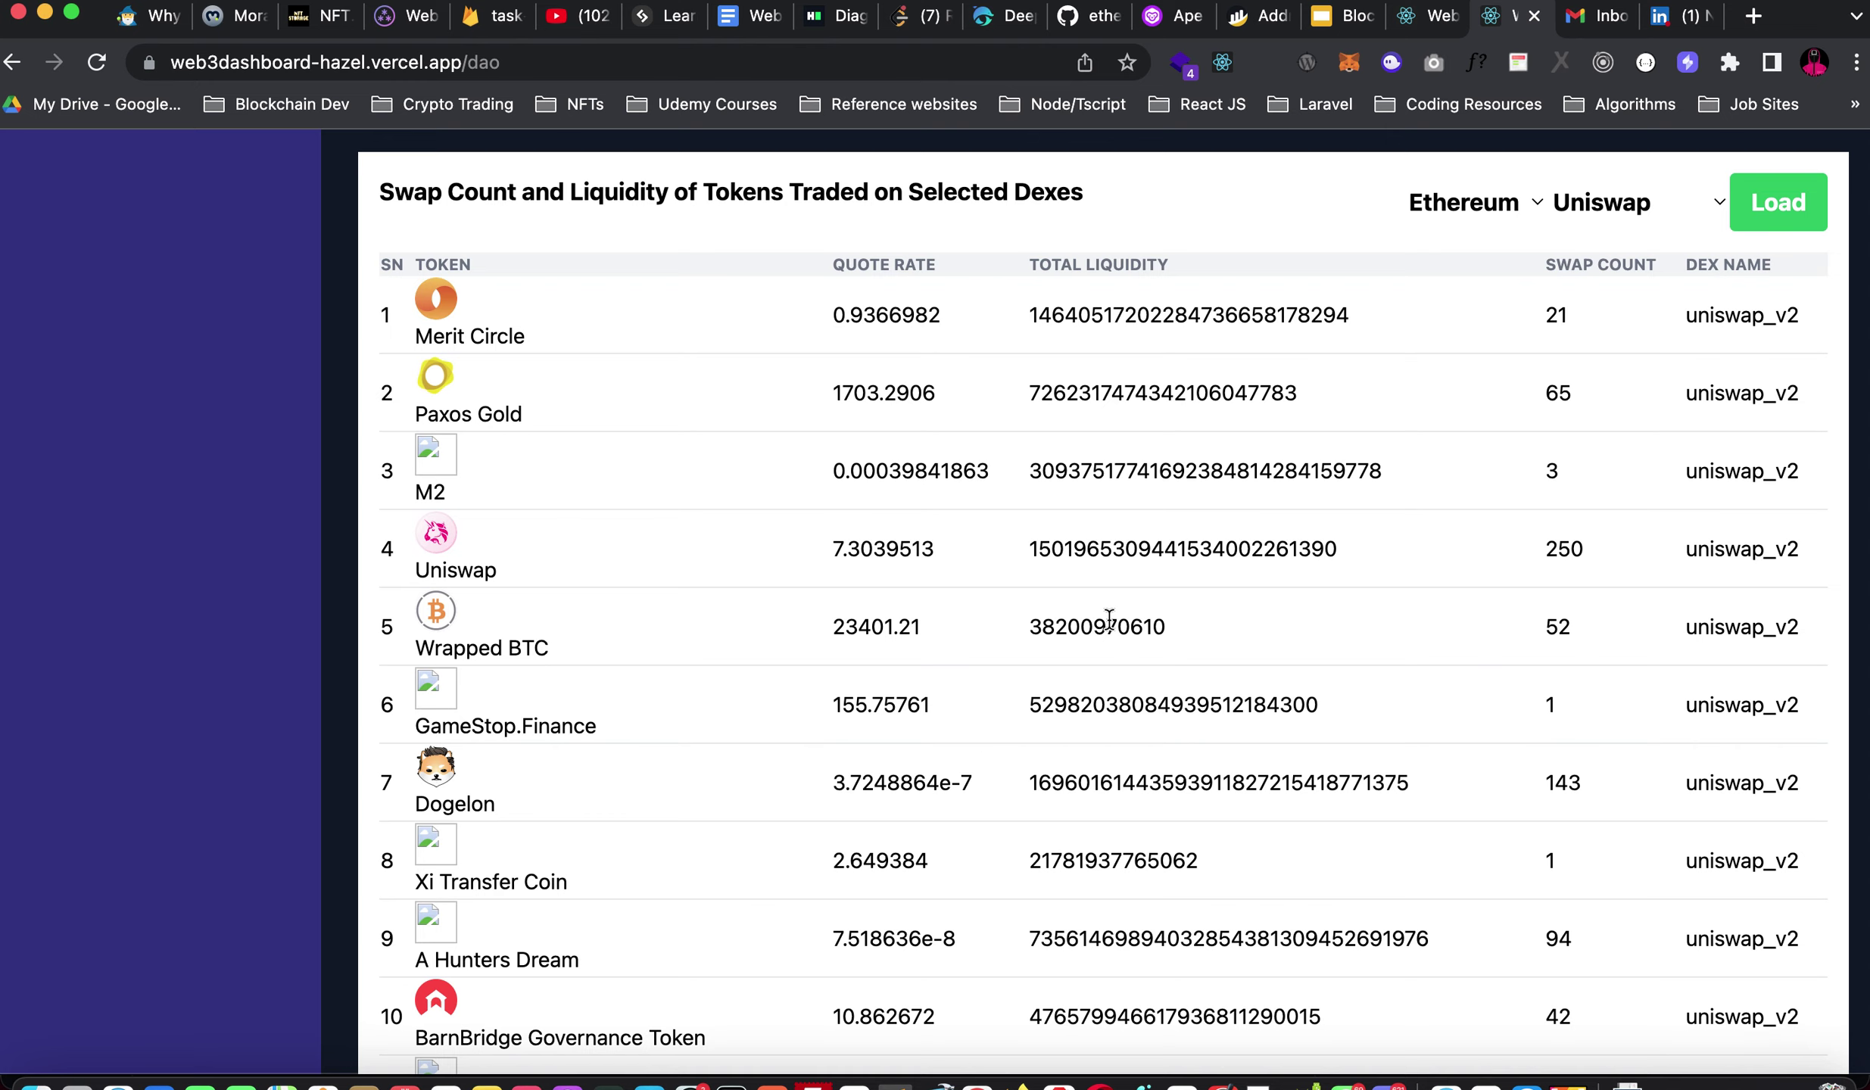
pyautogui.scroll(-2, 946, 575)
pyautogui.scroll(3, 999, 589)
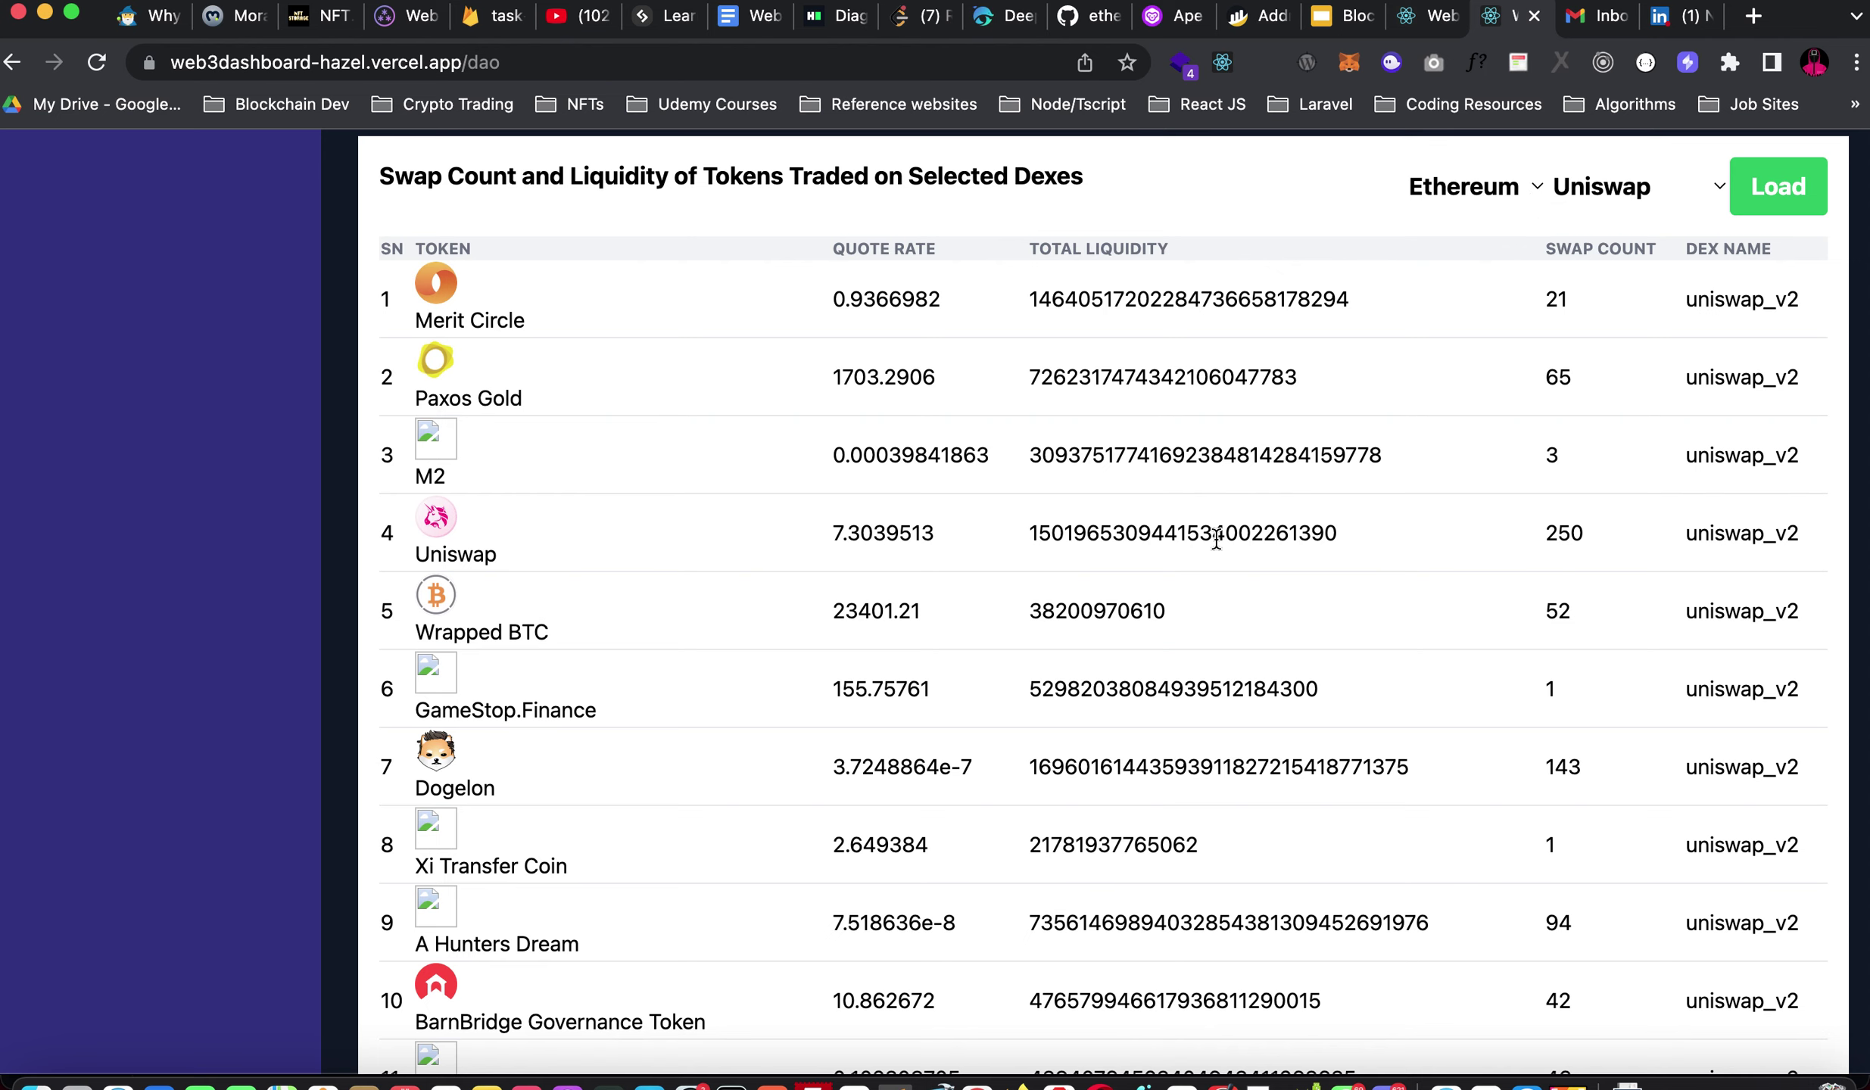
pyautogui.scroll(-2, 1216, 539)
pyautogui.scroll(2, 1216, 539)
pyautogui.scroll(-10, 1215, 539)
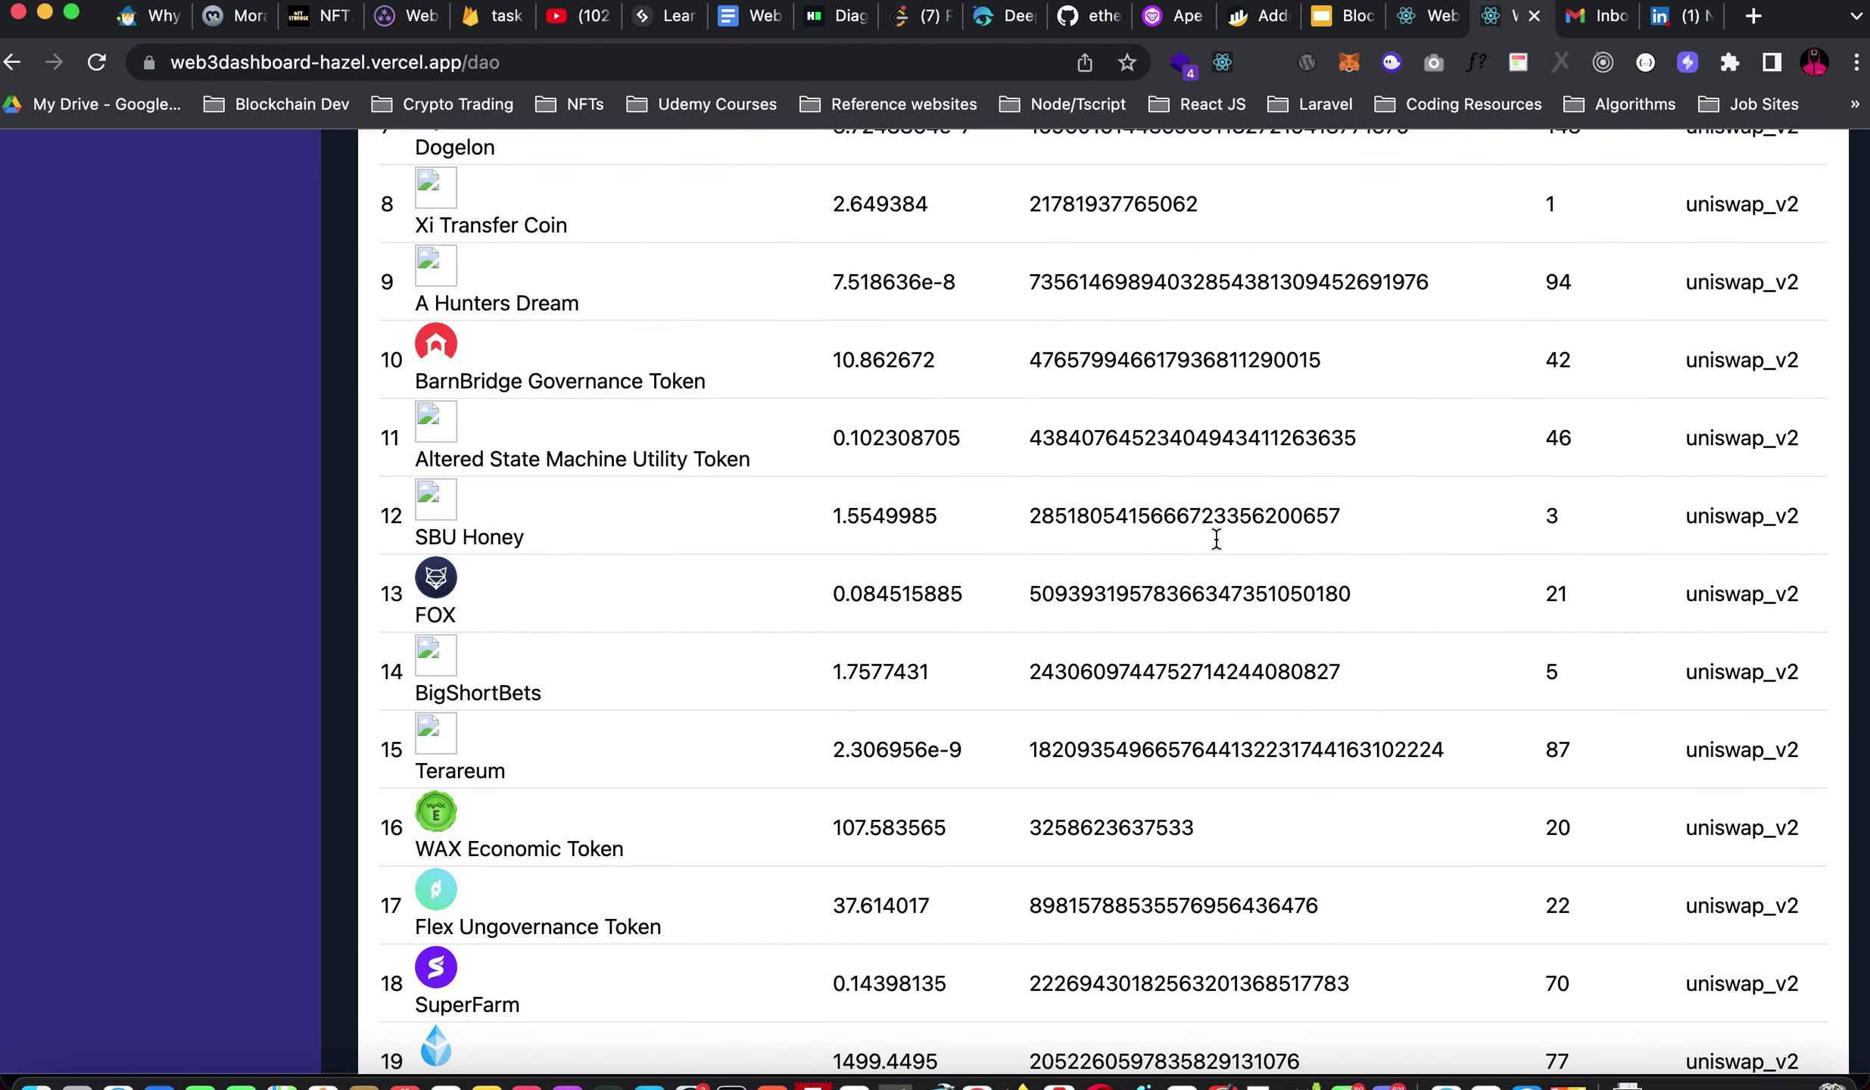
pyautogui.scroll(11, 912, 657)
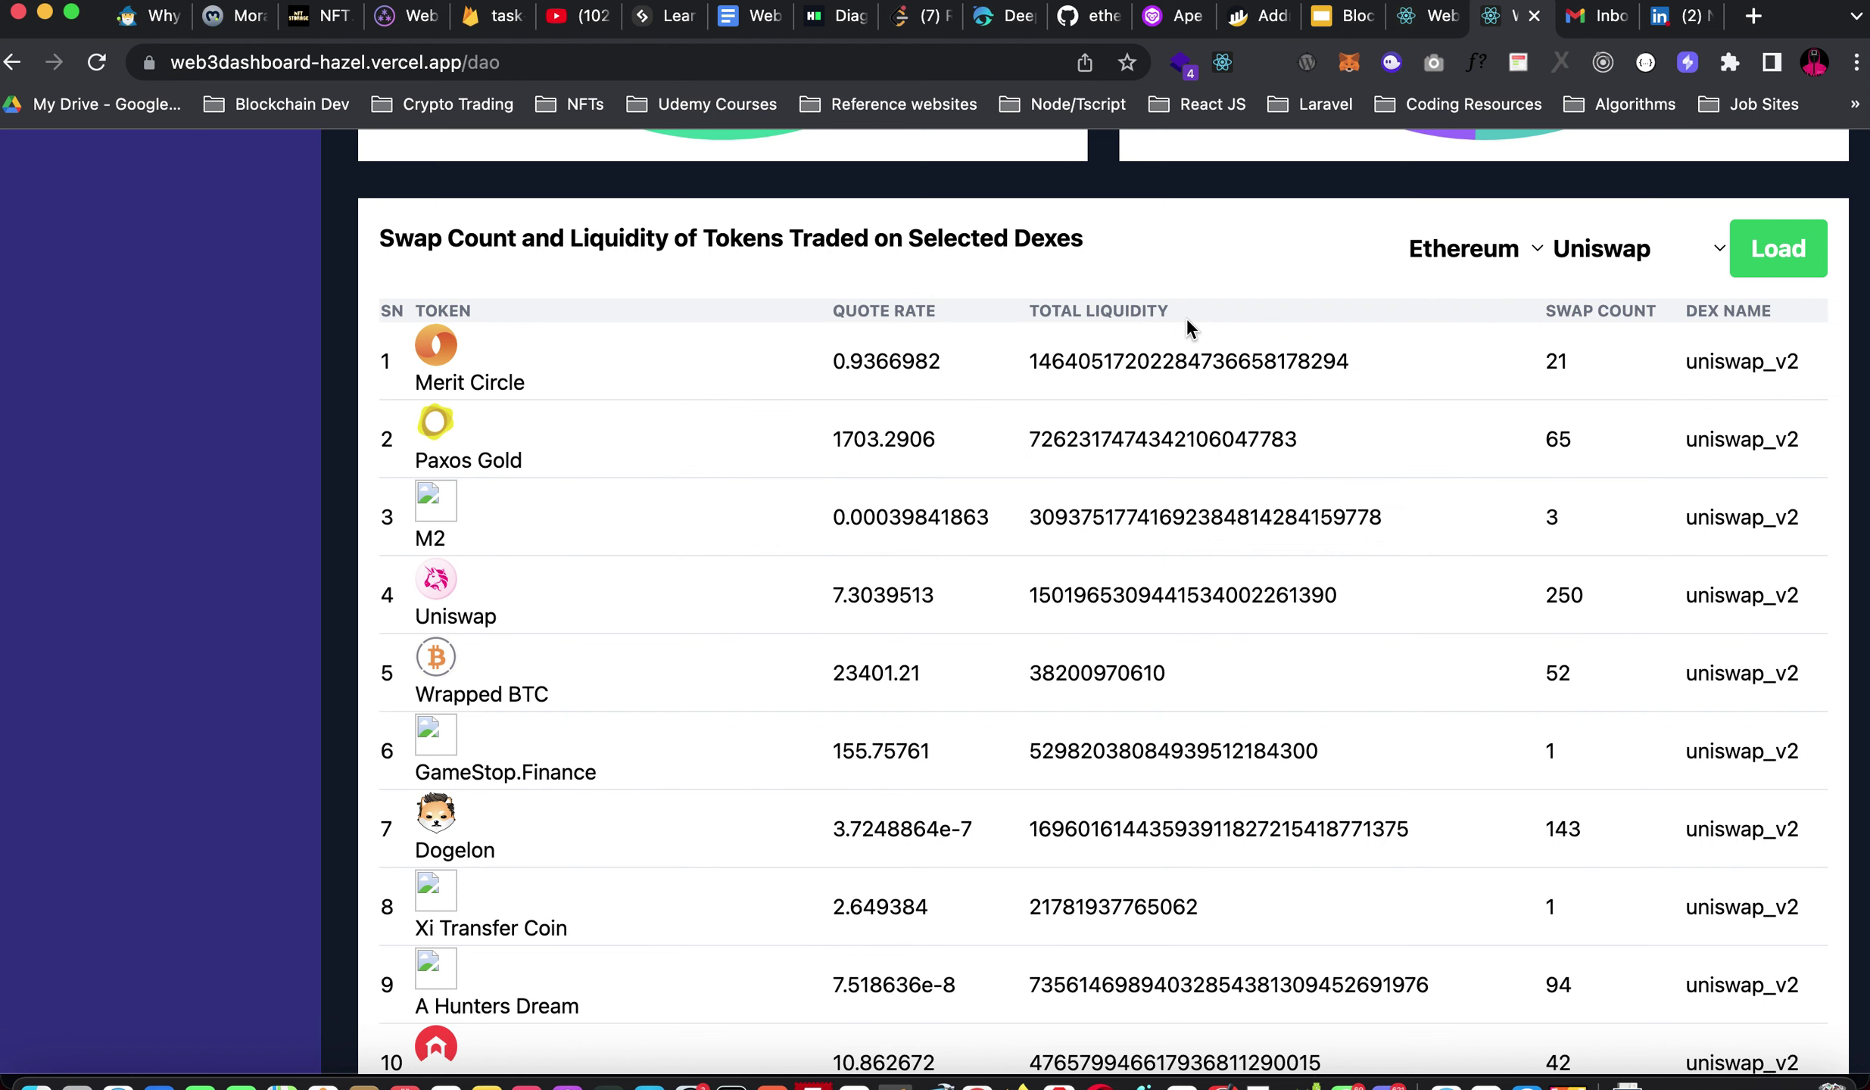
pyautogui.scroll(-2, 1210, 369)
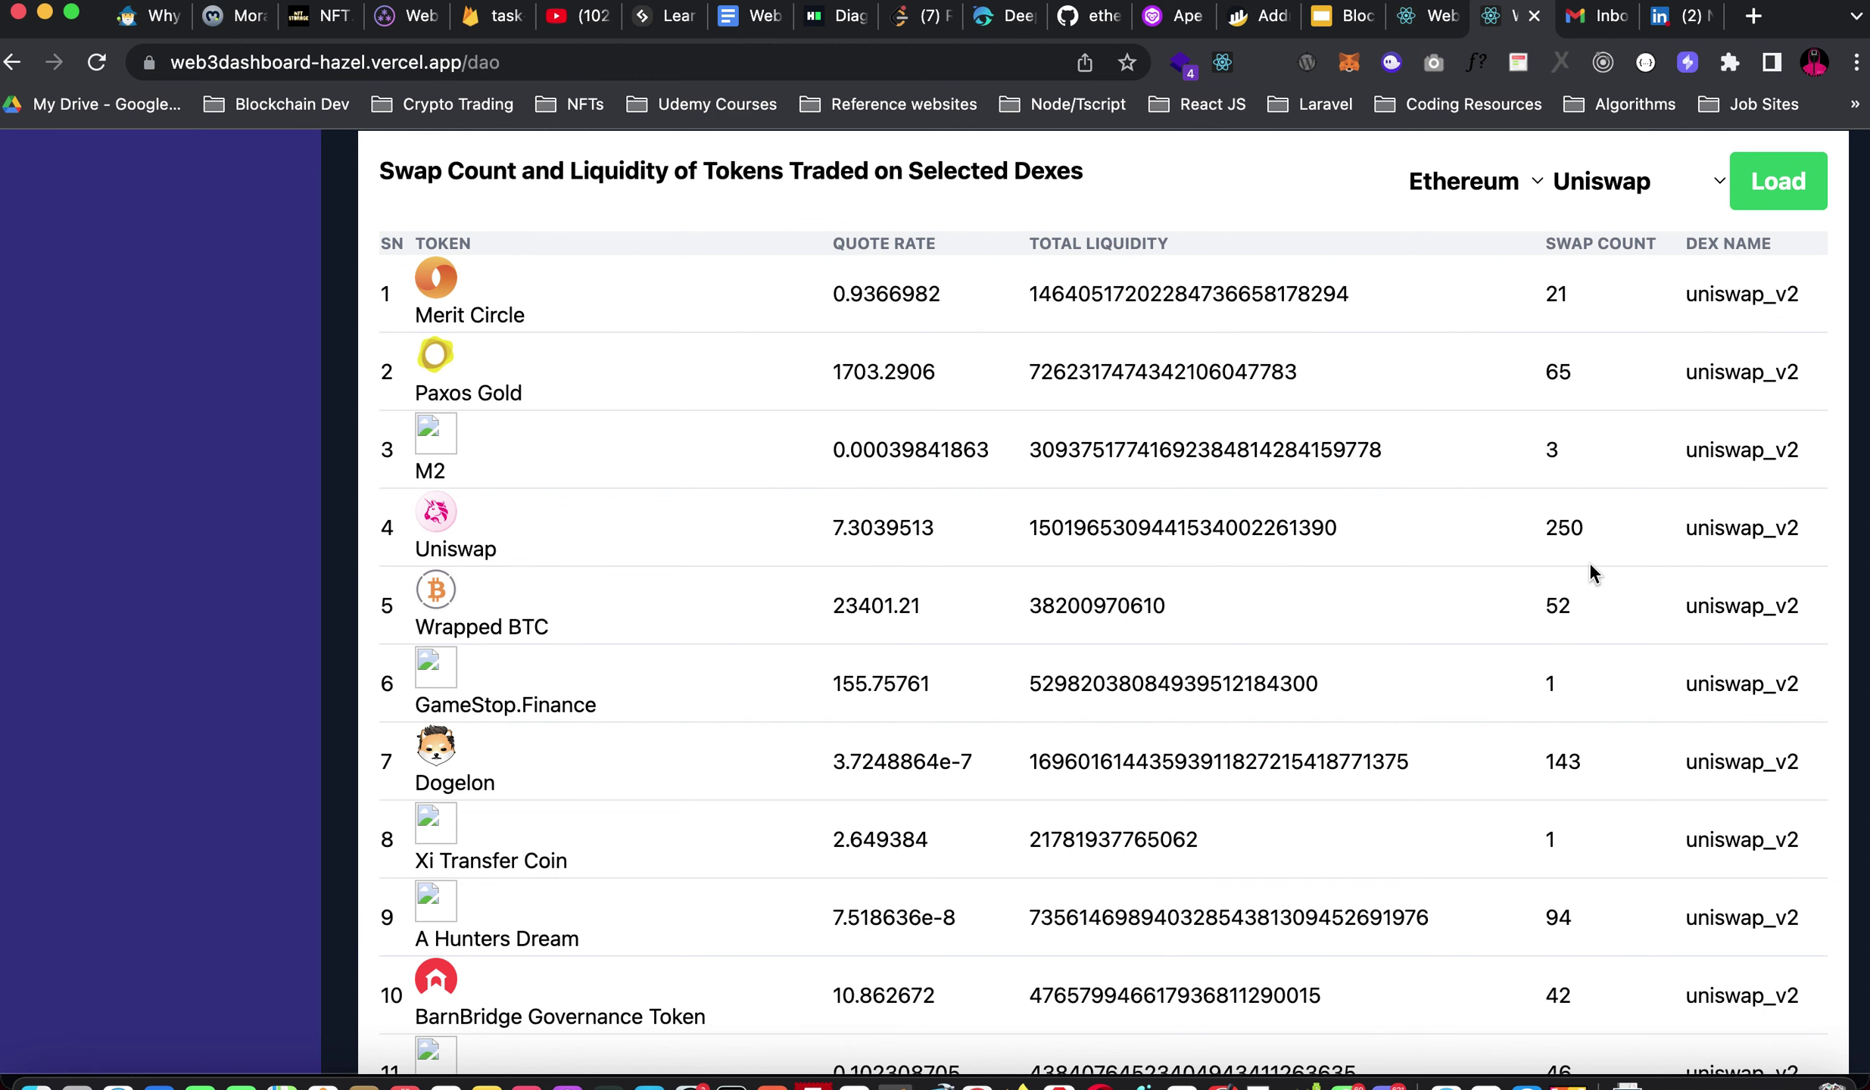
pyautogui.scroll(-3, 1589, 563)
pyautogui.scroll(5, 1590, 563)
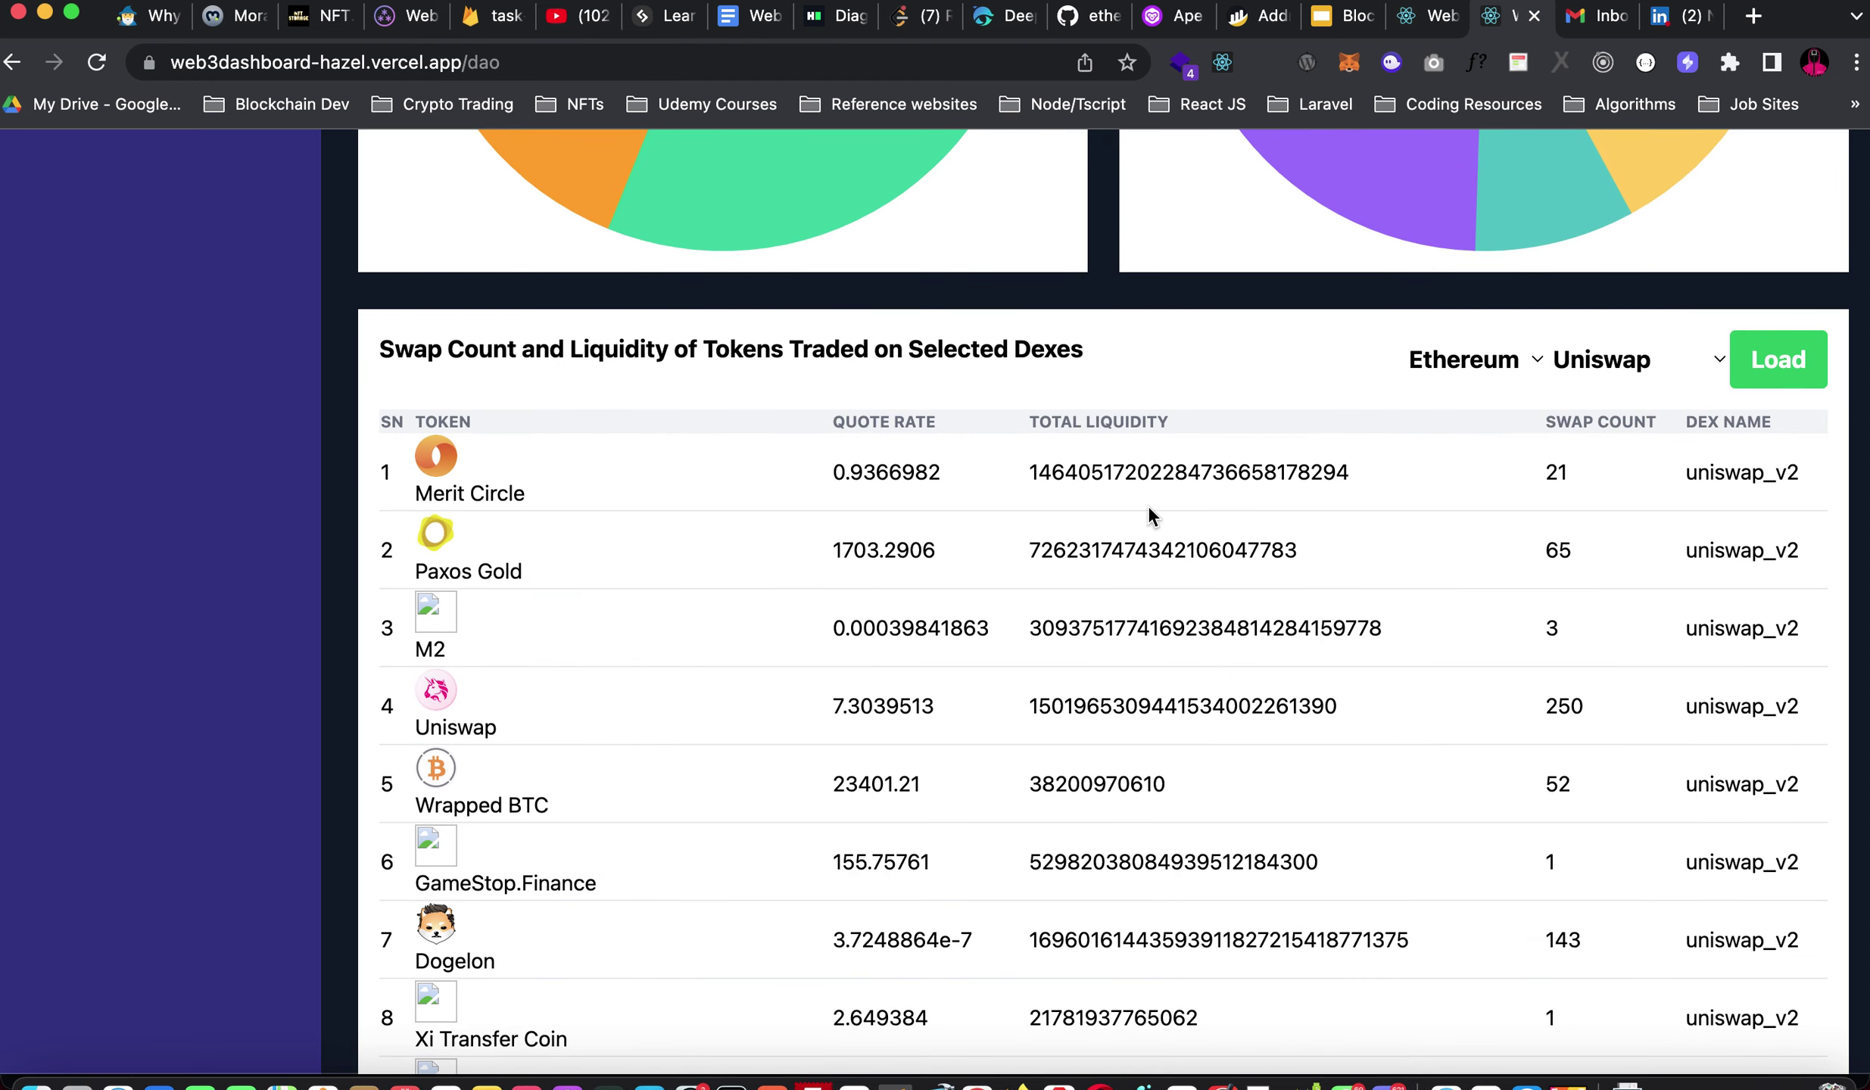
pyautogui.scroll(-3, 1148, 515)
pyautogui.scroll(-10, 1149, 515)
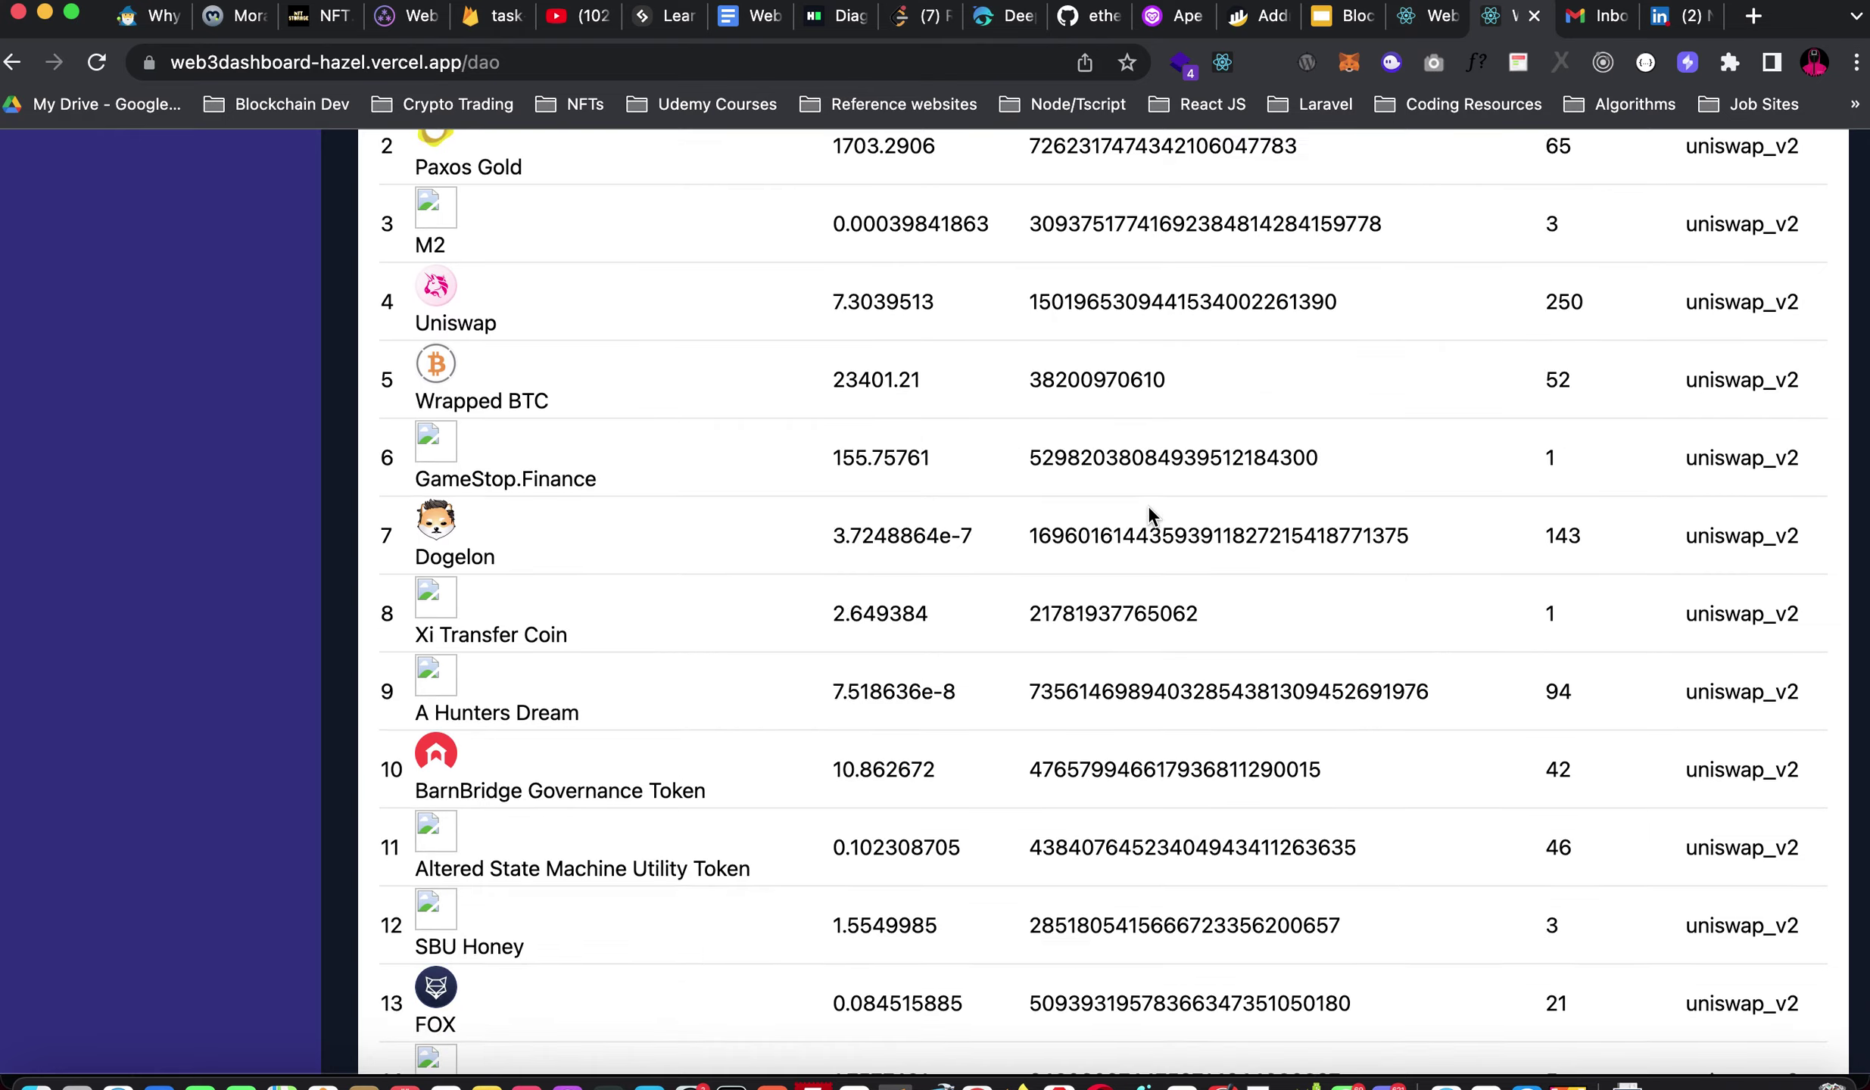
pyautogui.scroll(-2, 1149, 506)
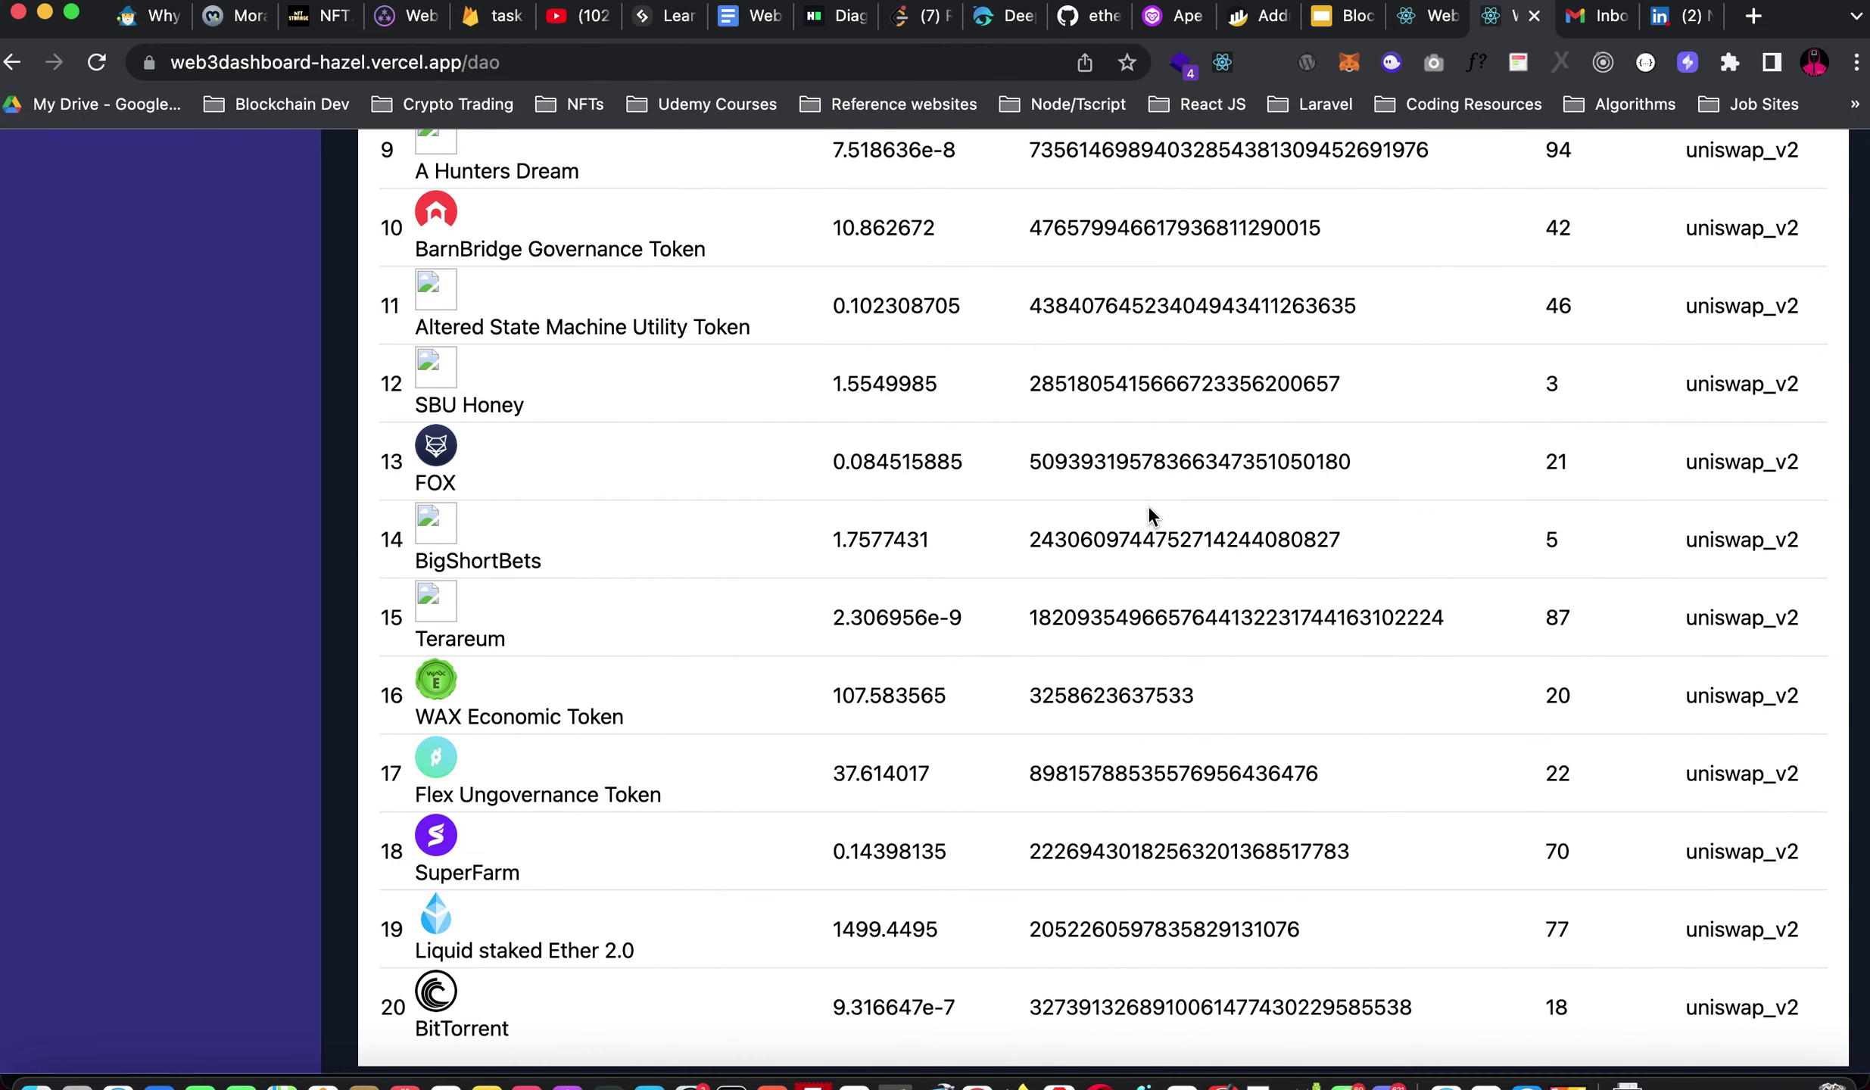
pyautogui.scroll(5, 1148, 506)
pyautogui.scroll(10, 1148, 505)
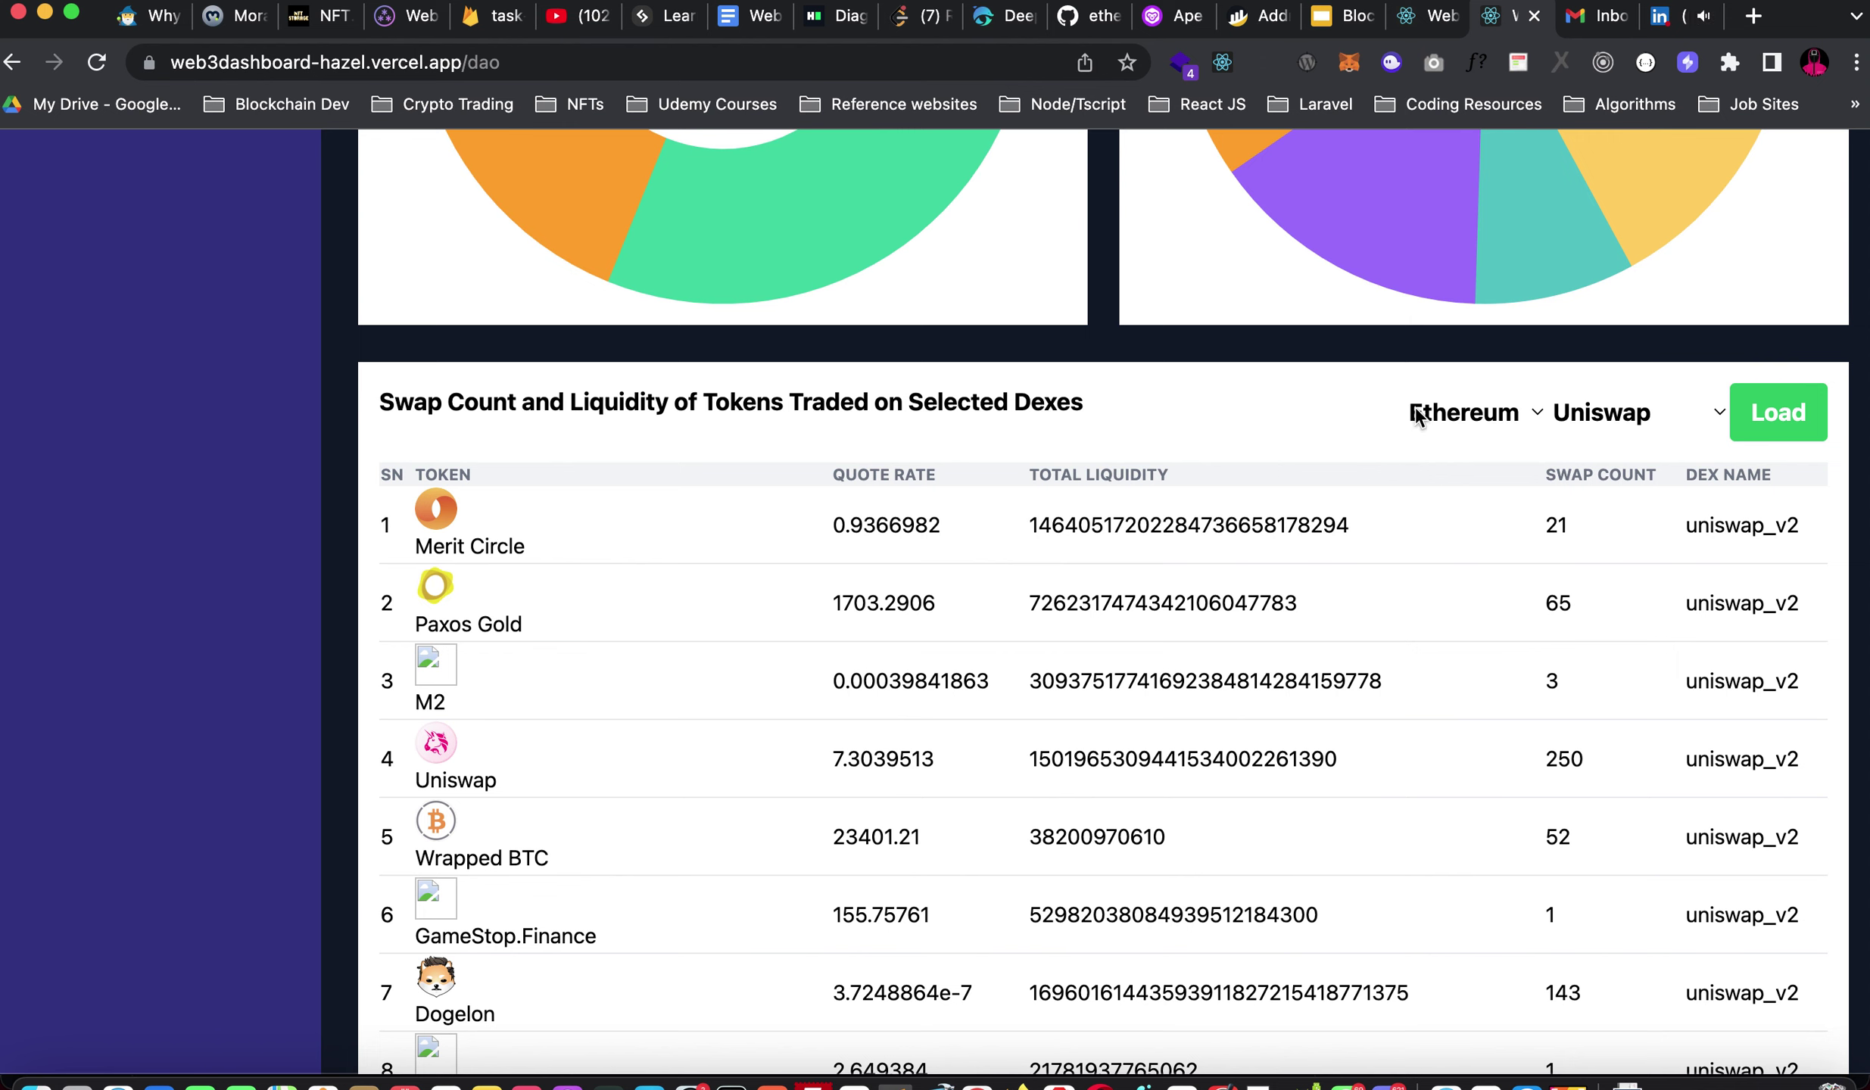
# Load the Sushiswap token table and scroll through its results, led by Frax Share.
pyautogui.click(1548, 413)
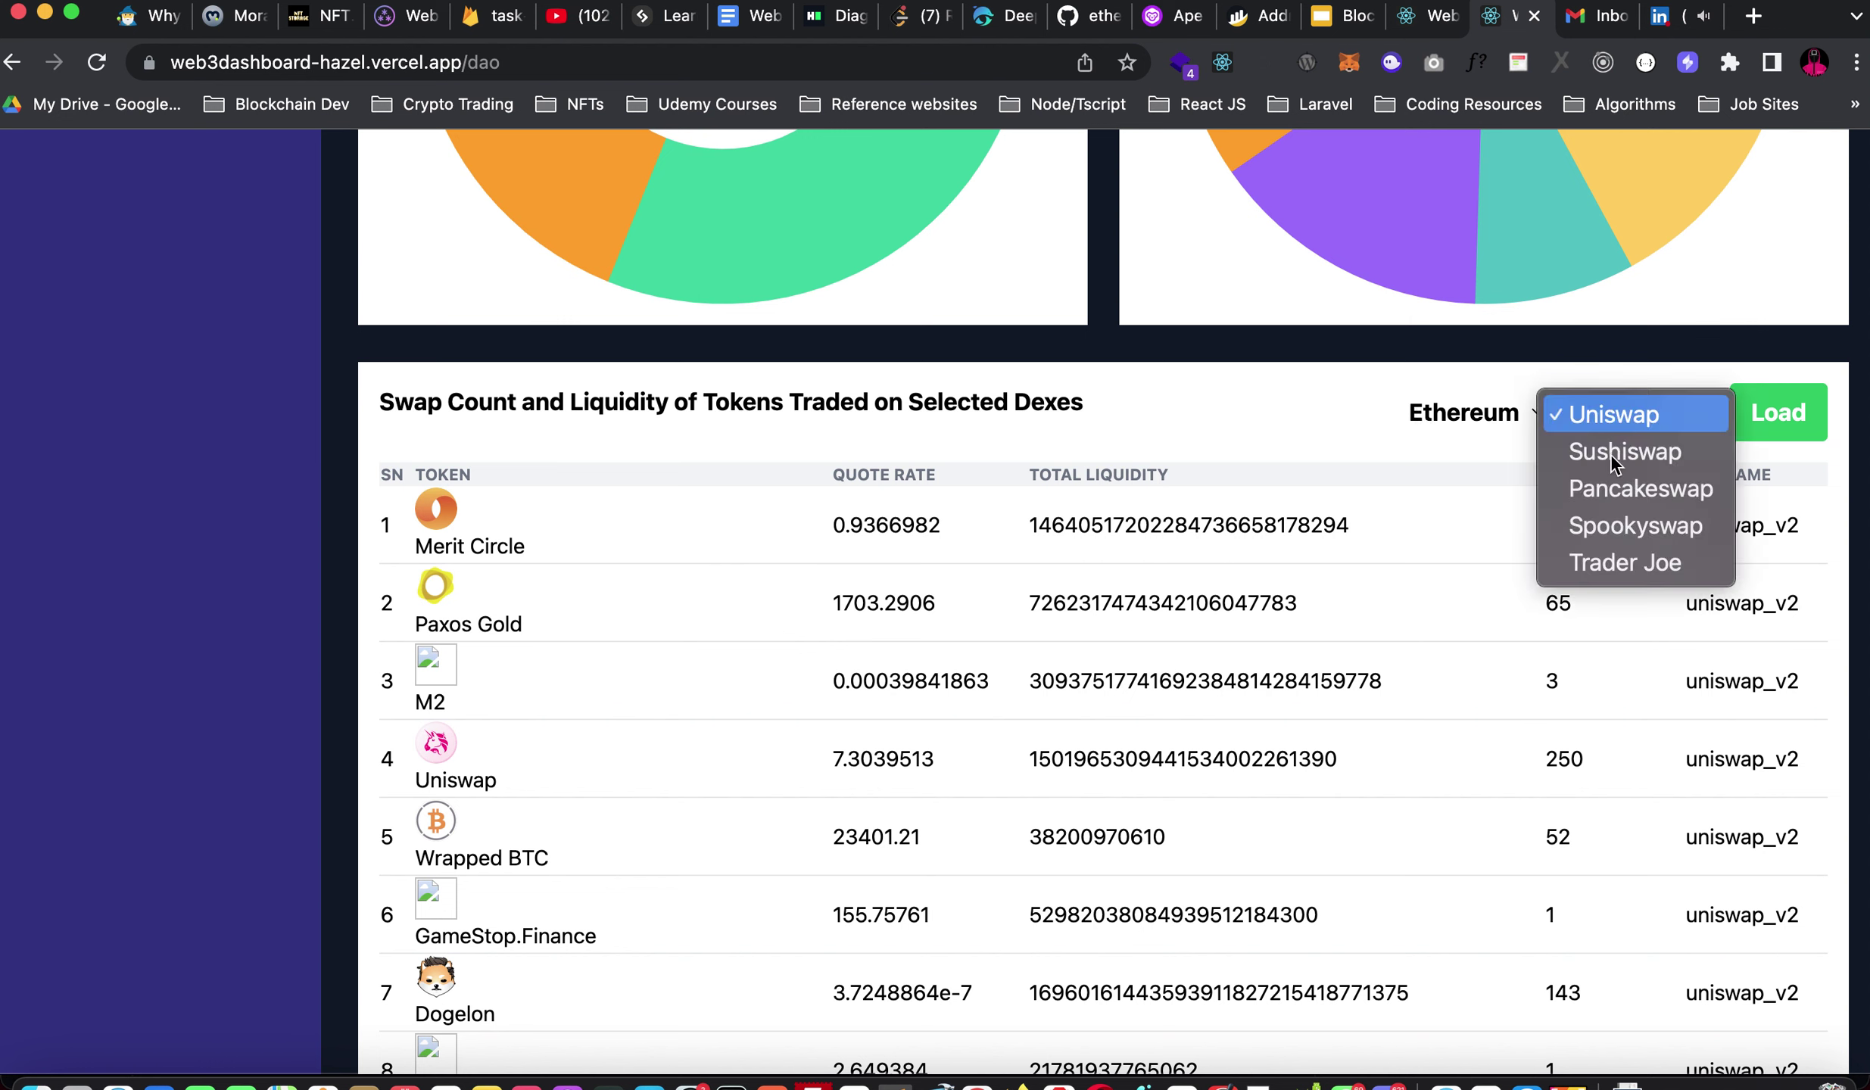
pyautogui.click(1612, 457)
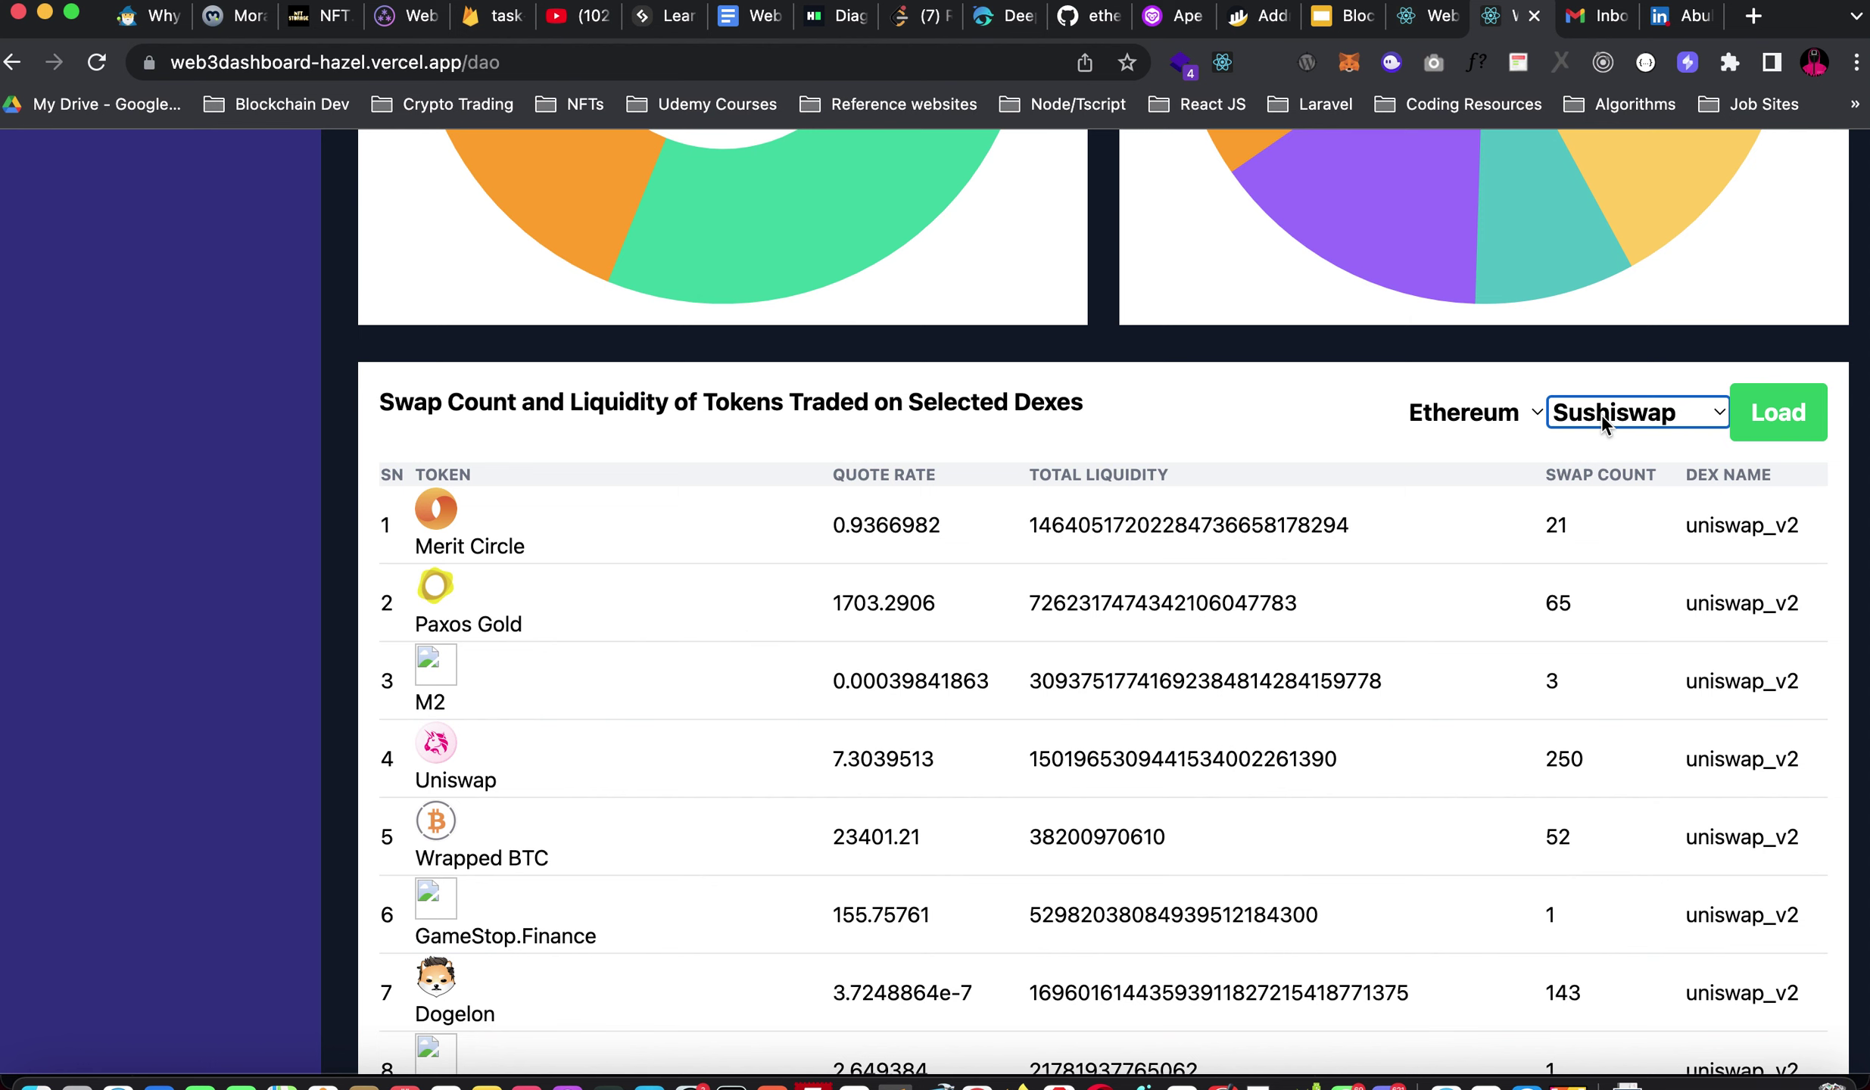
pyautogui.click(1782, 415)
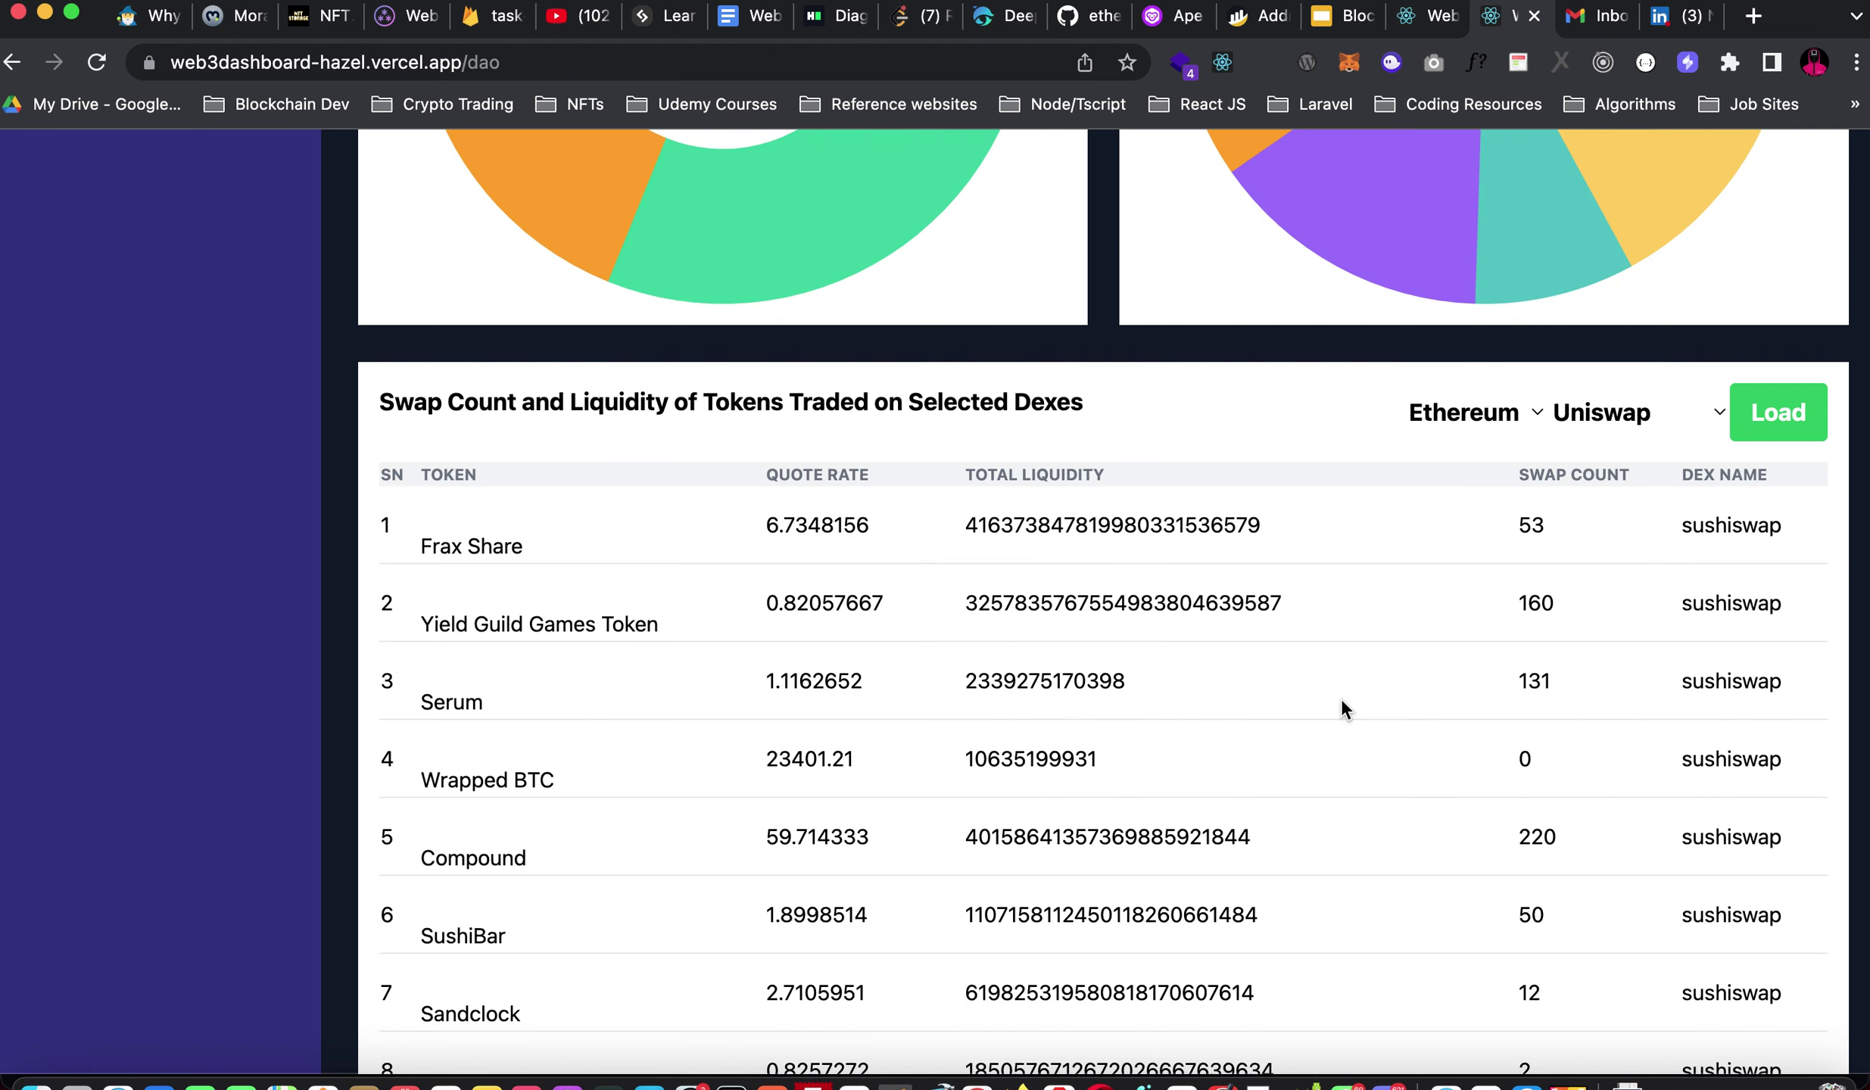
pyautogui.scroll(-3, 1340, 700)
pyautogui.scroll(-10, 460, 618)
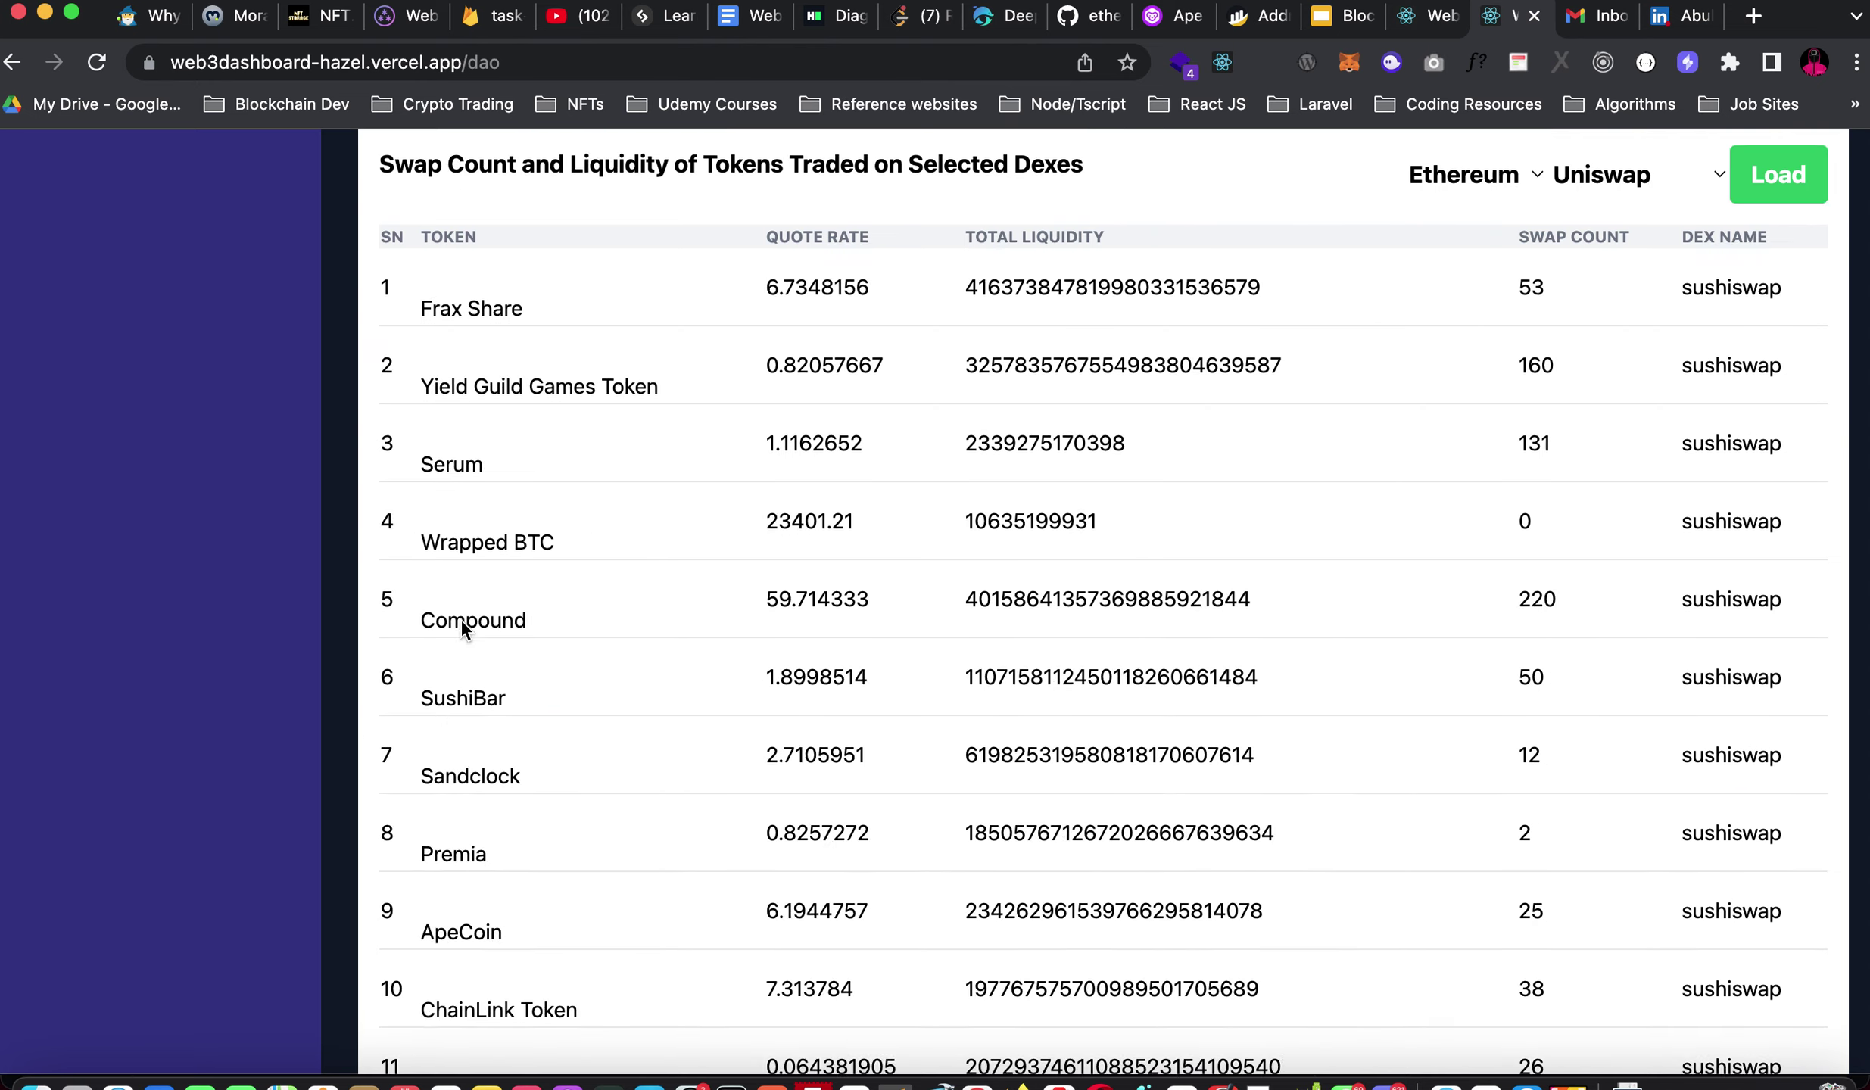
pyautogui.scroll(10, 461, 617)
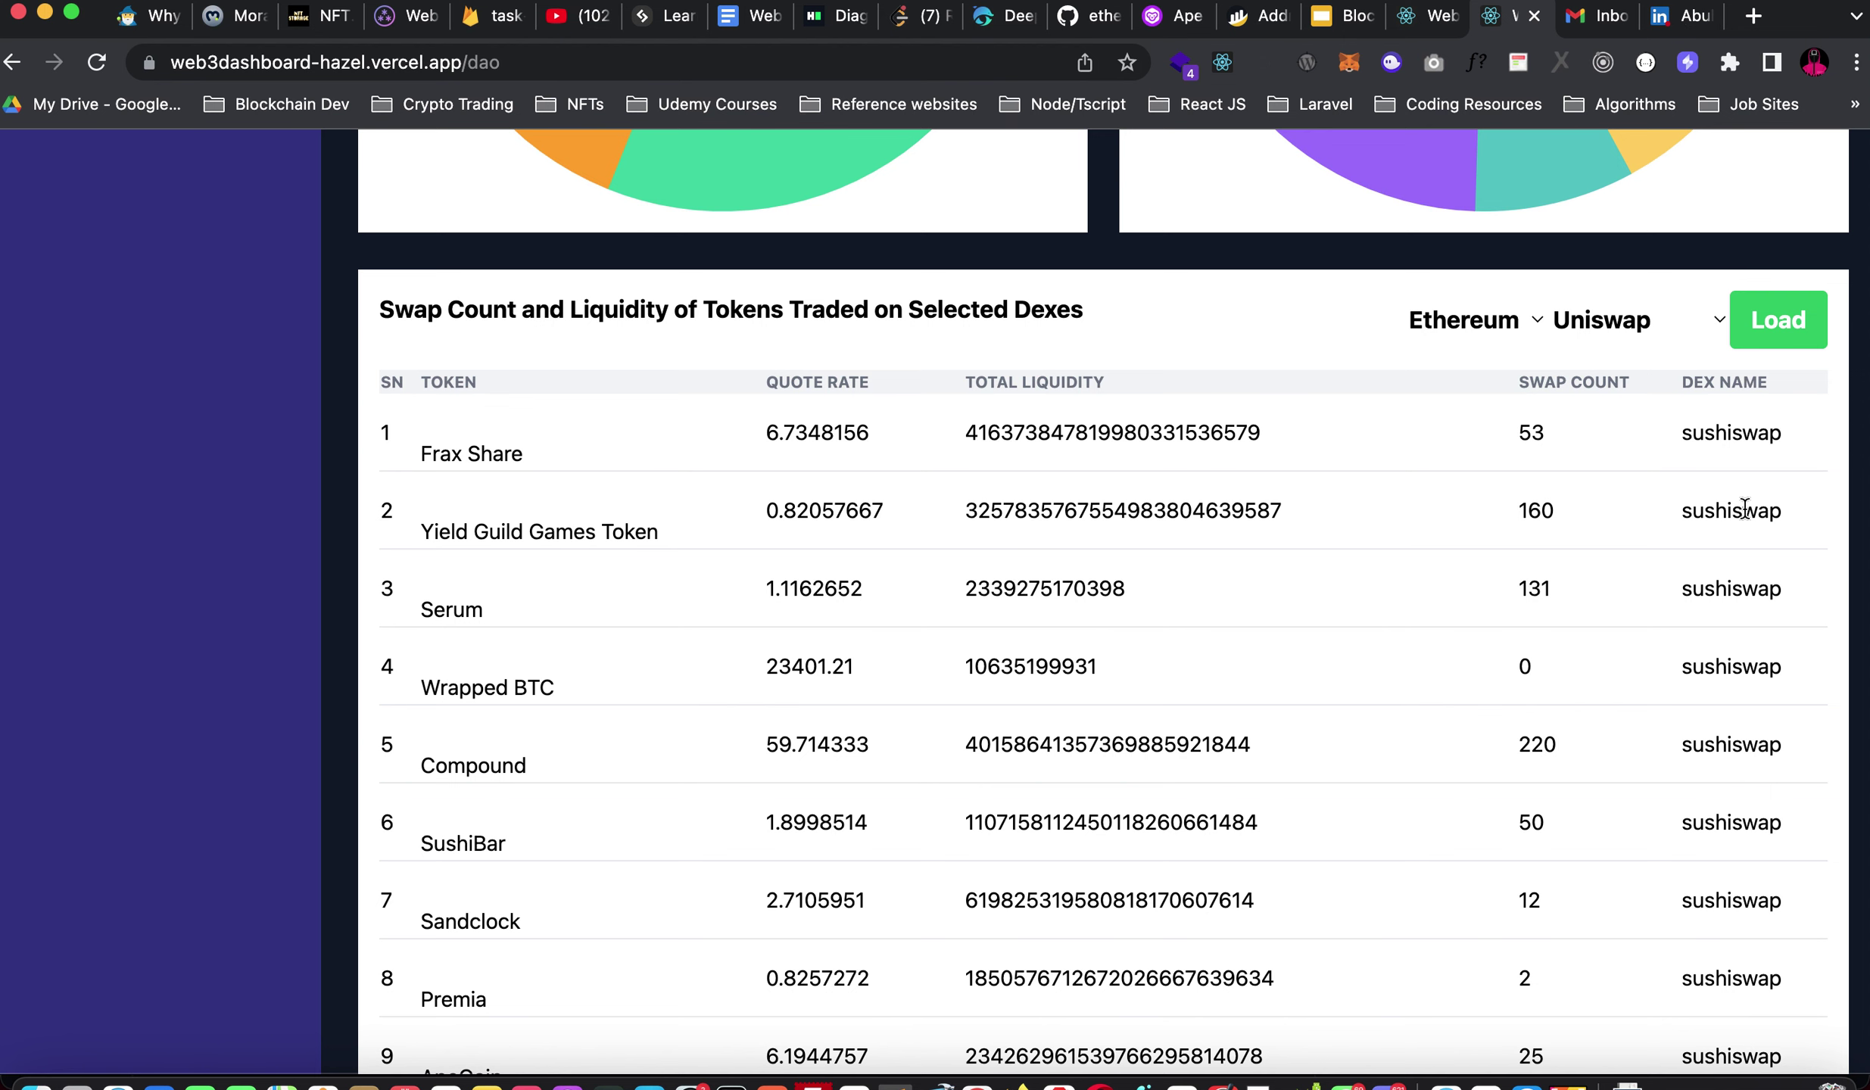
pyautogui.scroll(-1, 1744, 507)
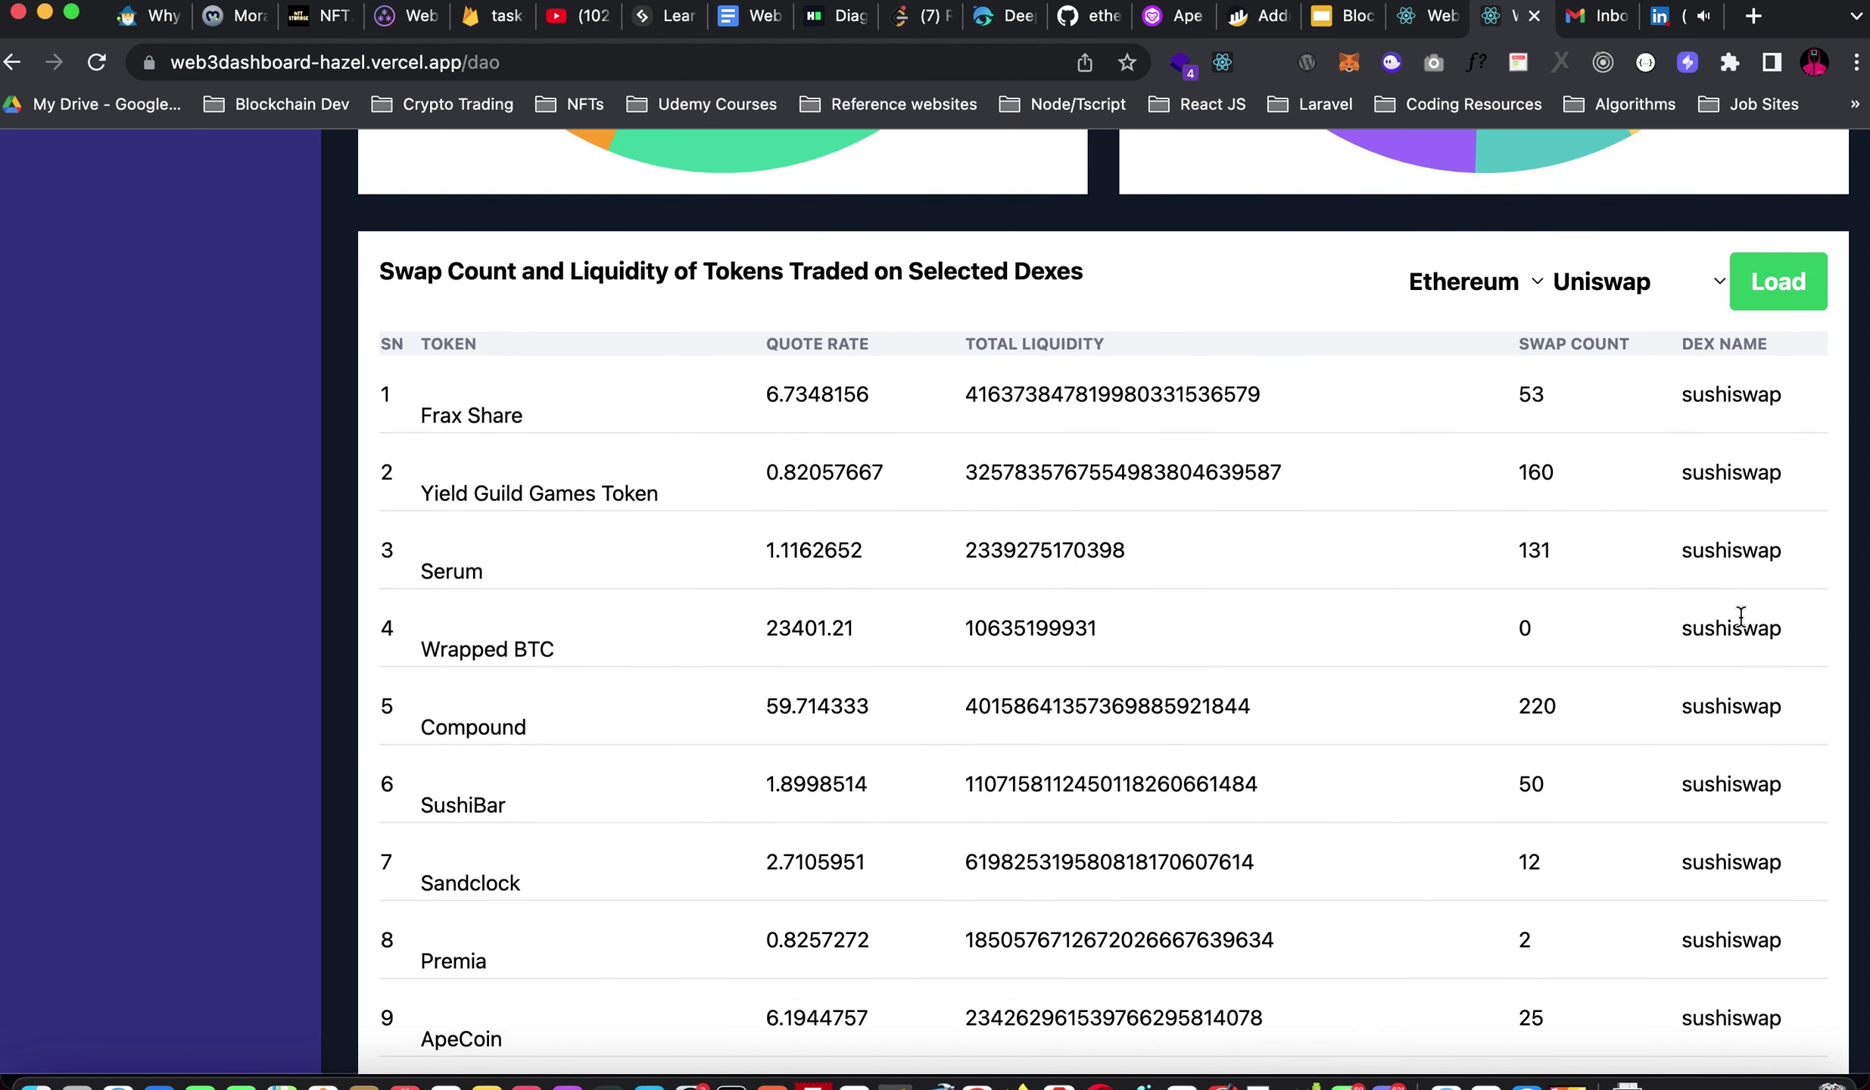
# Load the Spookyswap token table for the Fantom chain.
pyautogui.click(1537, 283)
pyautogui.click(1473, 359)
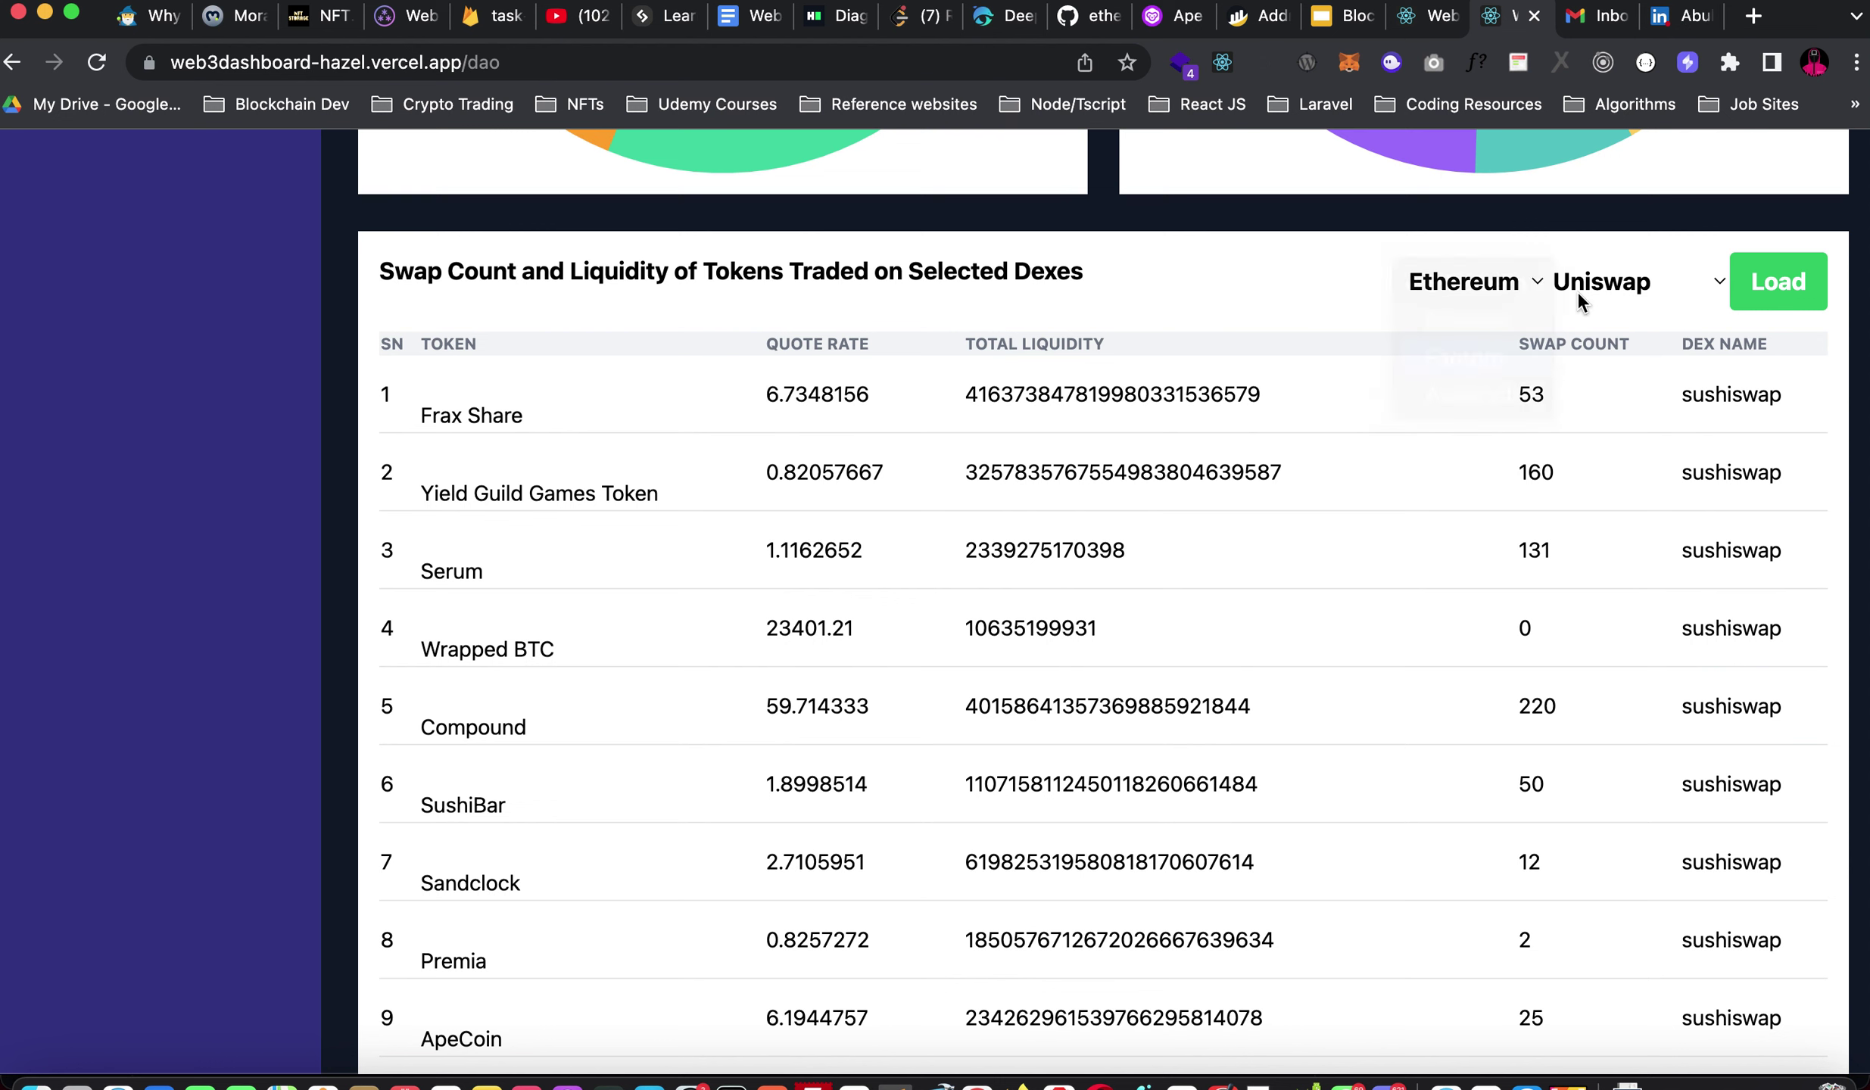
pyautogui.click(1610, 284)
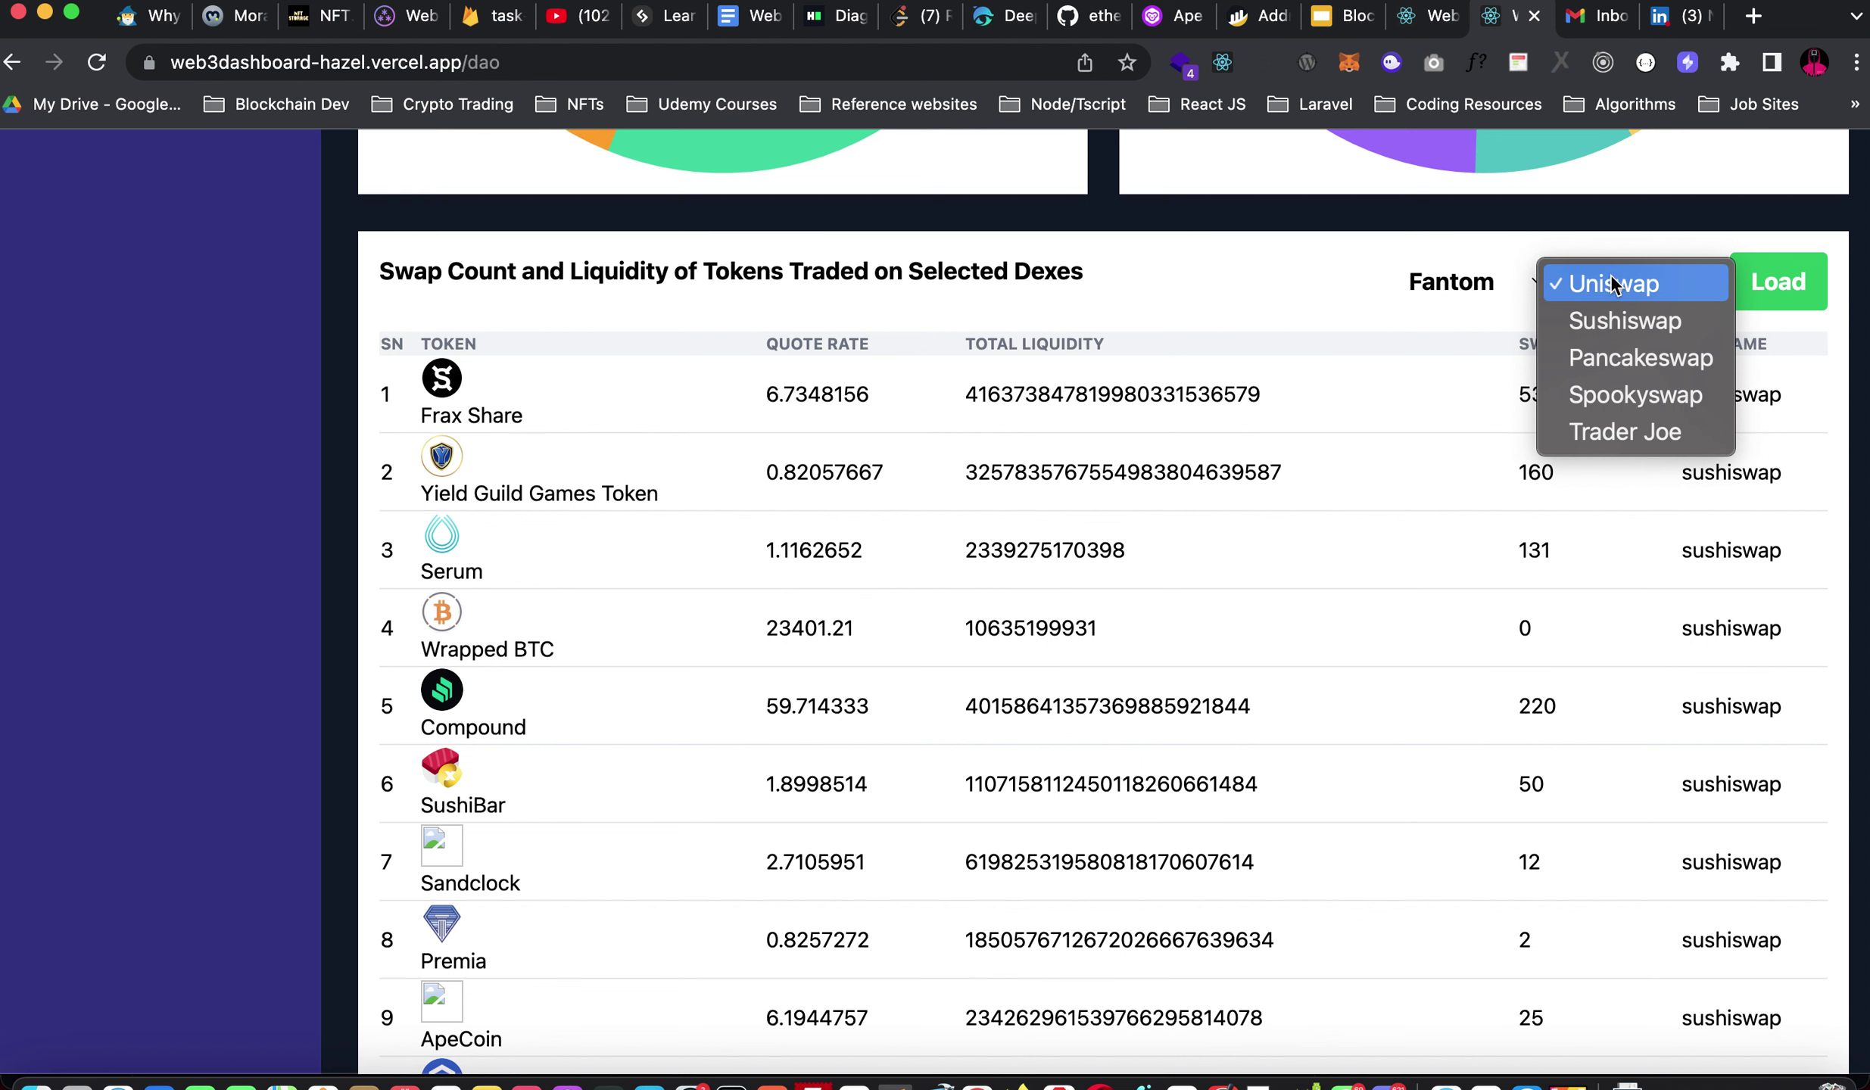
pyautogui.click(1651, 404)
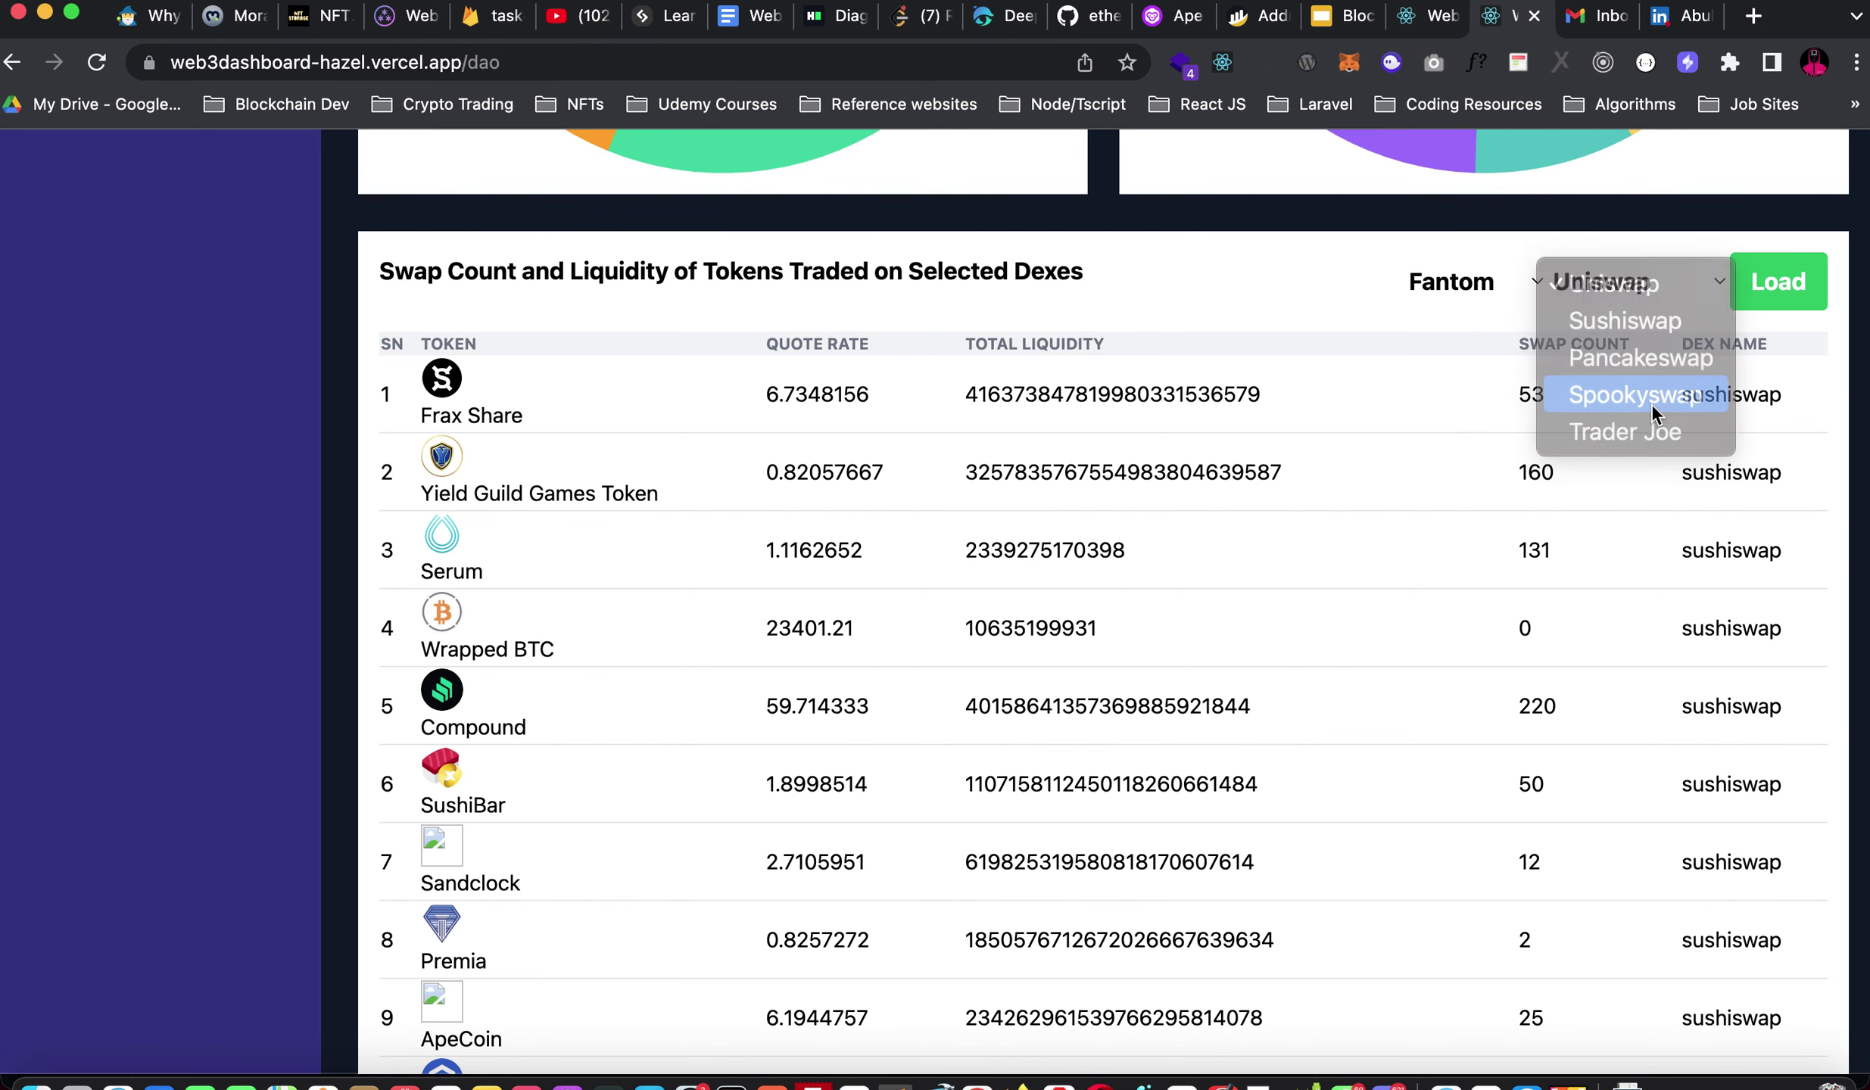
pyautogui.click(1777, 284)
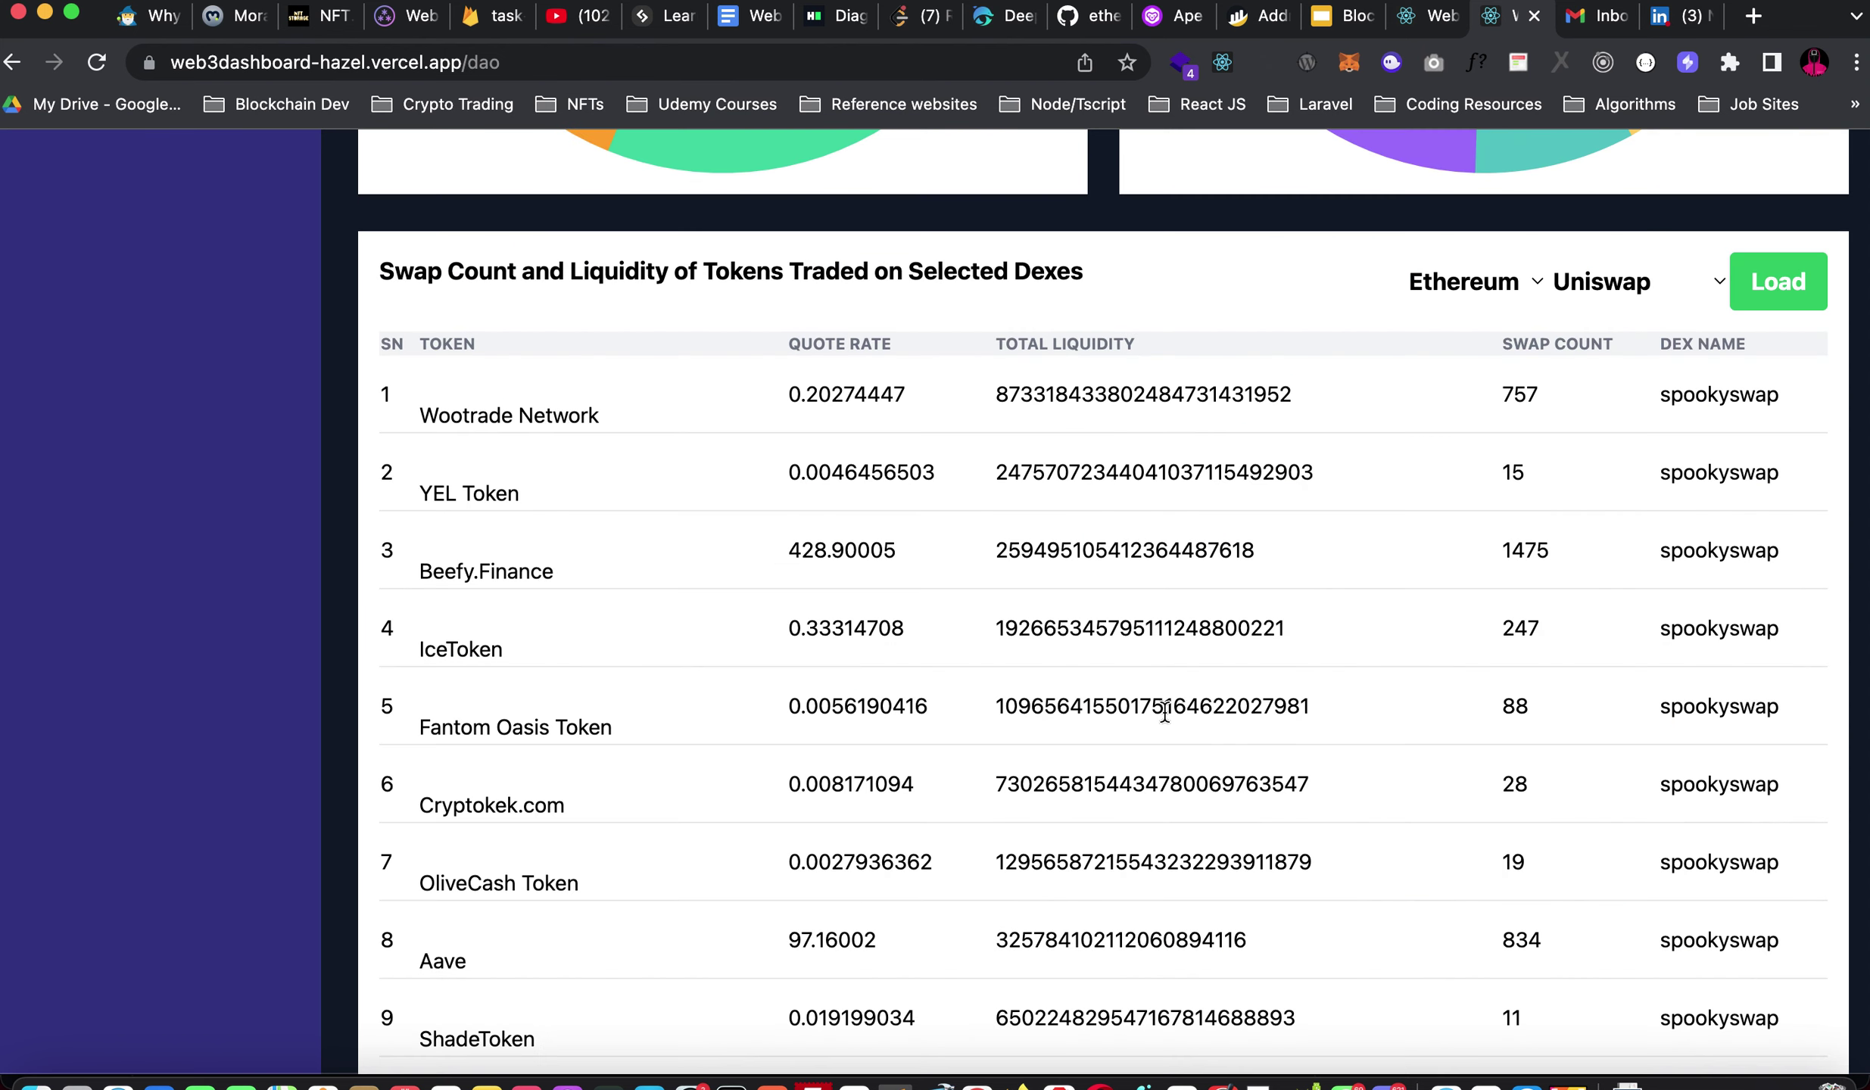
# Scroll through the Spookyswap results, led by Wootrade Network with 757 swaps.
pyautogui.scroll(-5, 1165, 712)
pyautogui.scroll(3, 1164, 712)
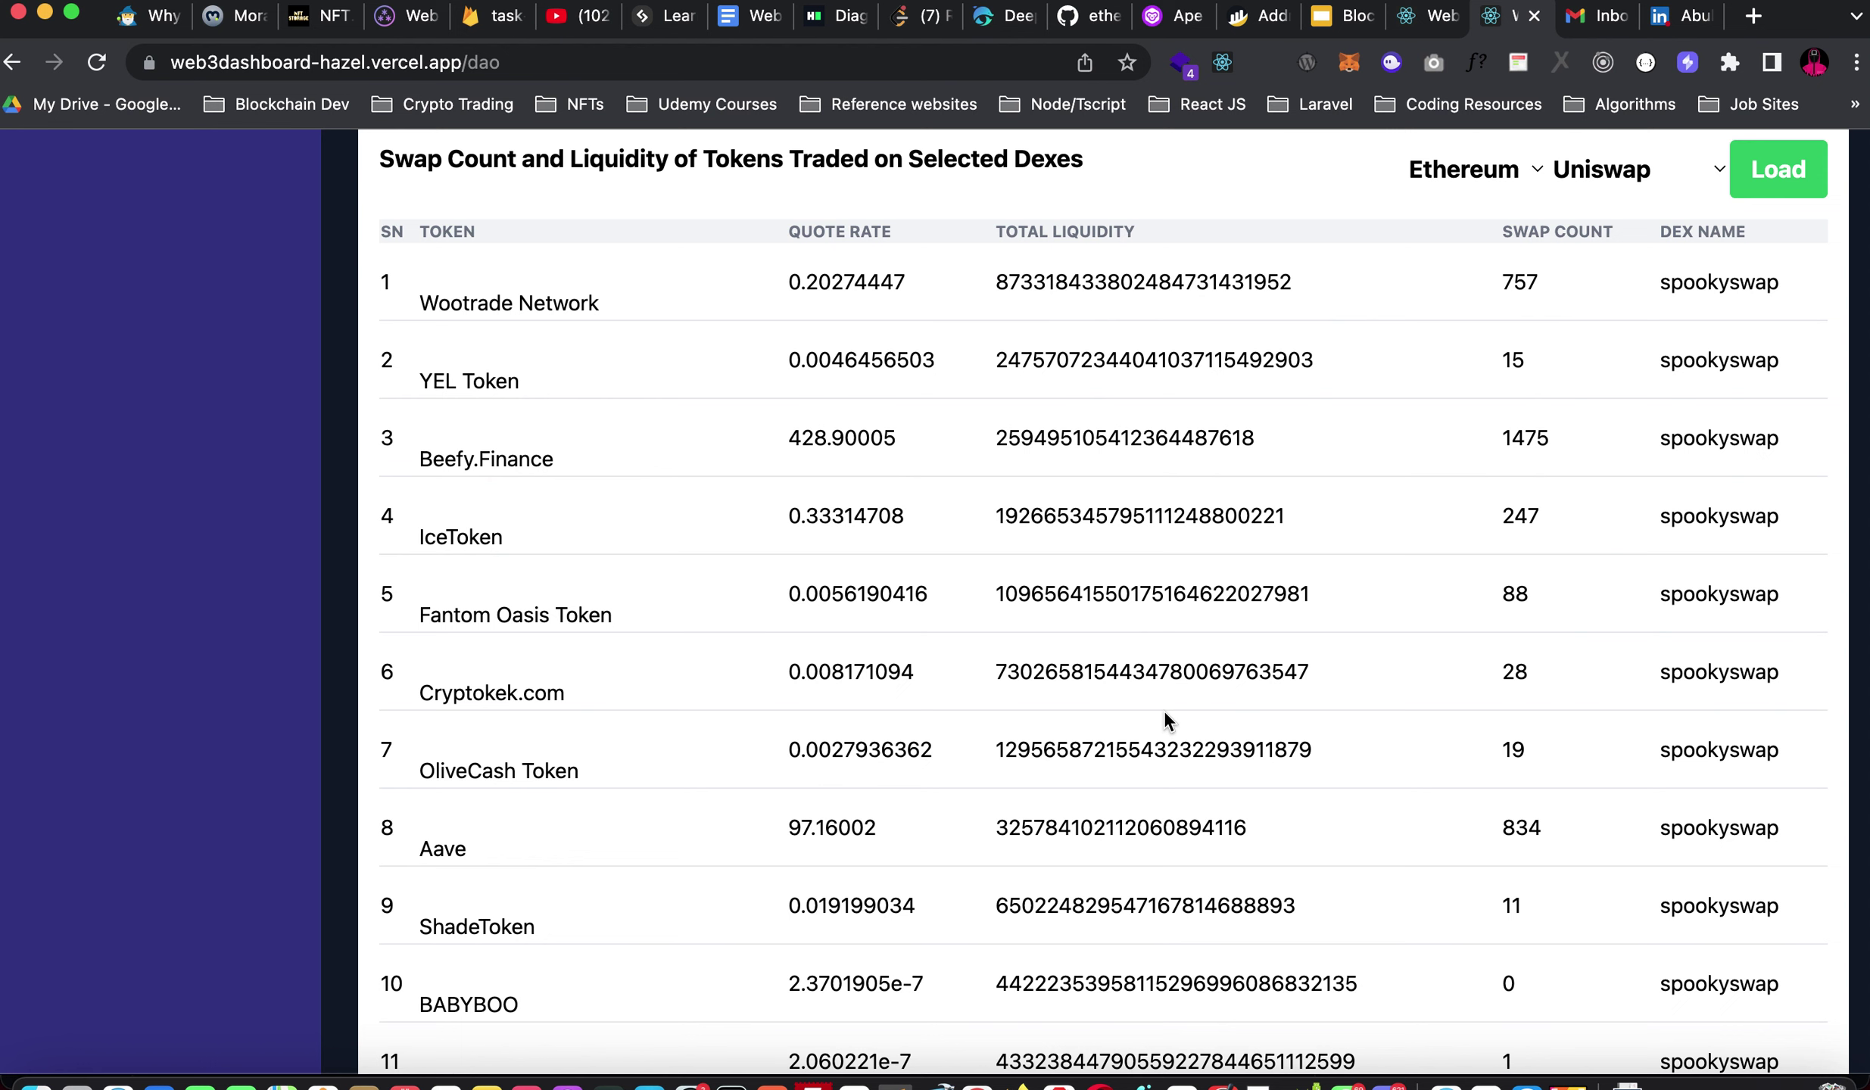
pyautogui.scroll(-2, 1164, 711)
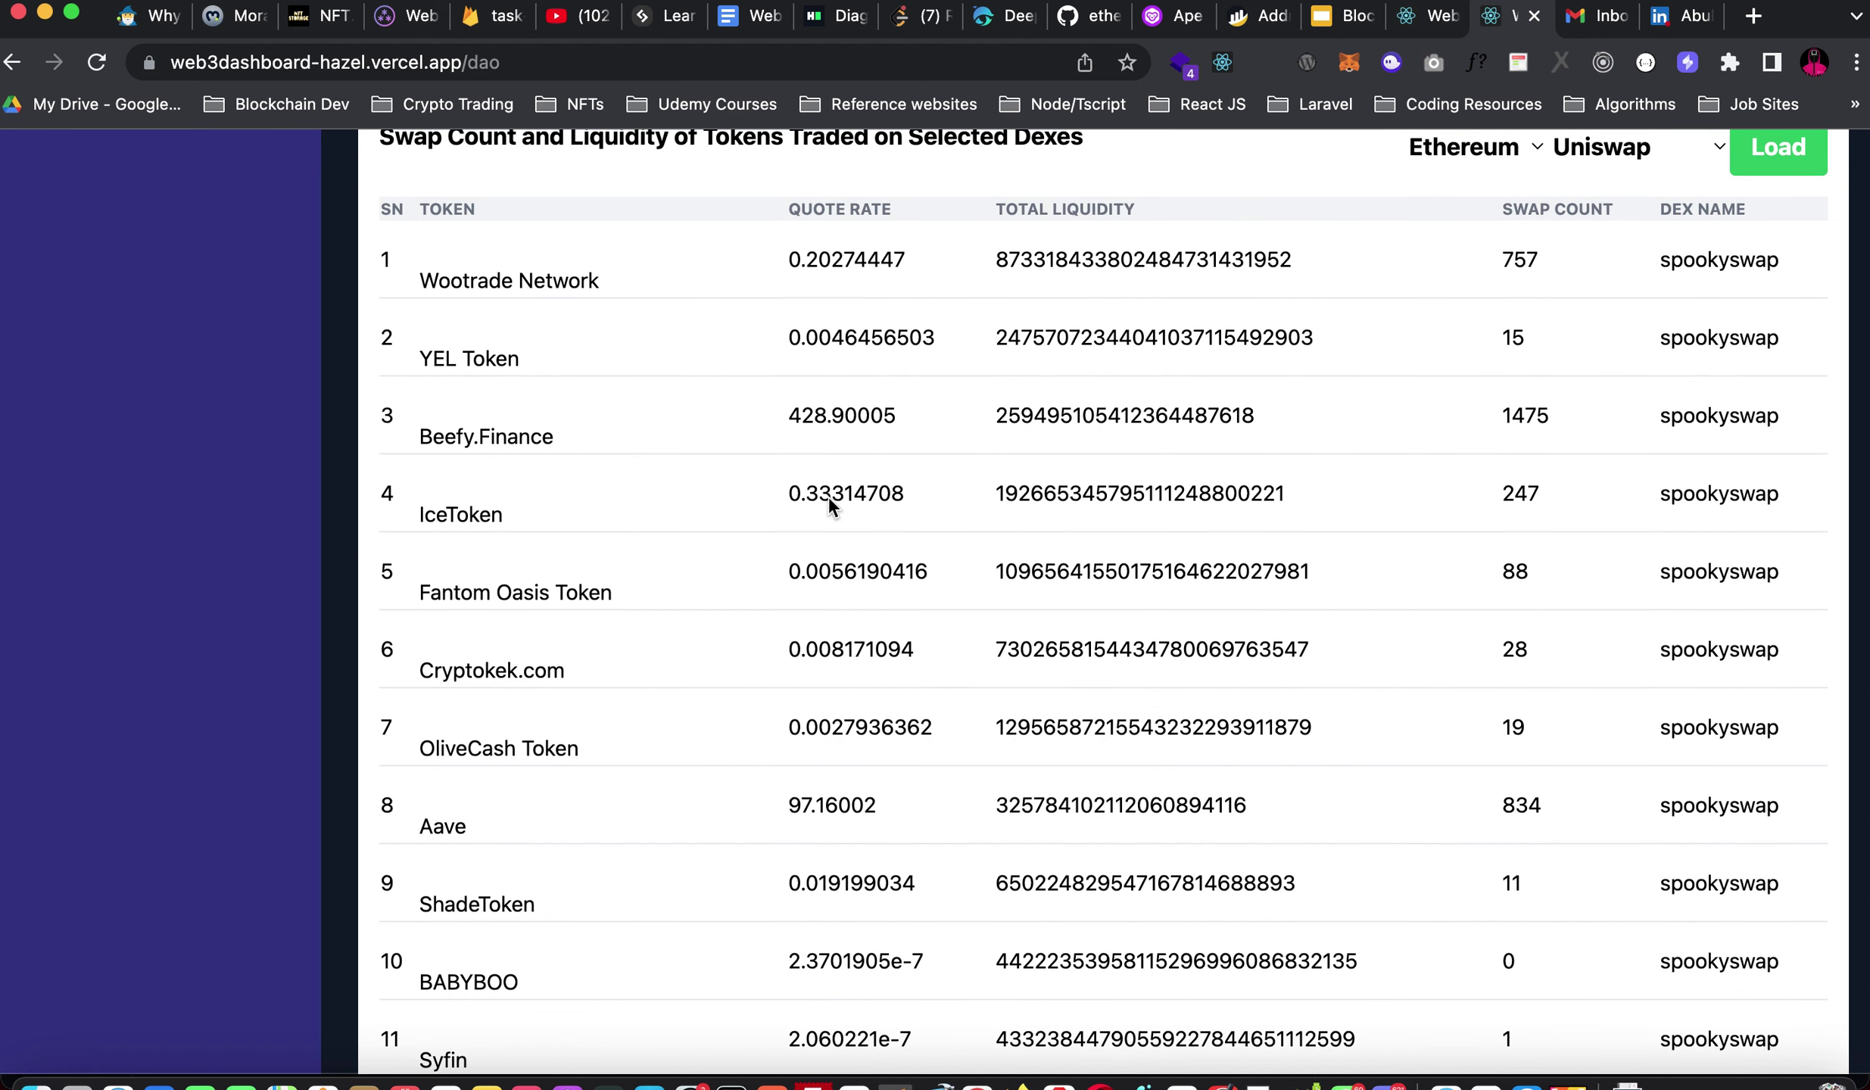
pyautogui.scroll(-2, 472, 748)
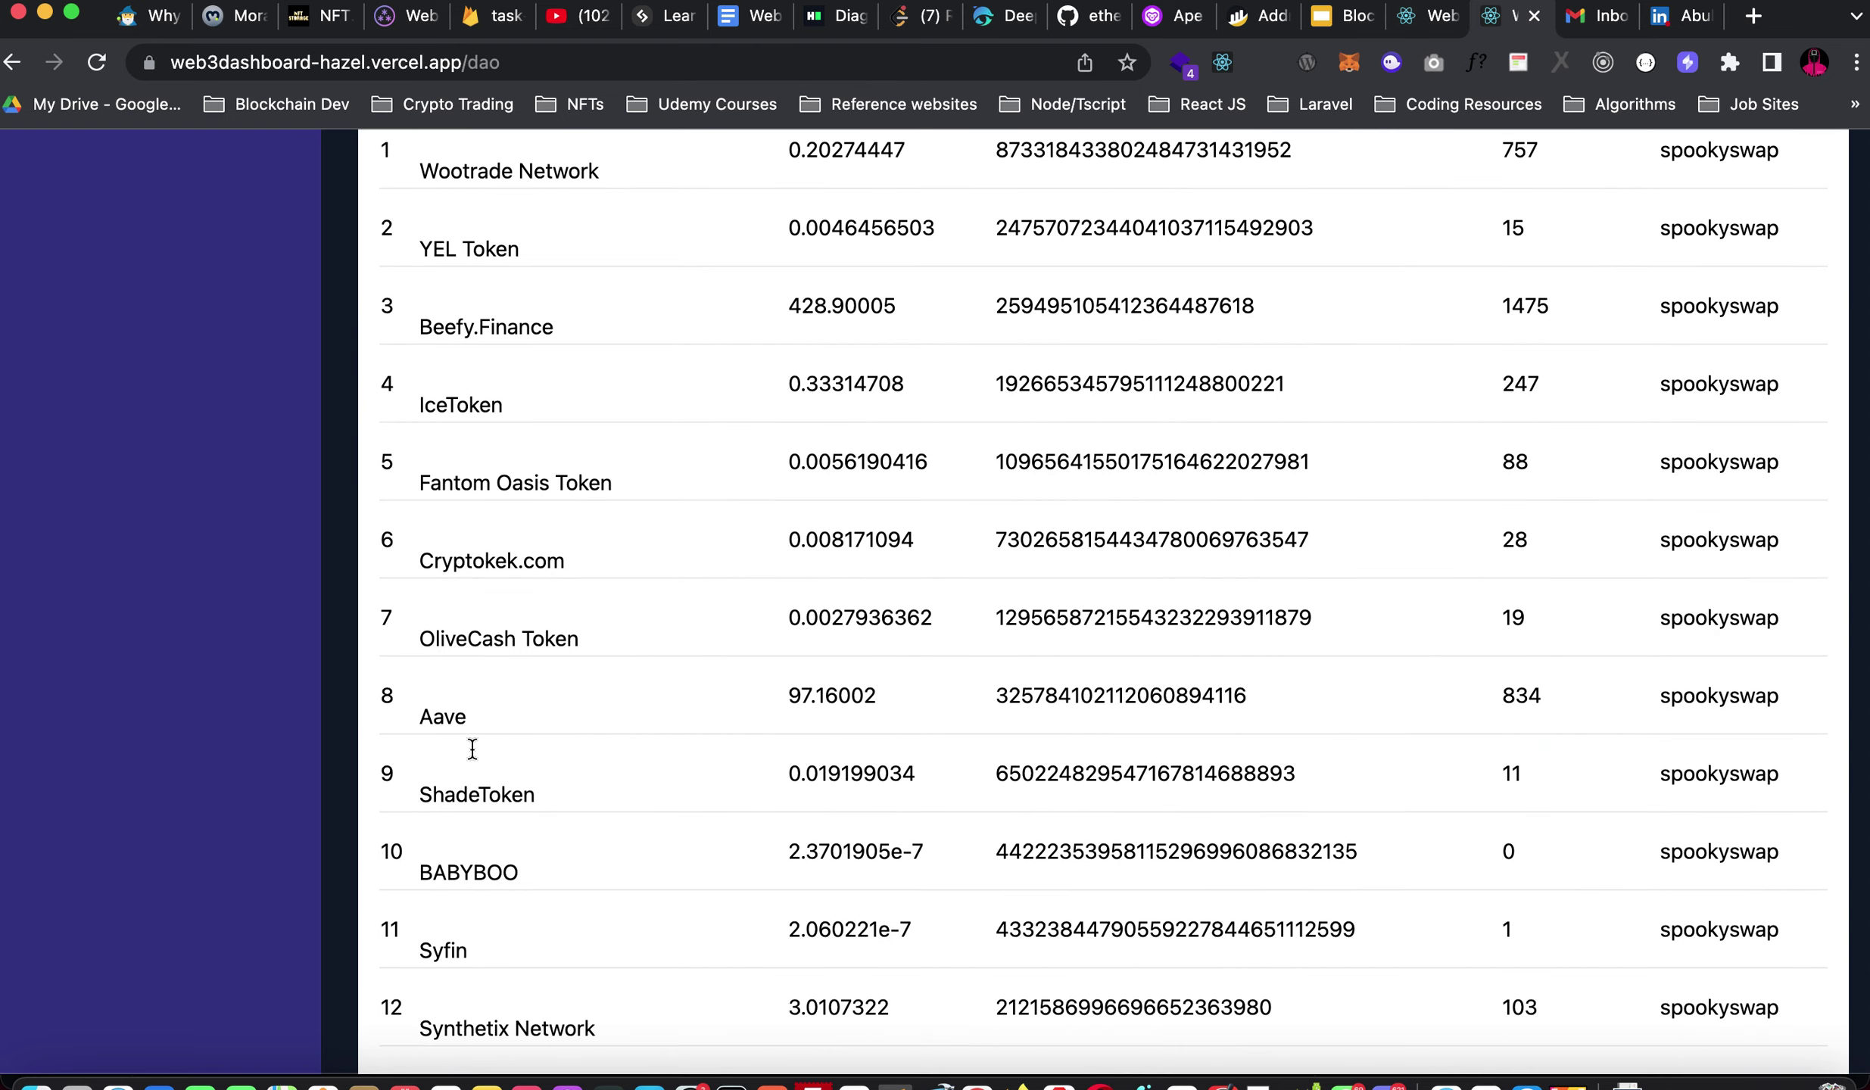
pyautogui.scroll(3, 757, 530)
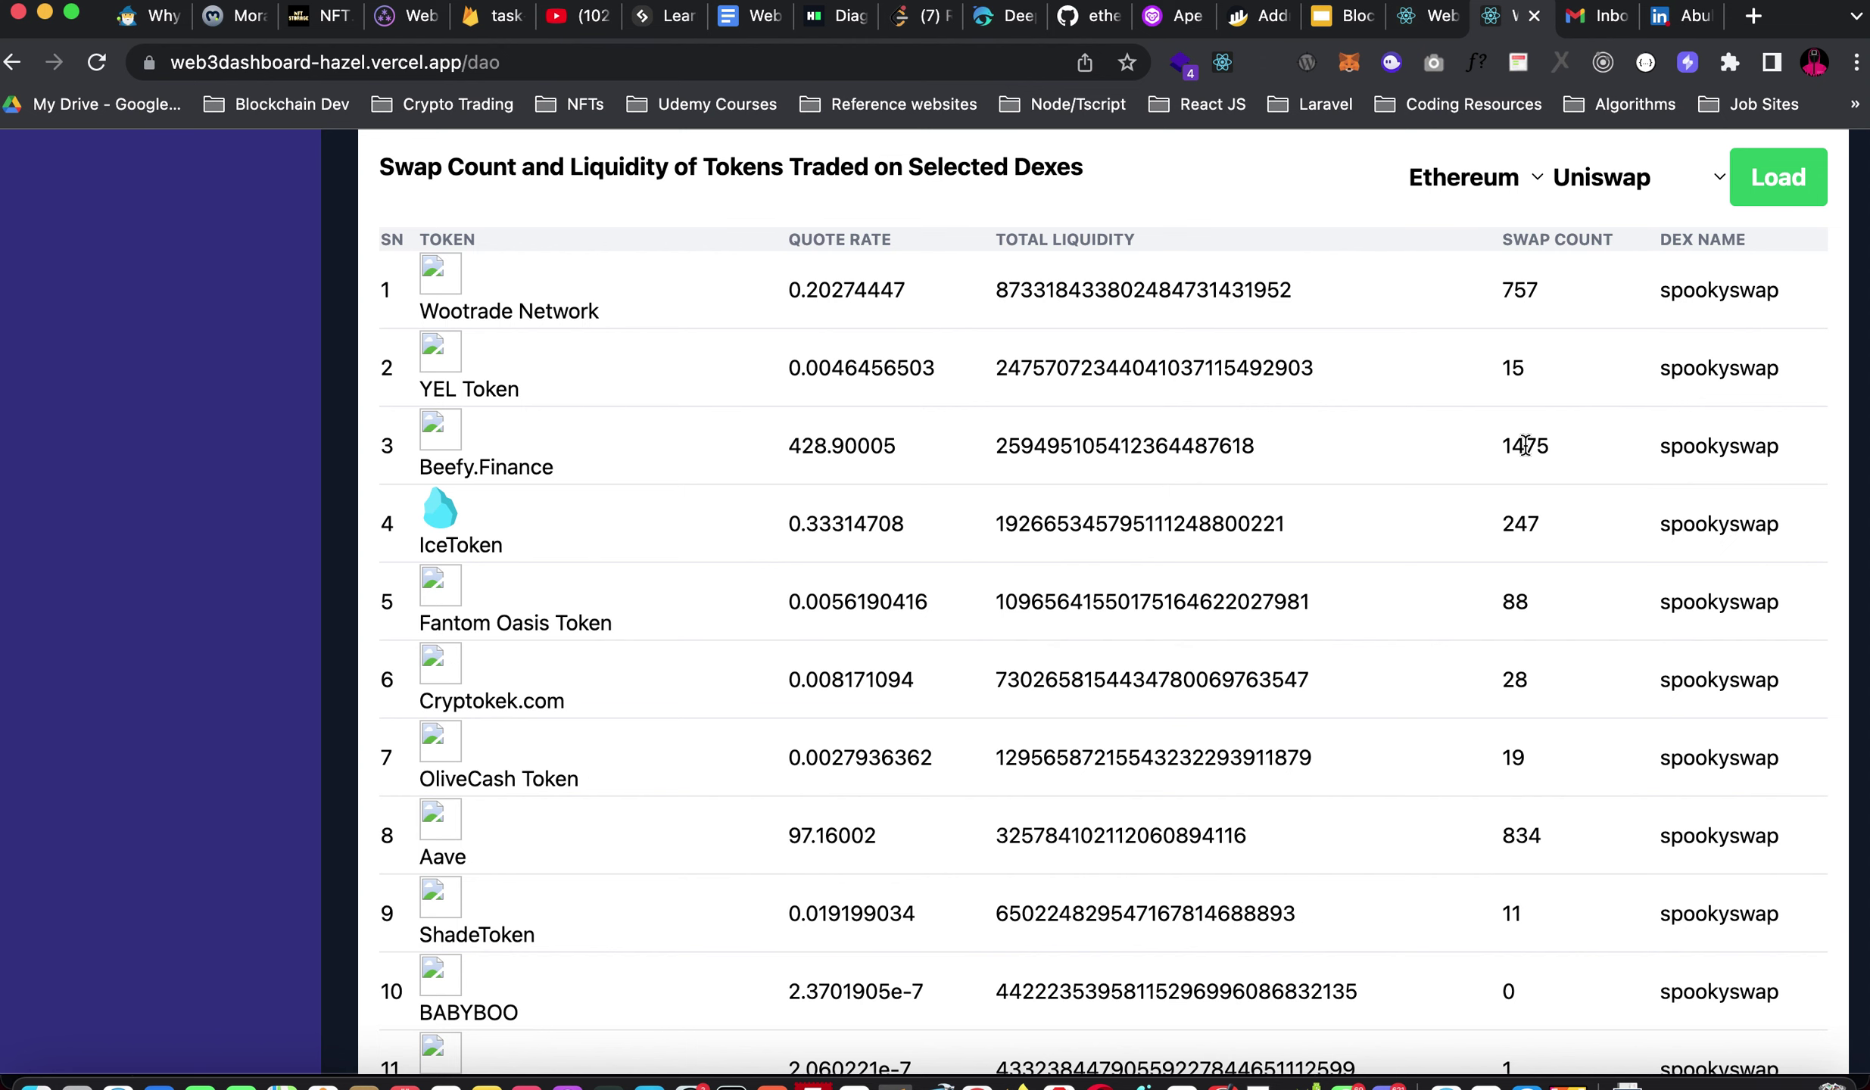
pyautogui.scroll(-10, 1524, 445)
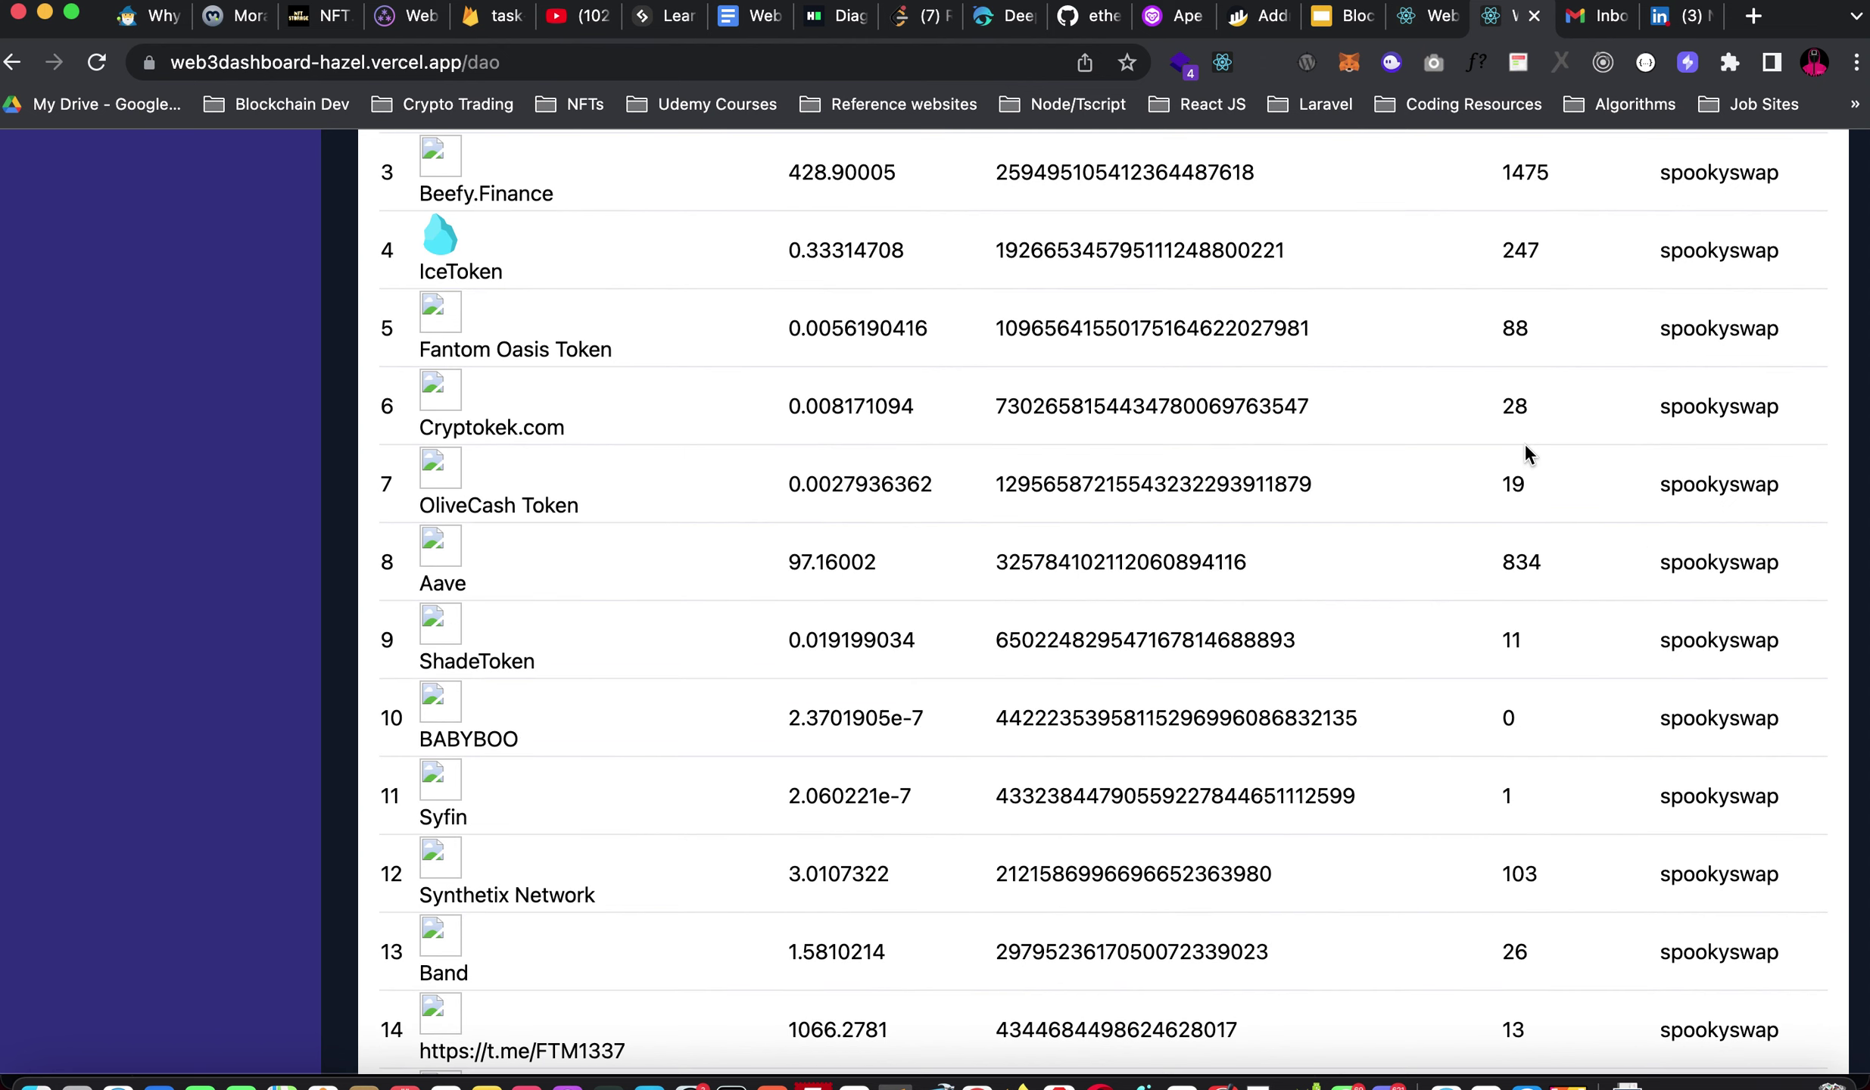
pyautogui.scroll(20, 1524, 443)
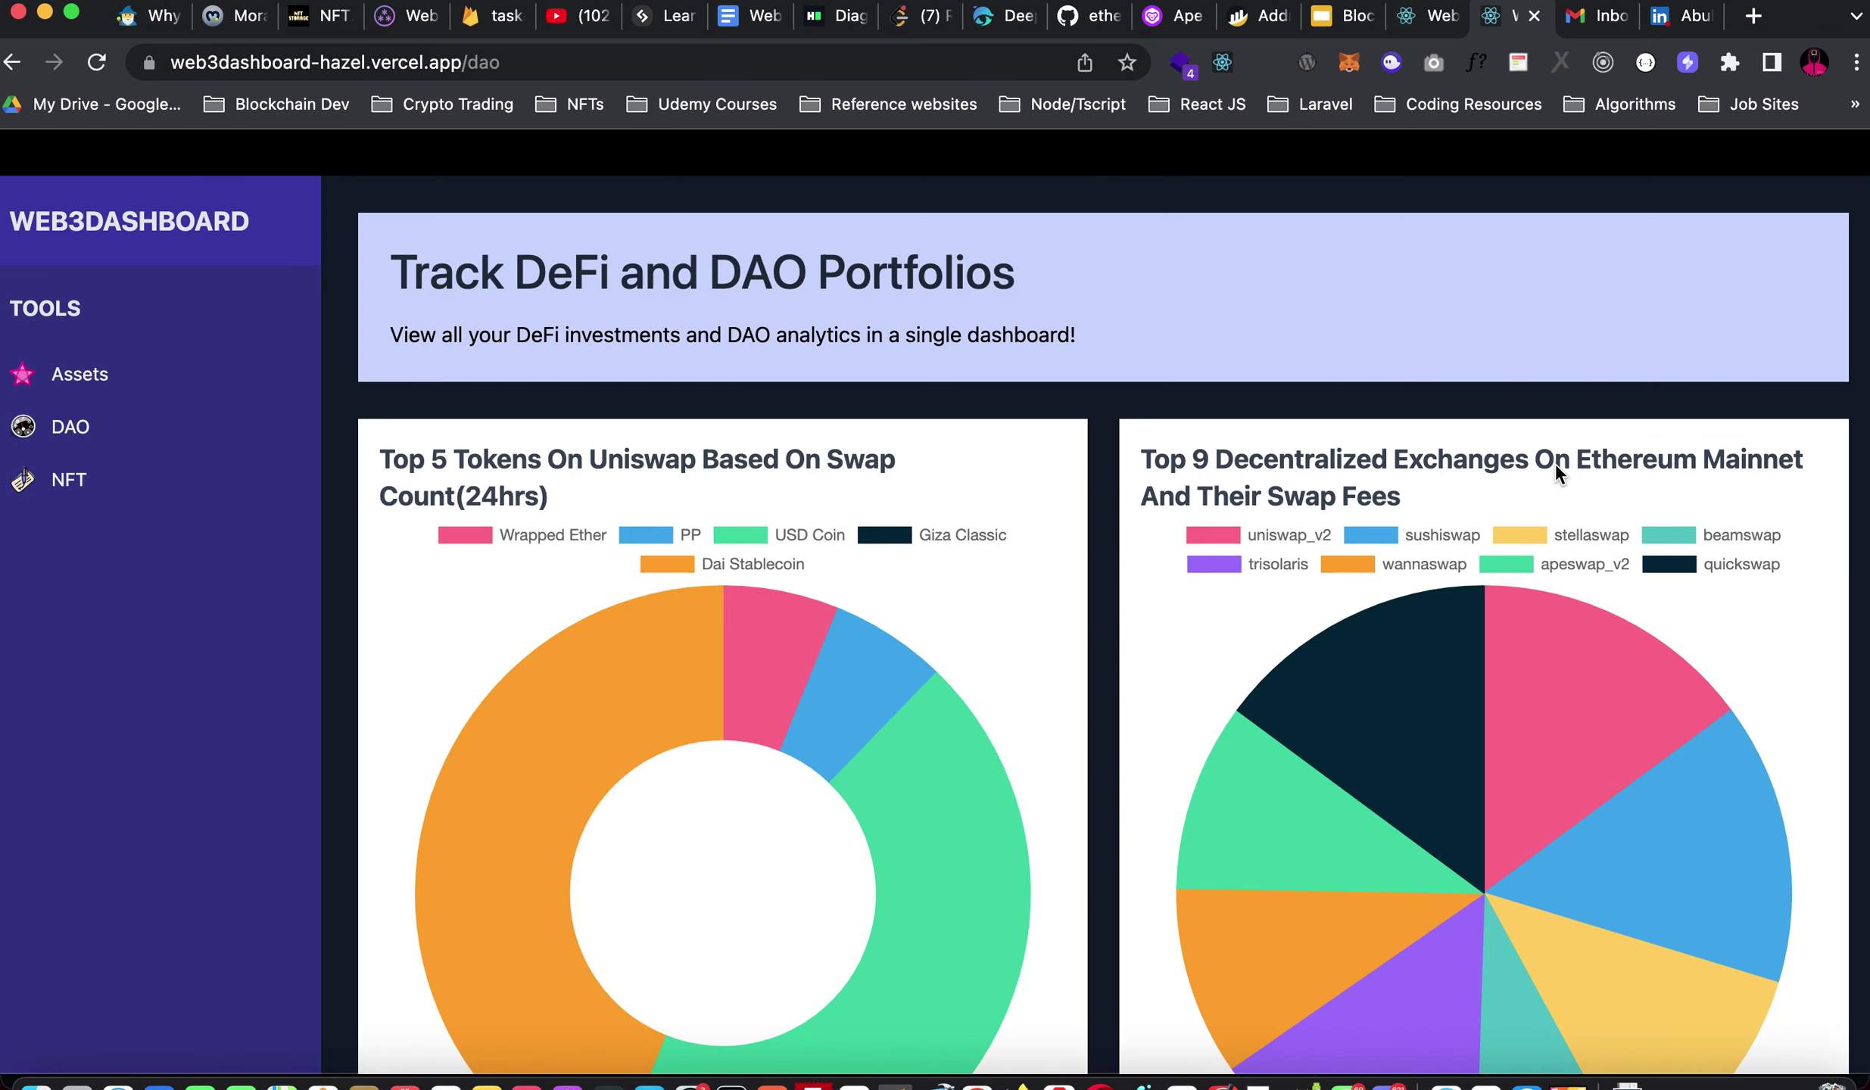
pyautogui.scroll(-10, 1555, 463)
pyautogui.click(1501, 510)
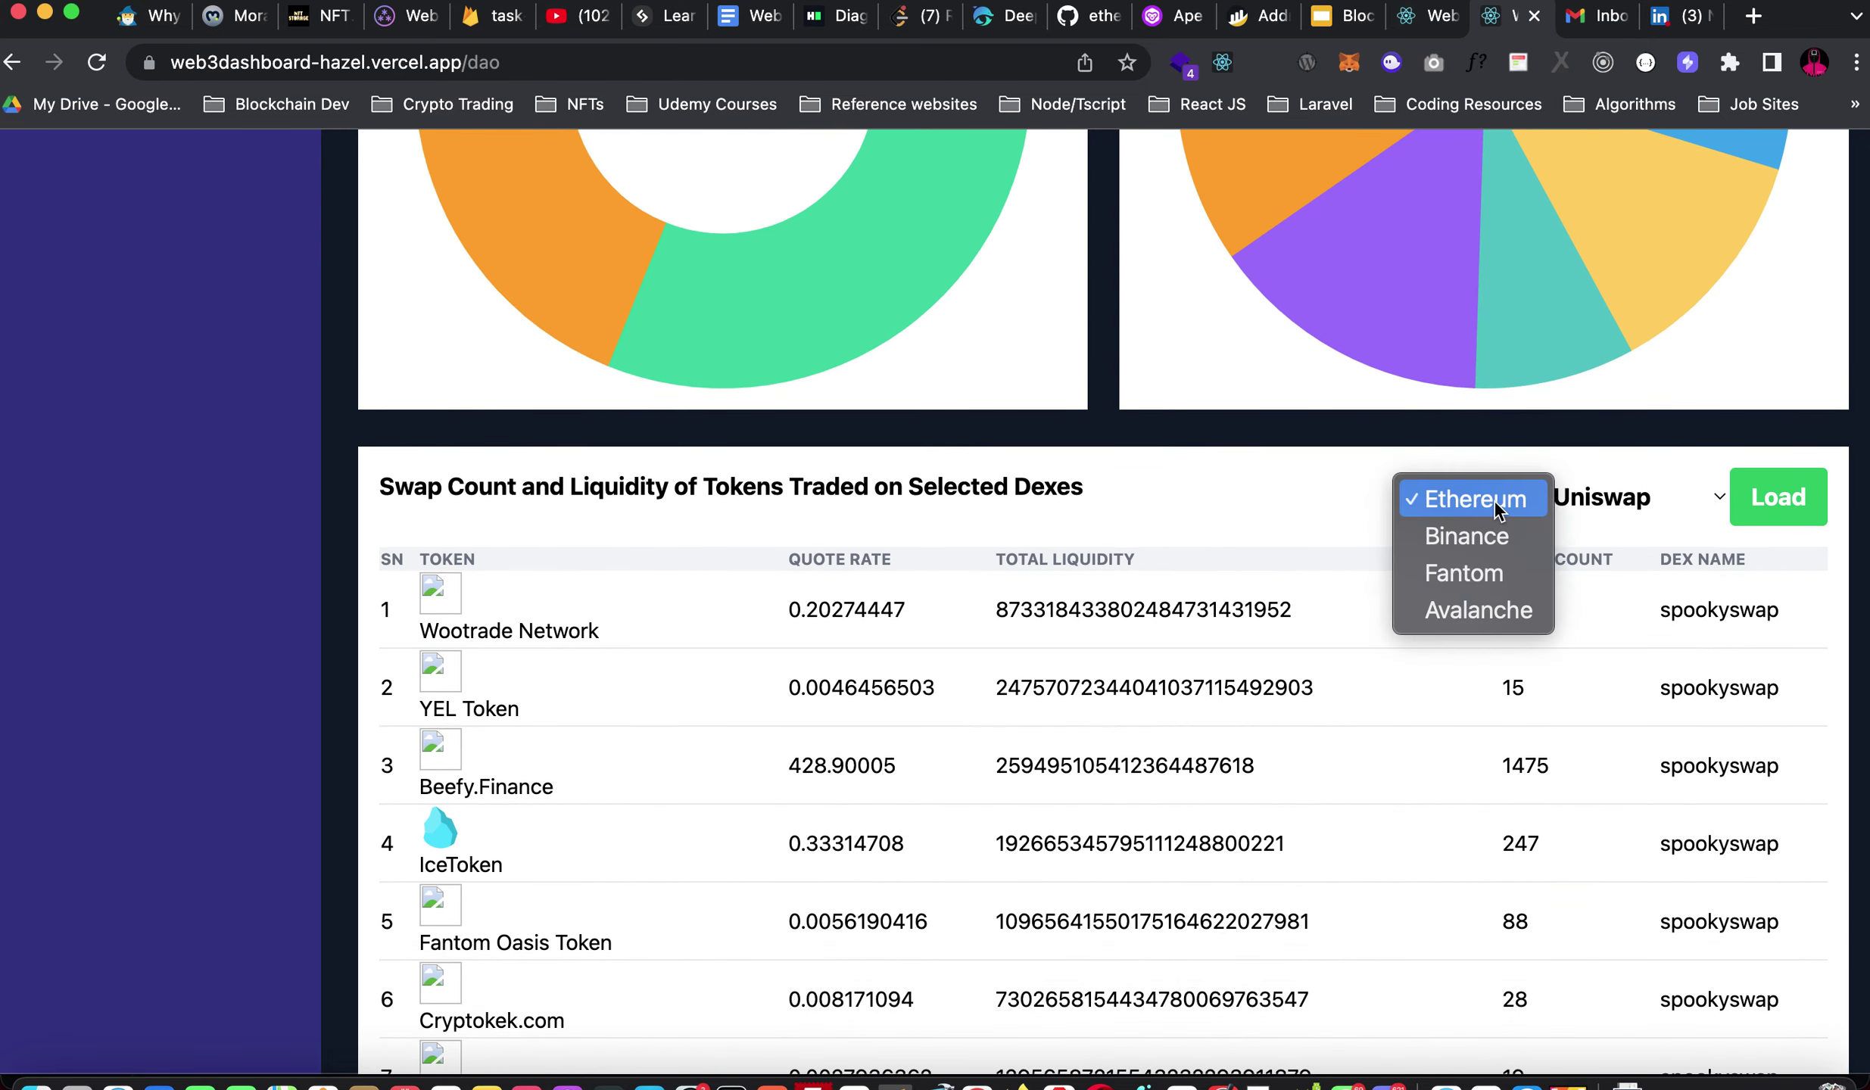
pyautogui.click(1484, 609)
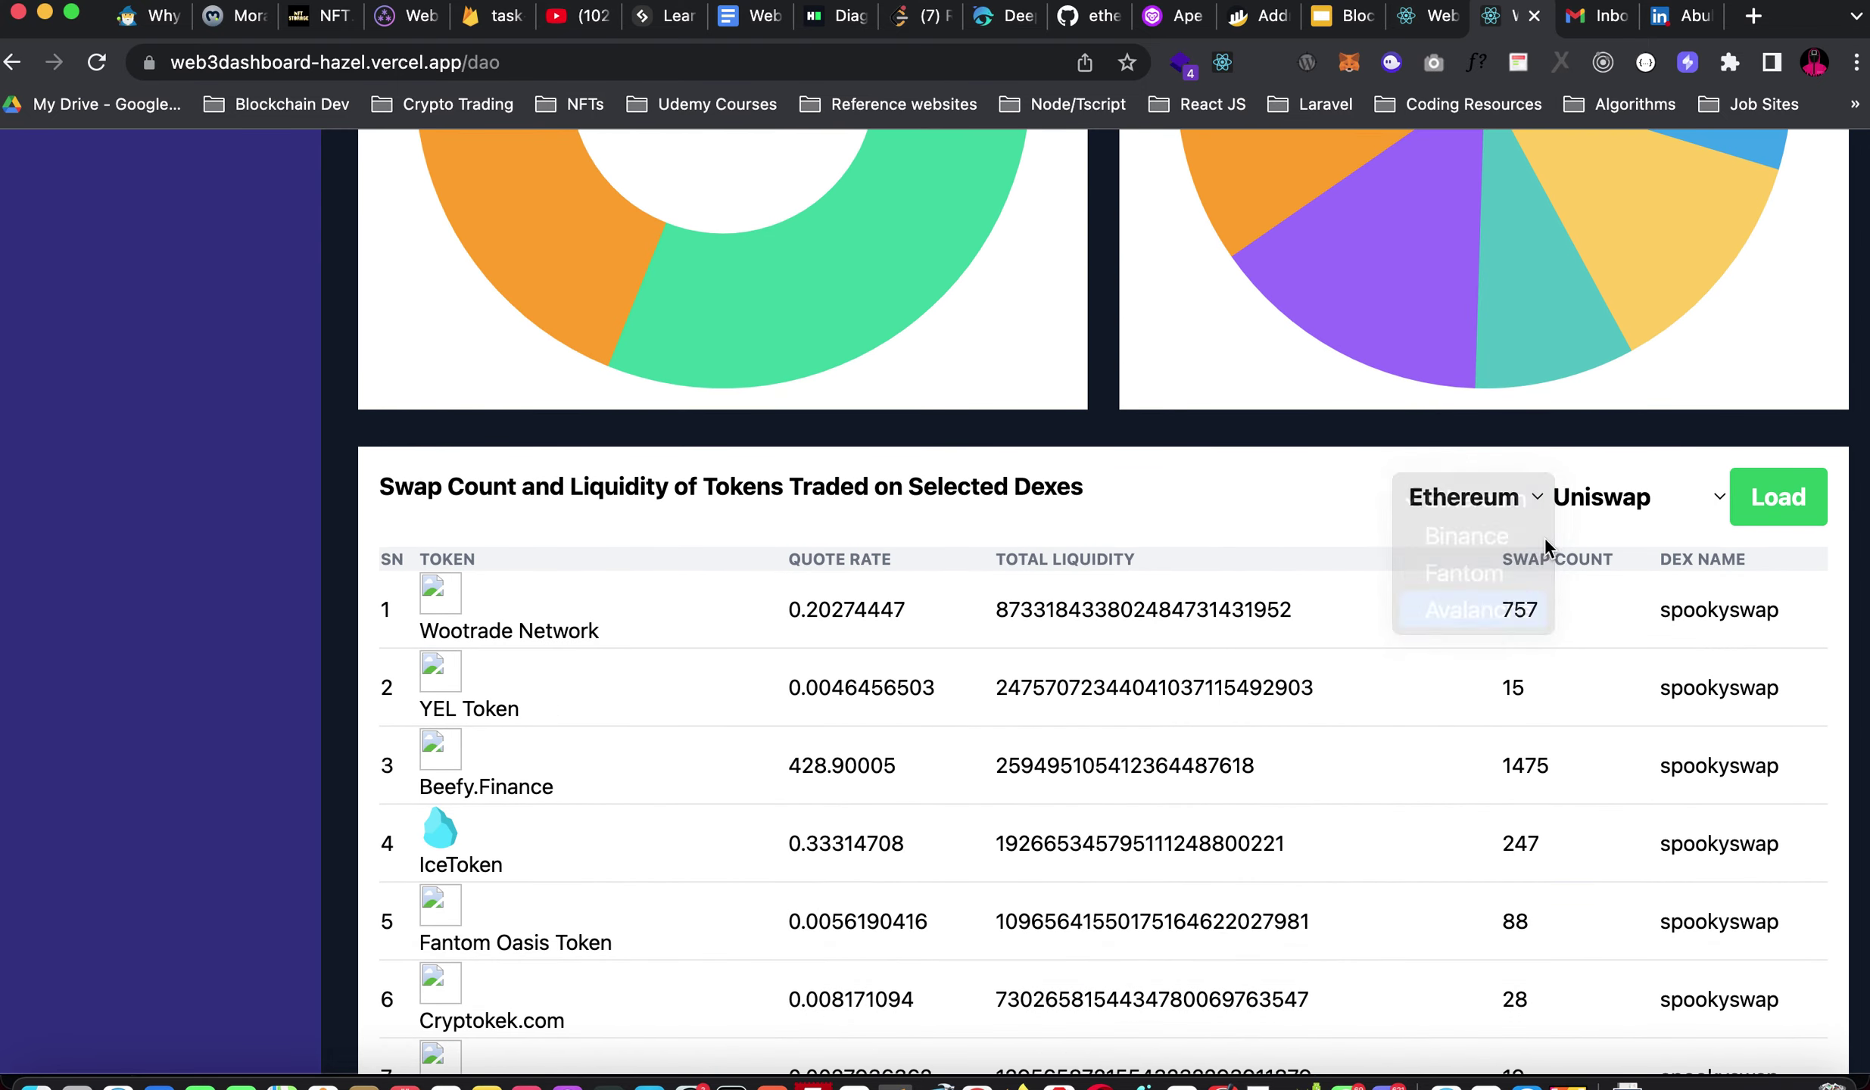
pyautogui.click(1603, 507)
pyautogui.click(1627, 648)
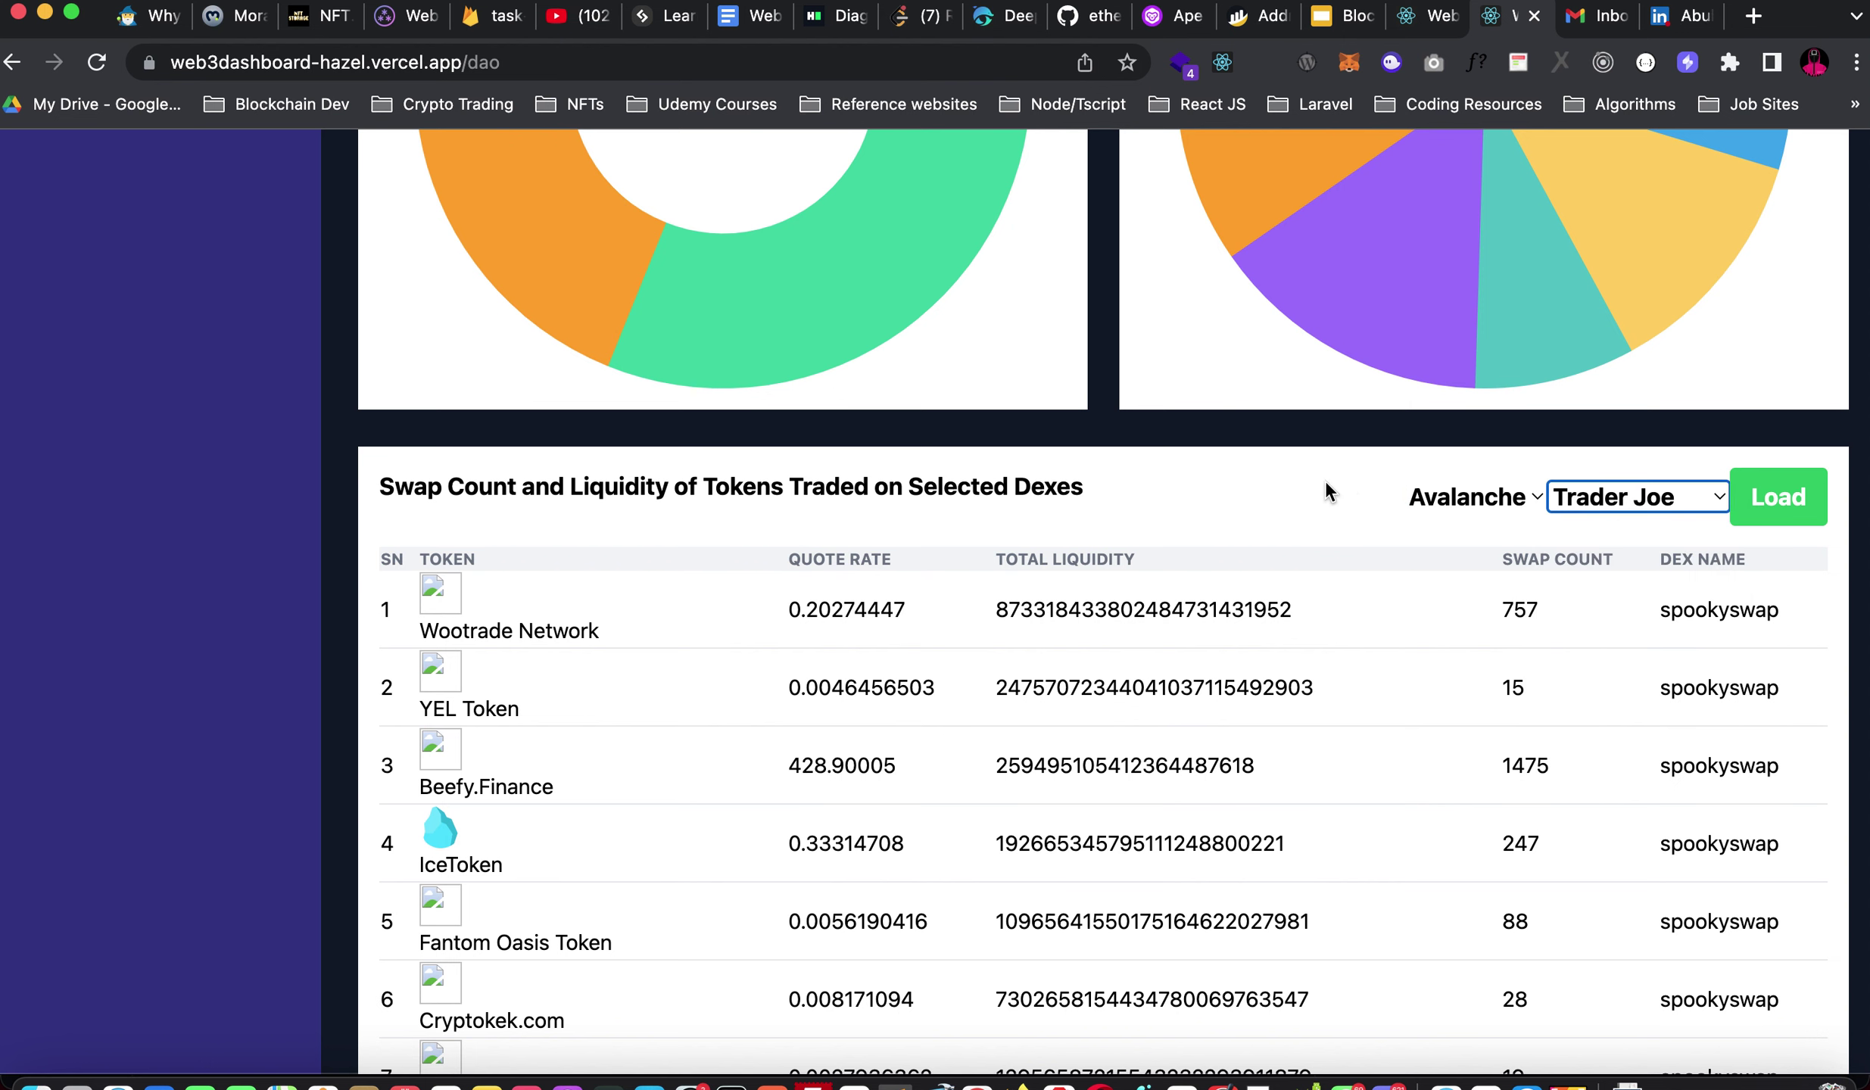
pyautogui.scroll(-3, 1325, 484)
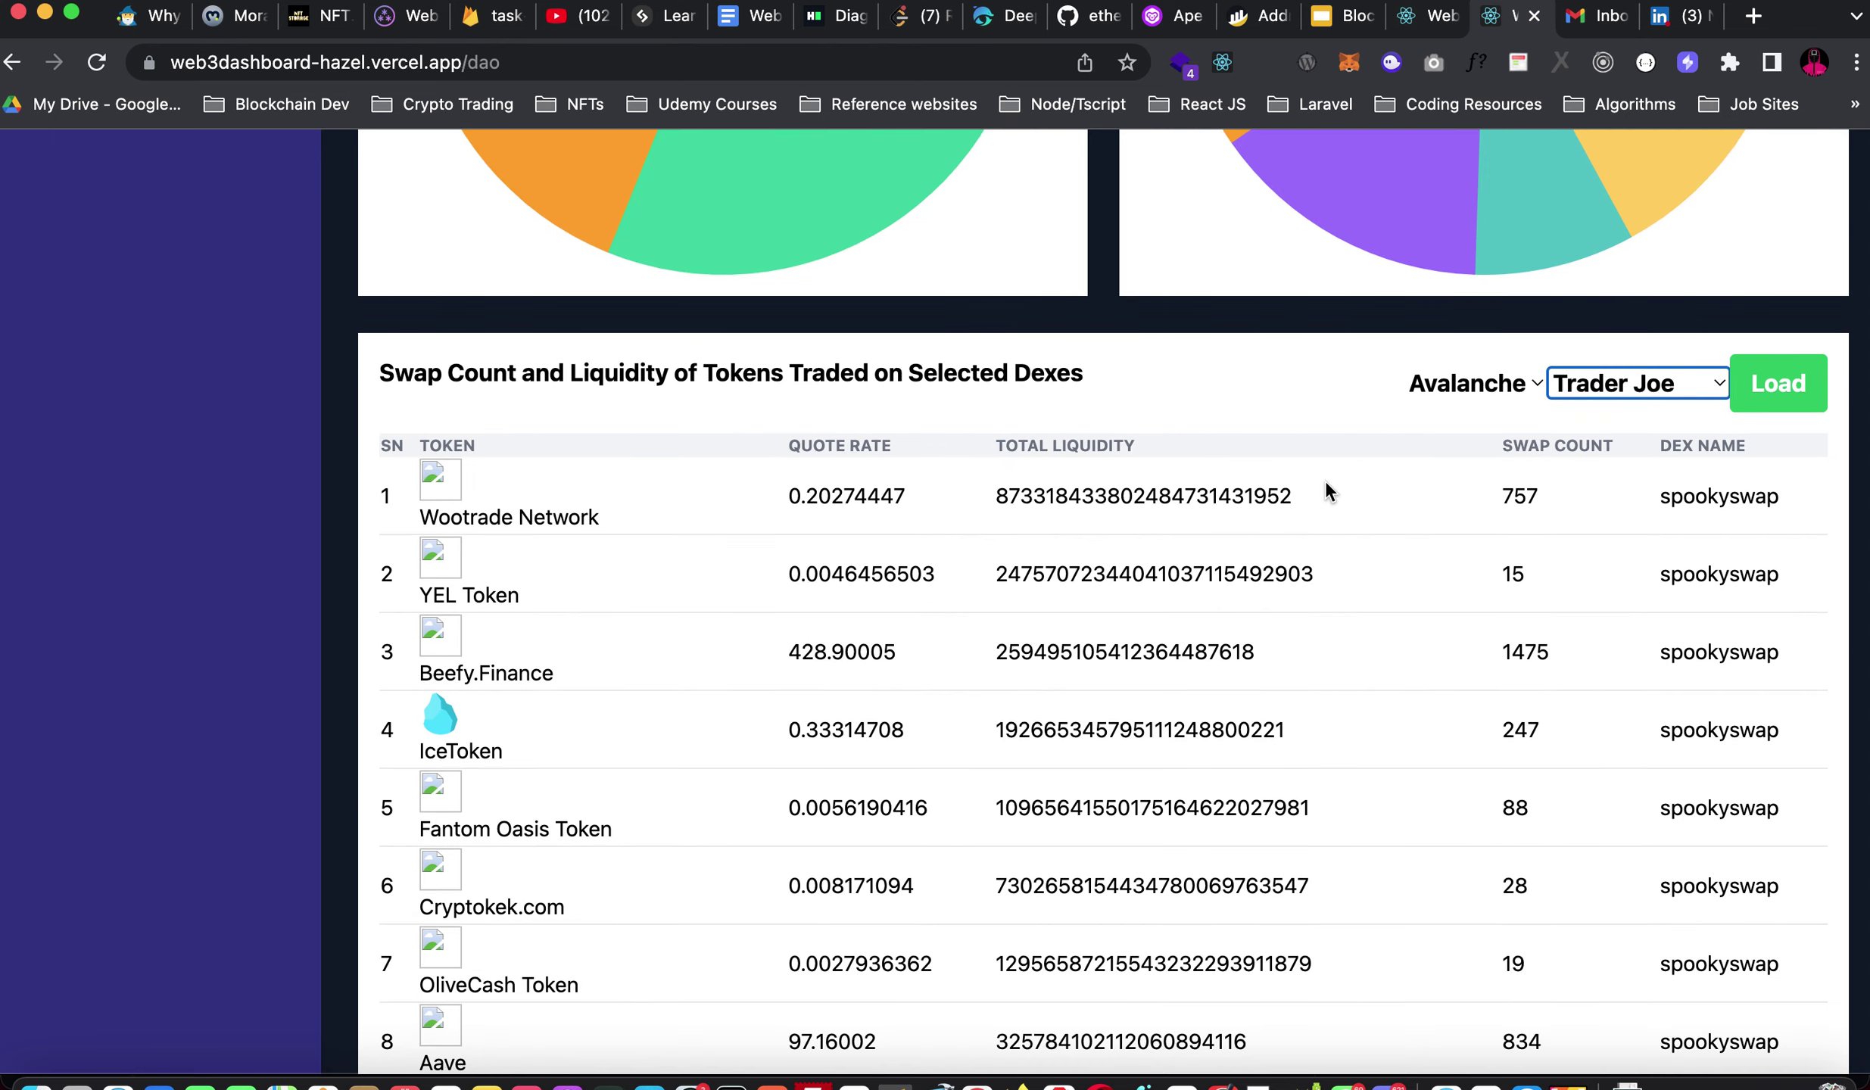
pyautogui.click(1764, 383)
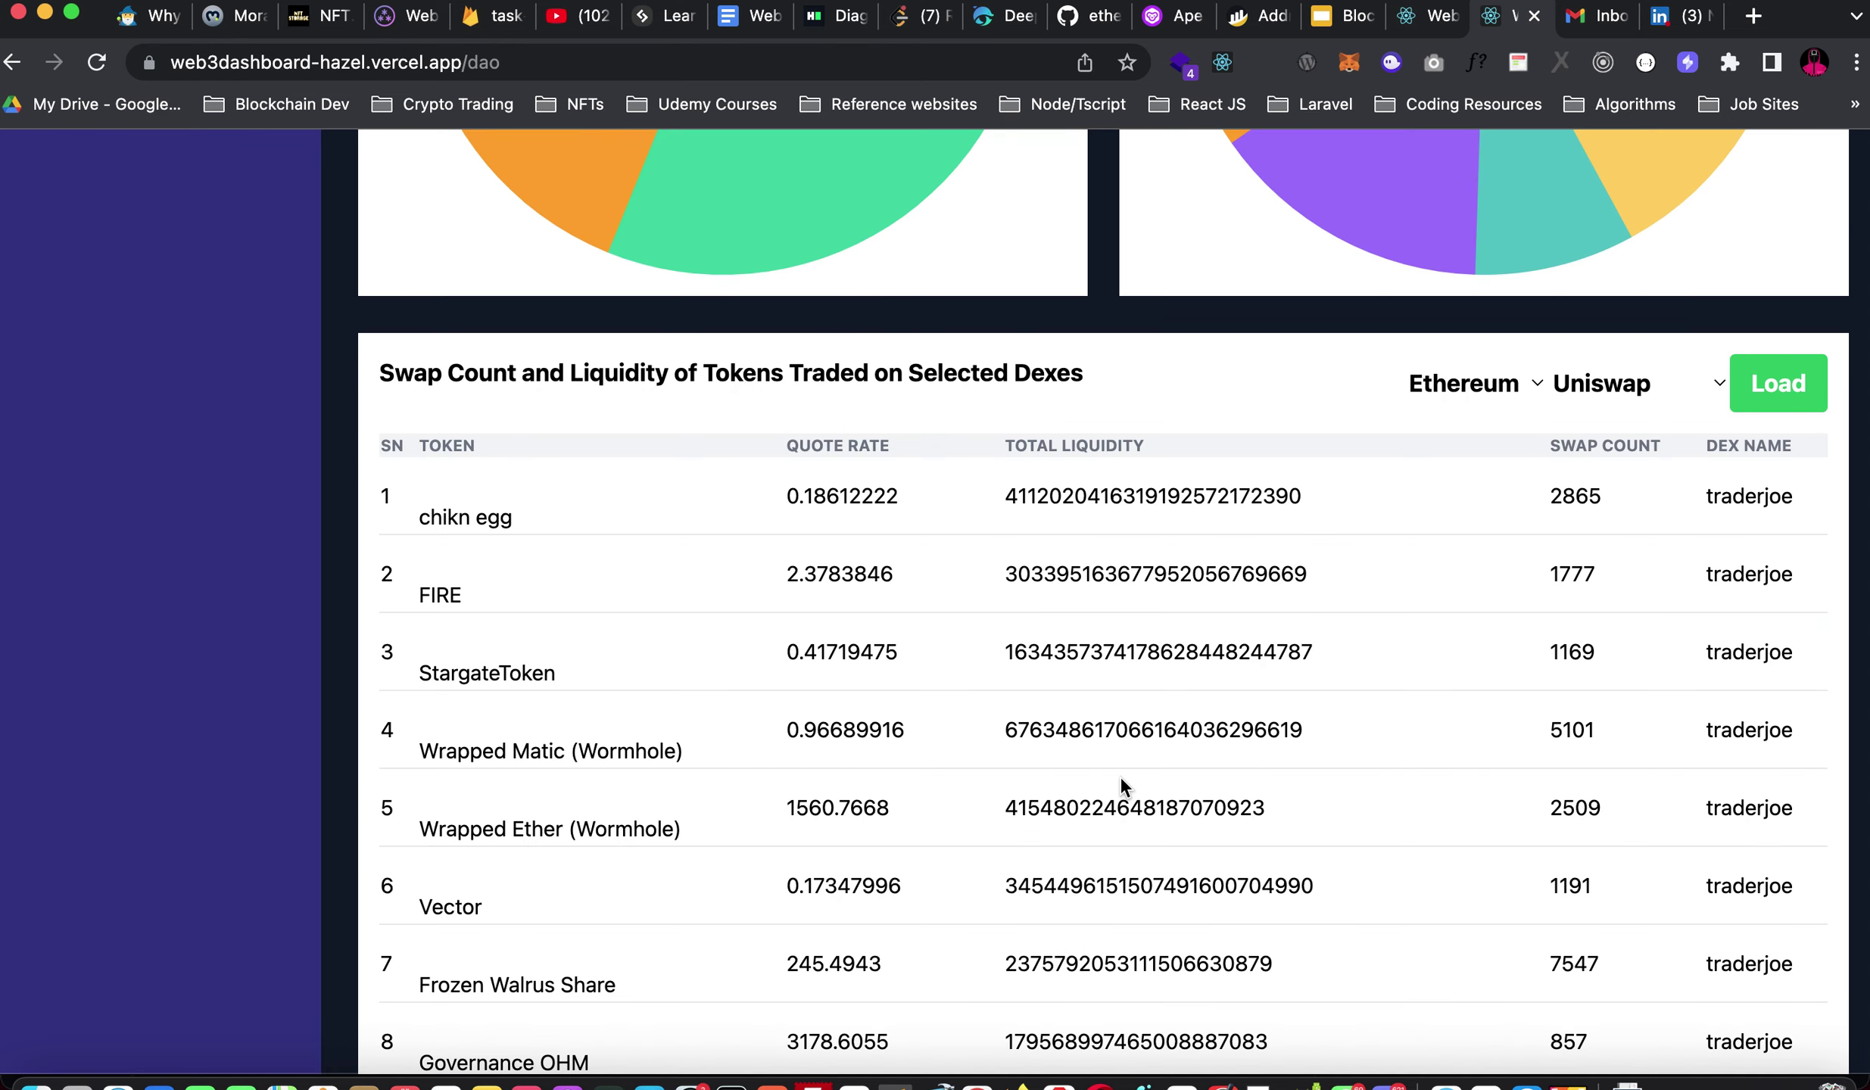
pyautogui.scroll(-2, 1119, 776)
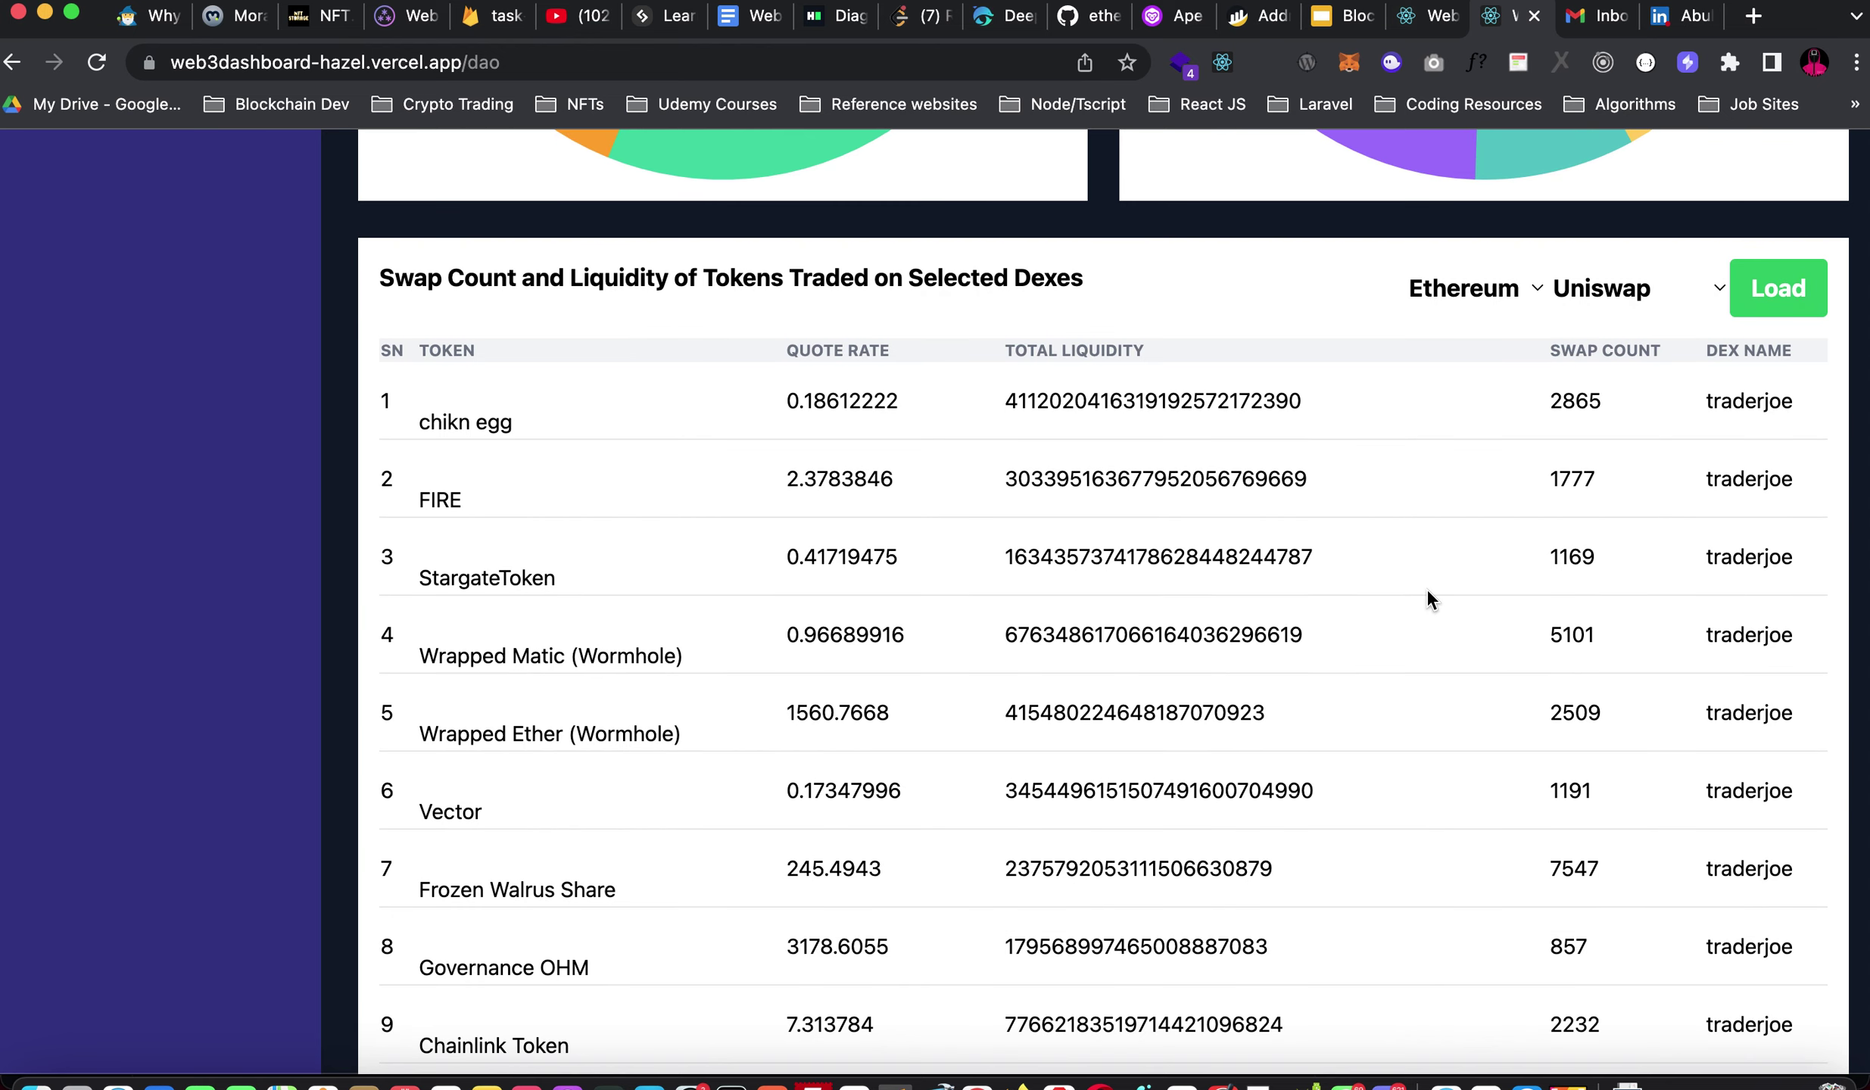
pyautogui.scroll(-1, 1428, 608)
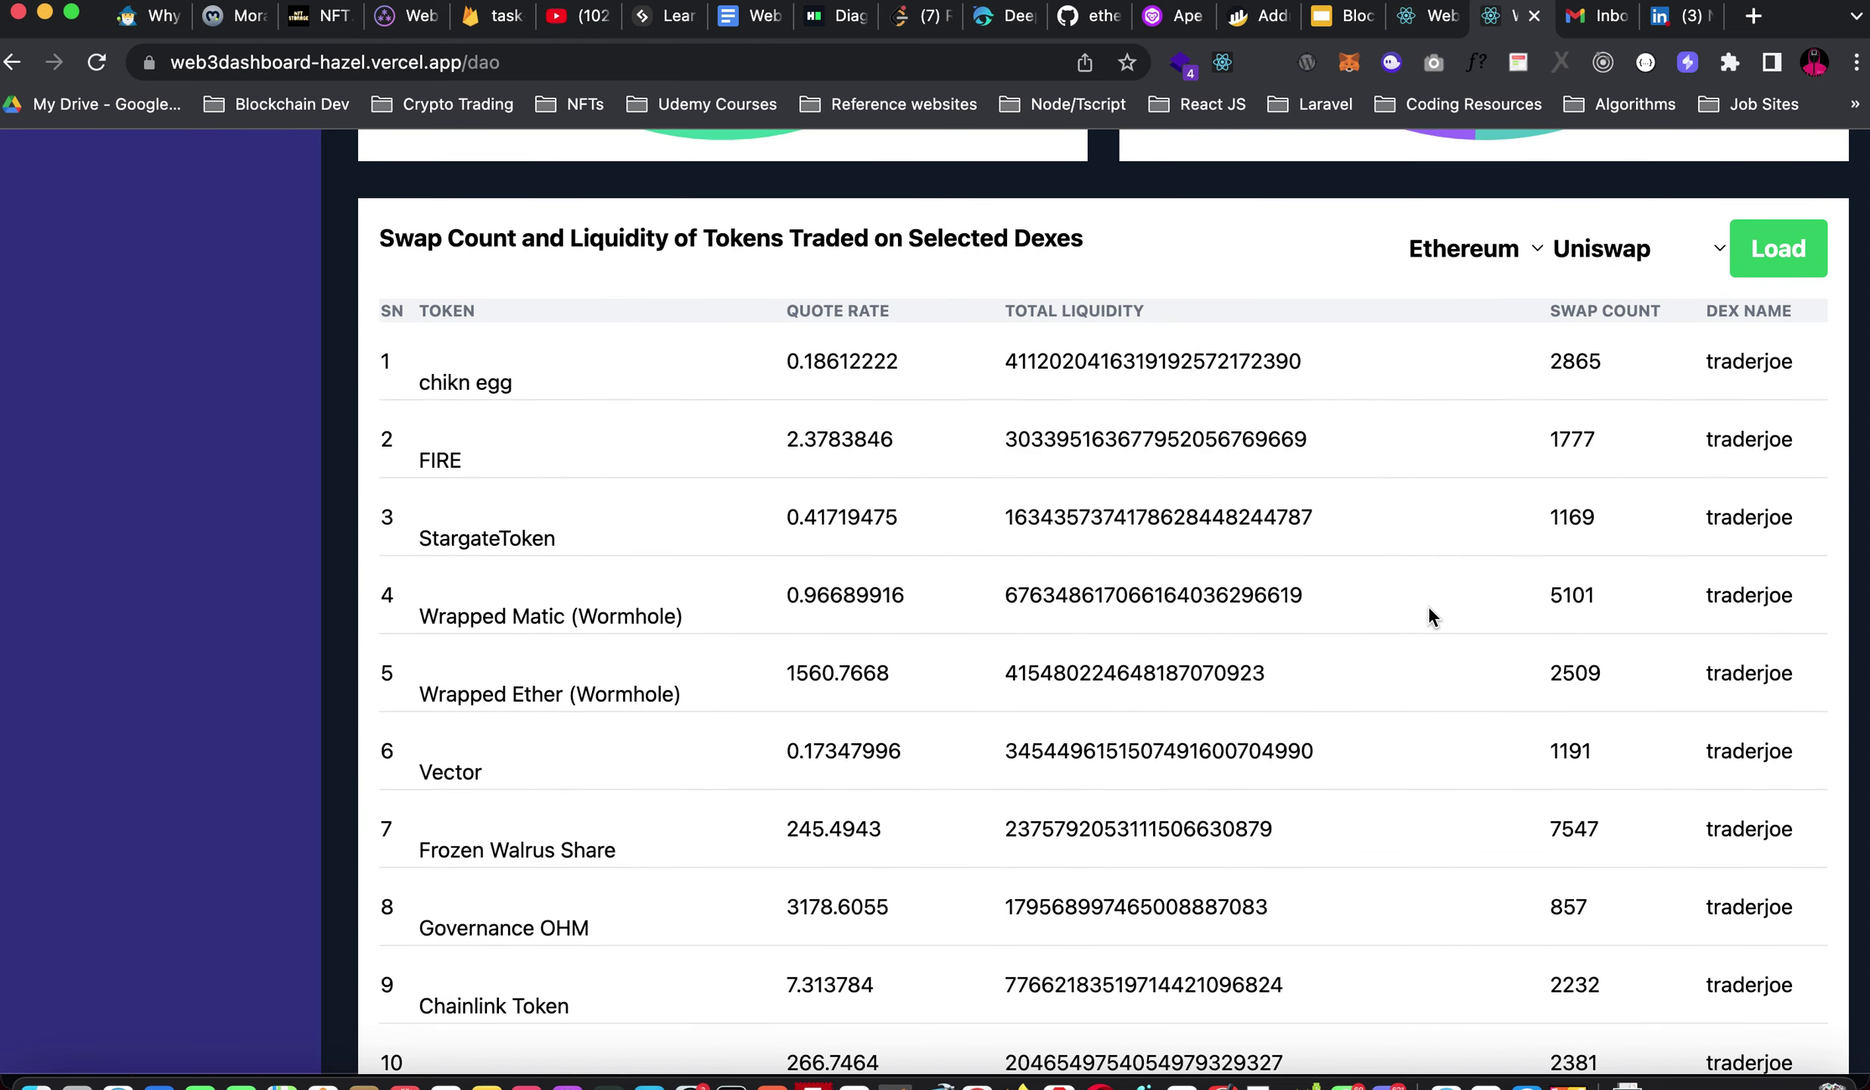
pyautogui.scroll(-3, 1428, 609)
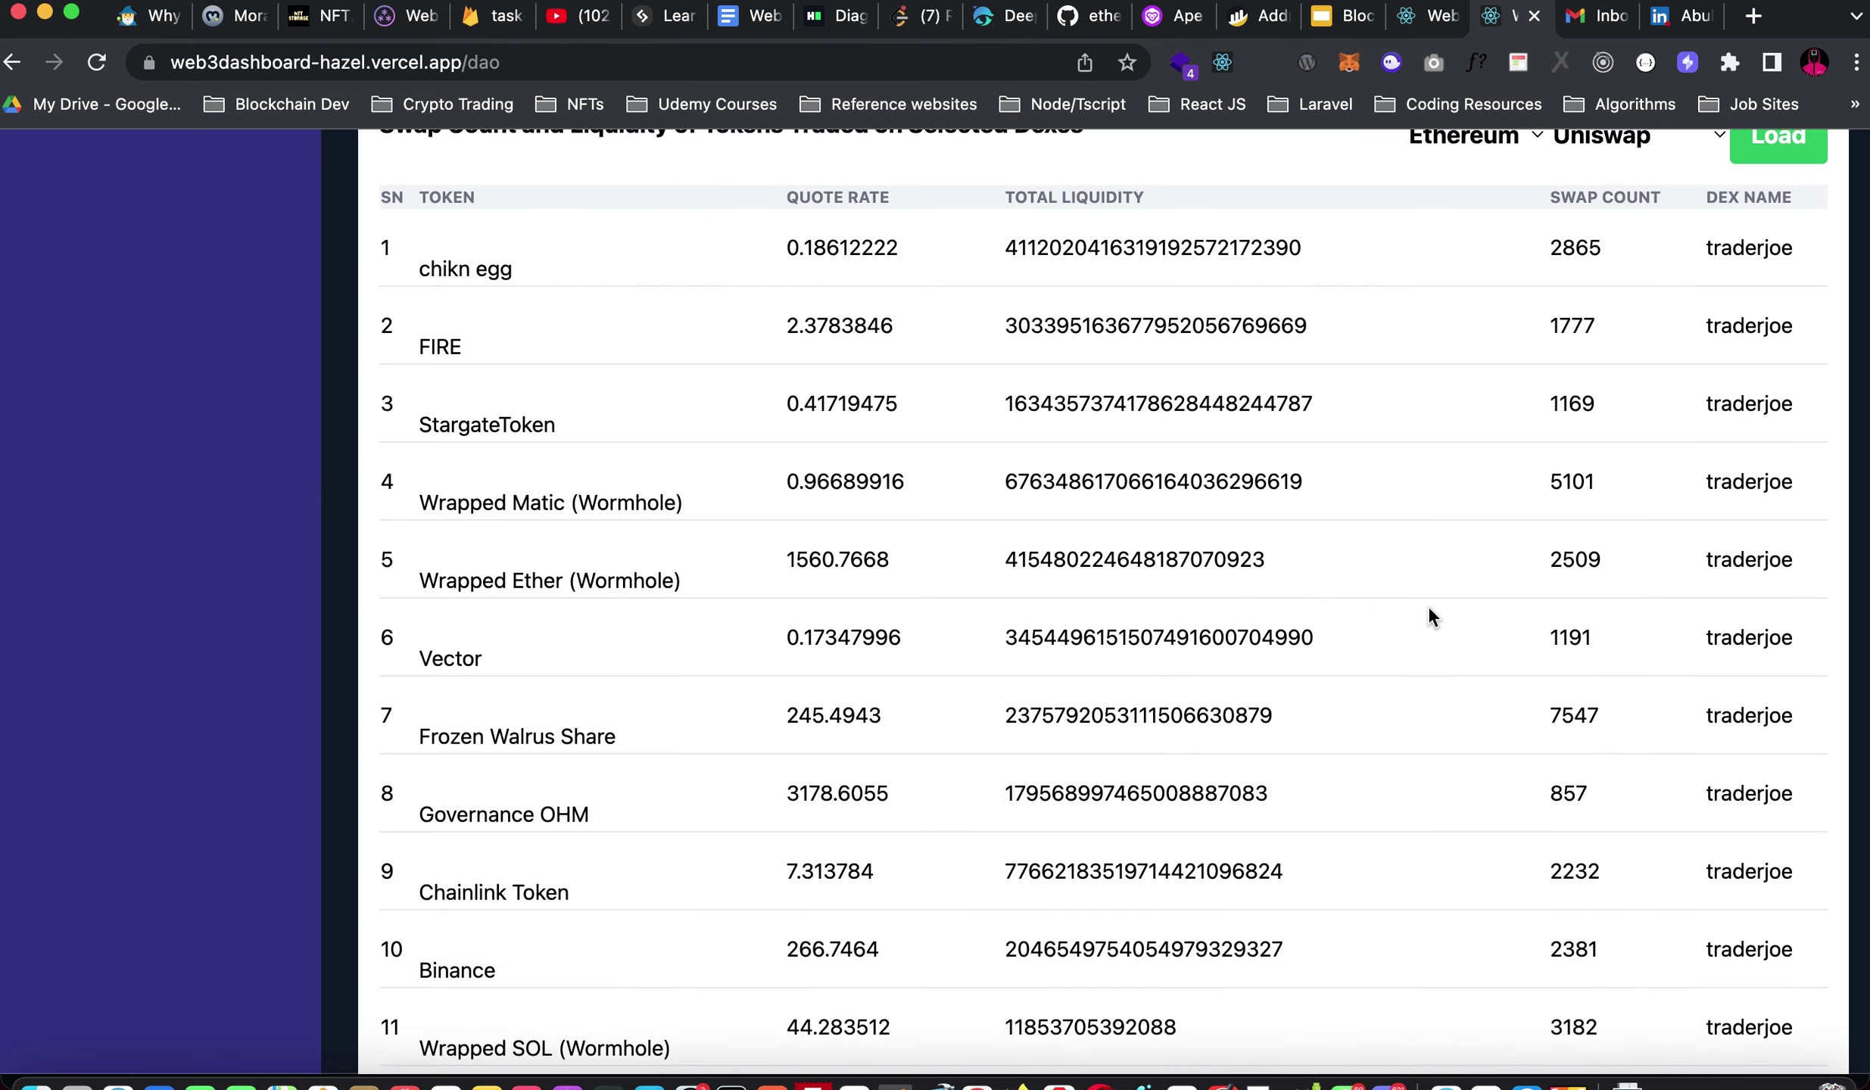
pyautogui.scroll(1, 1429, 608)
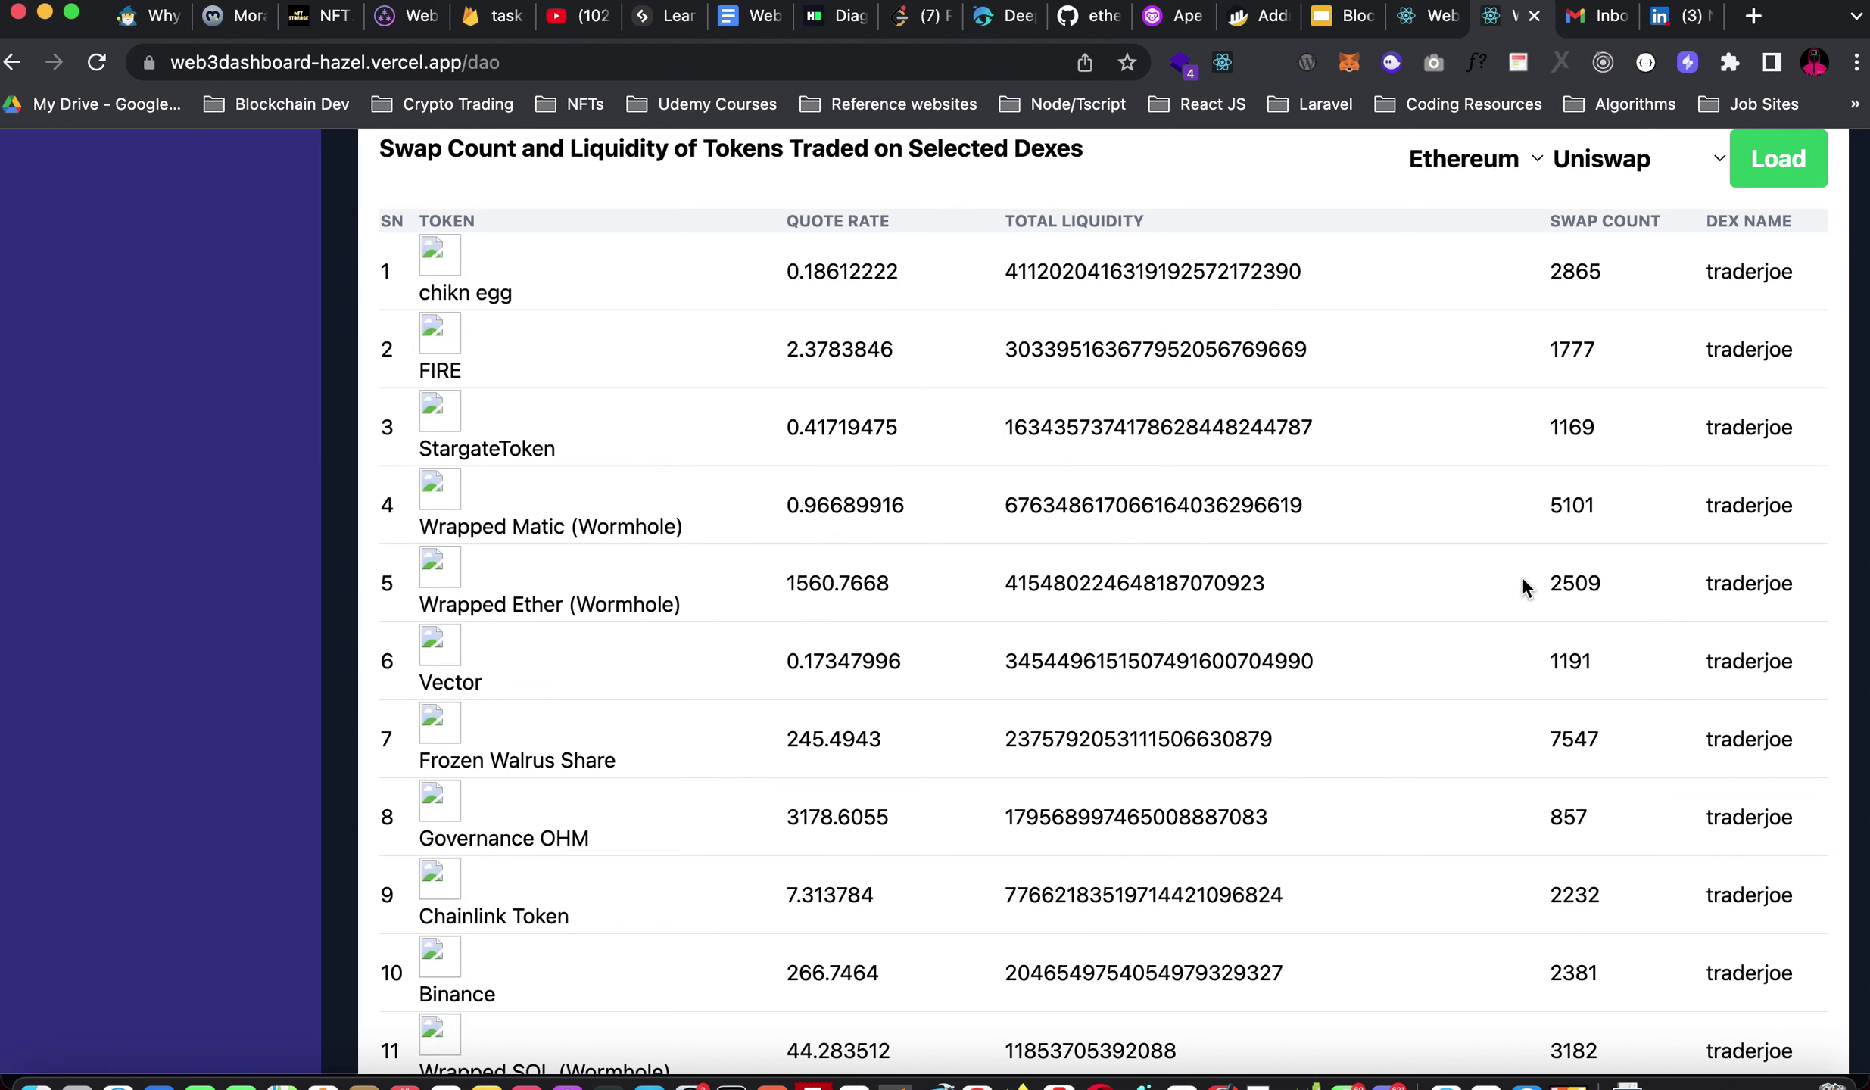
pyautogui.scroll(-5, 1522, 575)
pyautogui.scroll(-2, 1585, 539)
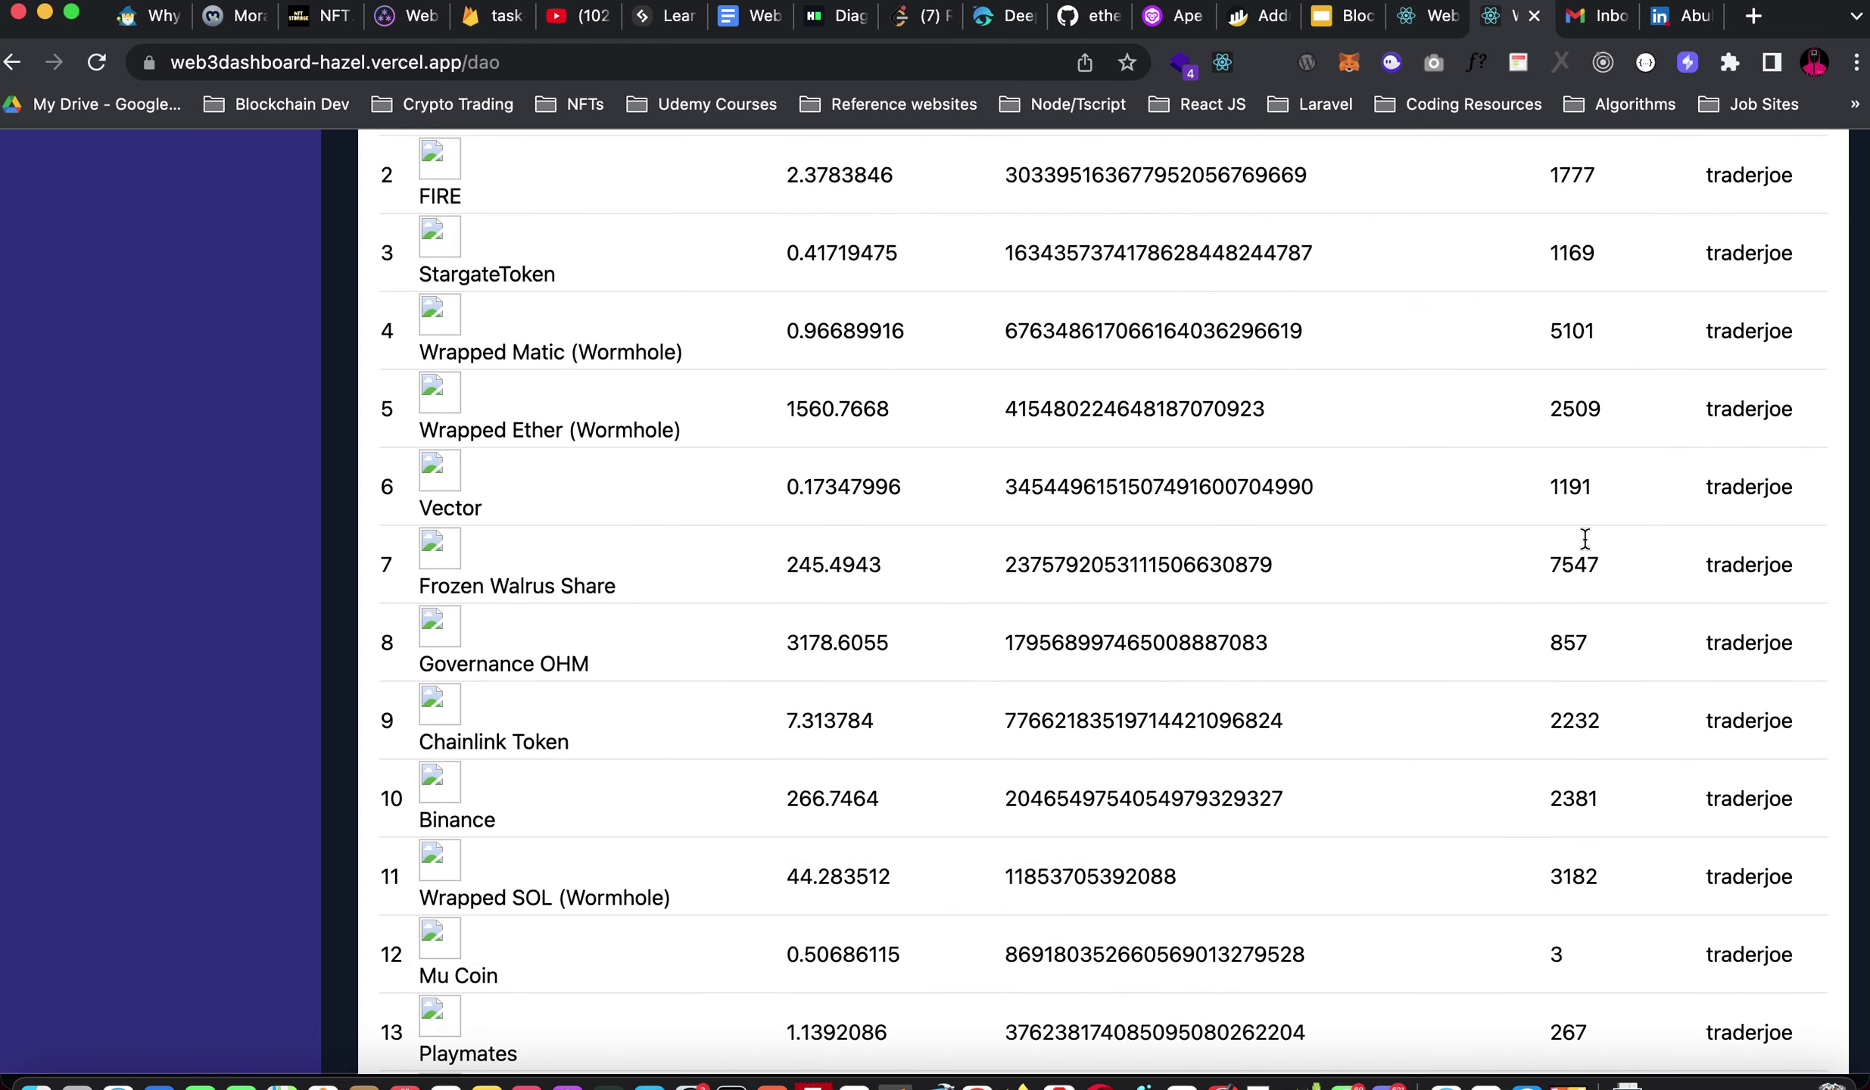
pyautogui.scroll(1, 1585, 537)
pyautogui.scroll(-4, 1584, 538)
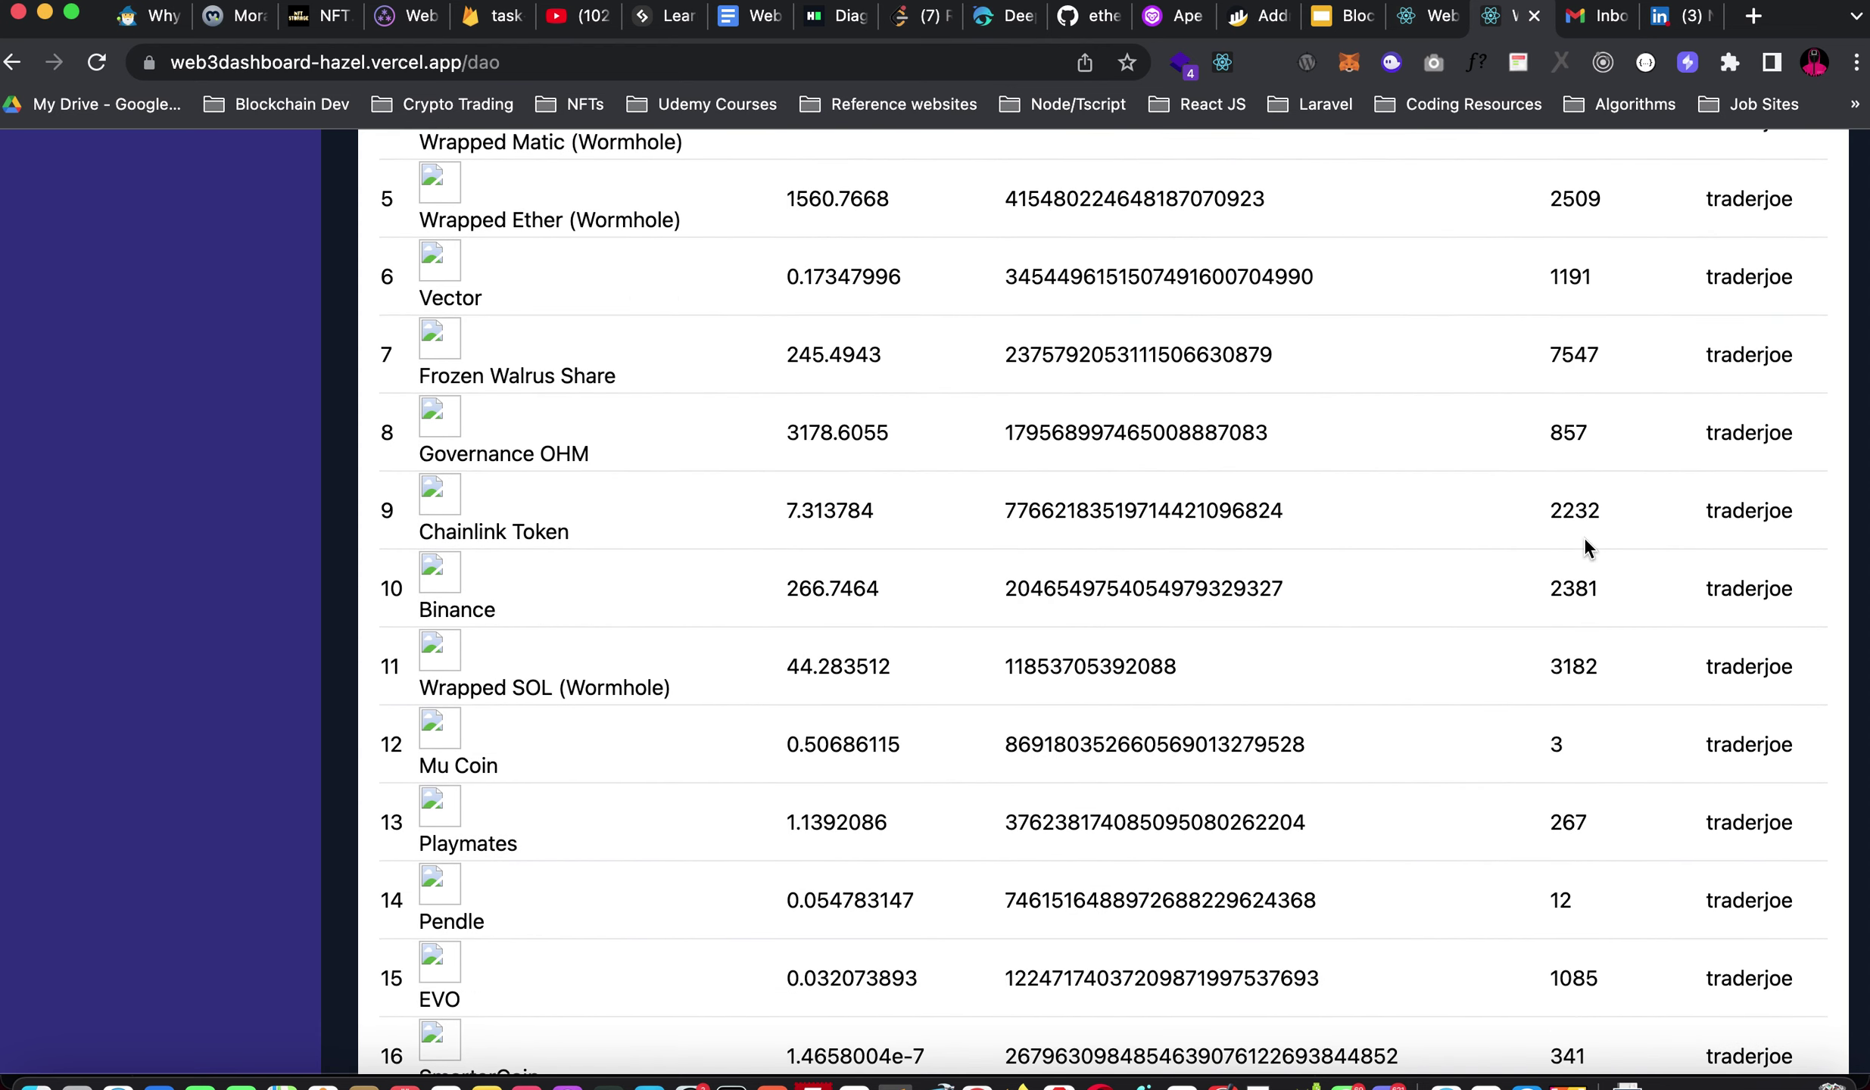
pyautogui.scroll(-3, 1584, 539)
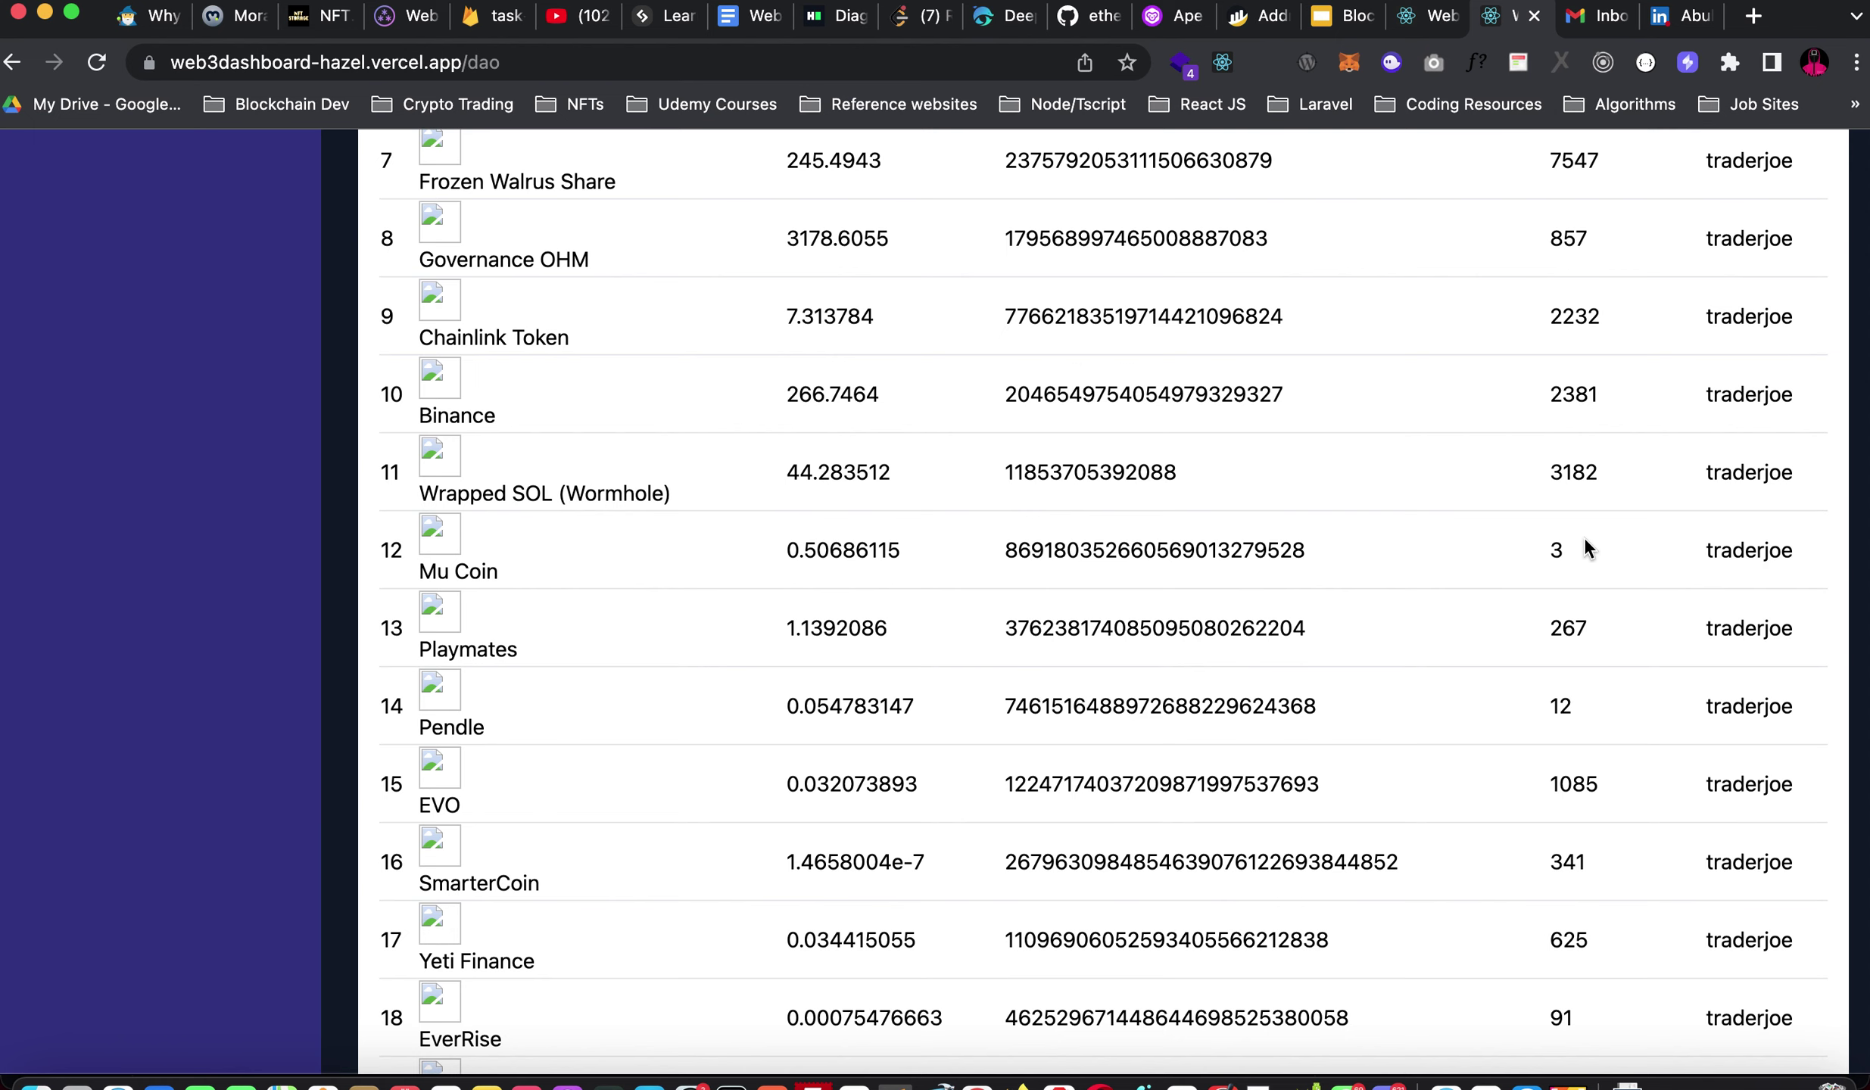
pyautogui.scroll(-3, 1583, 535)
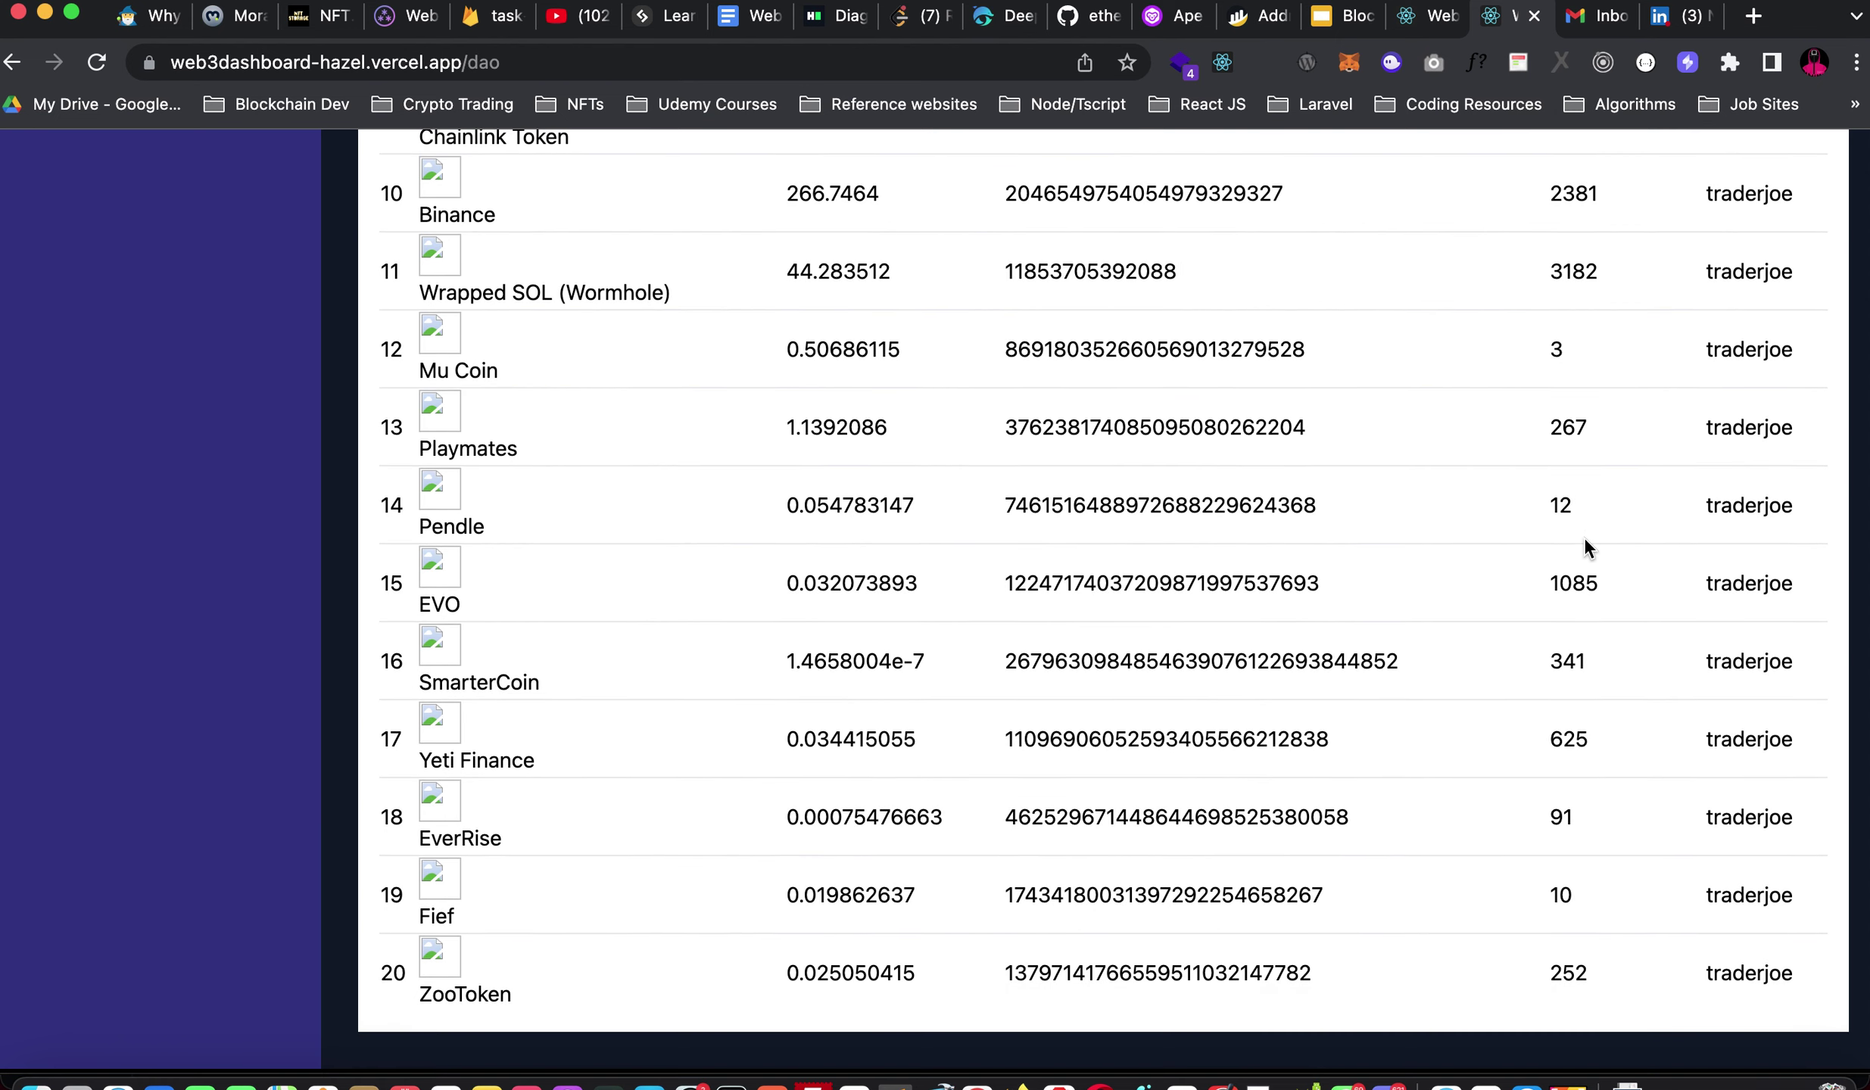
pyautogui.scroll(4, 1584, 536)
pyautogui.scroll(12, 1584, 535)
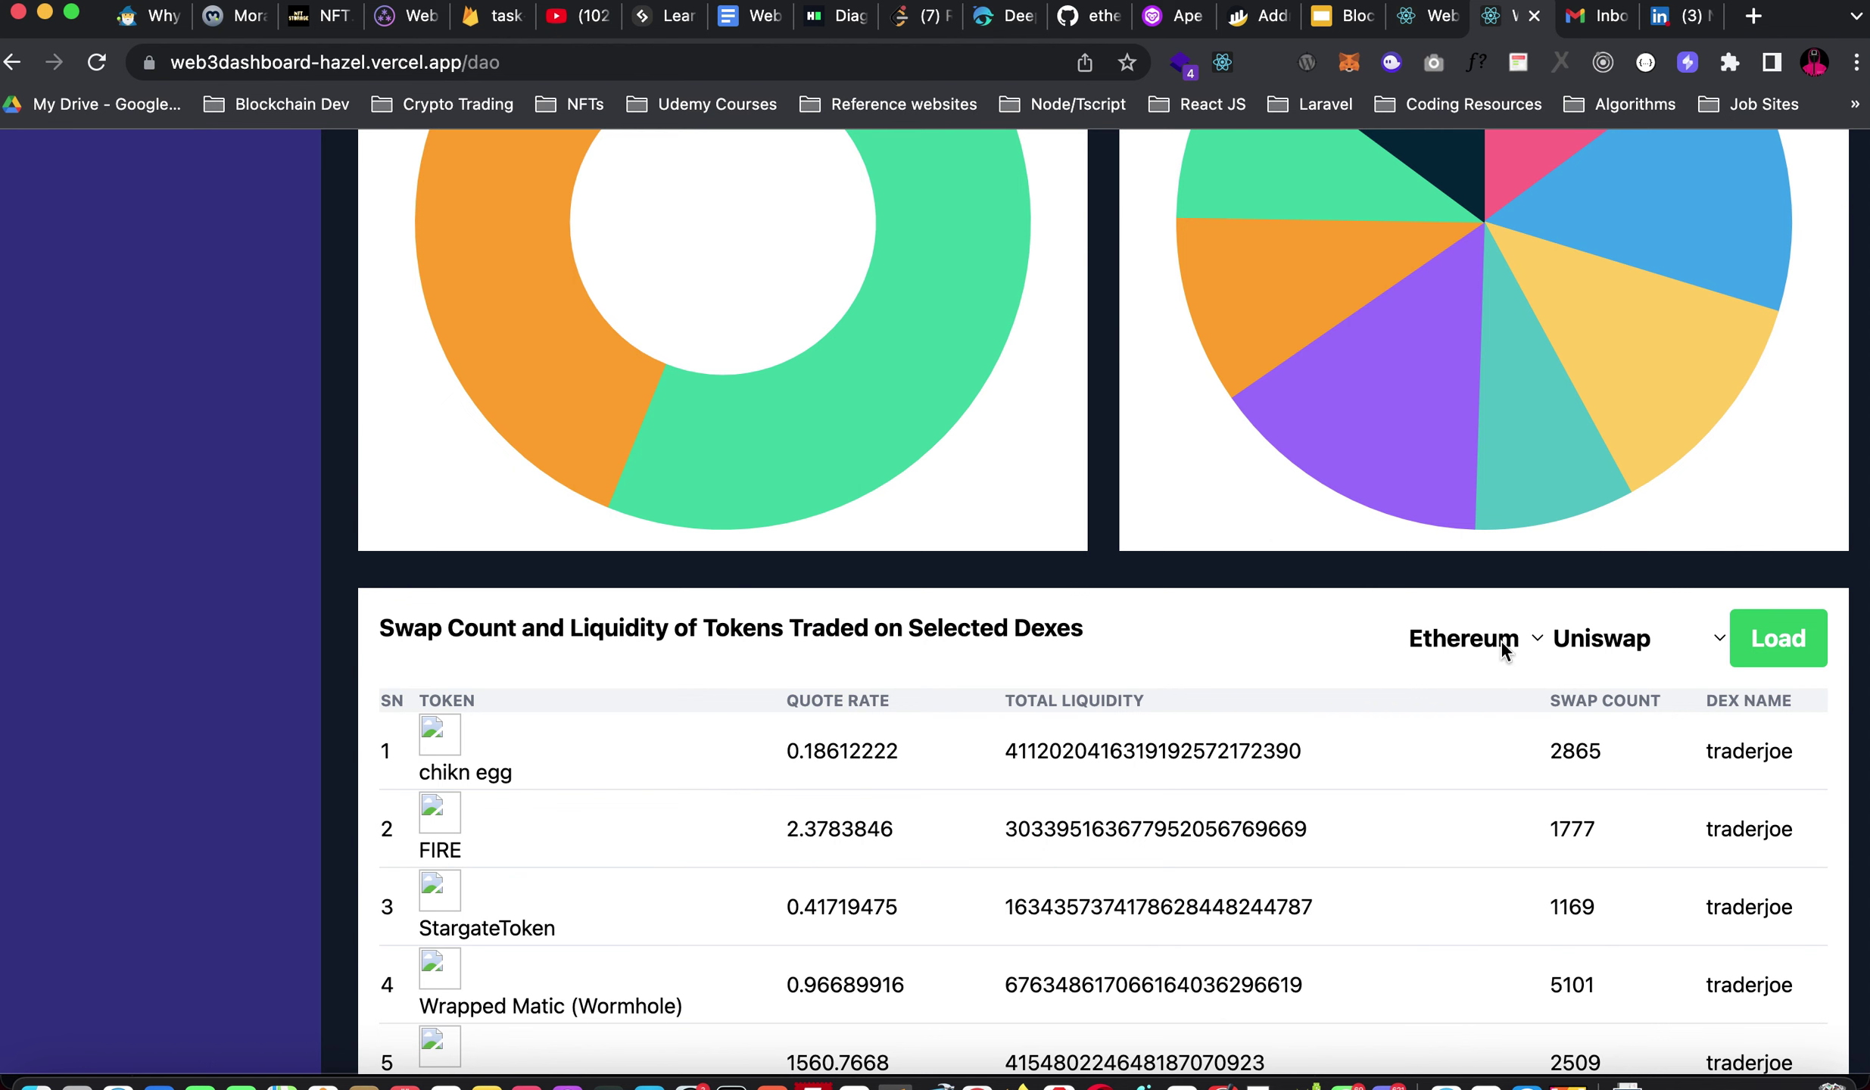
# Pick Binance as the swap table's chain and Pancakeswap as its exchange.
pyautogui.click(1504, 649)
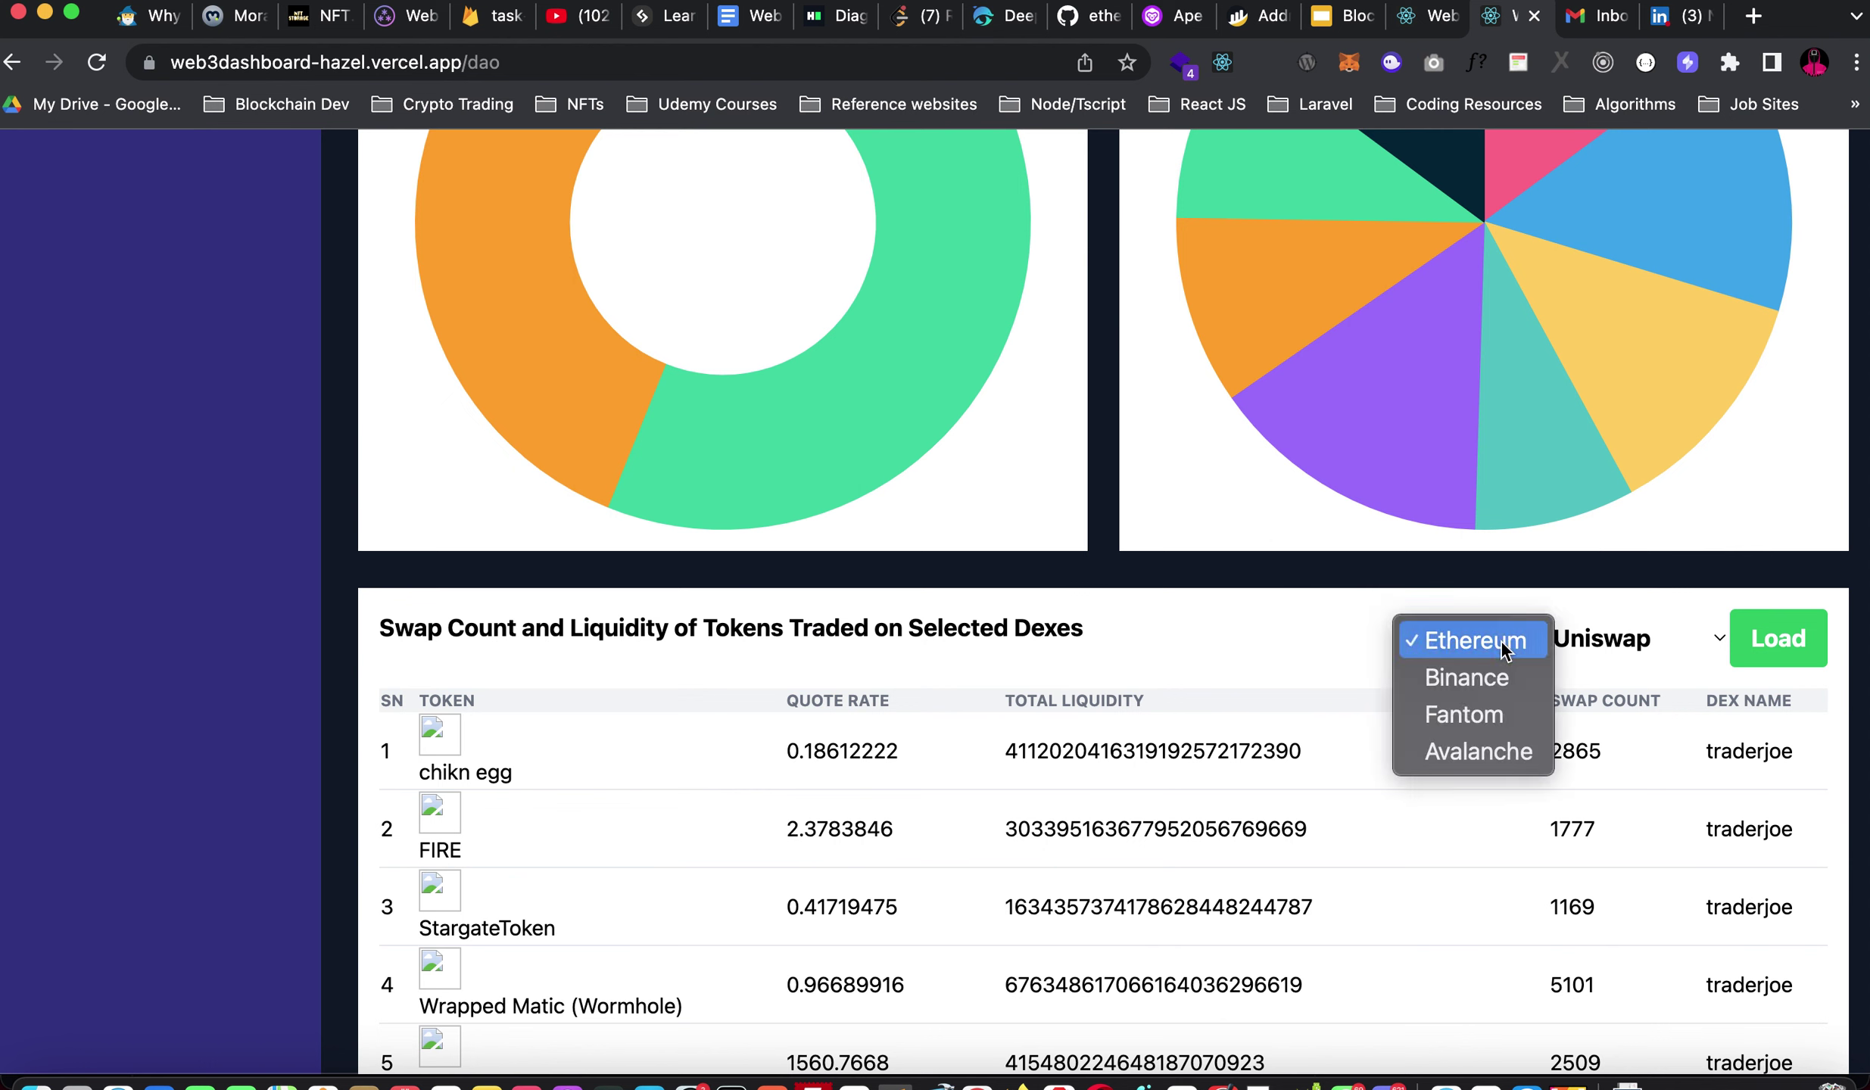
pyautogui.click(1466, 680)
pyautogui.click(1598, 645)
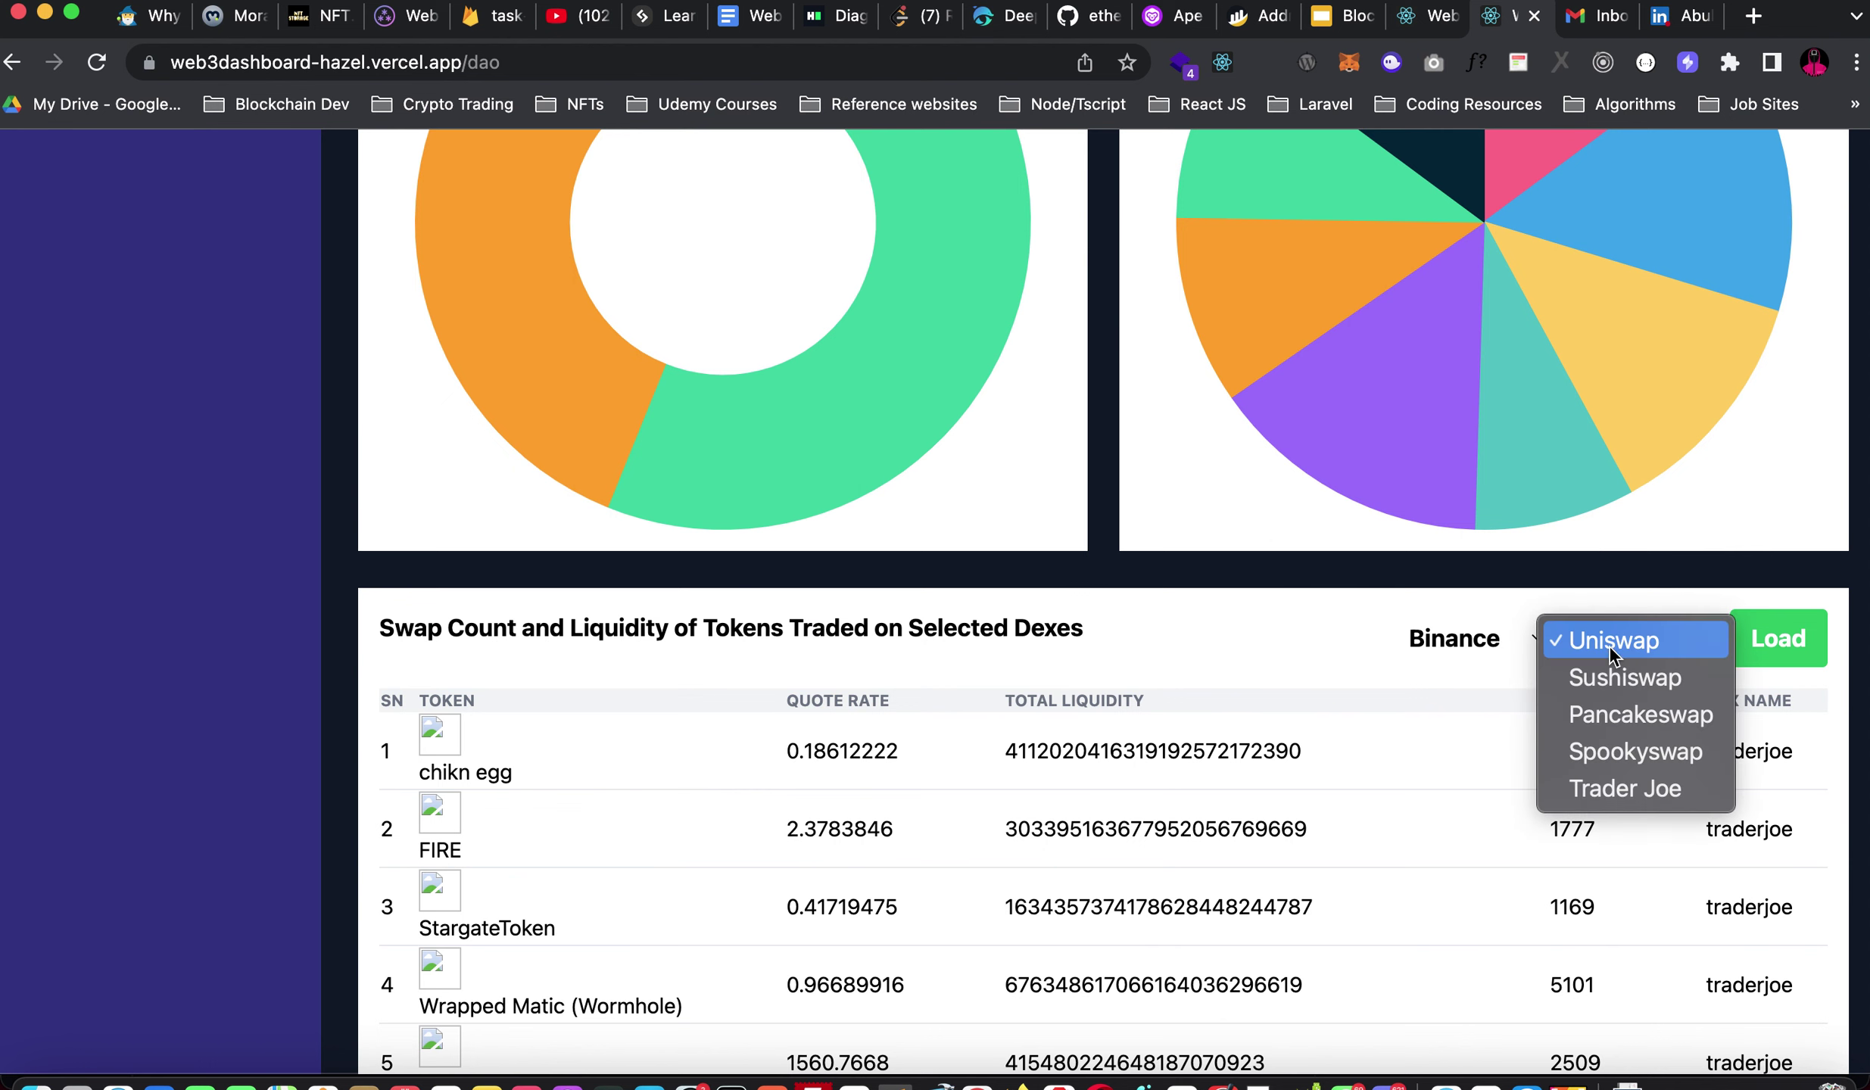
pyautogui.click(1632, 713)
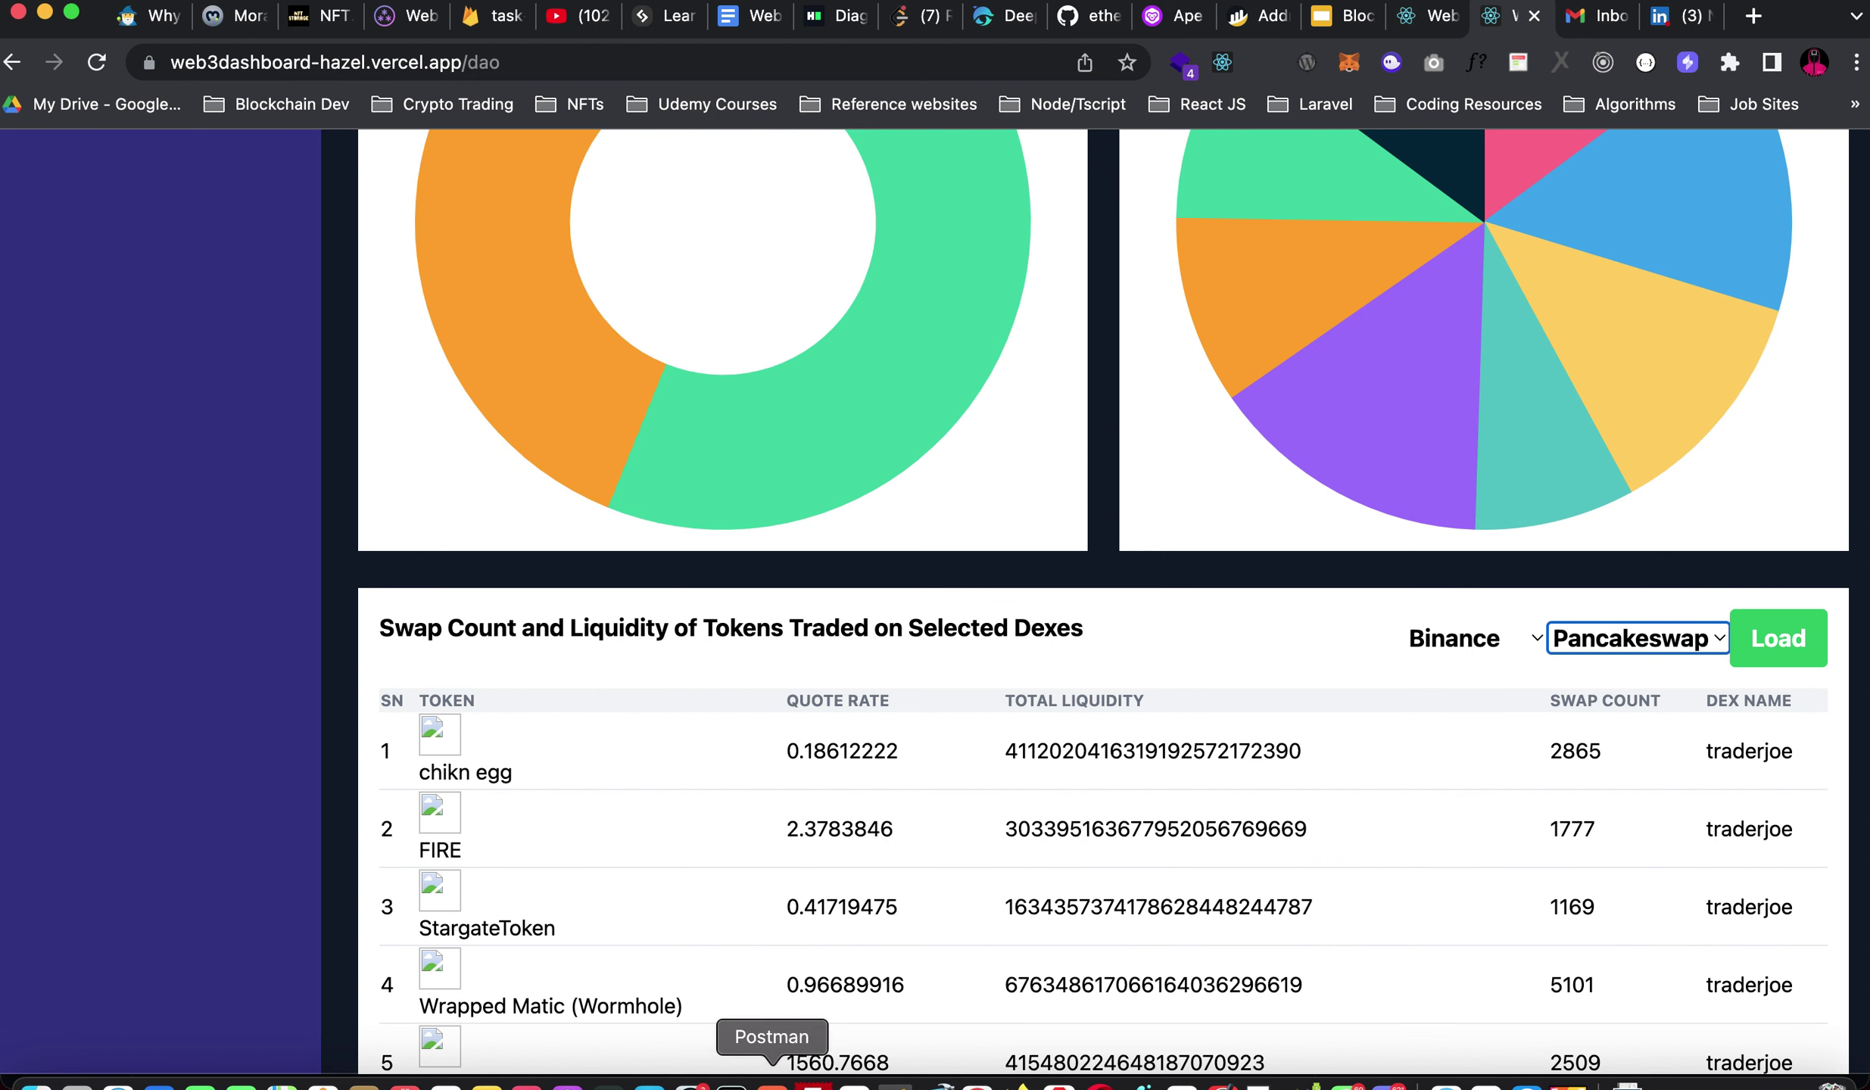
# Resend the pancakeswap_v2 tokens GET request in Postman and switch back to the Chrome window.
pyautogui.click(772, 1085)
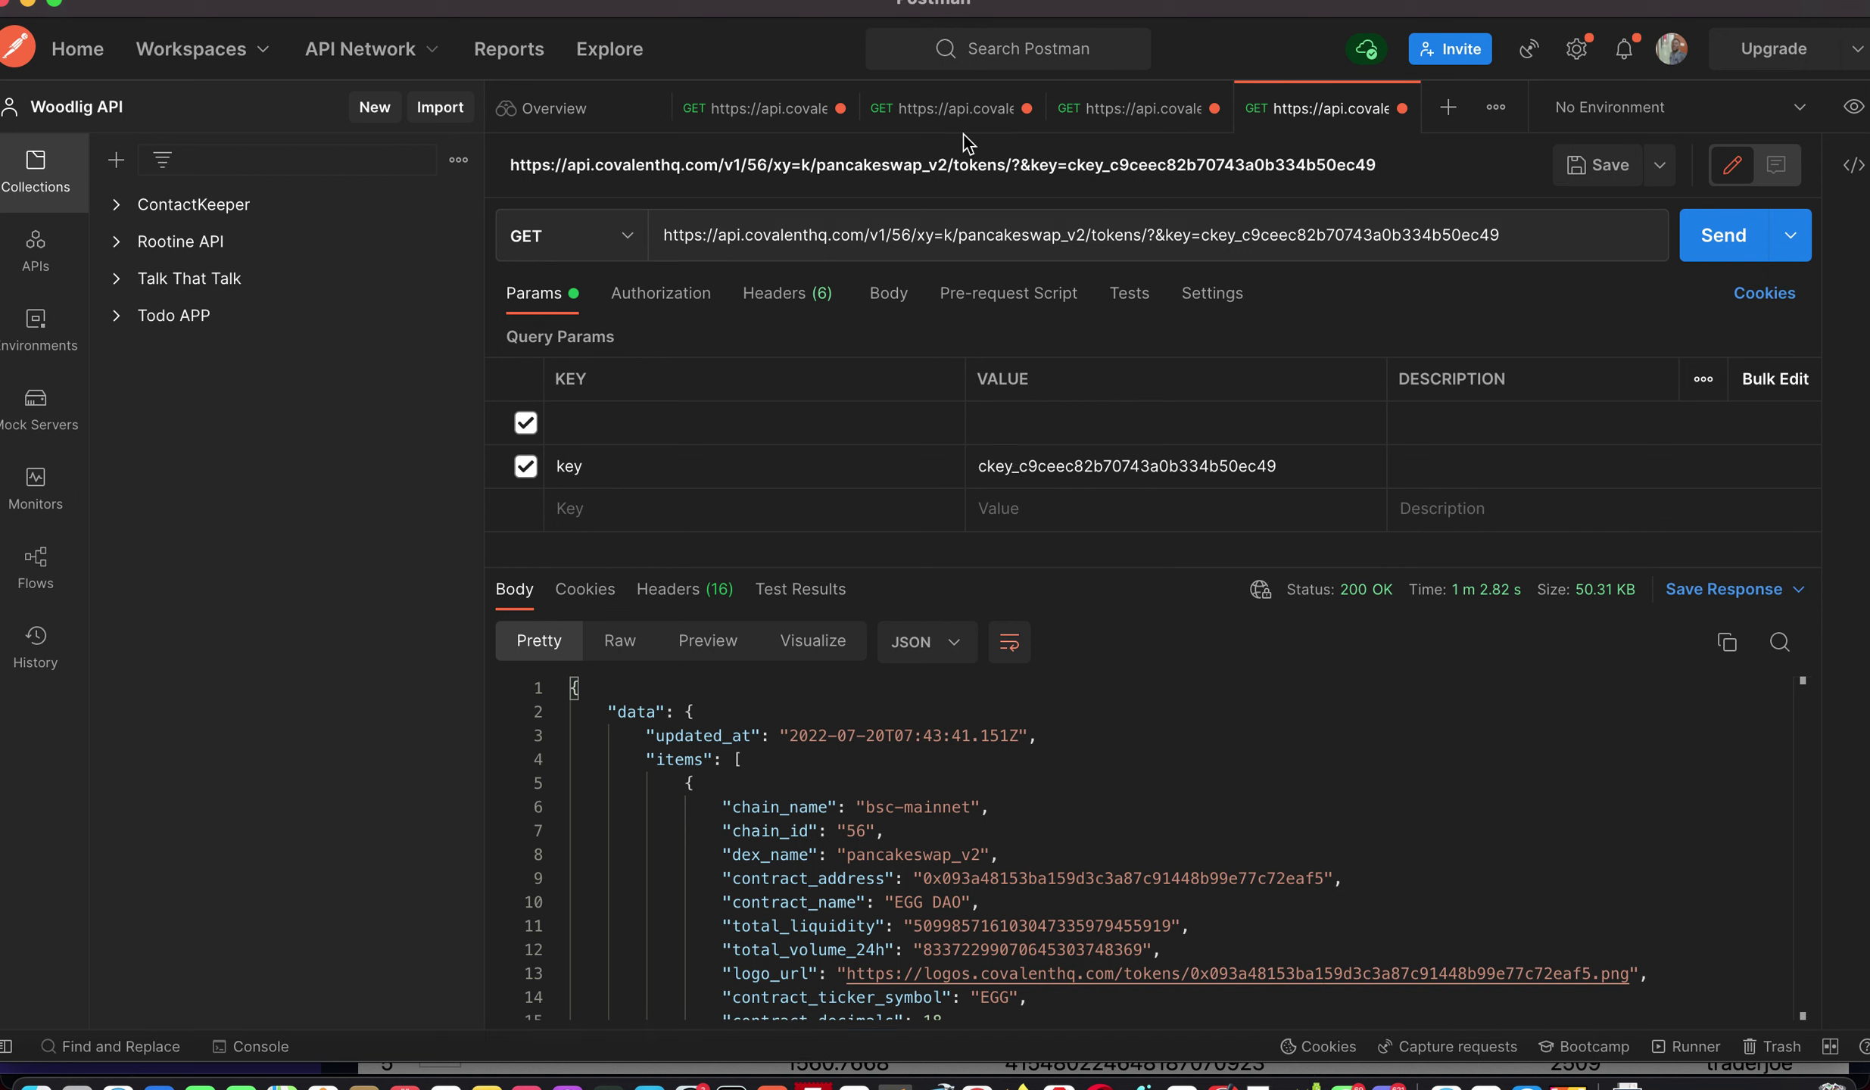
pyautogui.click(1714, 250)
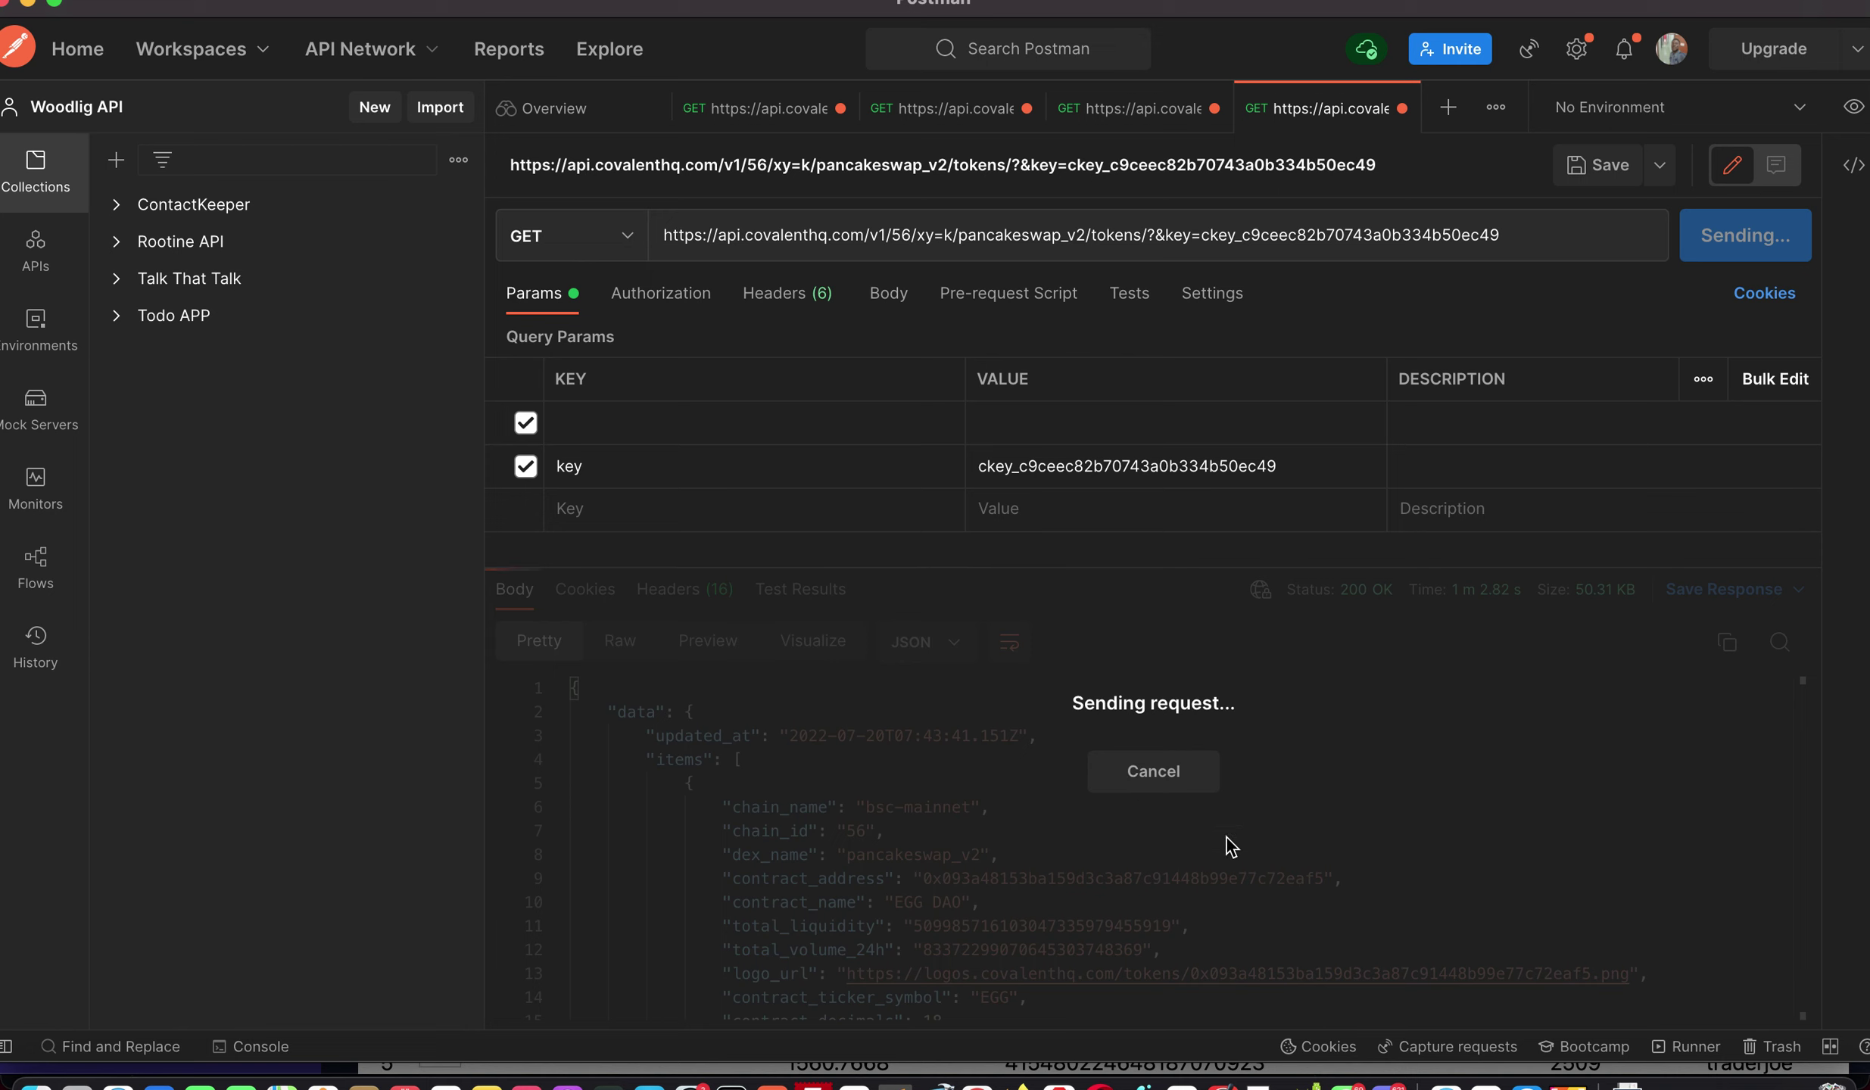
pyautogui.hotkey('ctrl', 'Up')
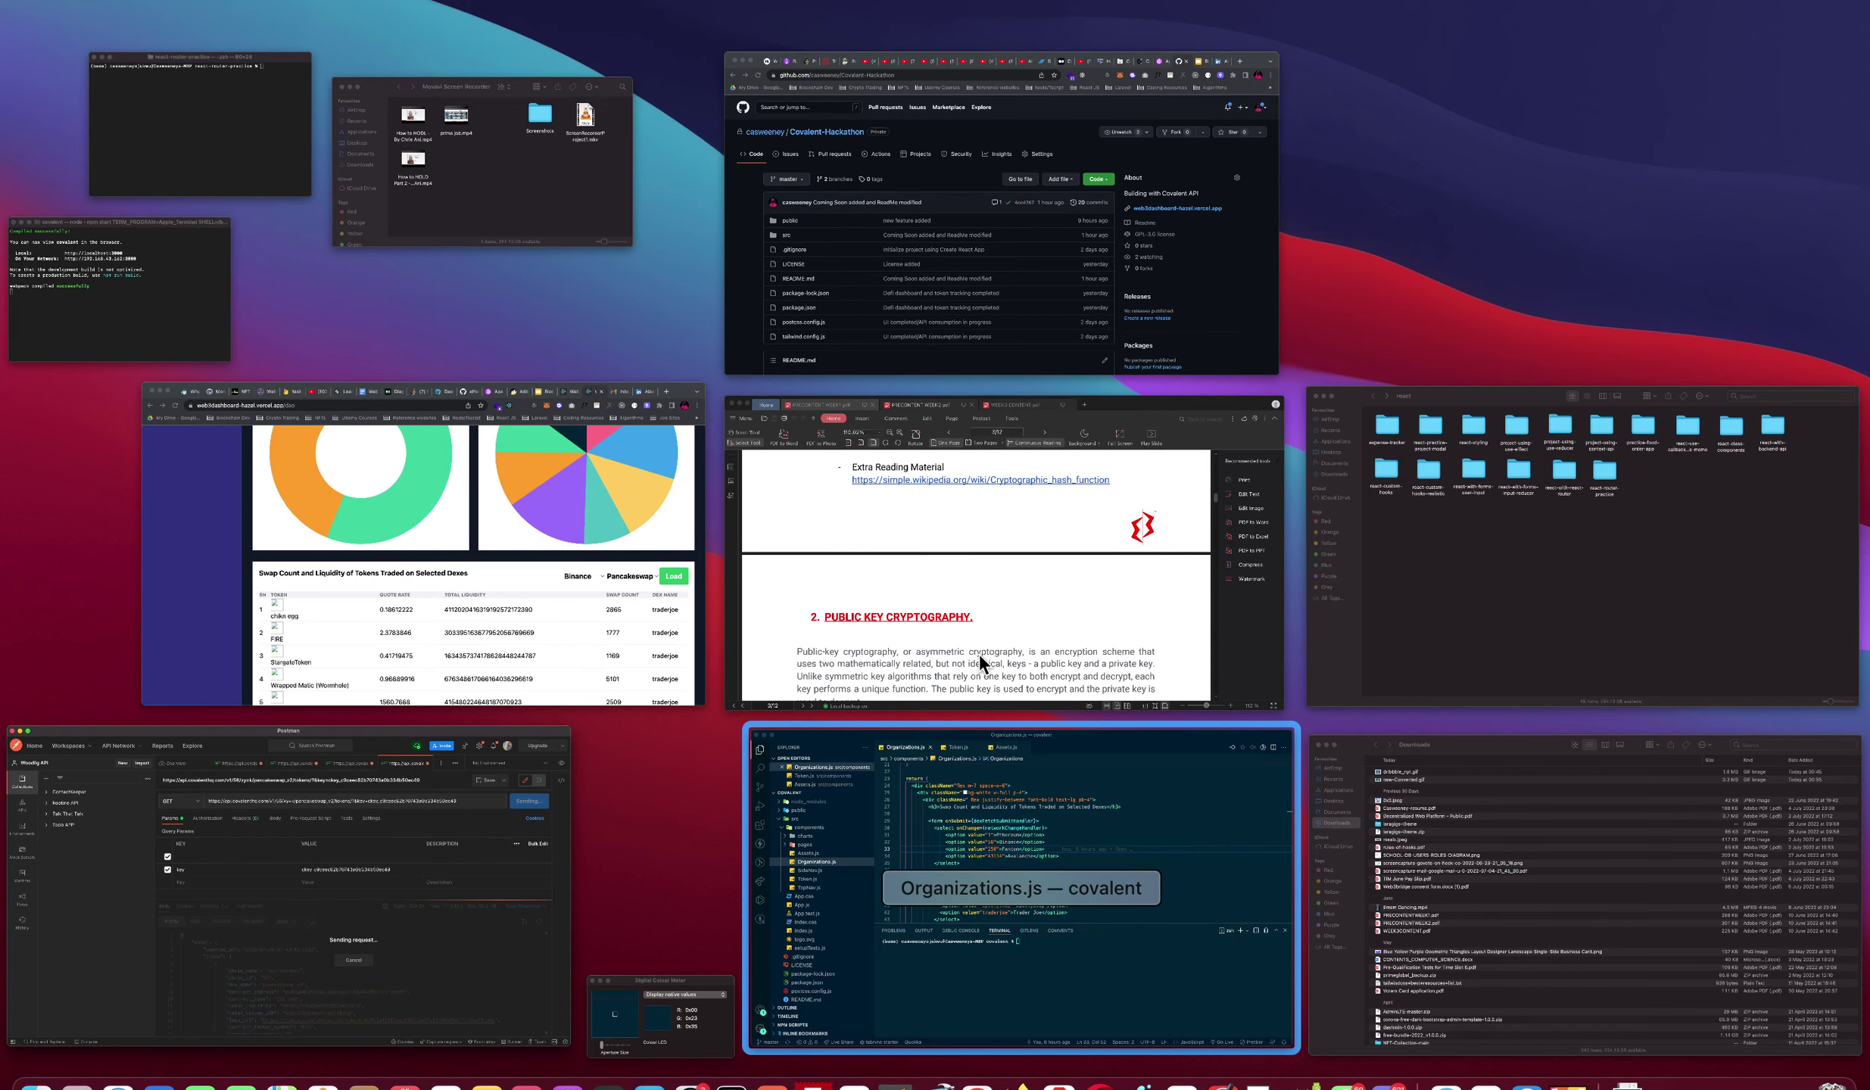
pyautogui.click(583, 575)
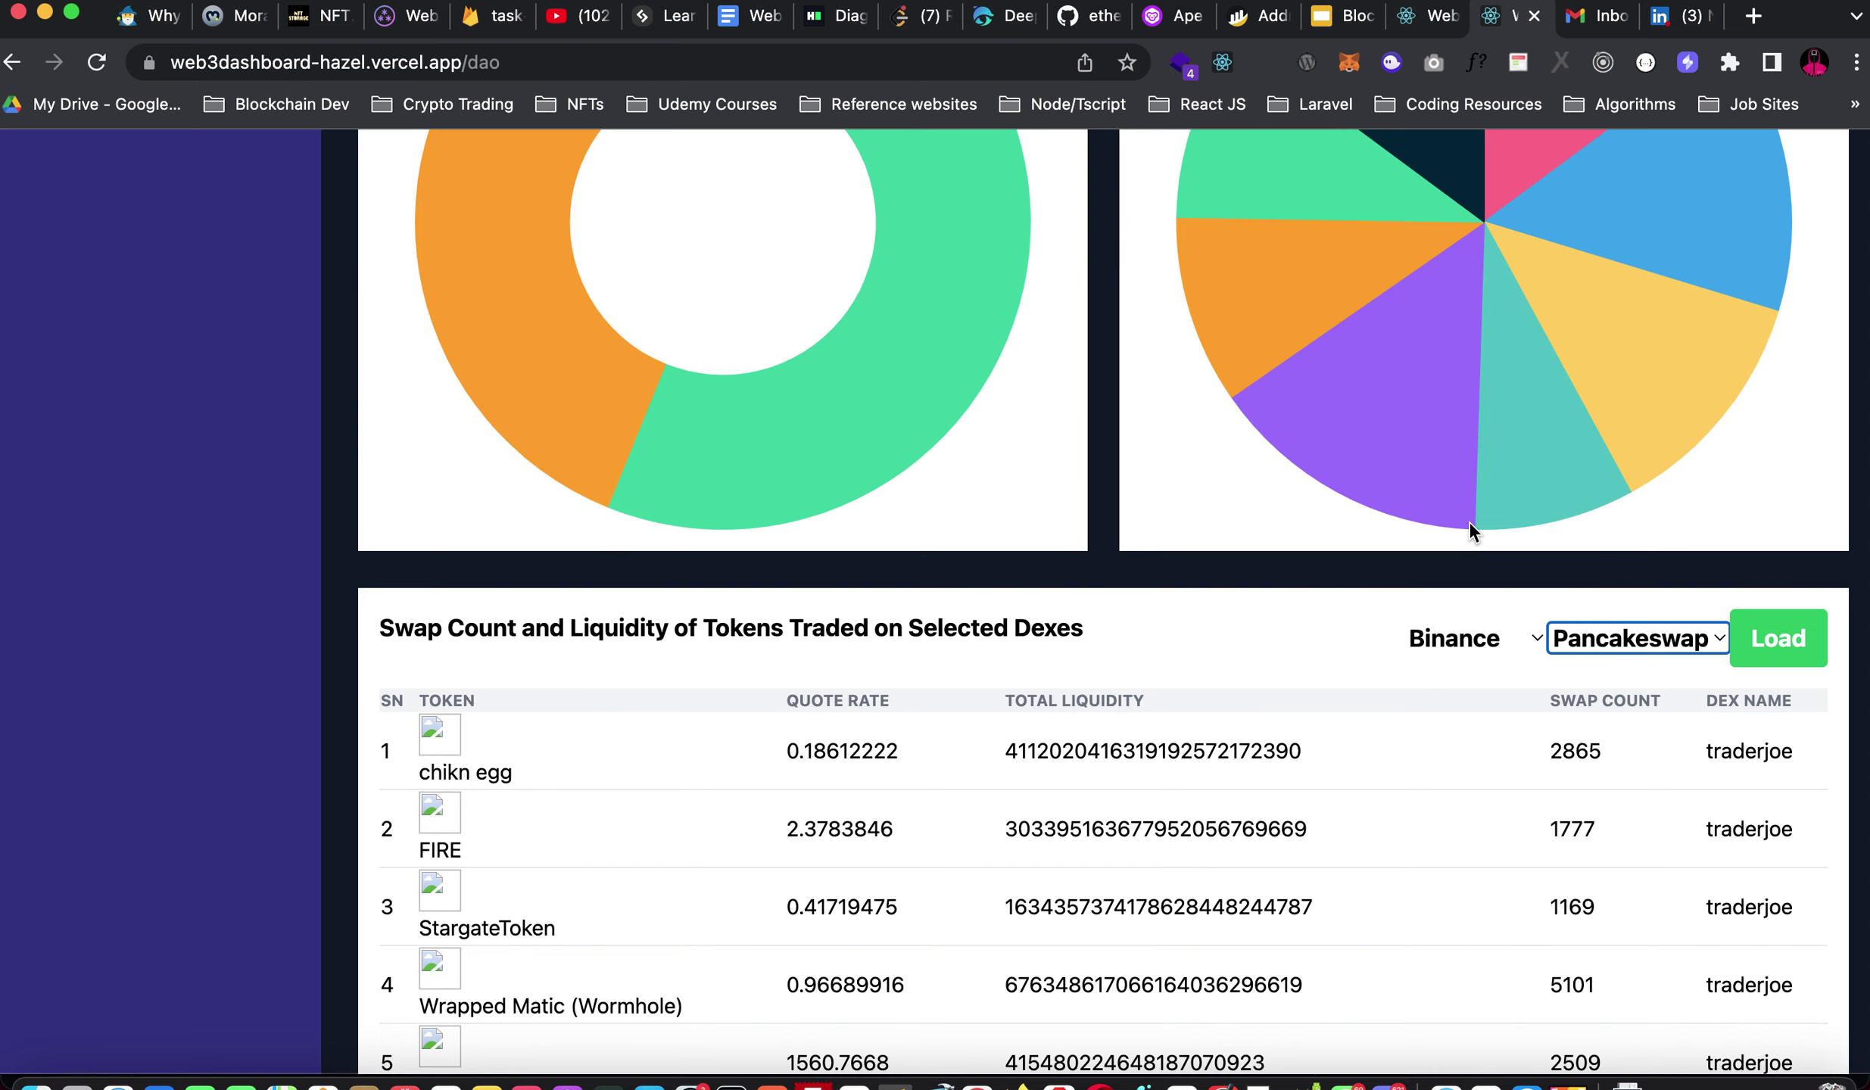
# Load the Binance Pancakeswap swap table and show all open windows in Mission Control.
pyautogui.scroll(-4, 1467, 522)
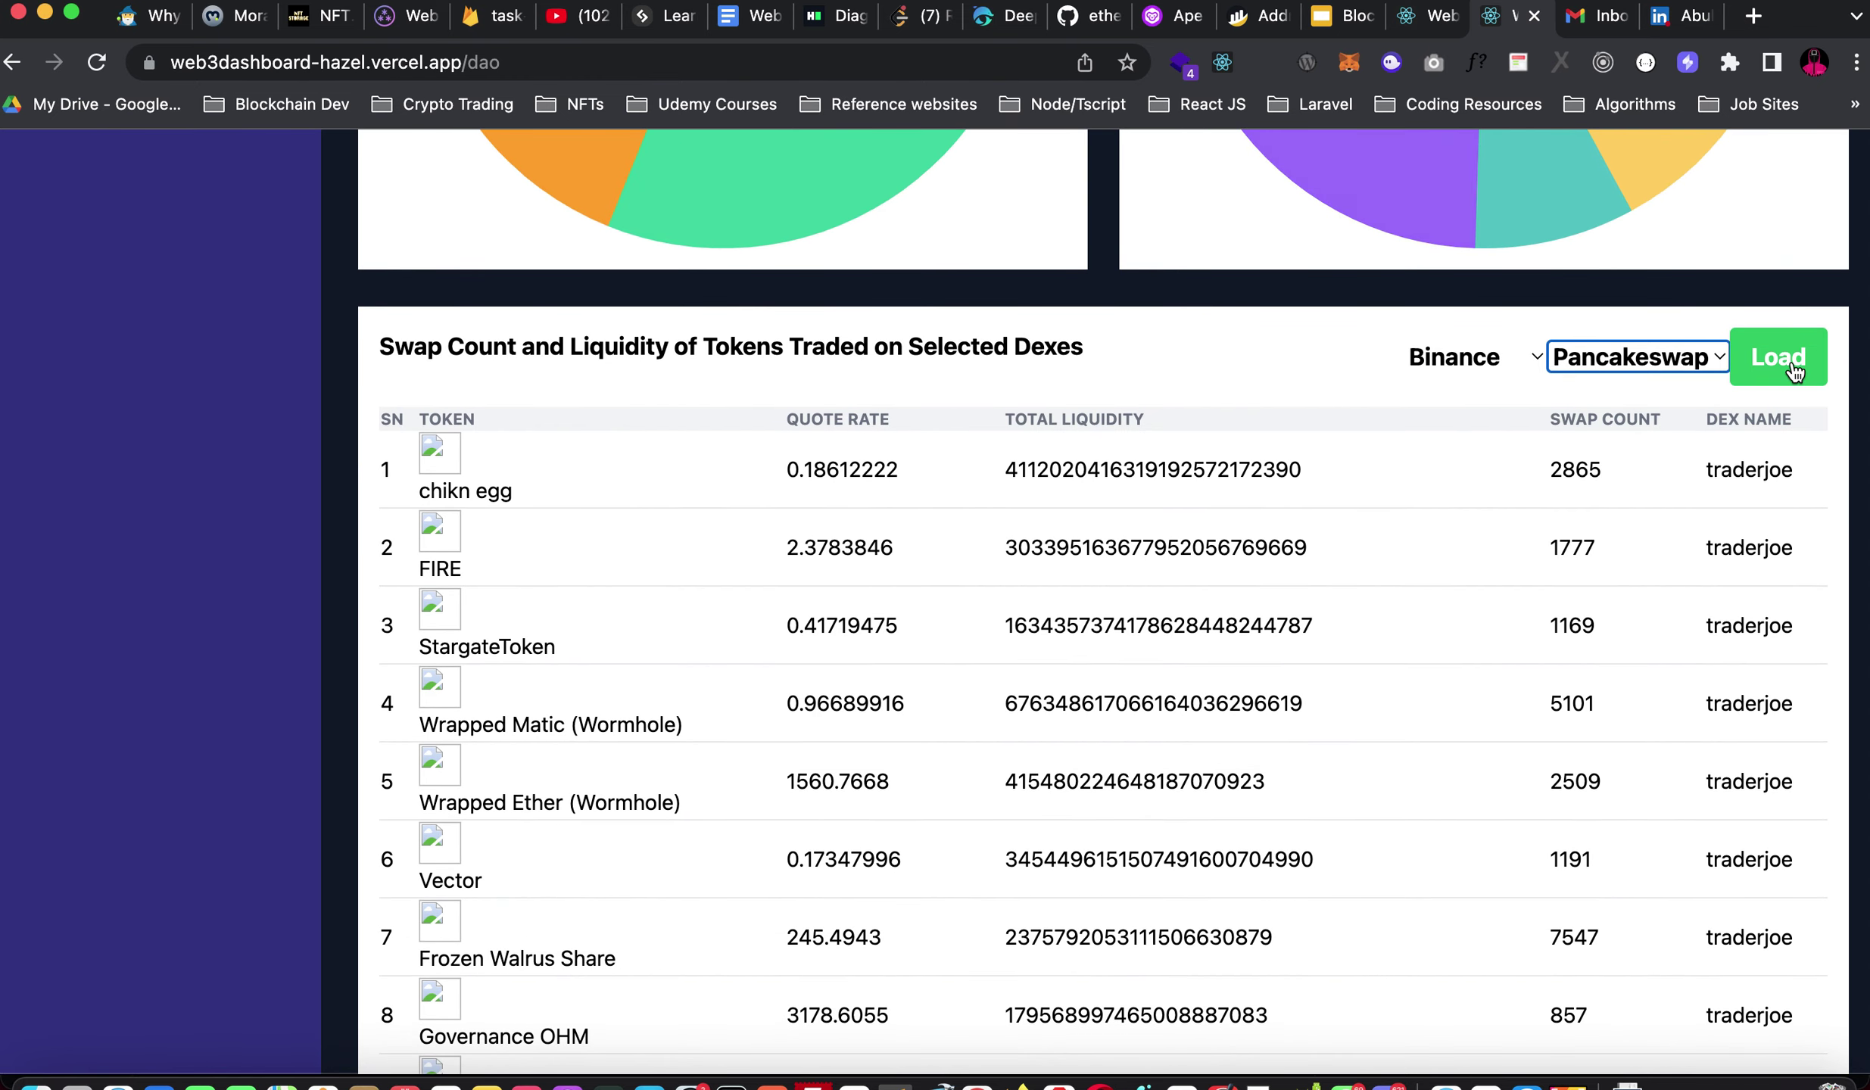
pyautogui.click(1792, 369)
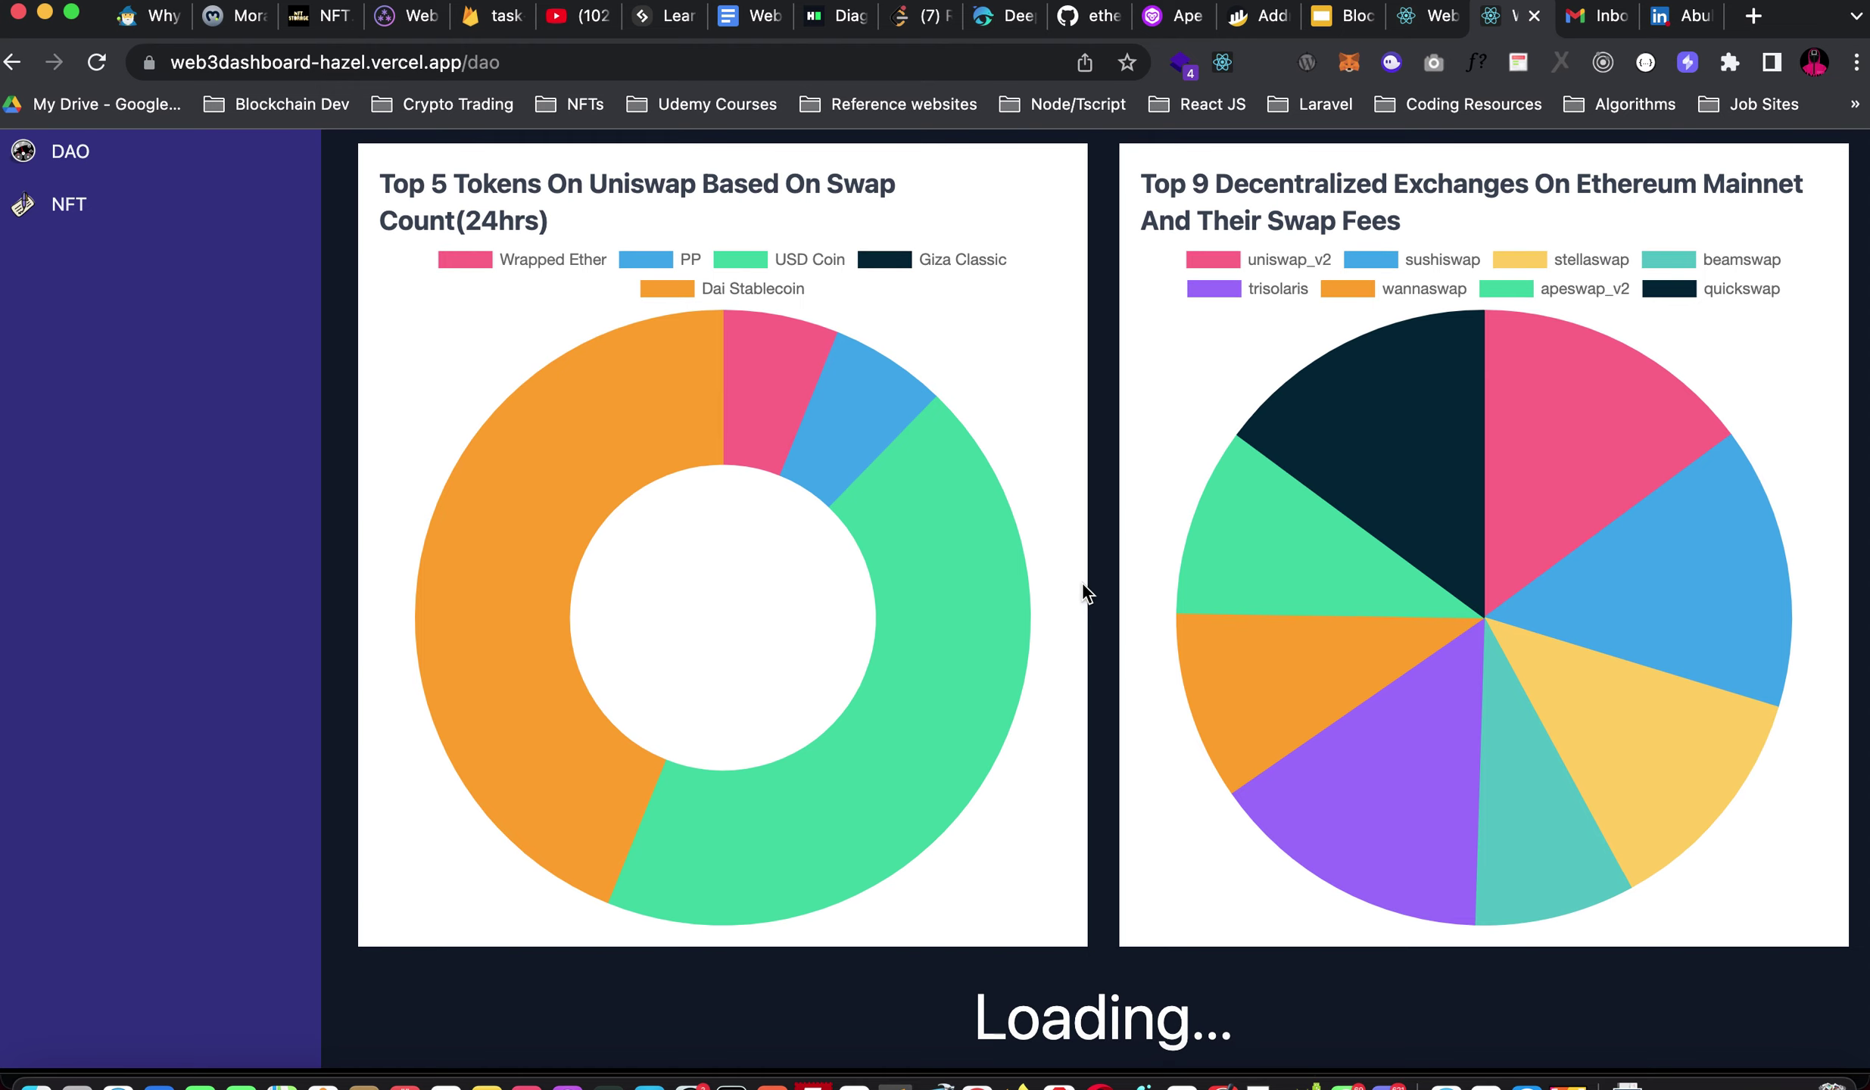
pyautogui.hotkey('ctrl', 'Up')
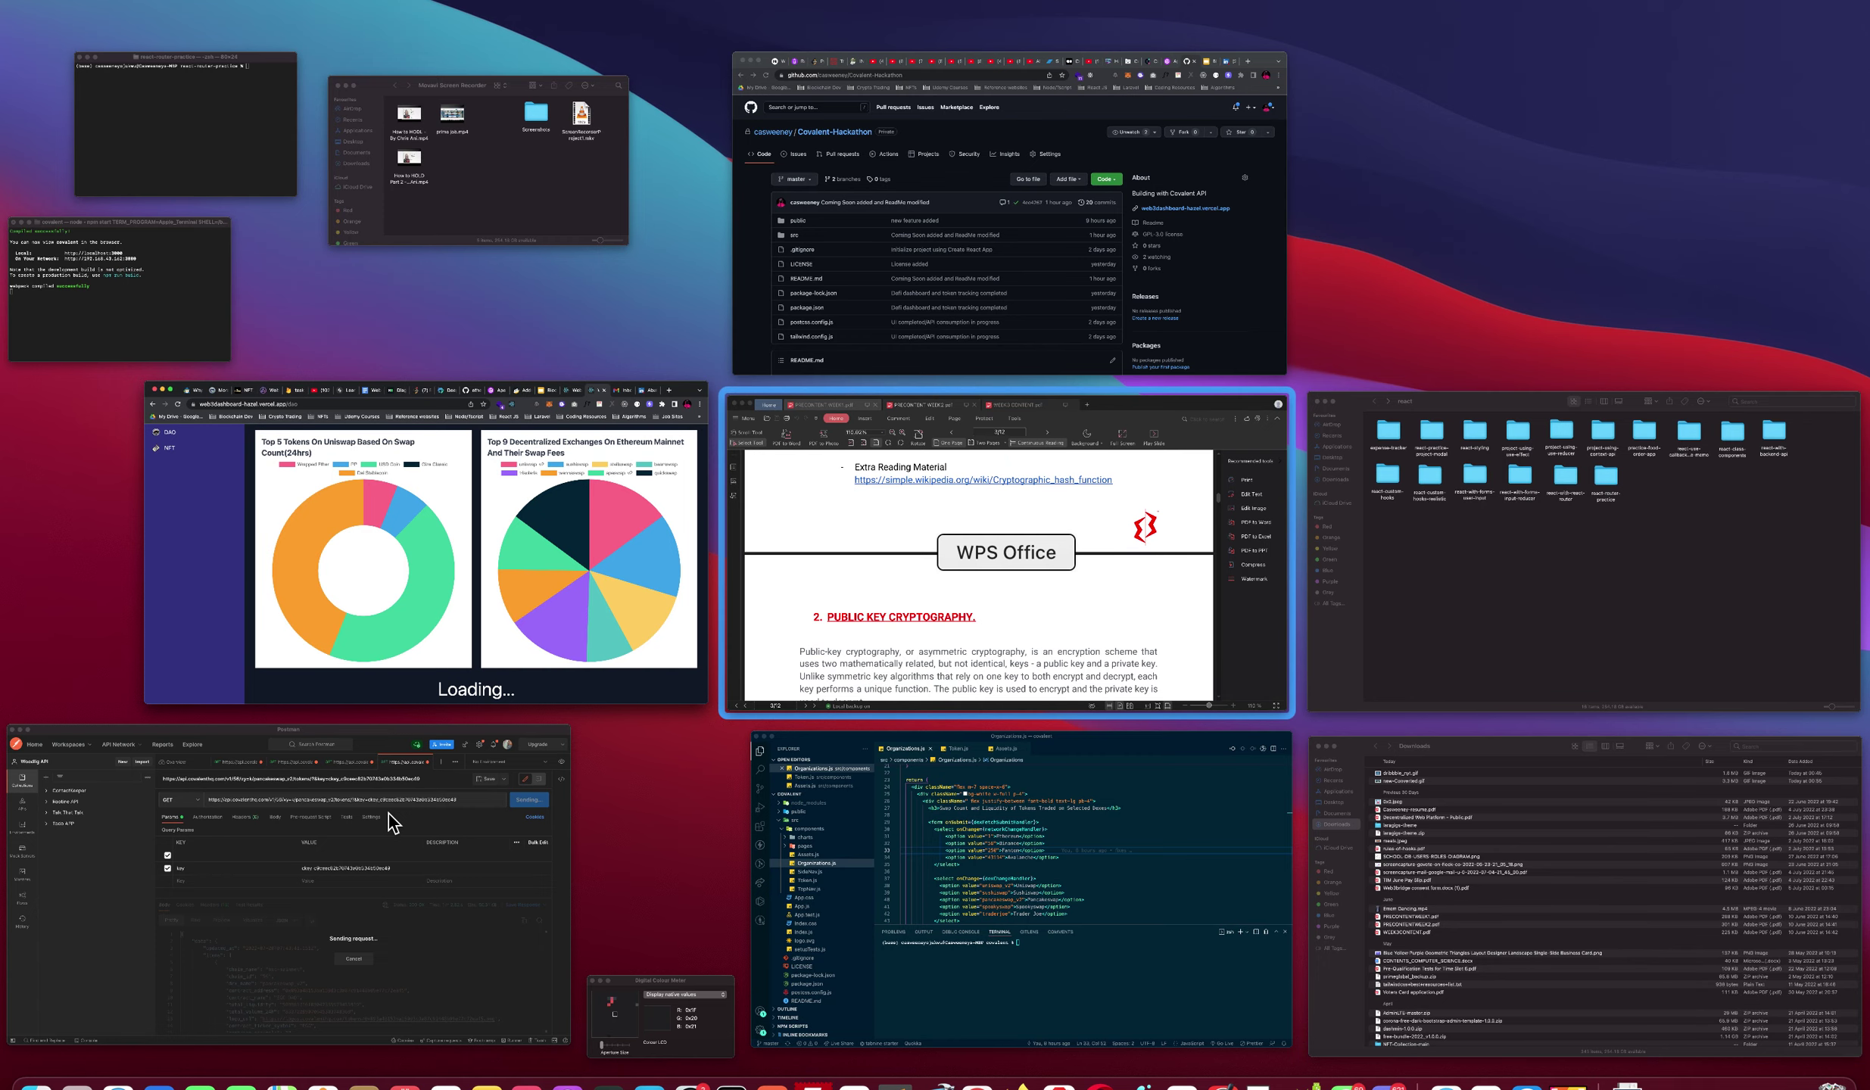
# Check Postman's still-sending tokens request, then bring back the window list to return to Chrome.
pyautogui.click(388, 814)
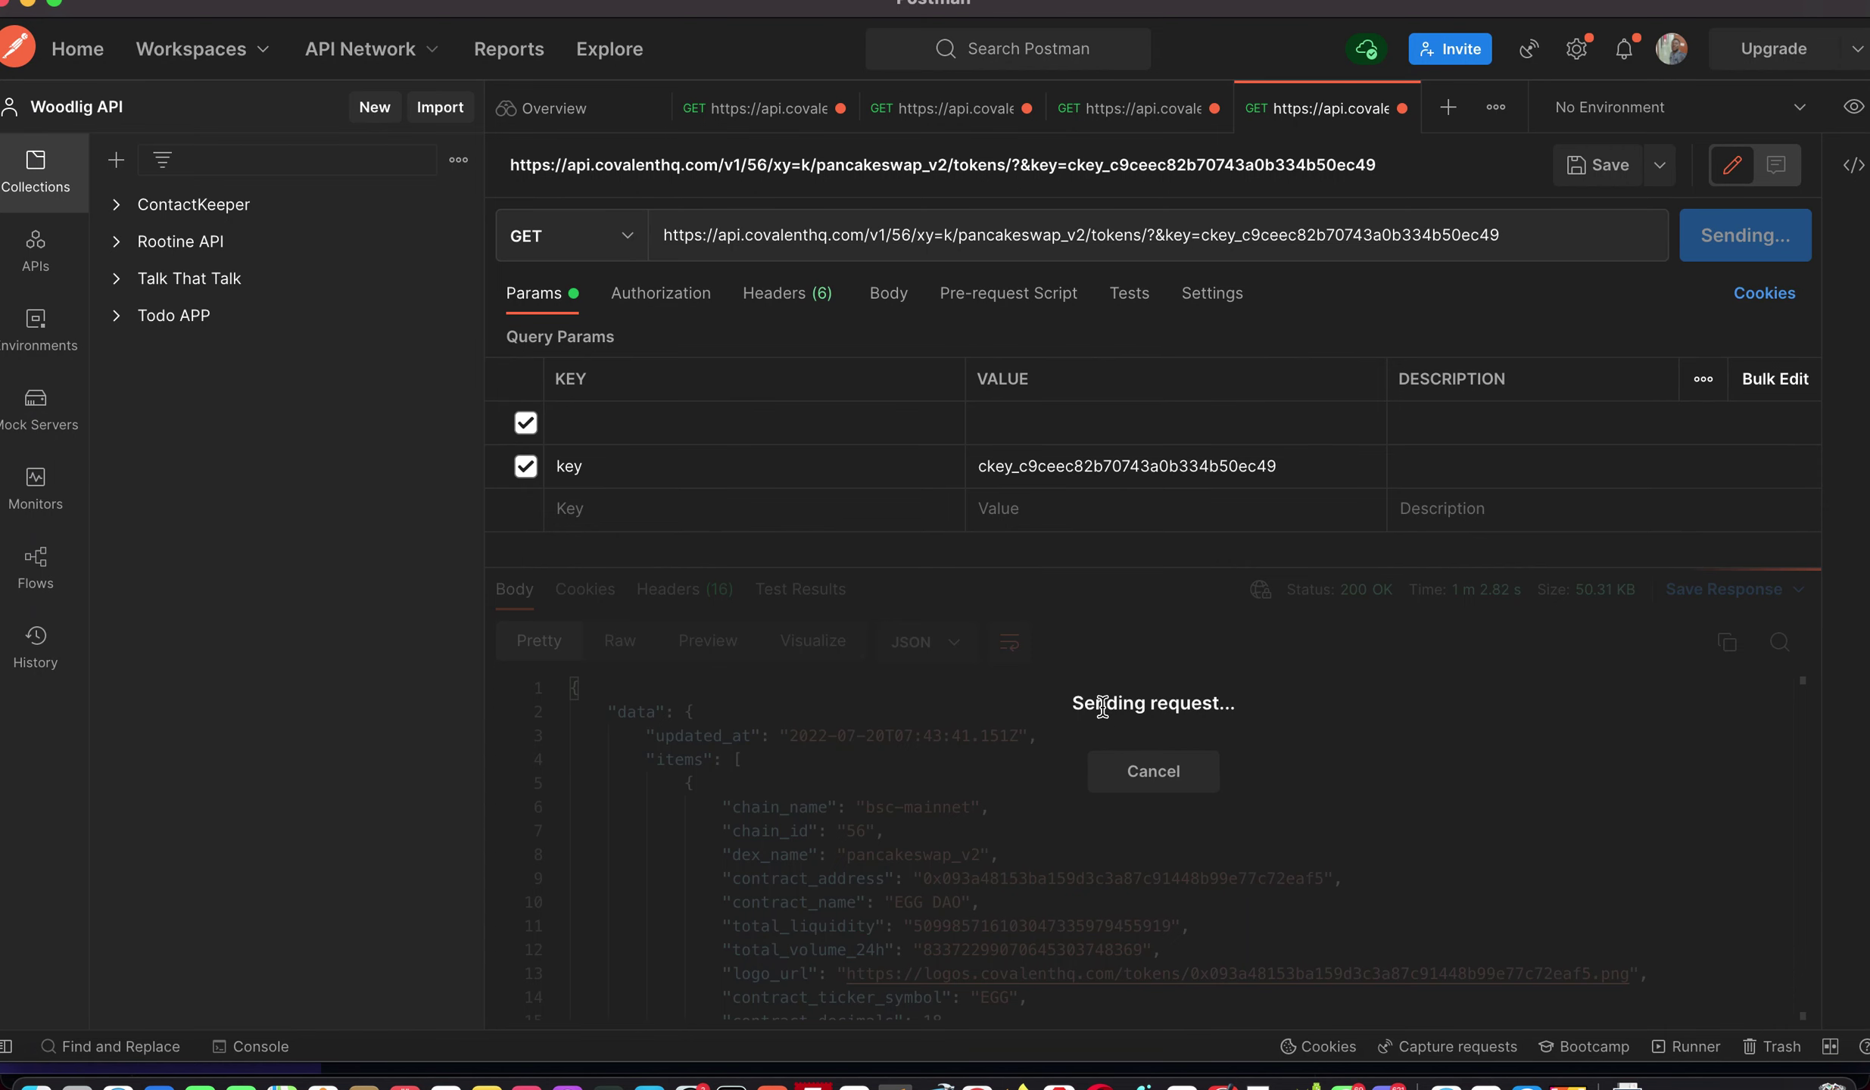
pyautogui.hotkey('ctrl', 'Up')
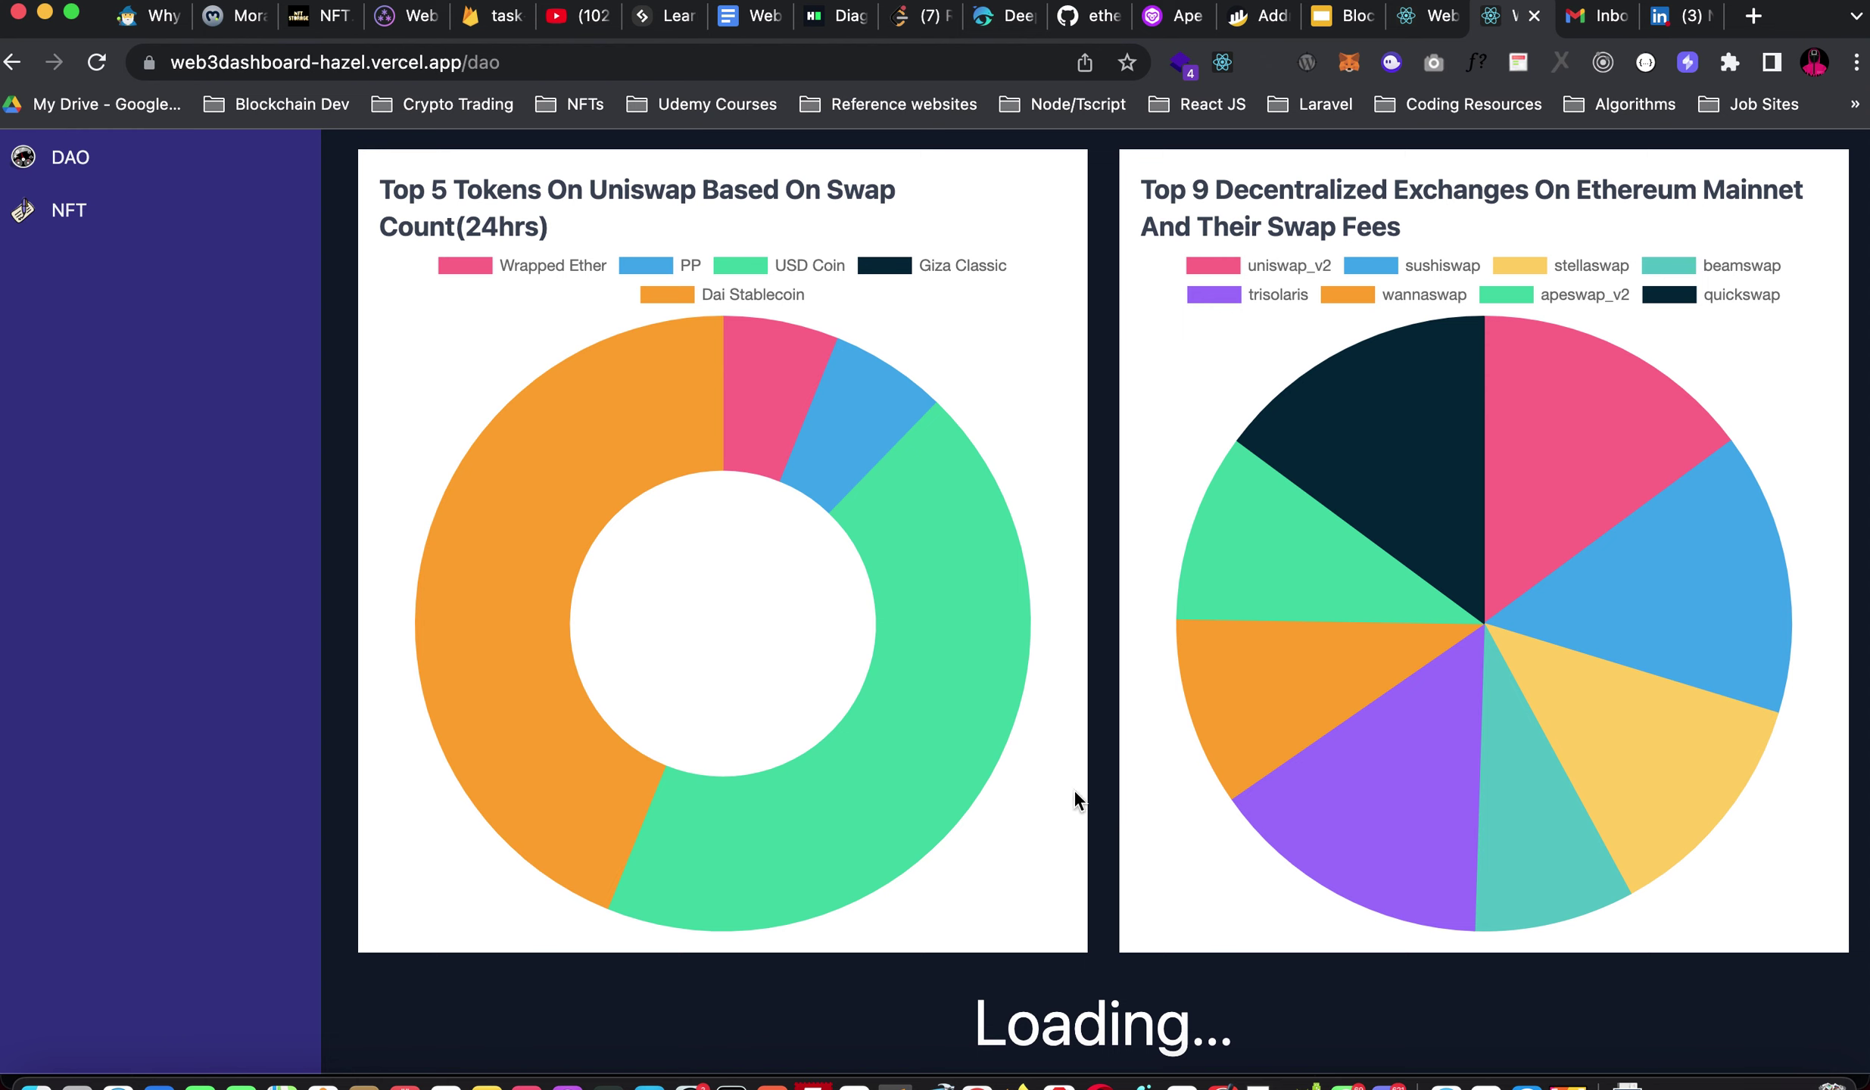
# Scroll the DAO page to the Uniswap top-5 doughnut and DEX swap-fee pie charts.
pyautogui.scroll(4, 1089, 923)
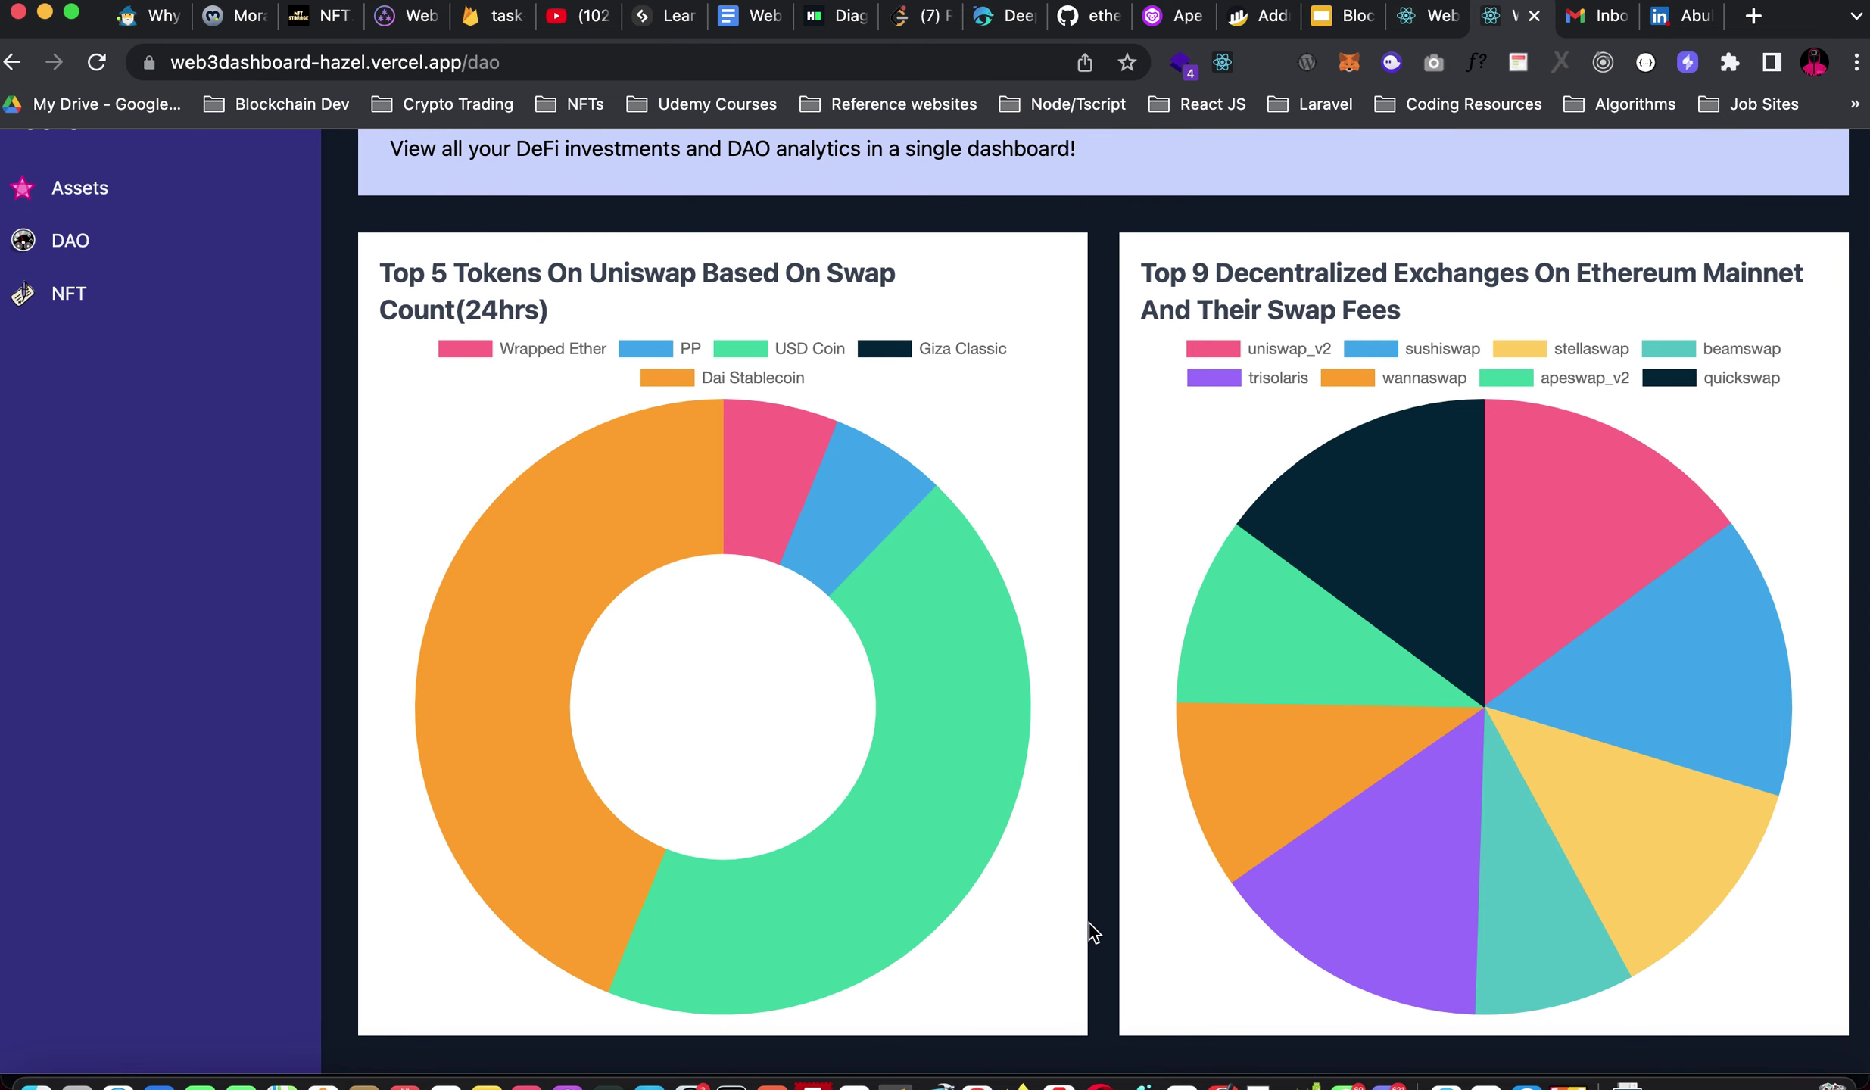
pyautogui.scroll(-1, 1040, 916)
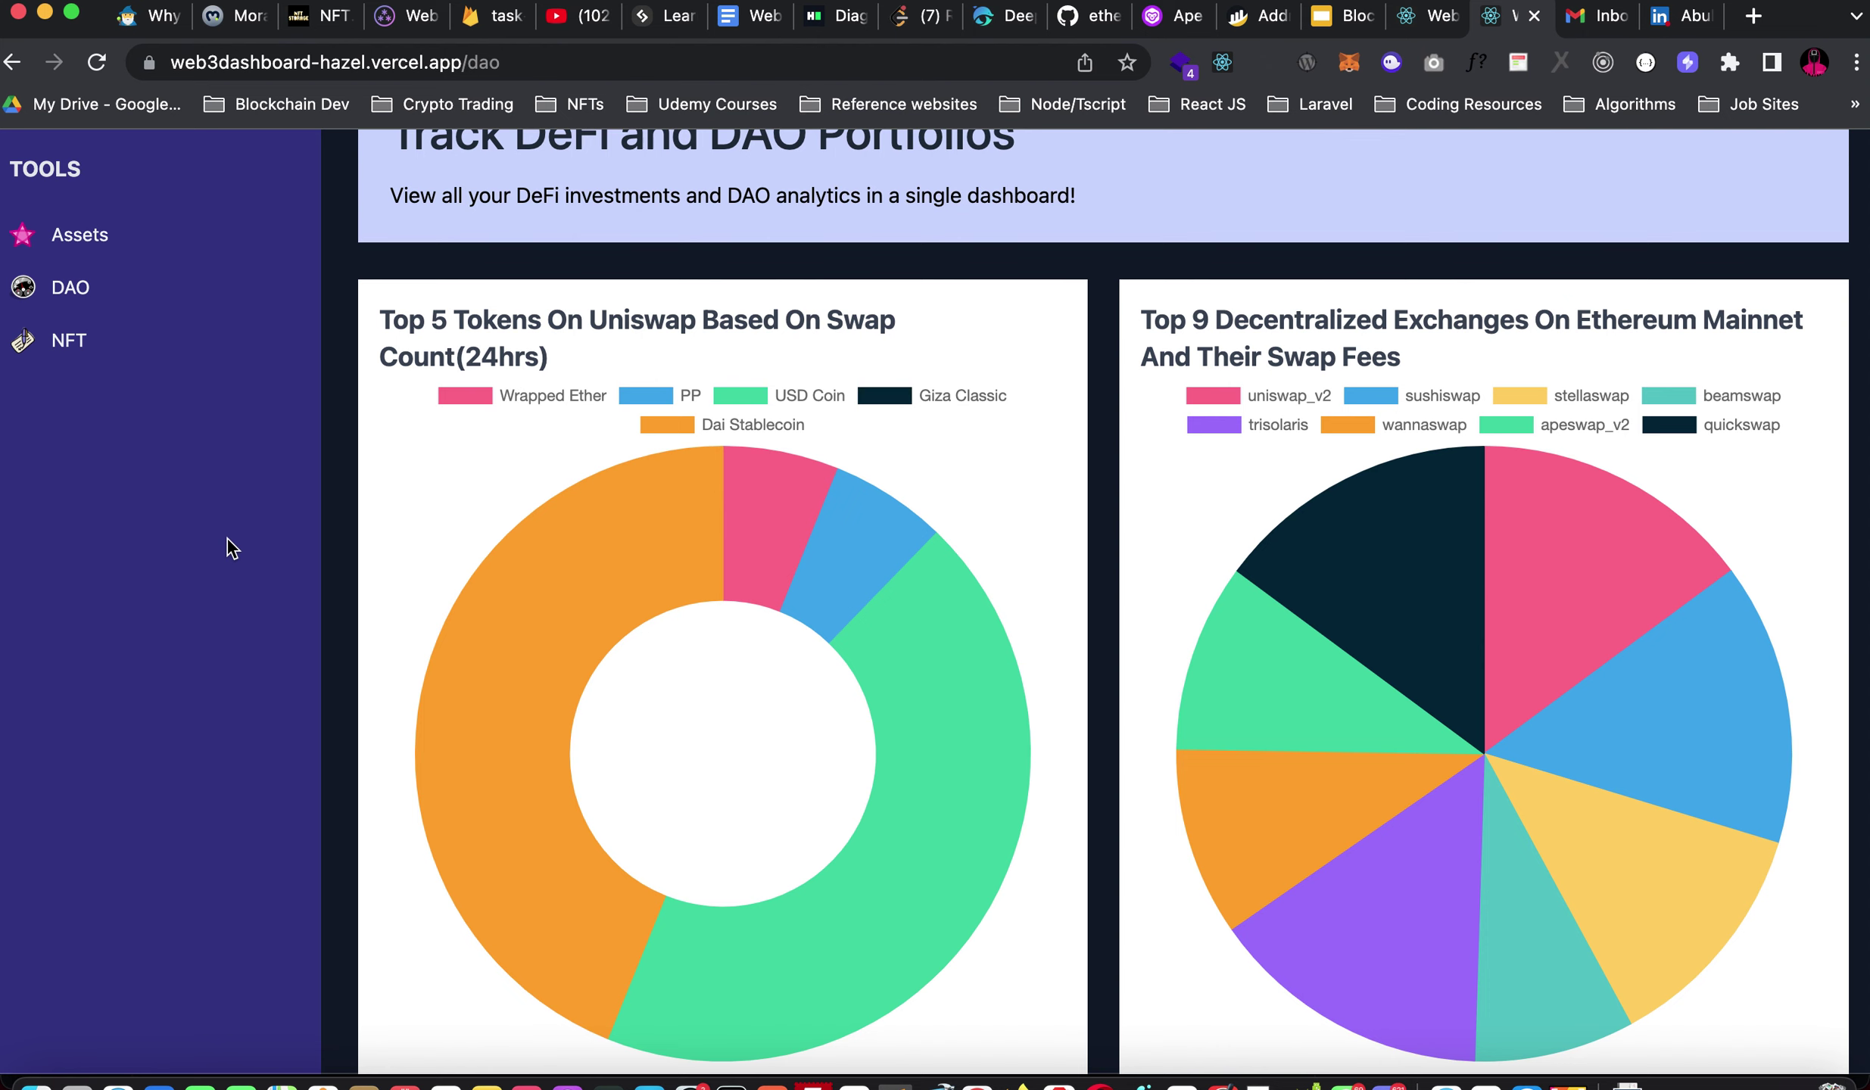
pyautogui.scroll(-20, 1186, 708)
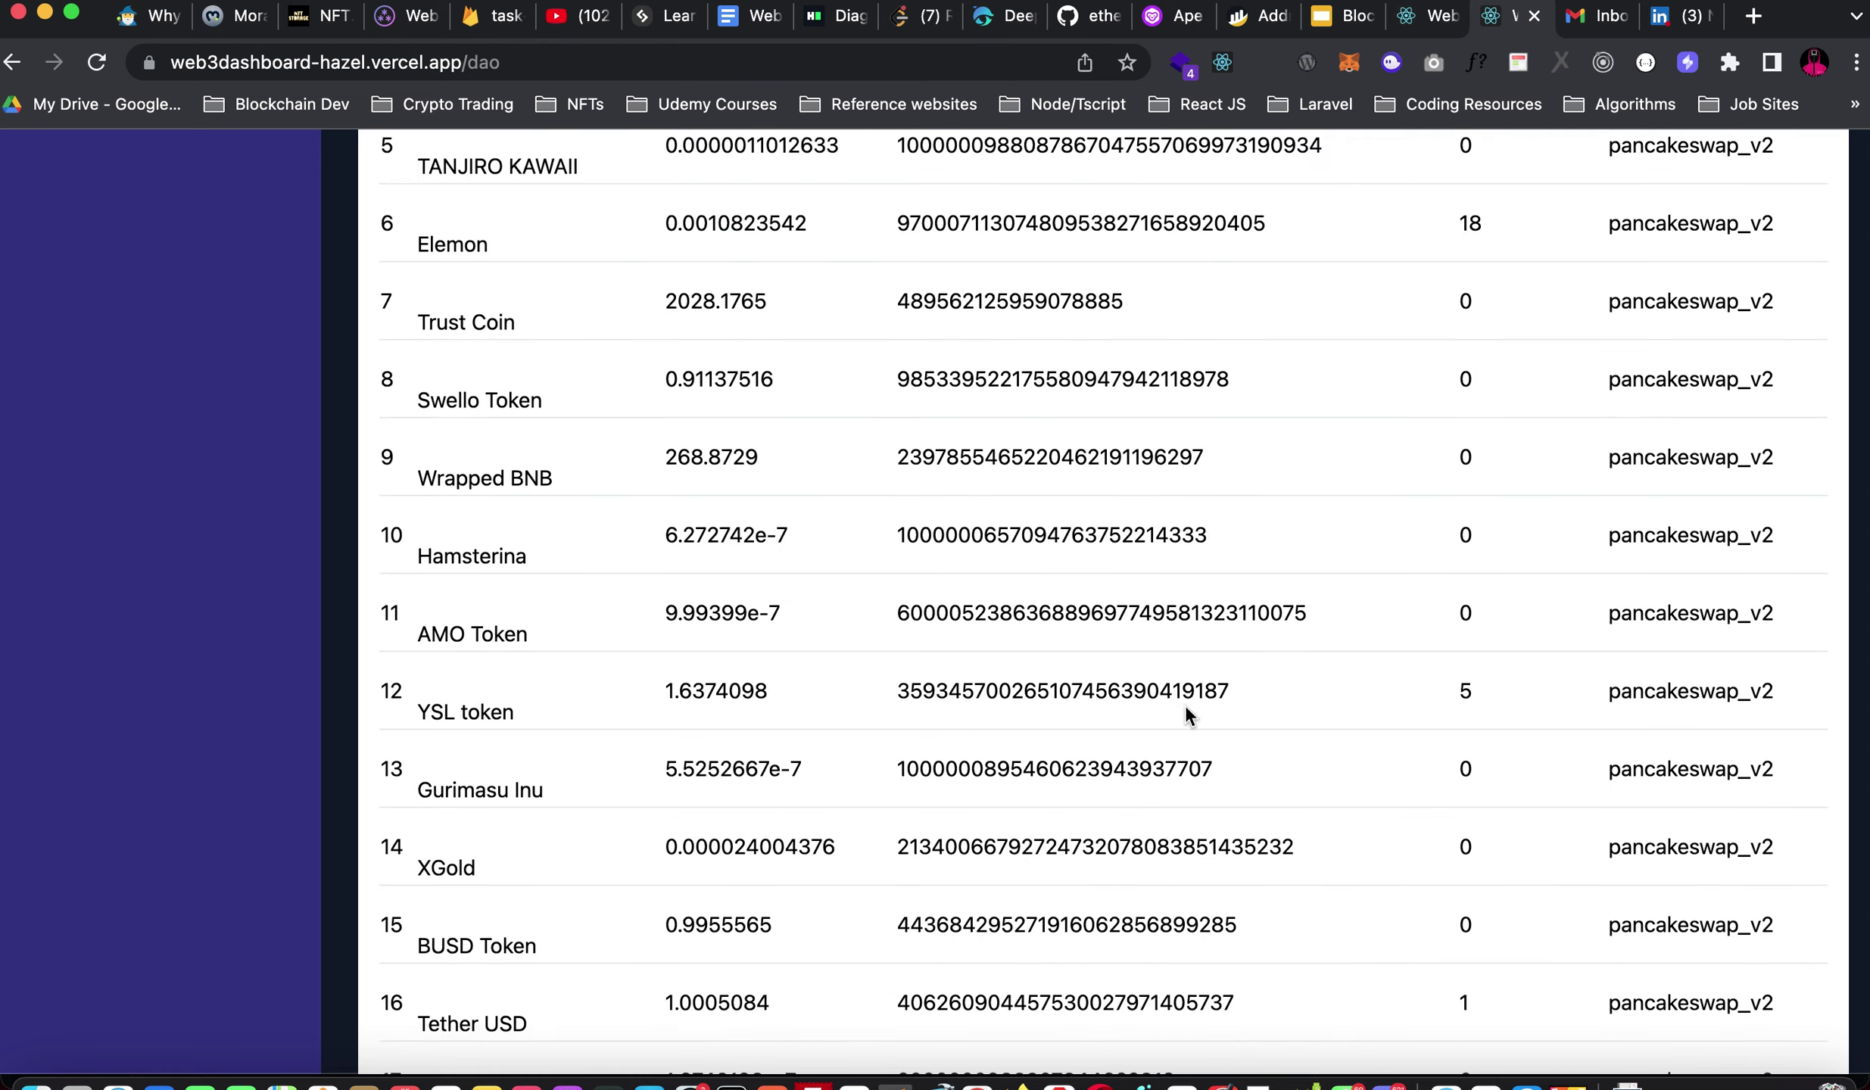
pyautogui.scroll(10, 1184, 704)
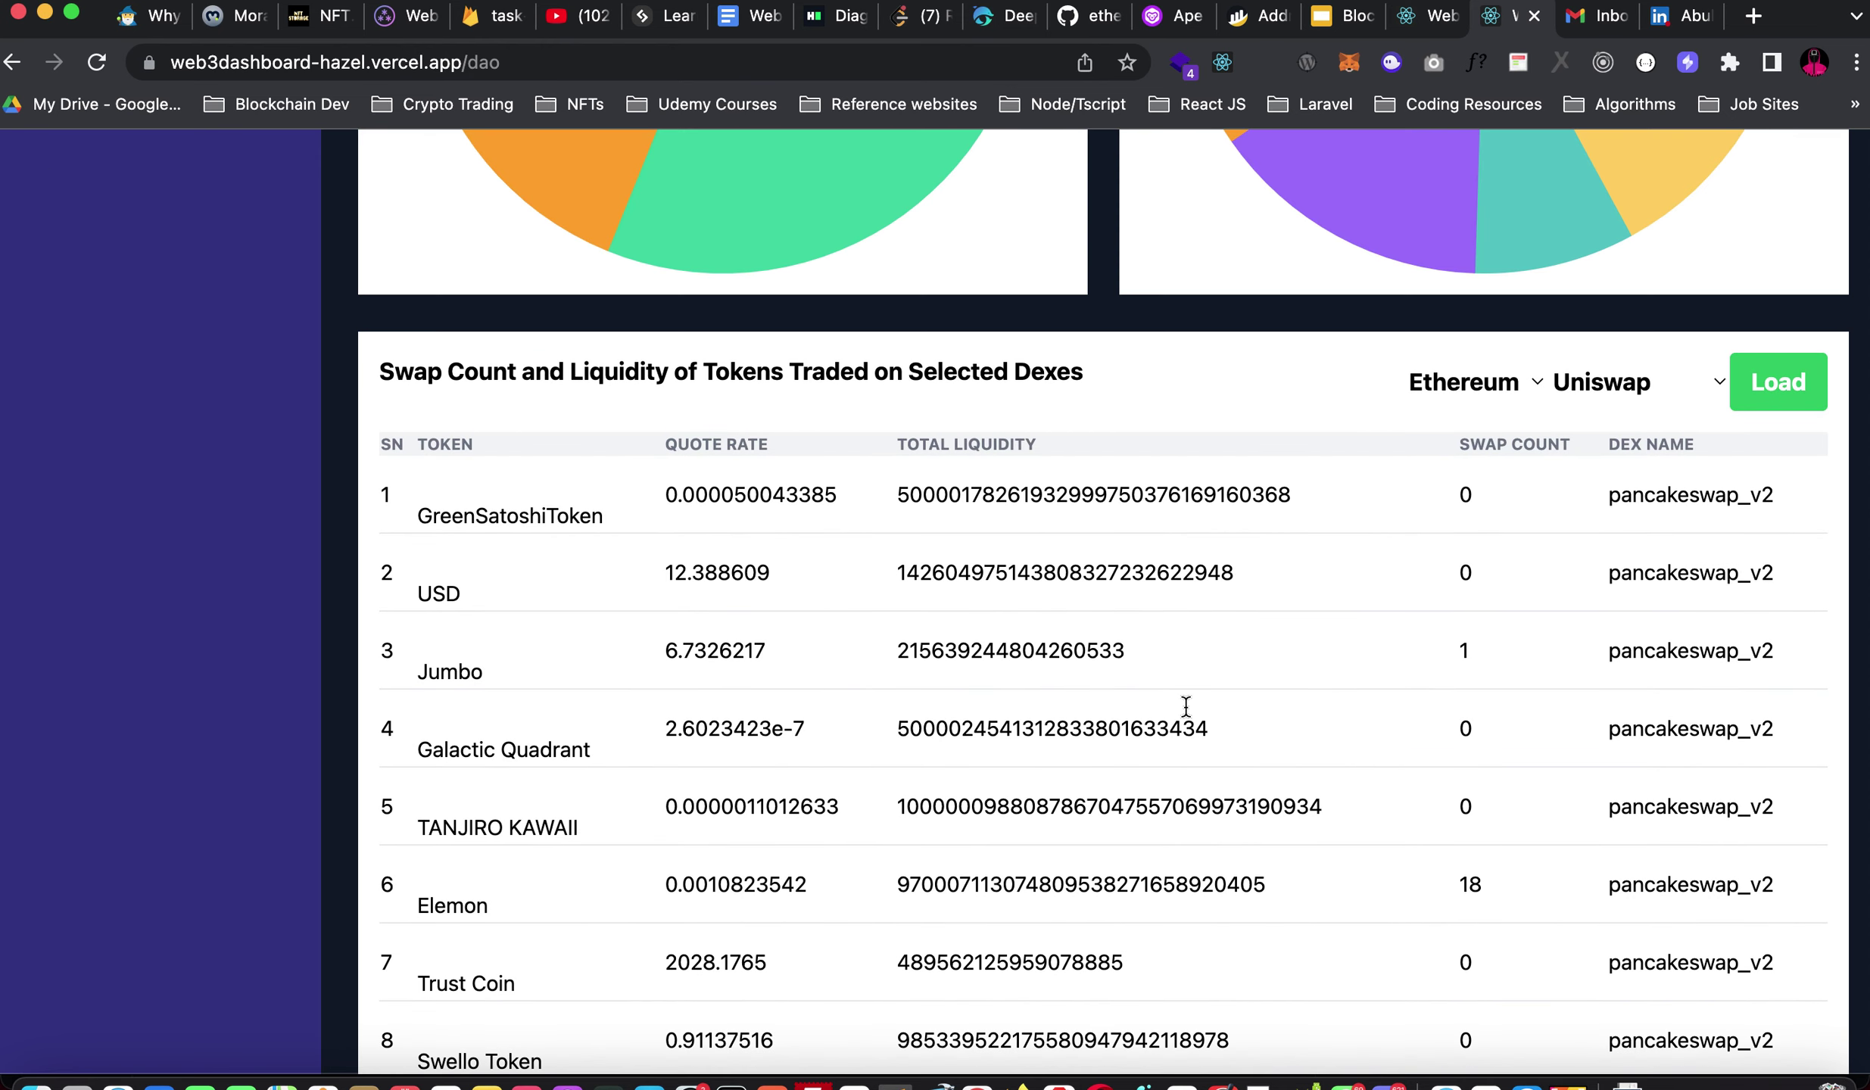
pyautogui.scroll(-3, 1184, 708)
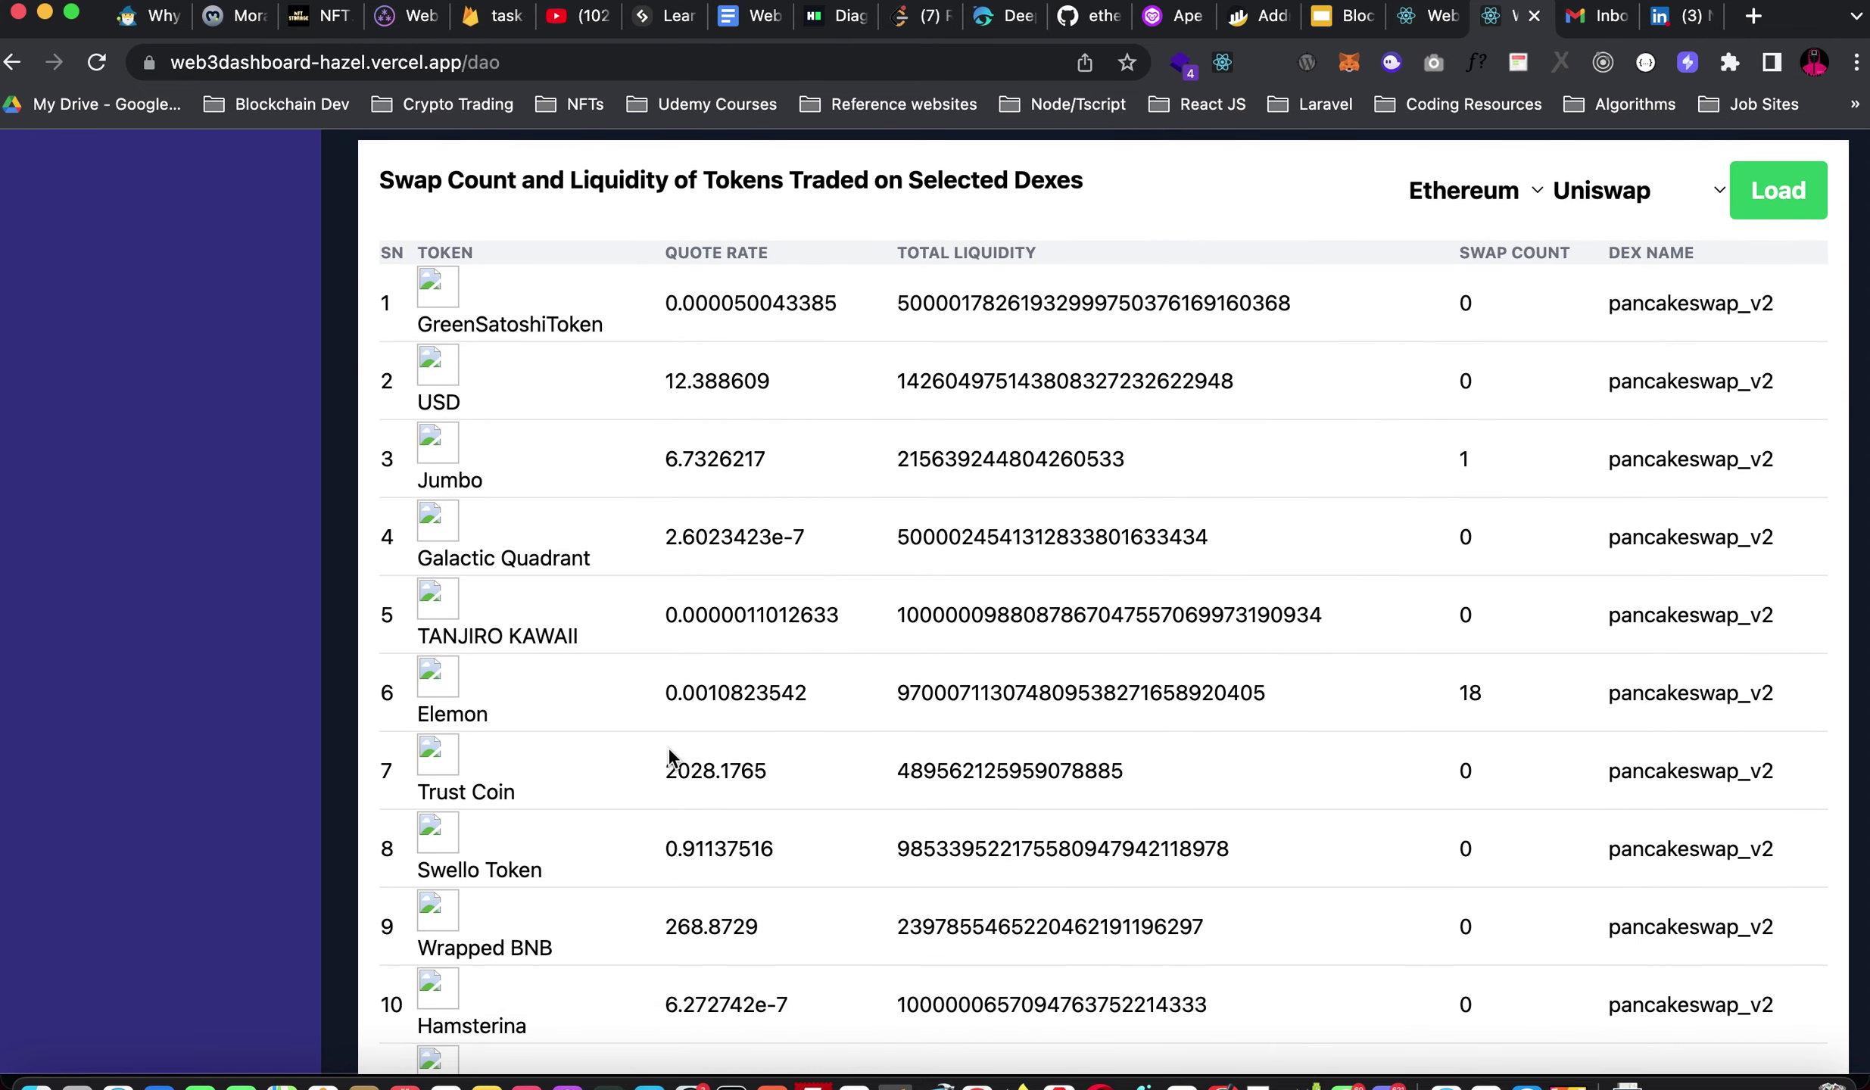
pyautogui.scroll(-2, 763, 421)
pyautogui.scroll(-10, 761, 414)
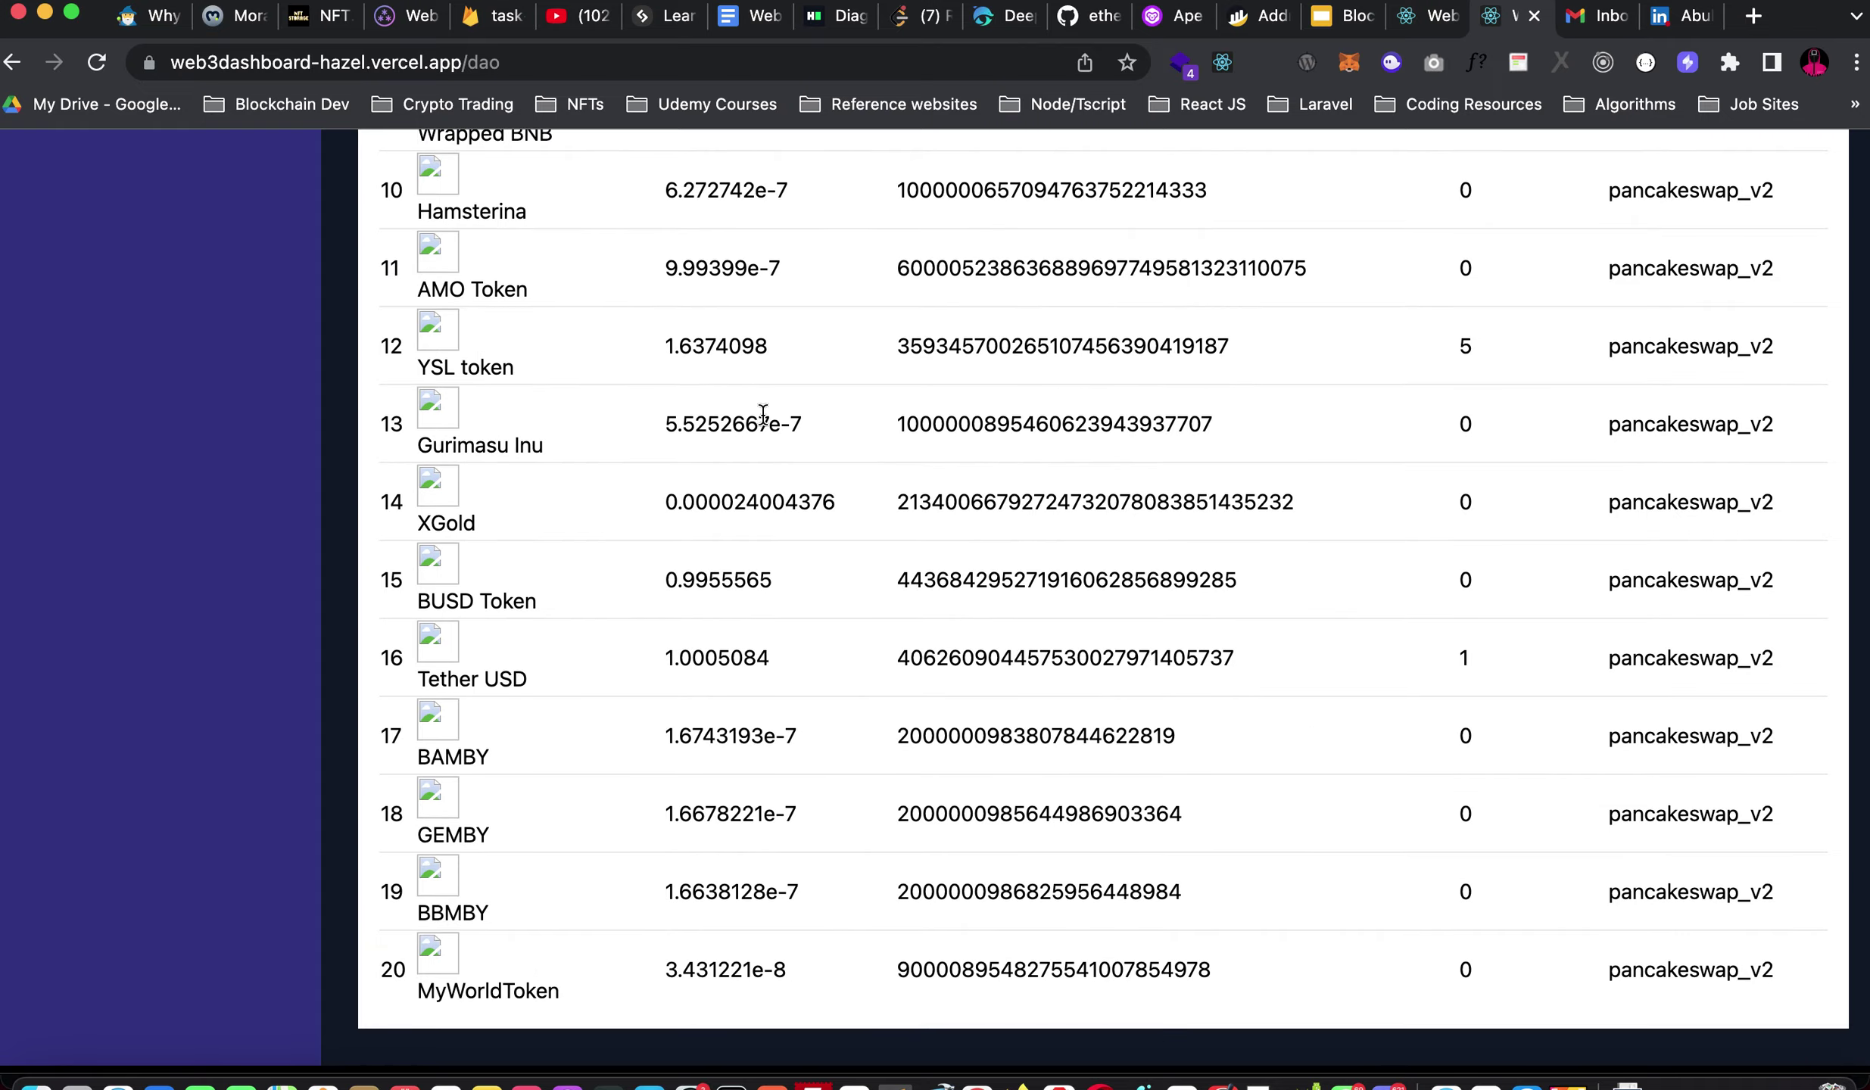
pyautogui.scroll(6, 763, 414)
pyautogui.scroll(6, 763, 415)
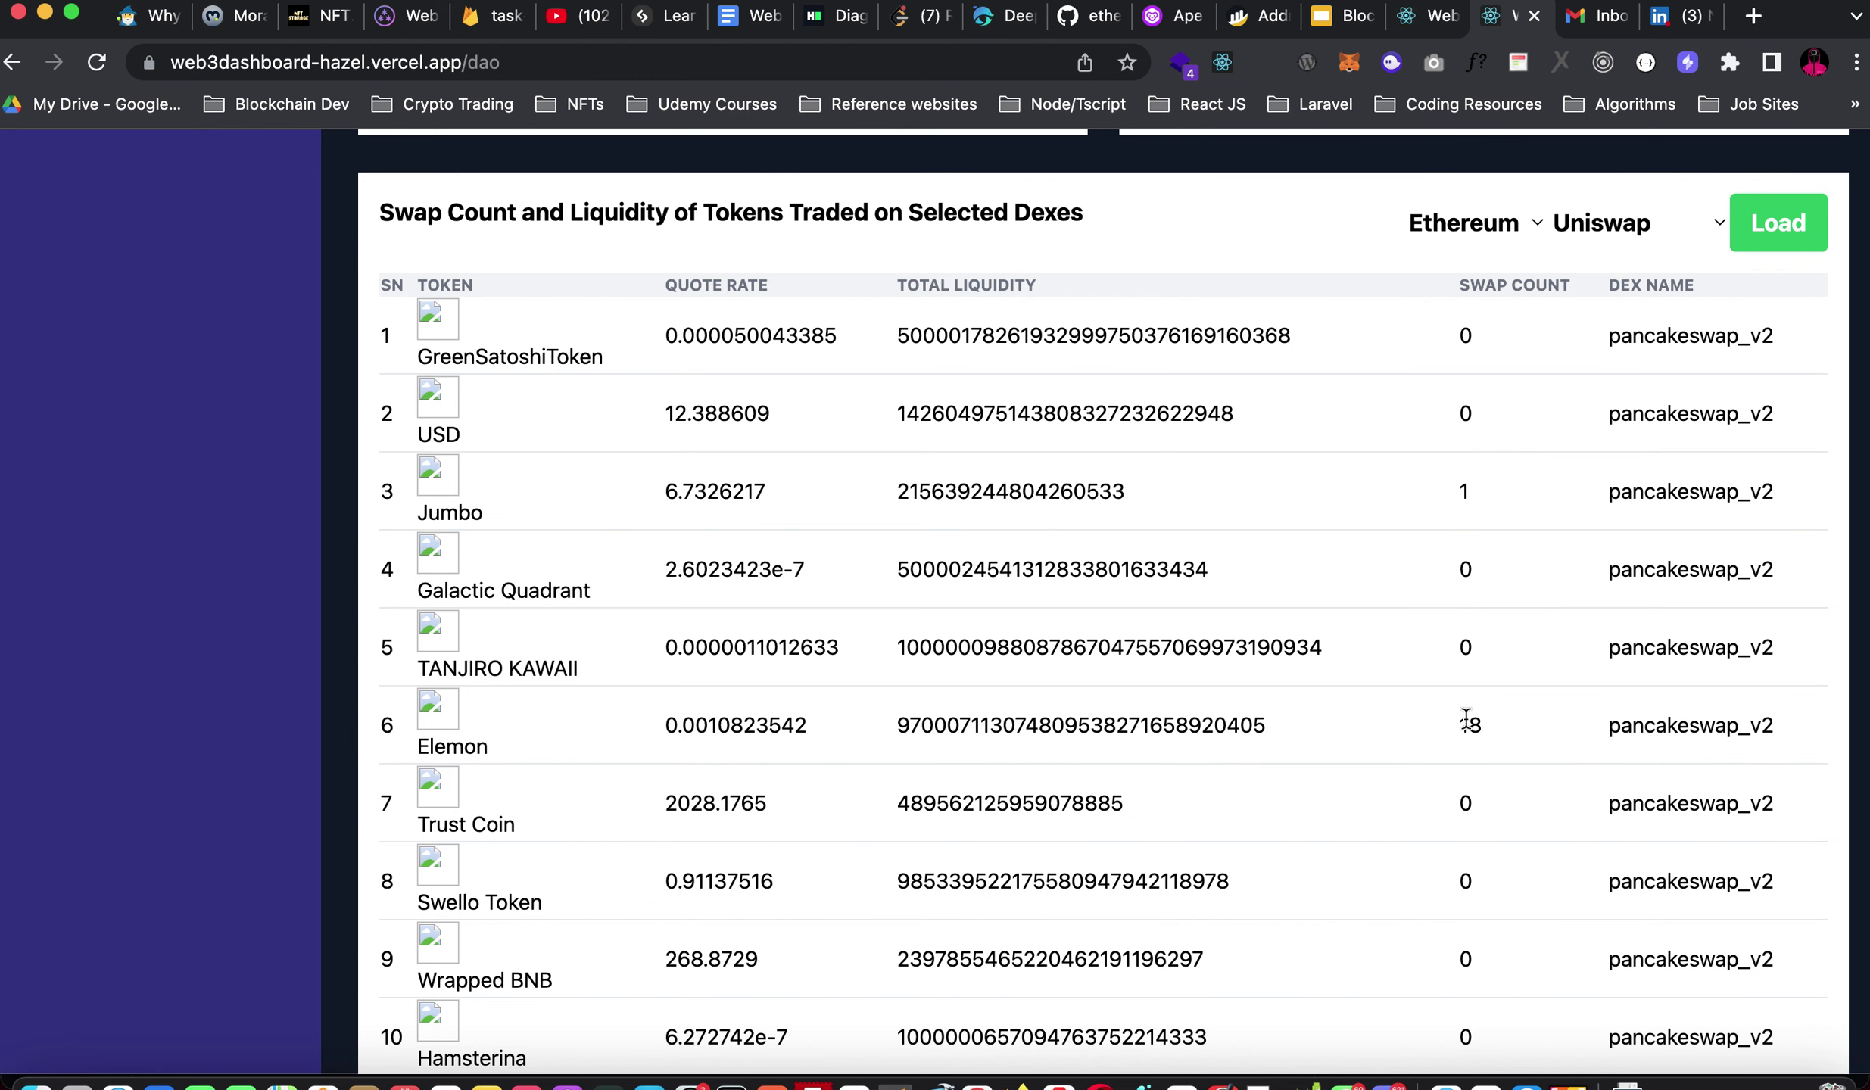
pyautogui.scroll(-1, 1467, 717)
pyautogui.scroll(-3, 1466, 717)
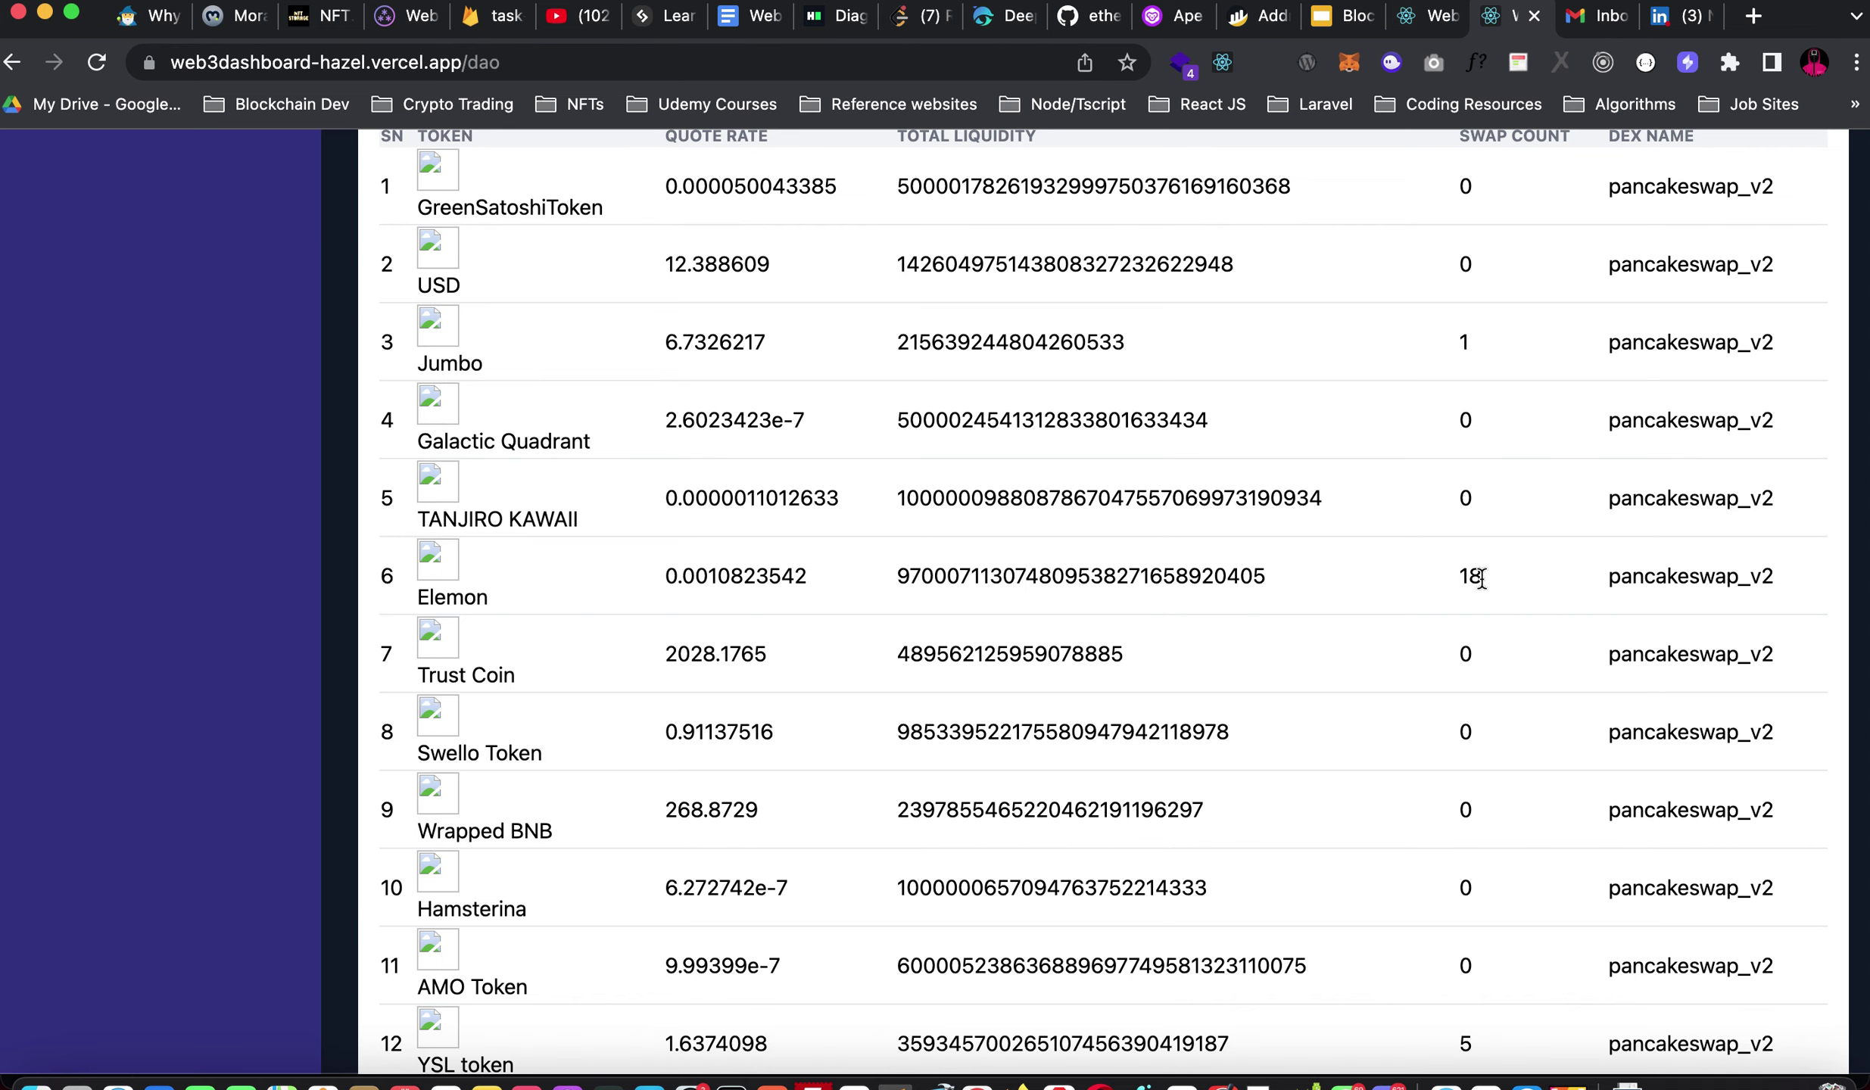
pyautogui.scroll(3, 1476, 581)
pyautogui.scroll(-15, 1479, 580)
pyautogui.scroll(-3, 1492, 606)
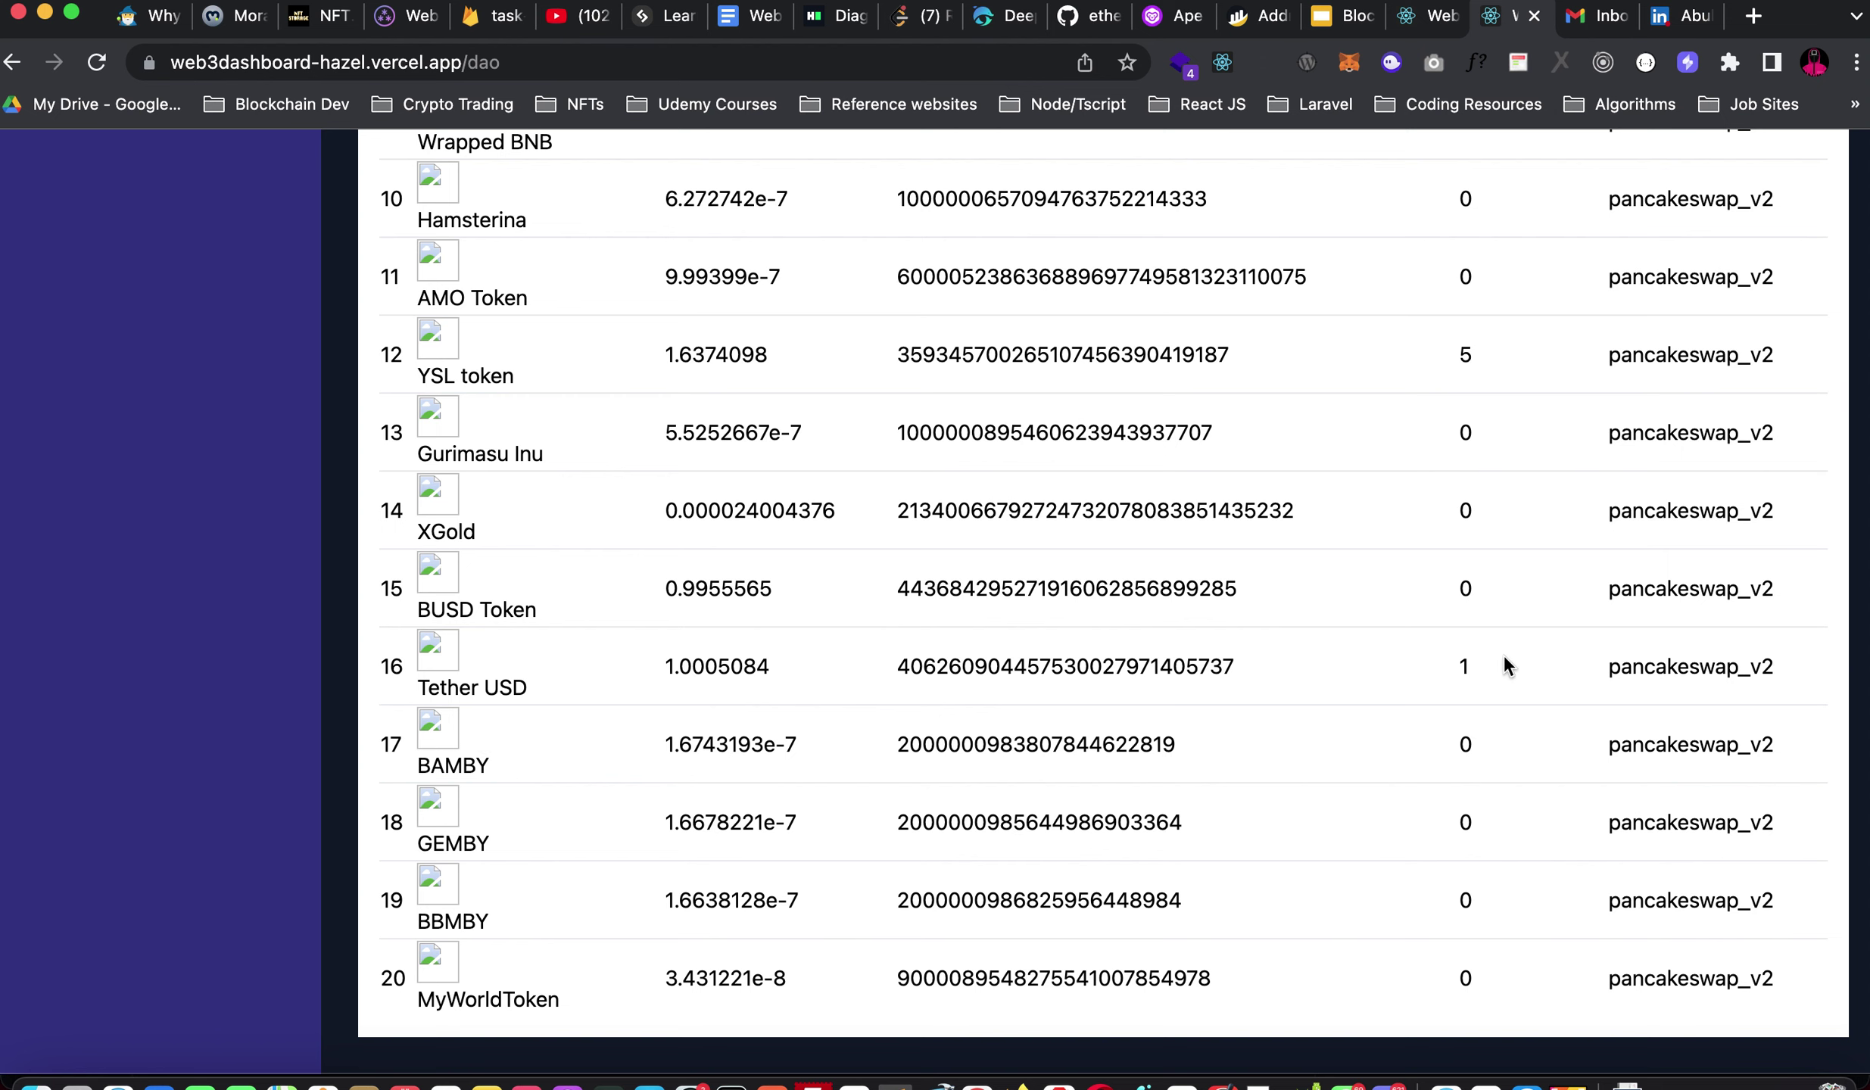
pyautogui.scroll(14, 1489, 669)
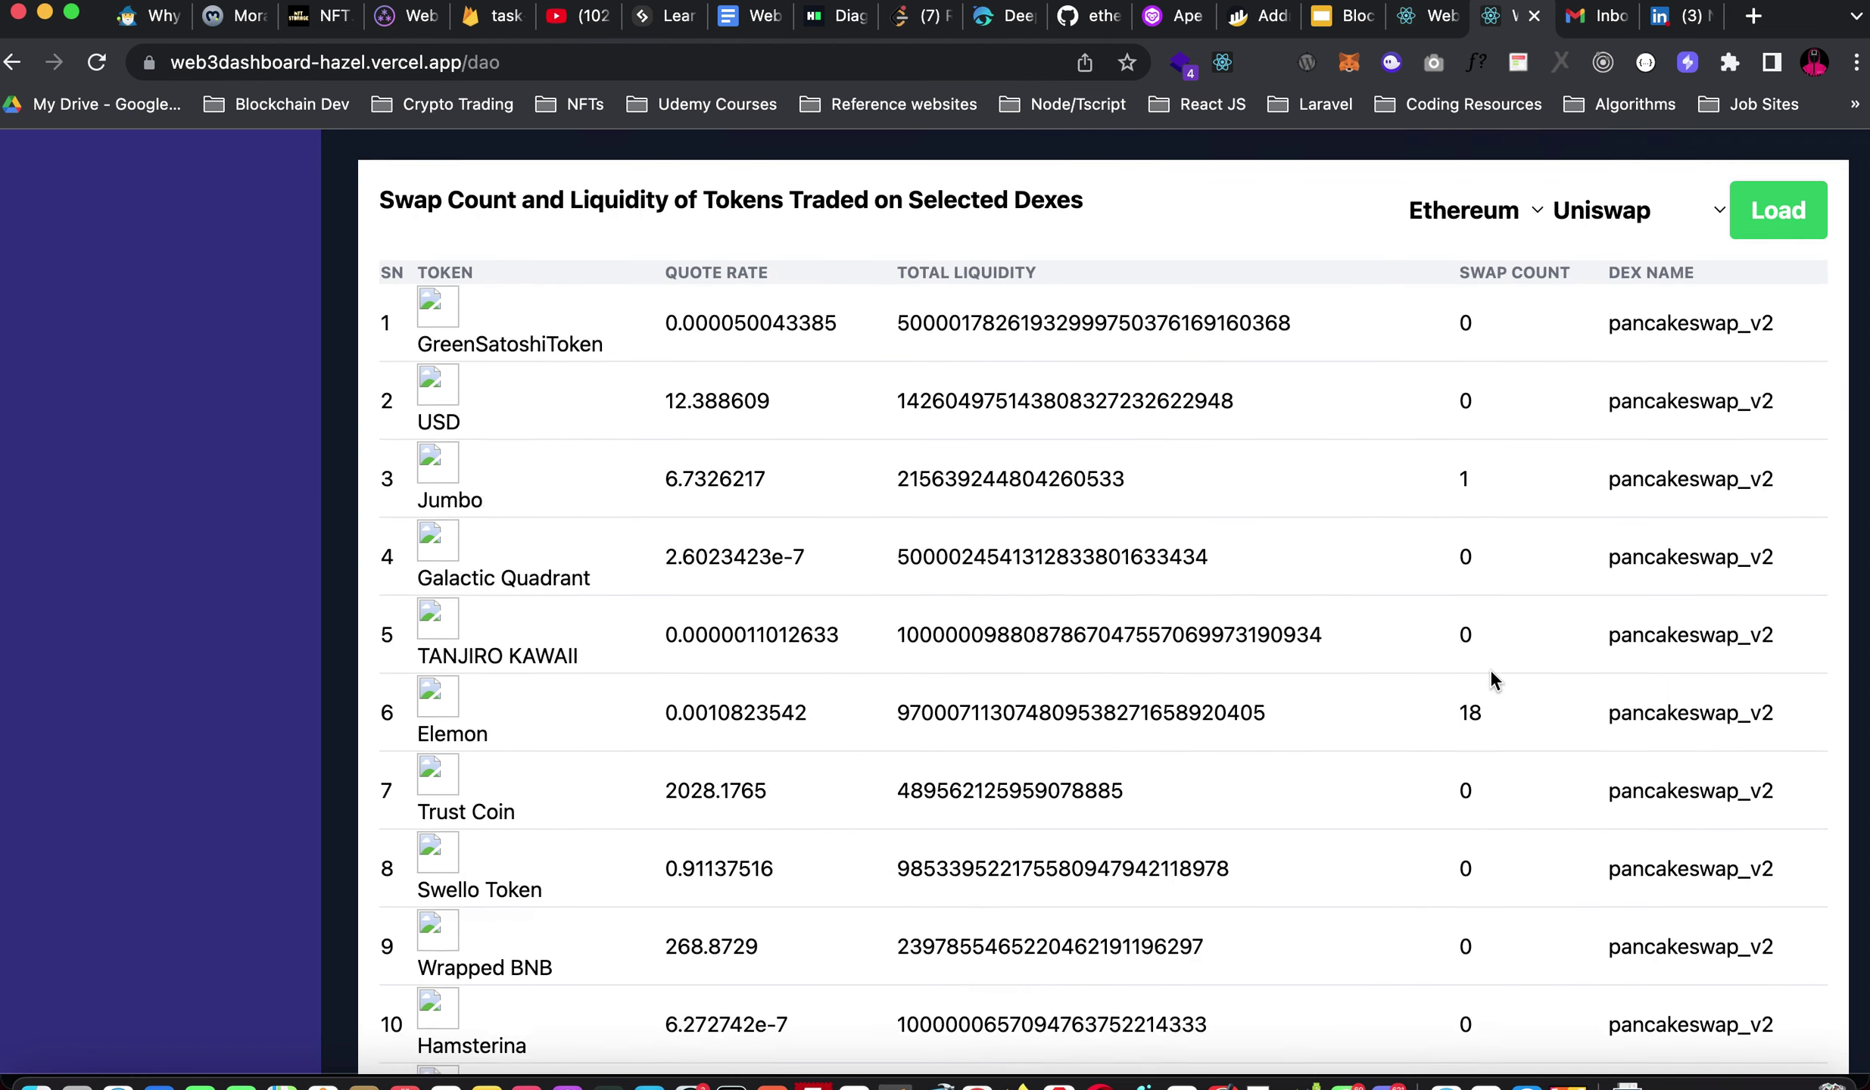
pyautogui.scroll(-10, 1497, 781)
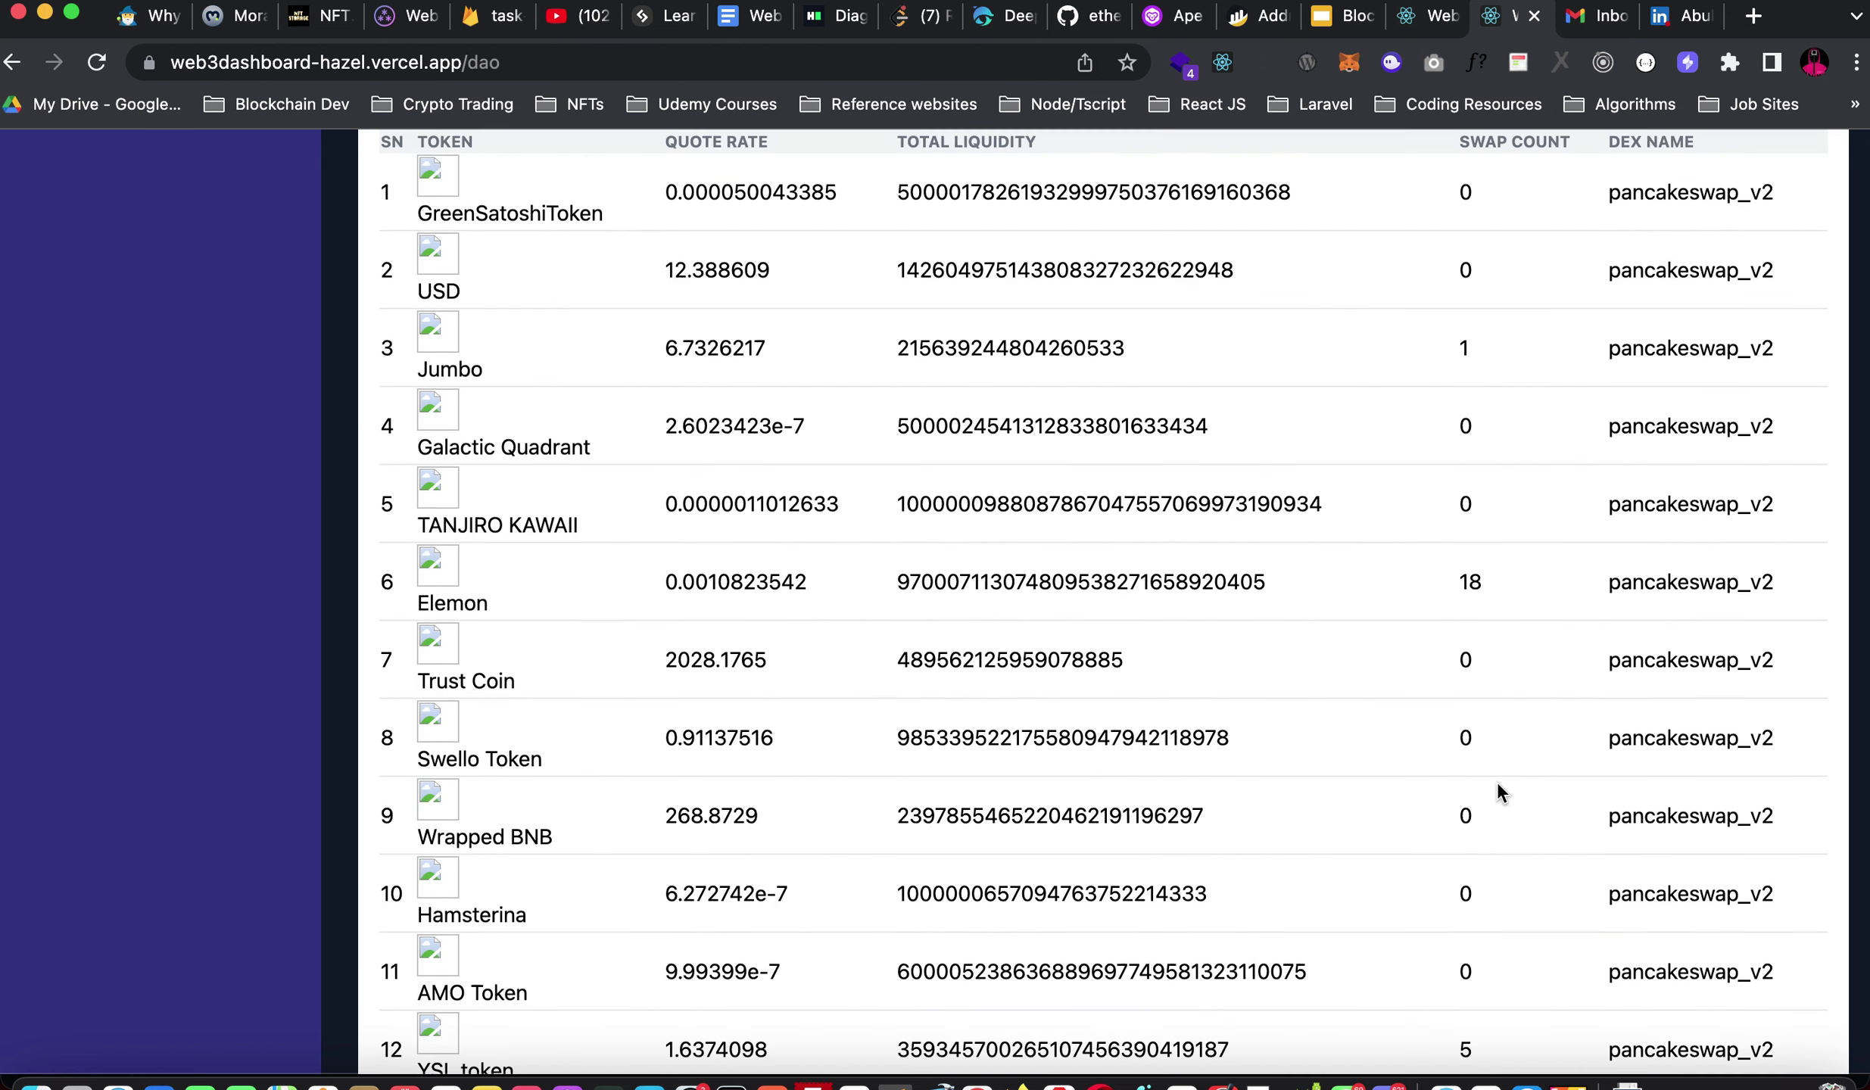
pyautogui.scroll(5, 1497, 781)
pyautogui.scroll(5, 1497, 781)
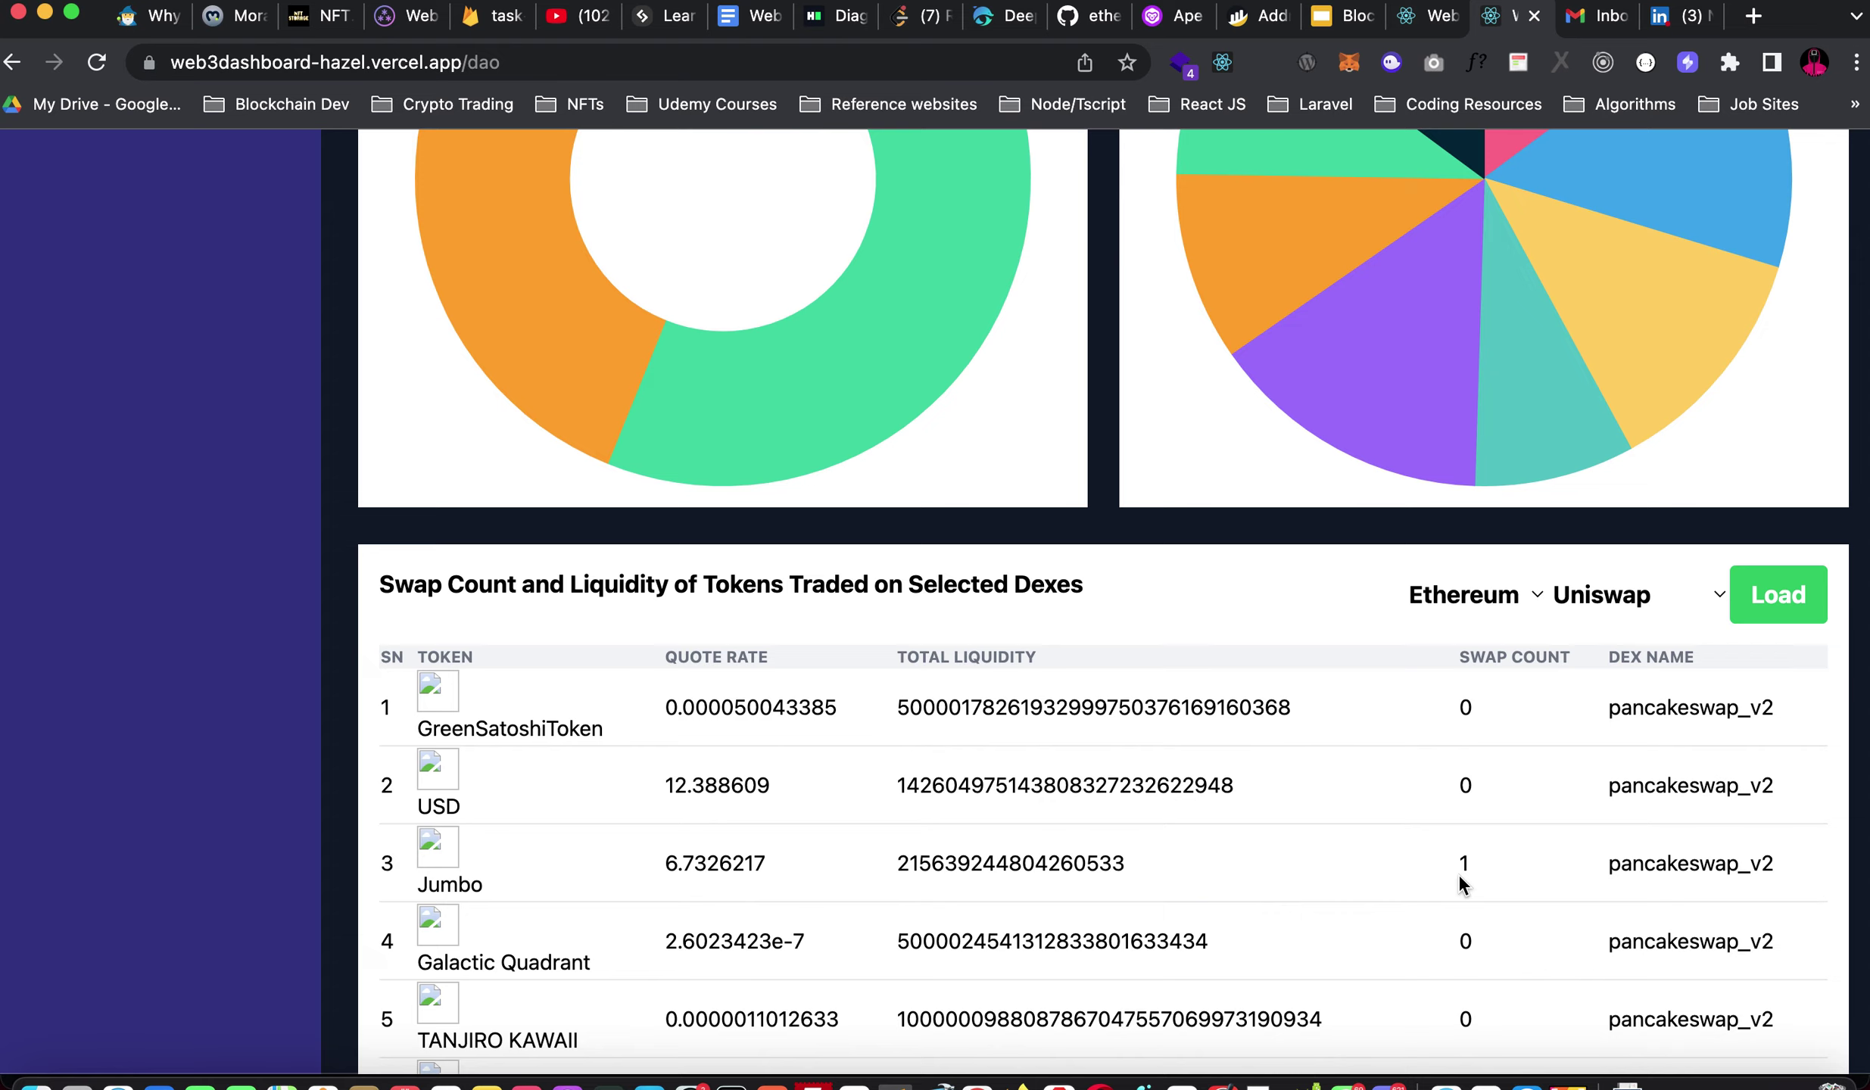
pyautogui.scroll(-2, 1461, 874)
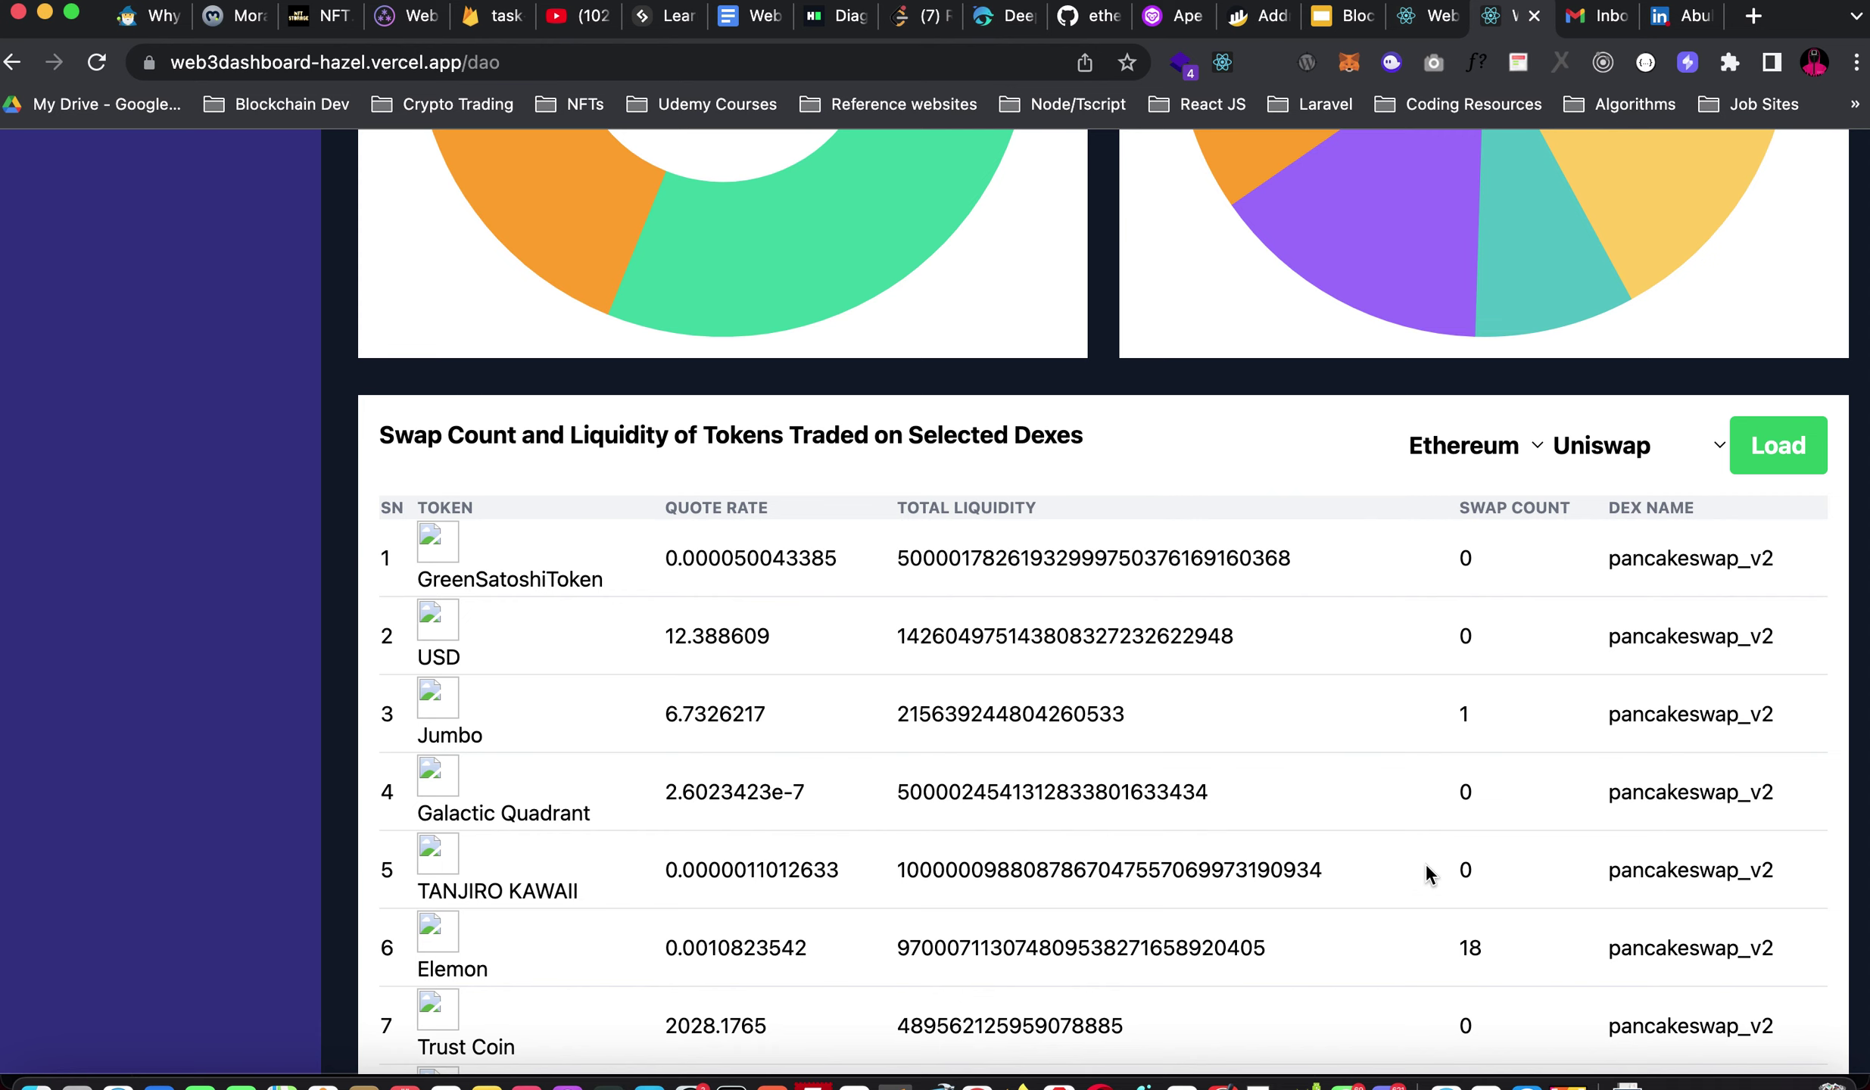
pyautogui.scroll(-6, 1426, 866)
pyautogui.scroll(-8, 1426, 875)
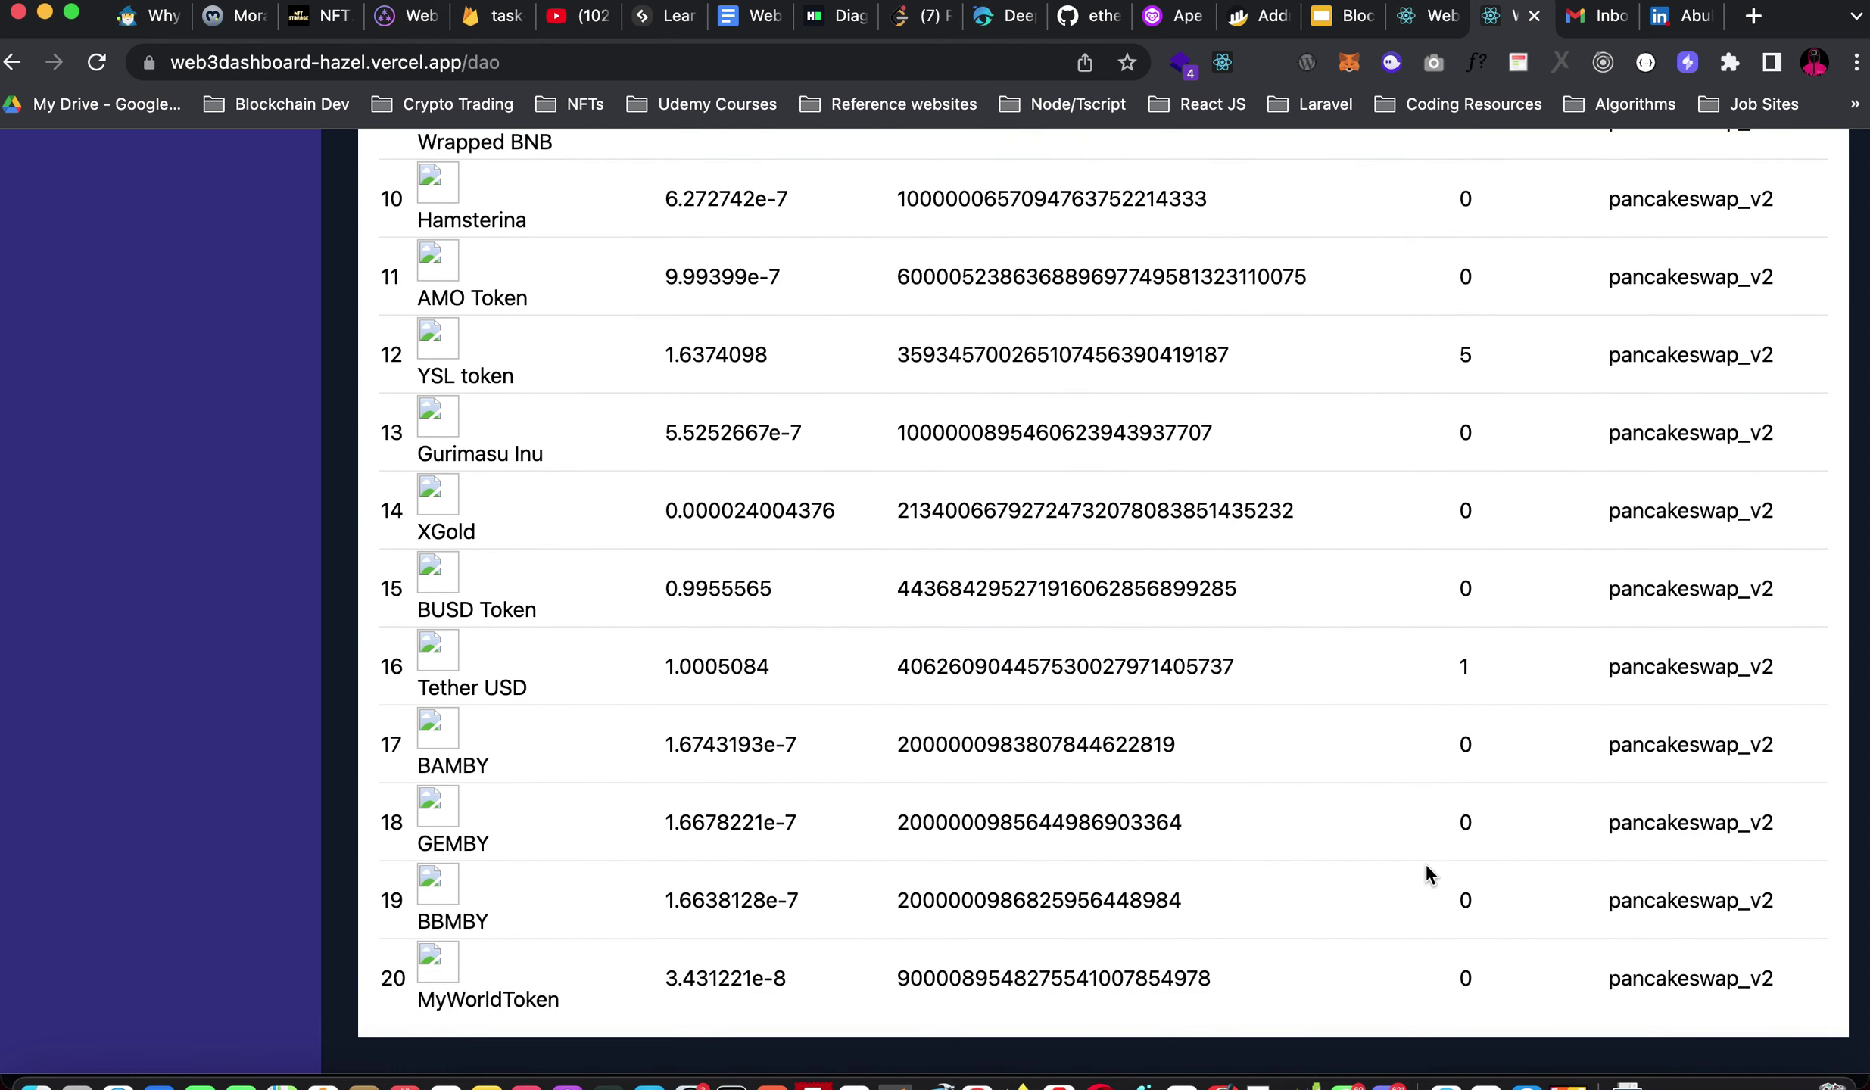
pyautogui.scroll(15, 1427, 872)
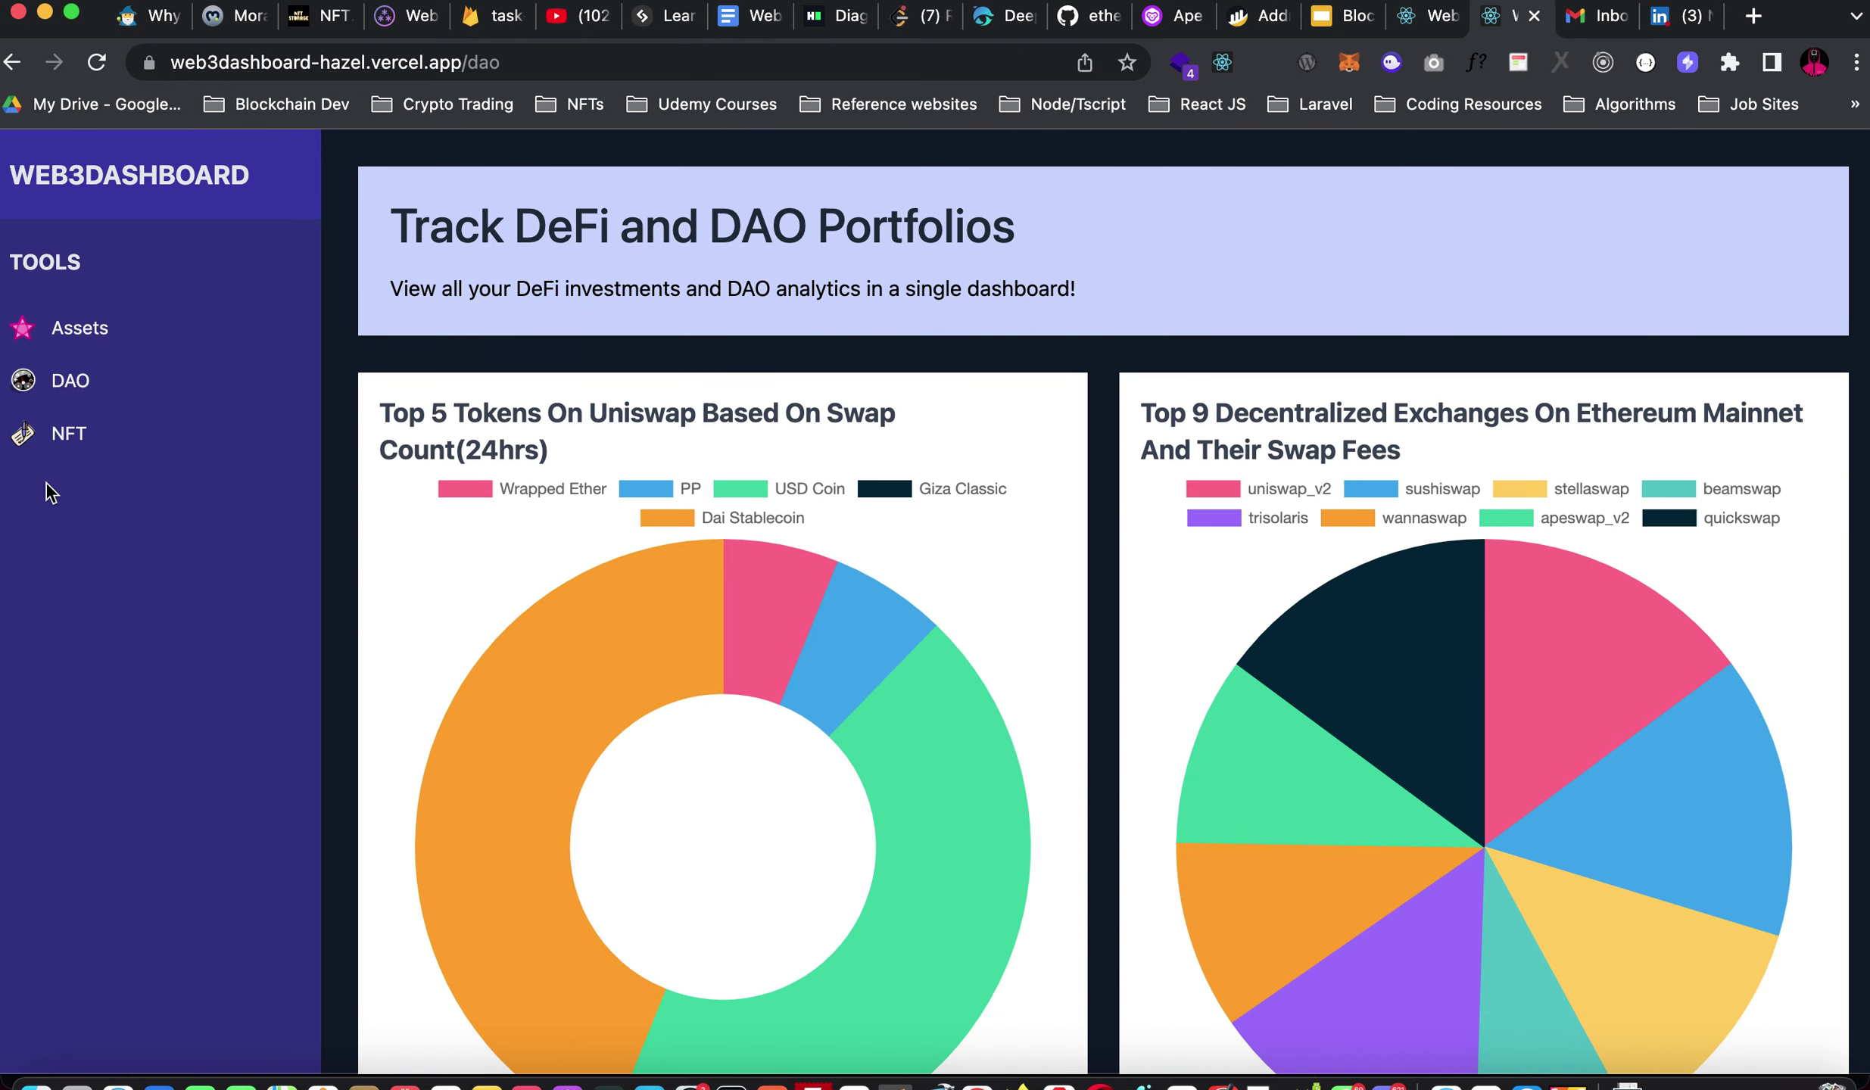
# View the NFT 'Coming Soon!' page, then return to the home page with the wallet-address search.
pyautogui.click(67, 434)
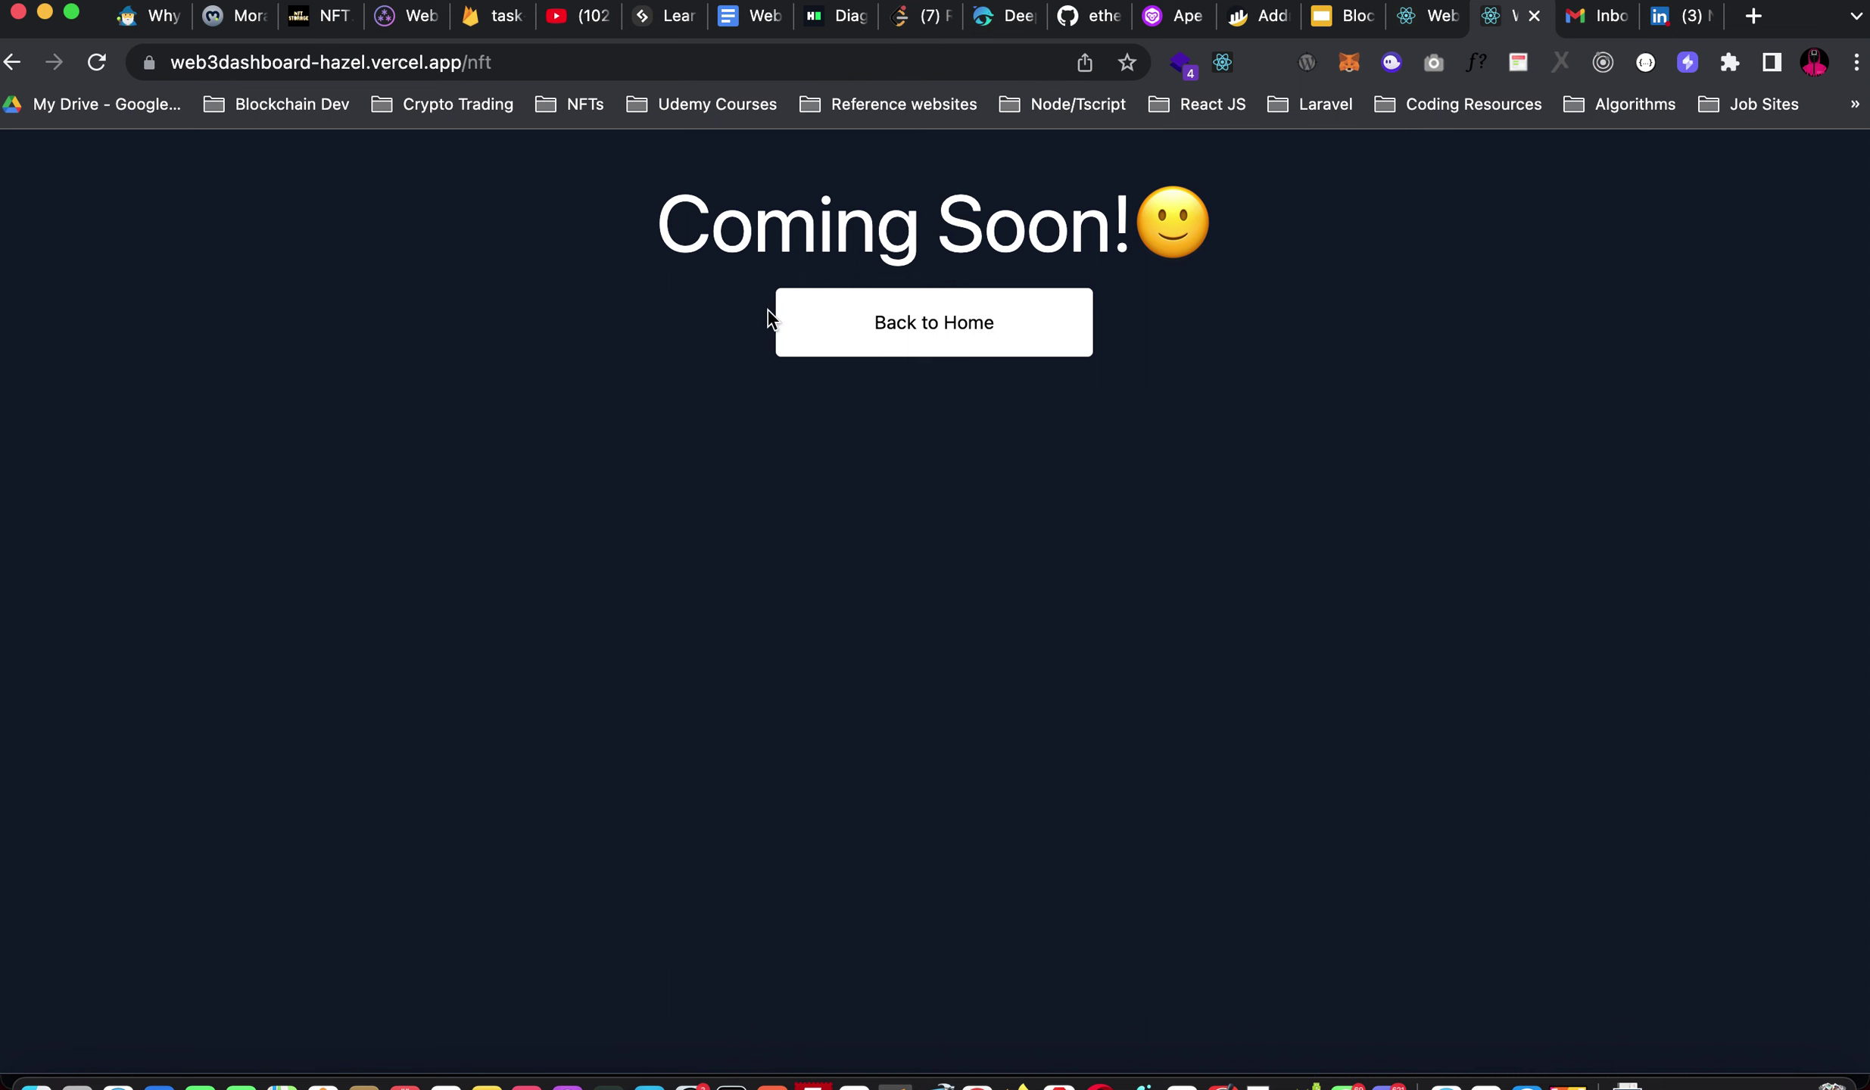
pyautogui.click(983, 334)
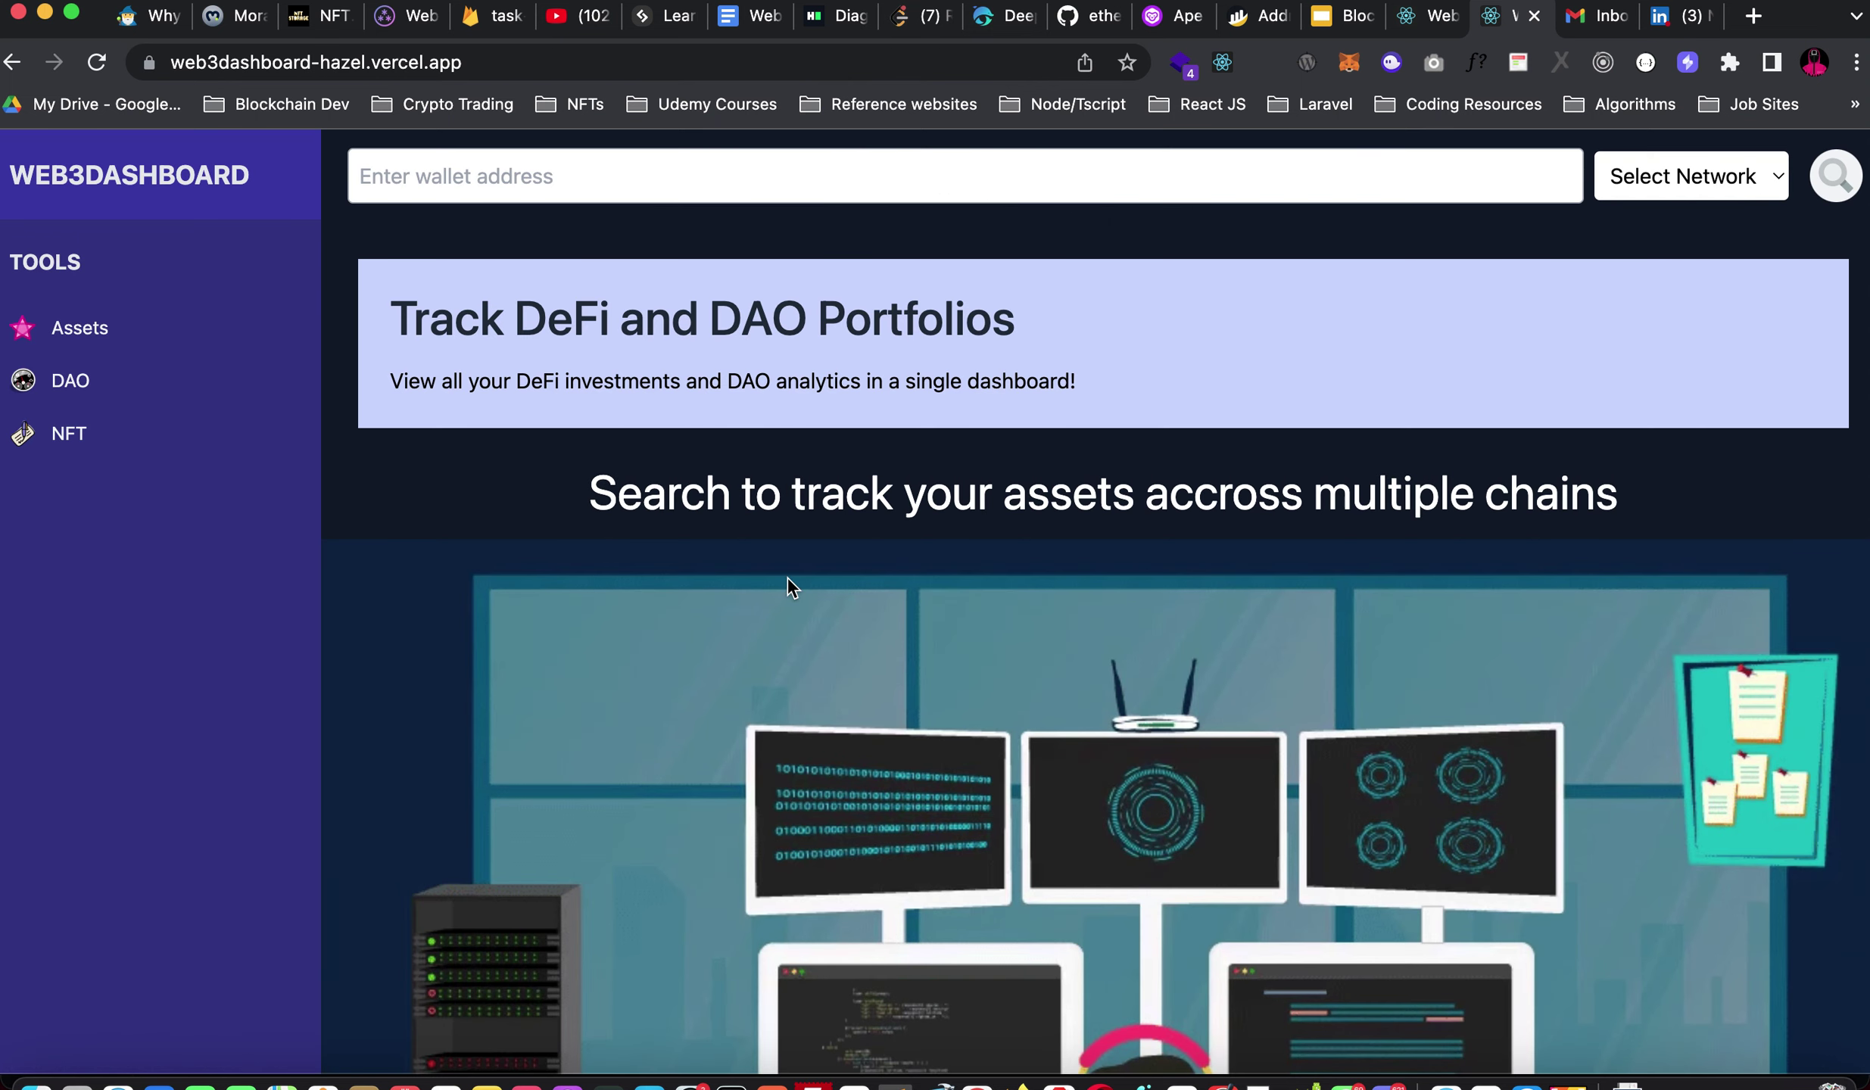
pyautogui.scroll(-3, 785, 575)
pyautogui.scroll(3, 785, 575)
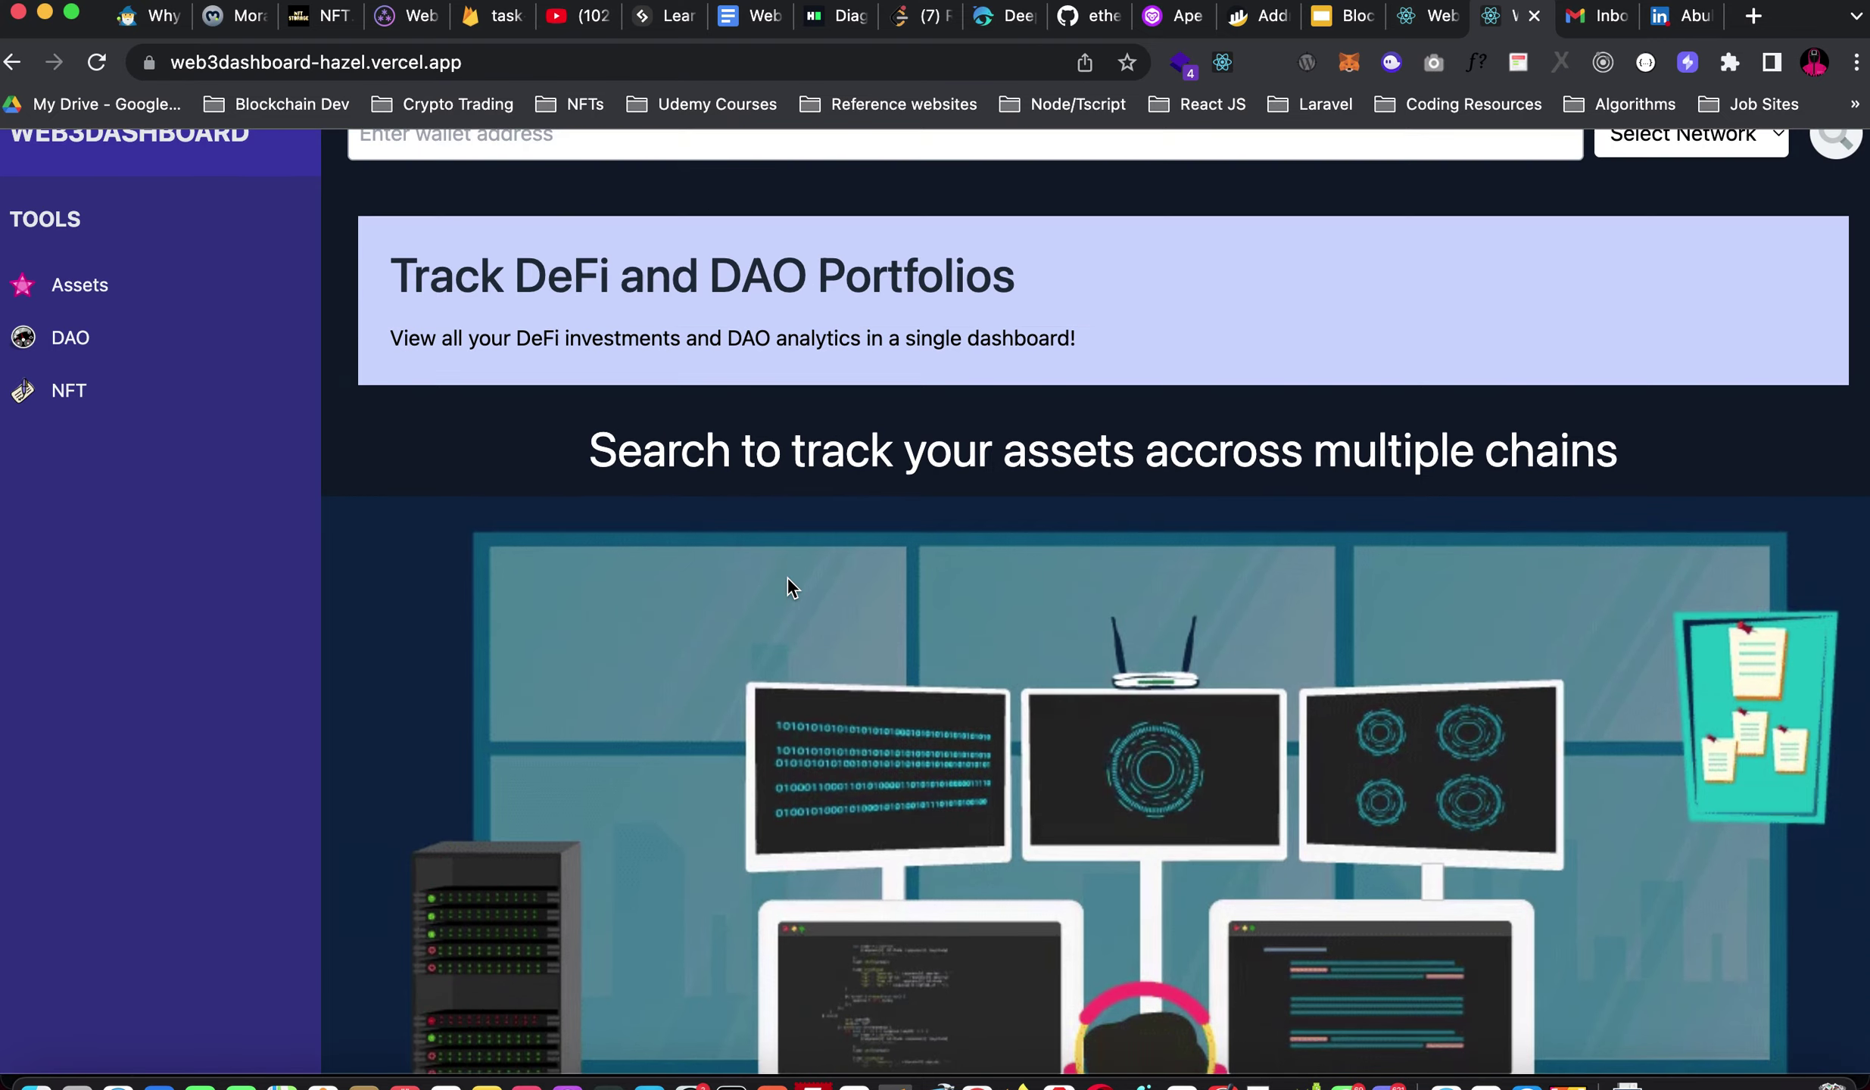
pyautogui.scroll(1, 785, 575)
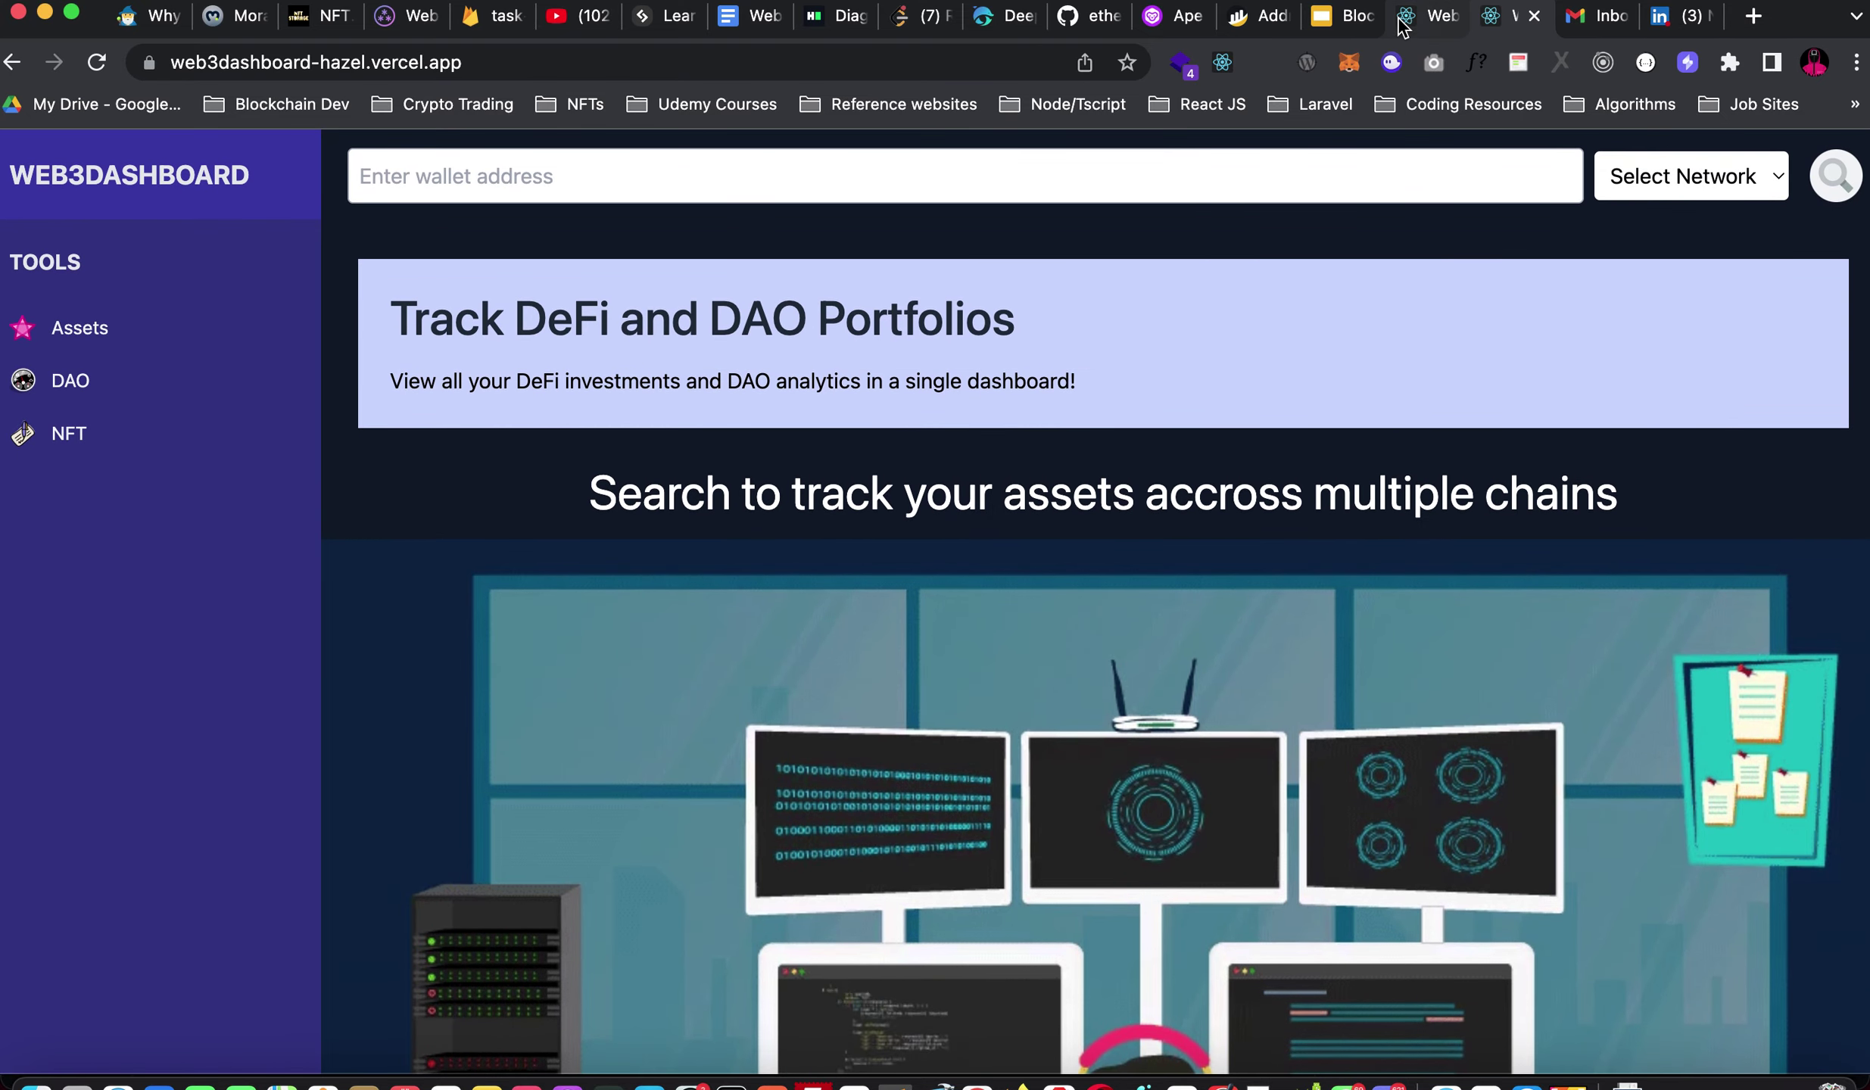
# Switch to the GitHub window and read the Covalent-Hackathon README, then scroll back to the top.
pyautogui.hotkey('ctrl', 'Up')
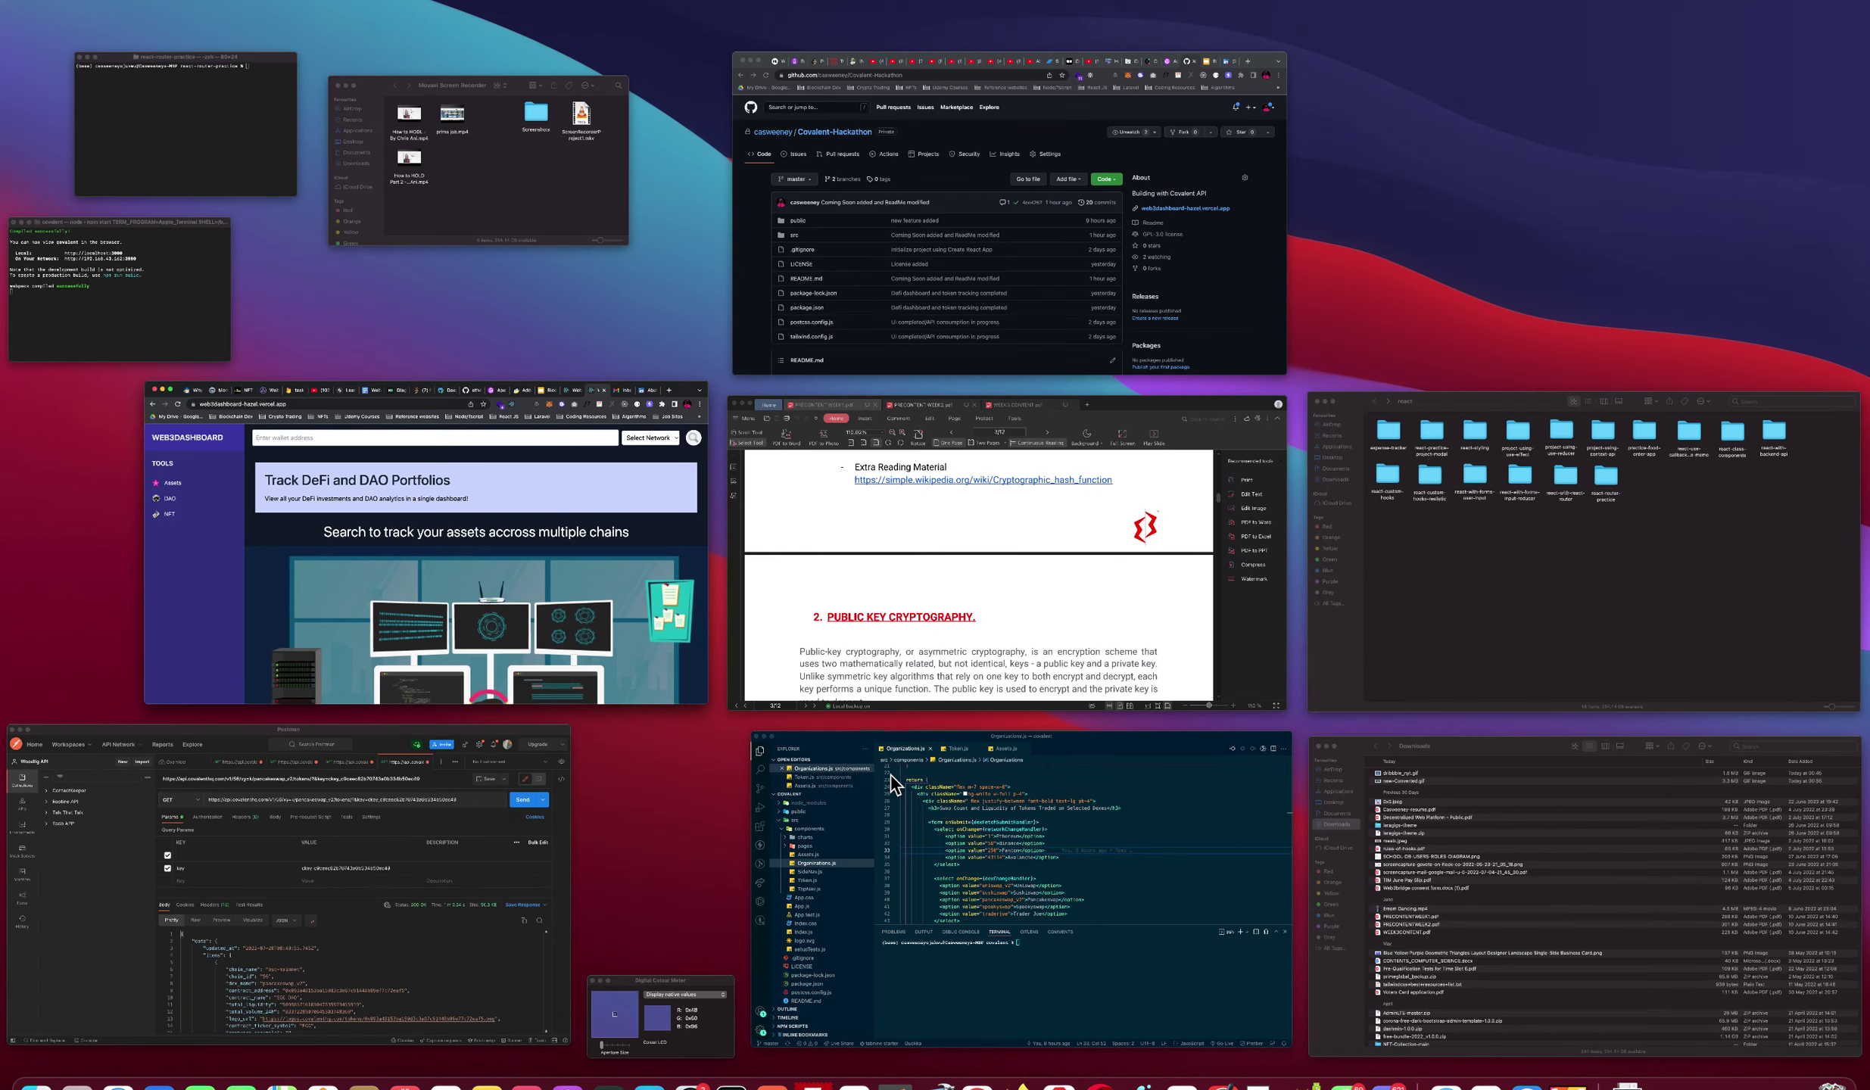
pyautogui.click(919, 248)
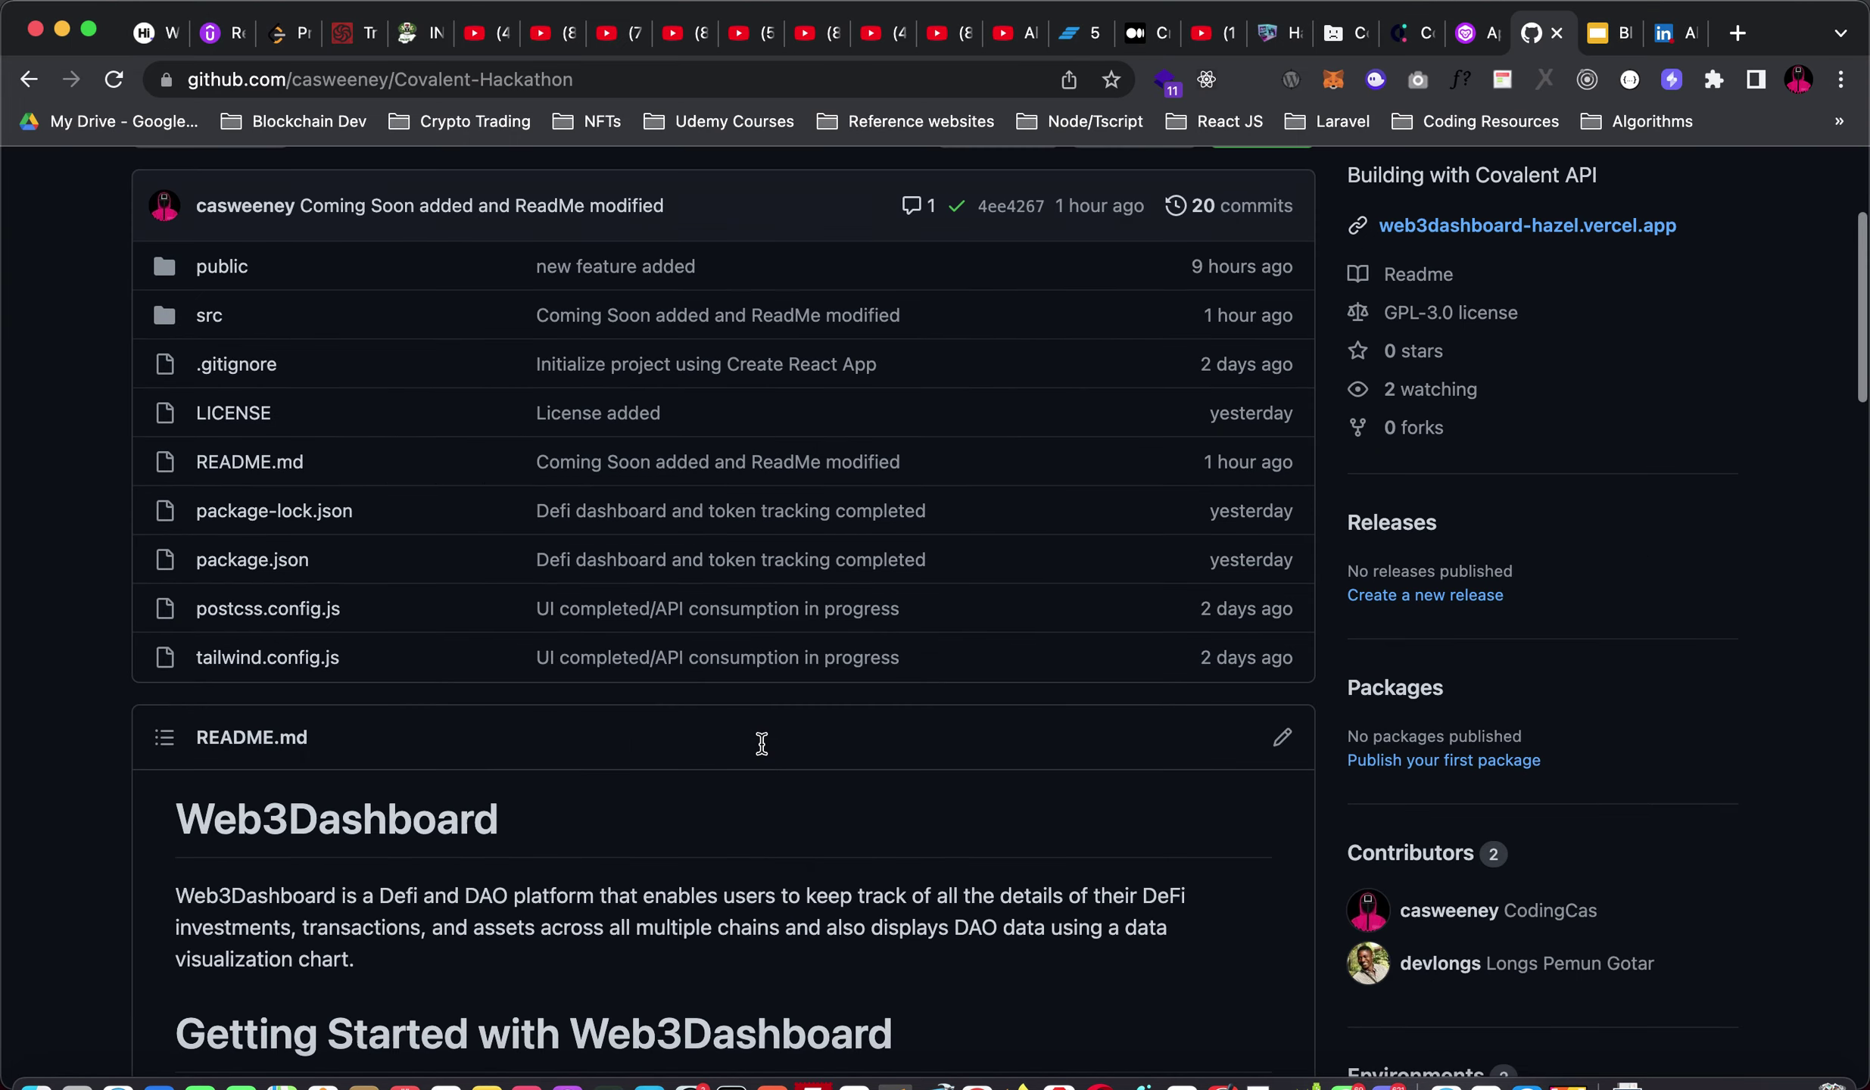
pyautogui.scroll(-15, 762, 743)
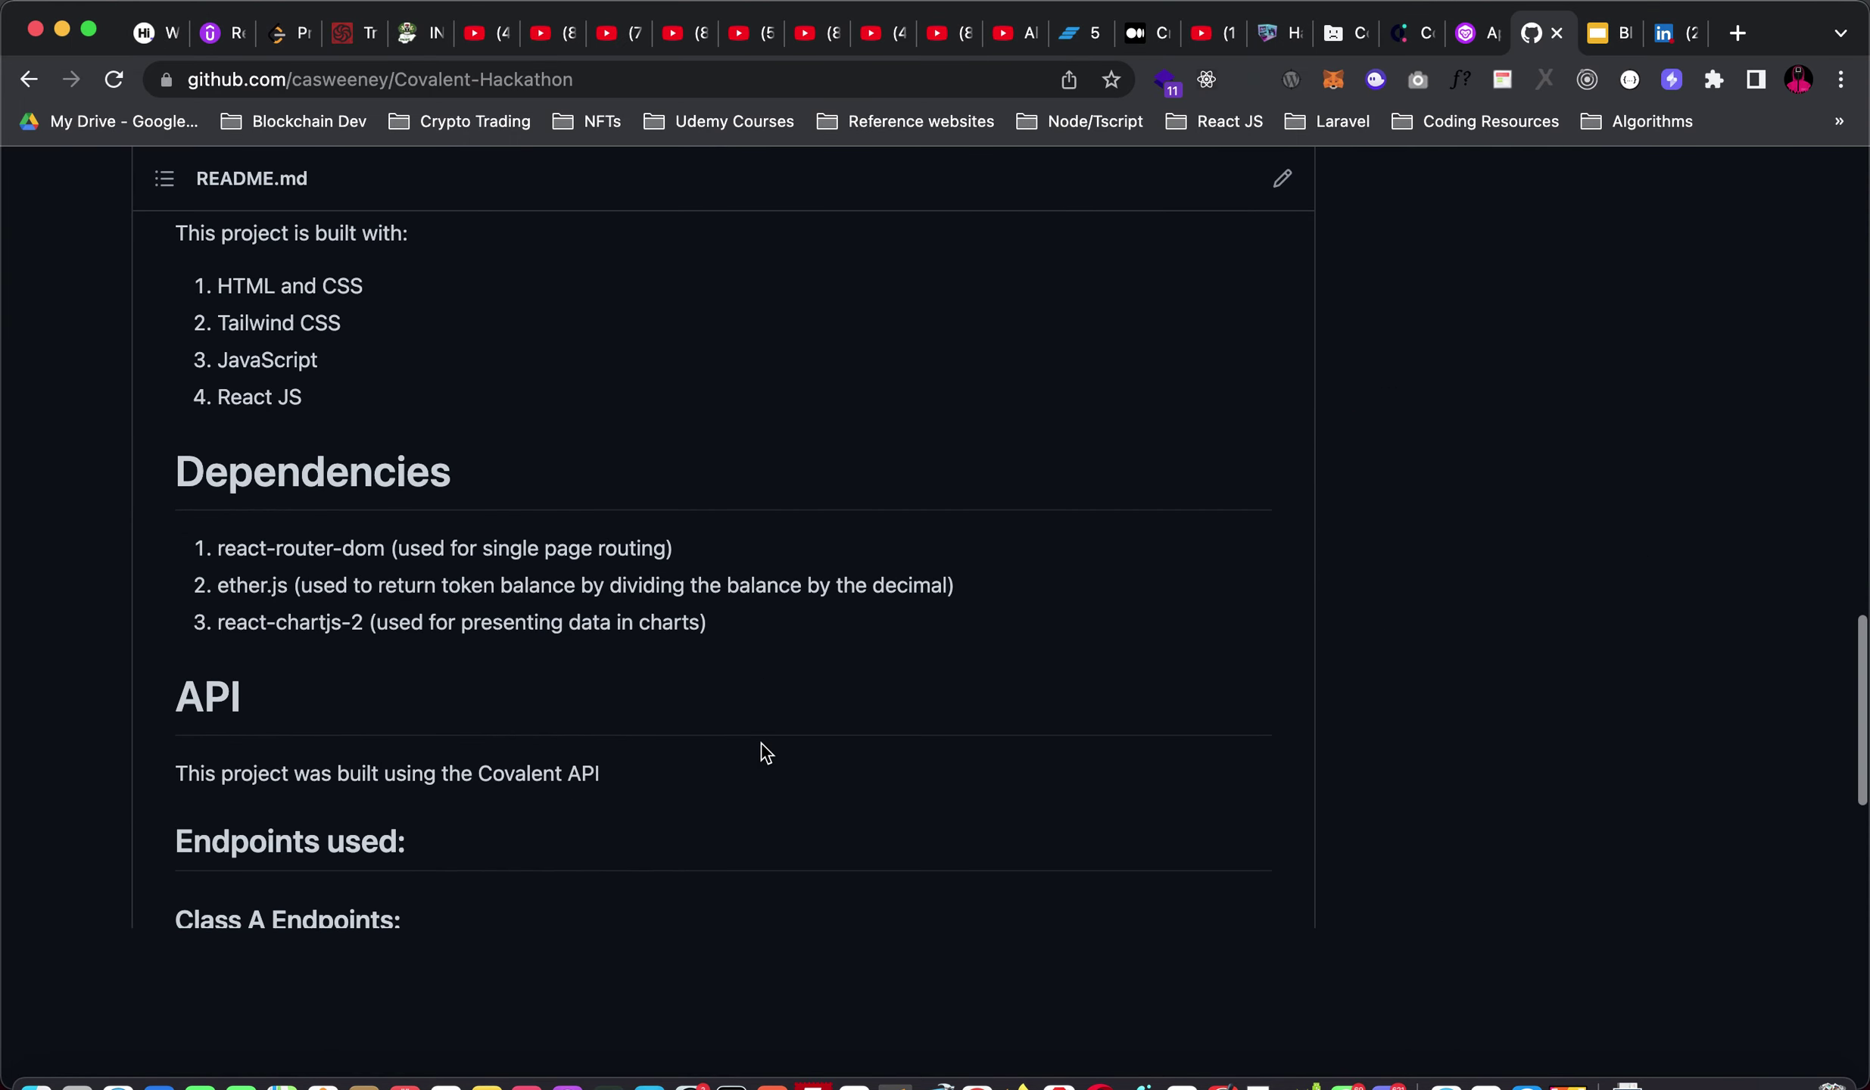
pyautogui.scroll(-15, 765, 752)
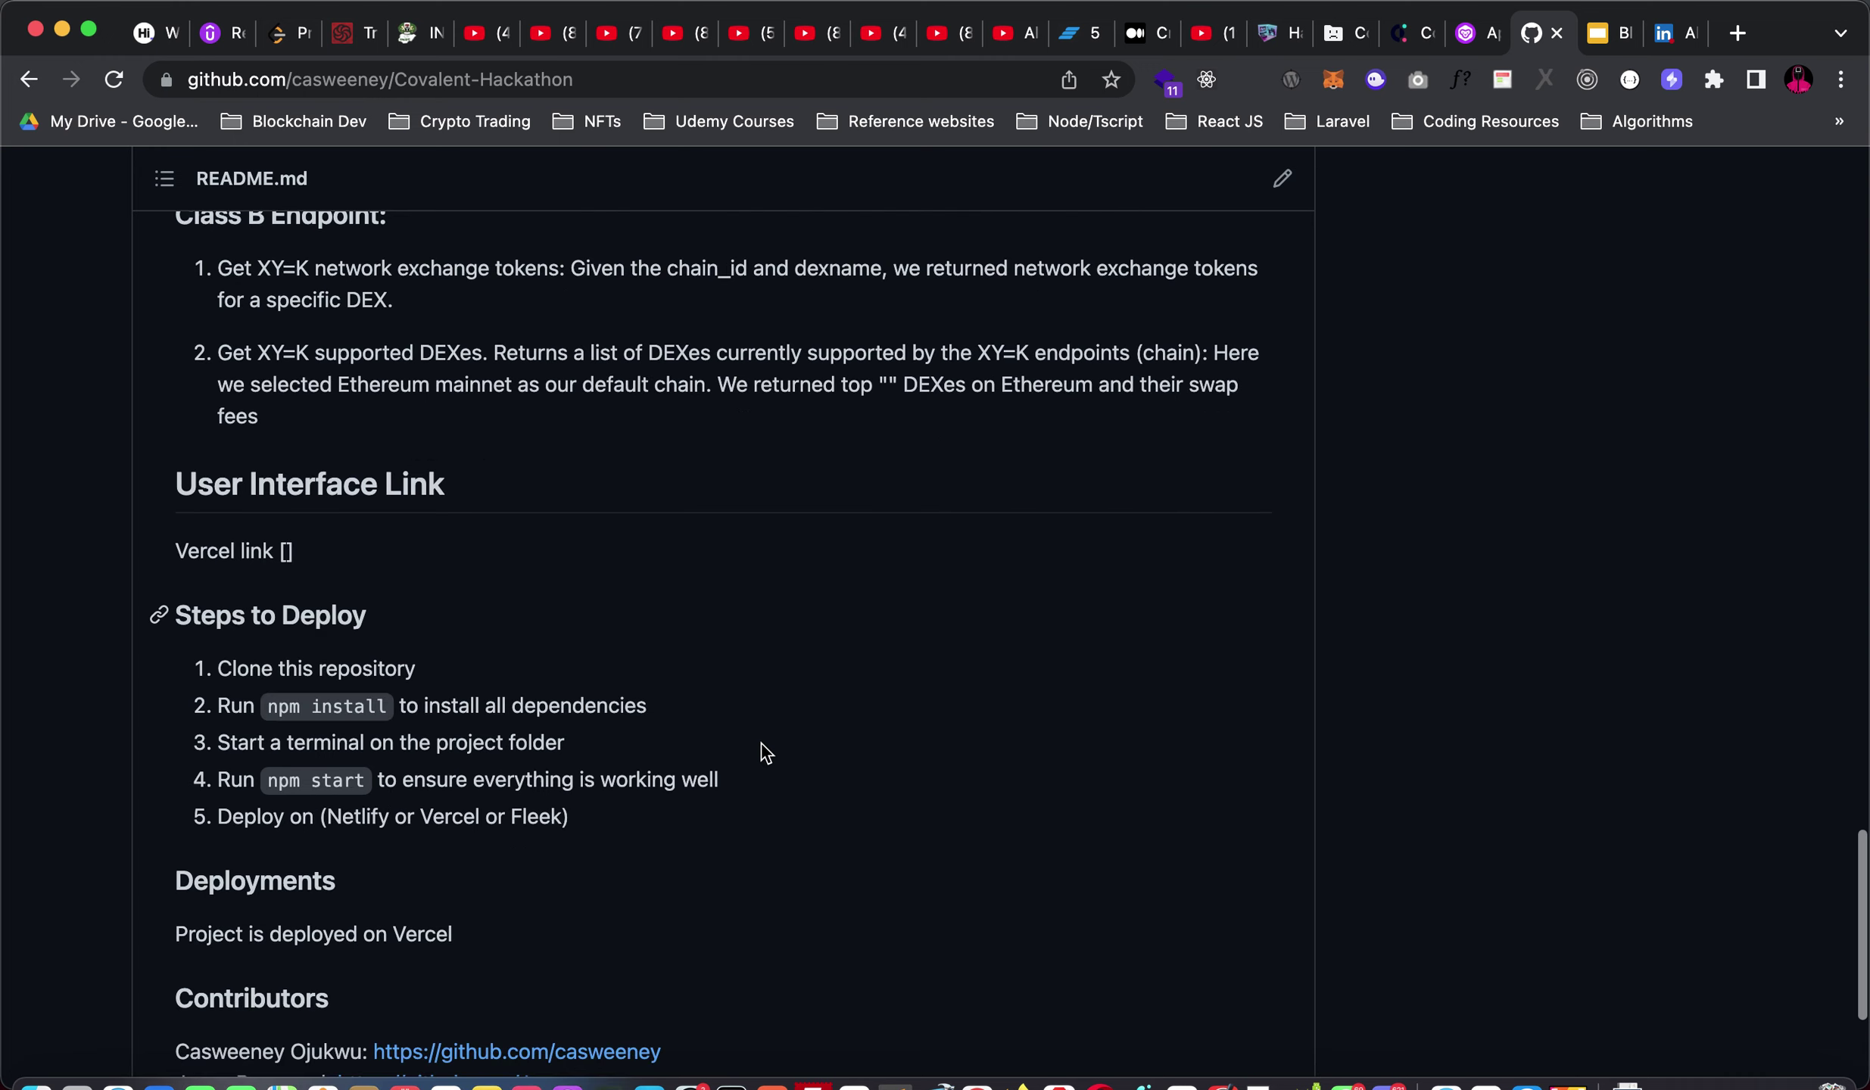
pyautogui.scroll(-5, 764, 751)
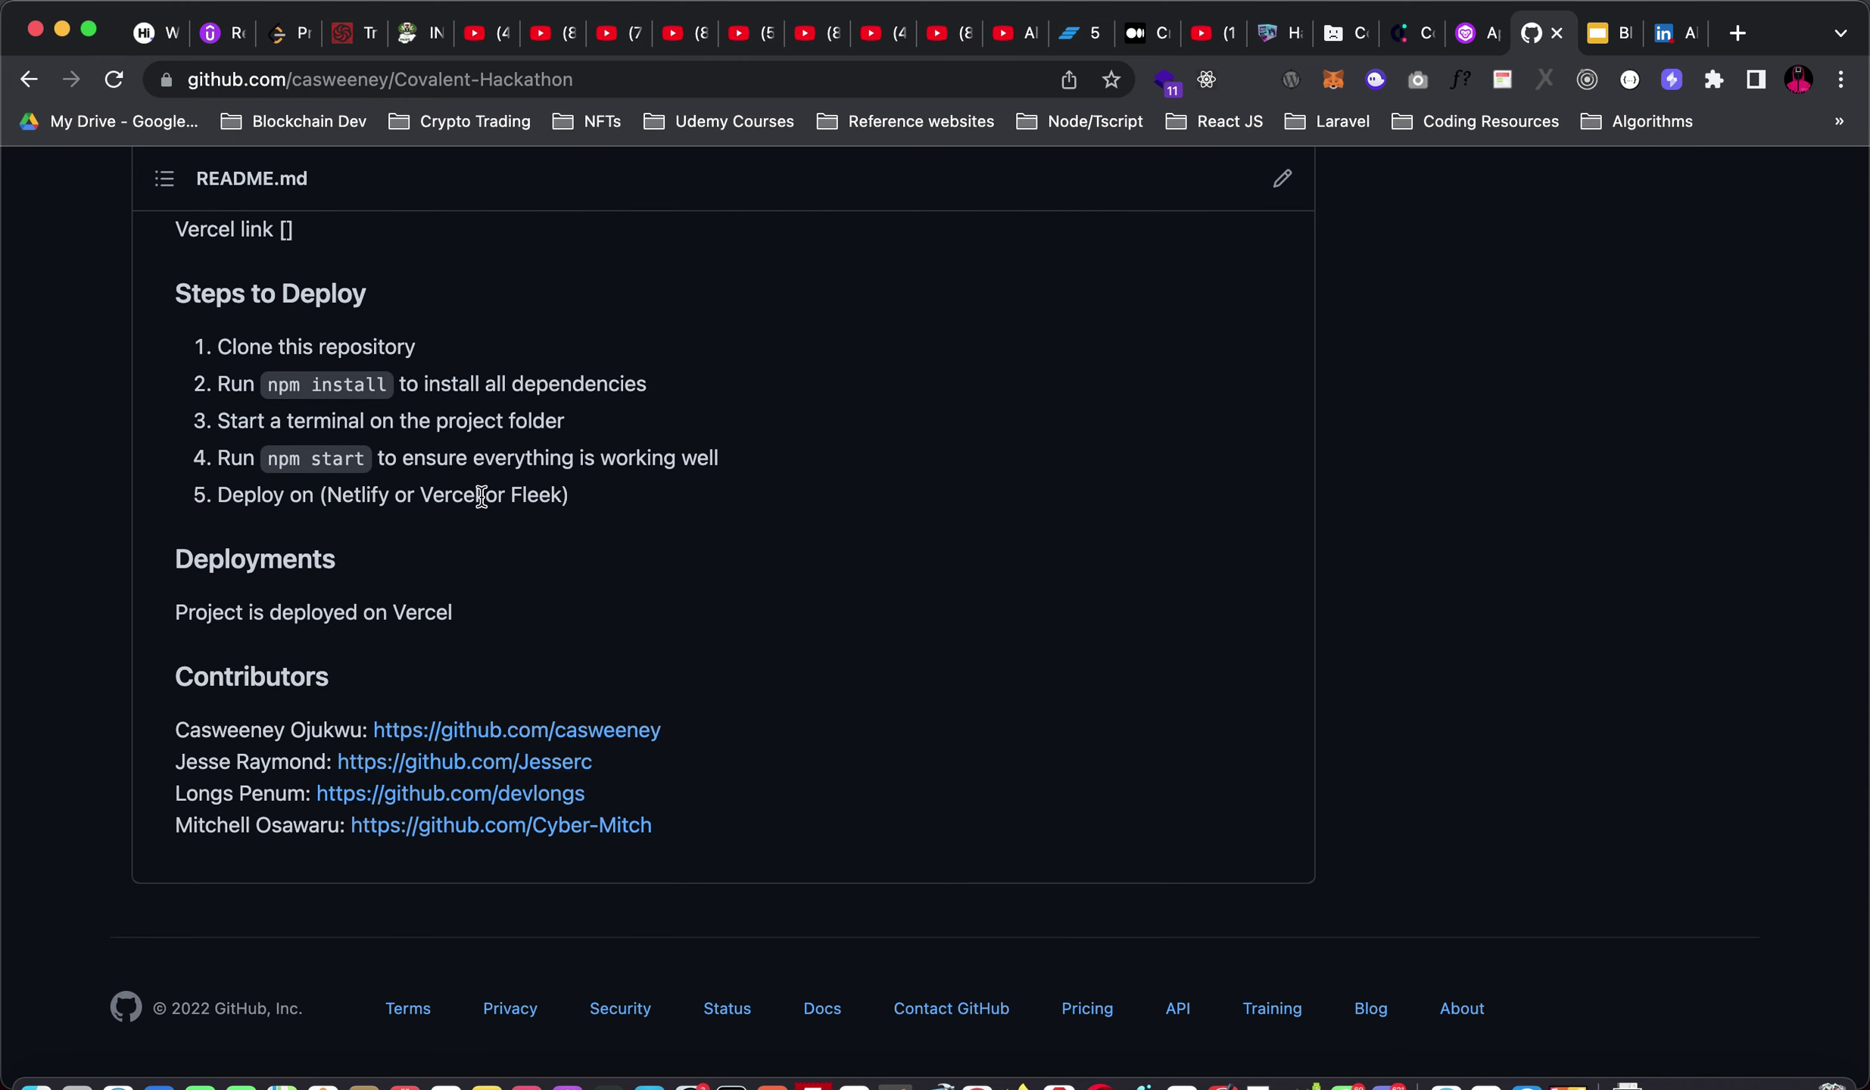
pyautogui.scroll(6, 481, 496)
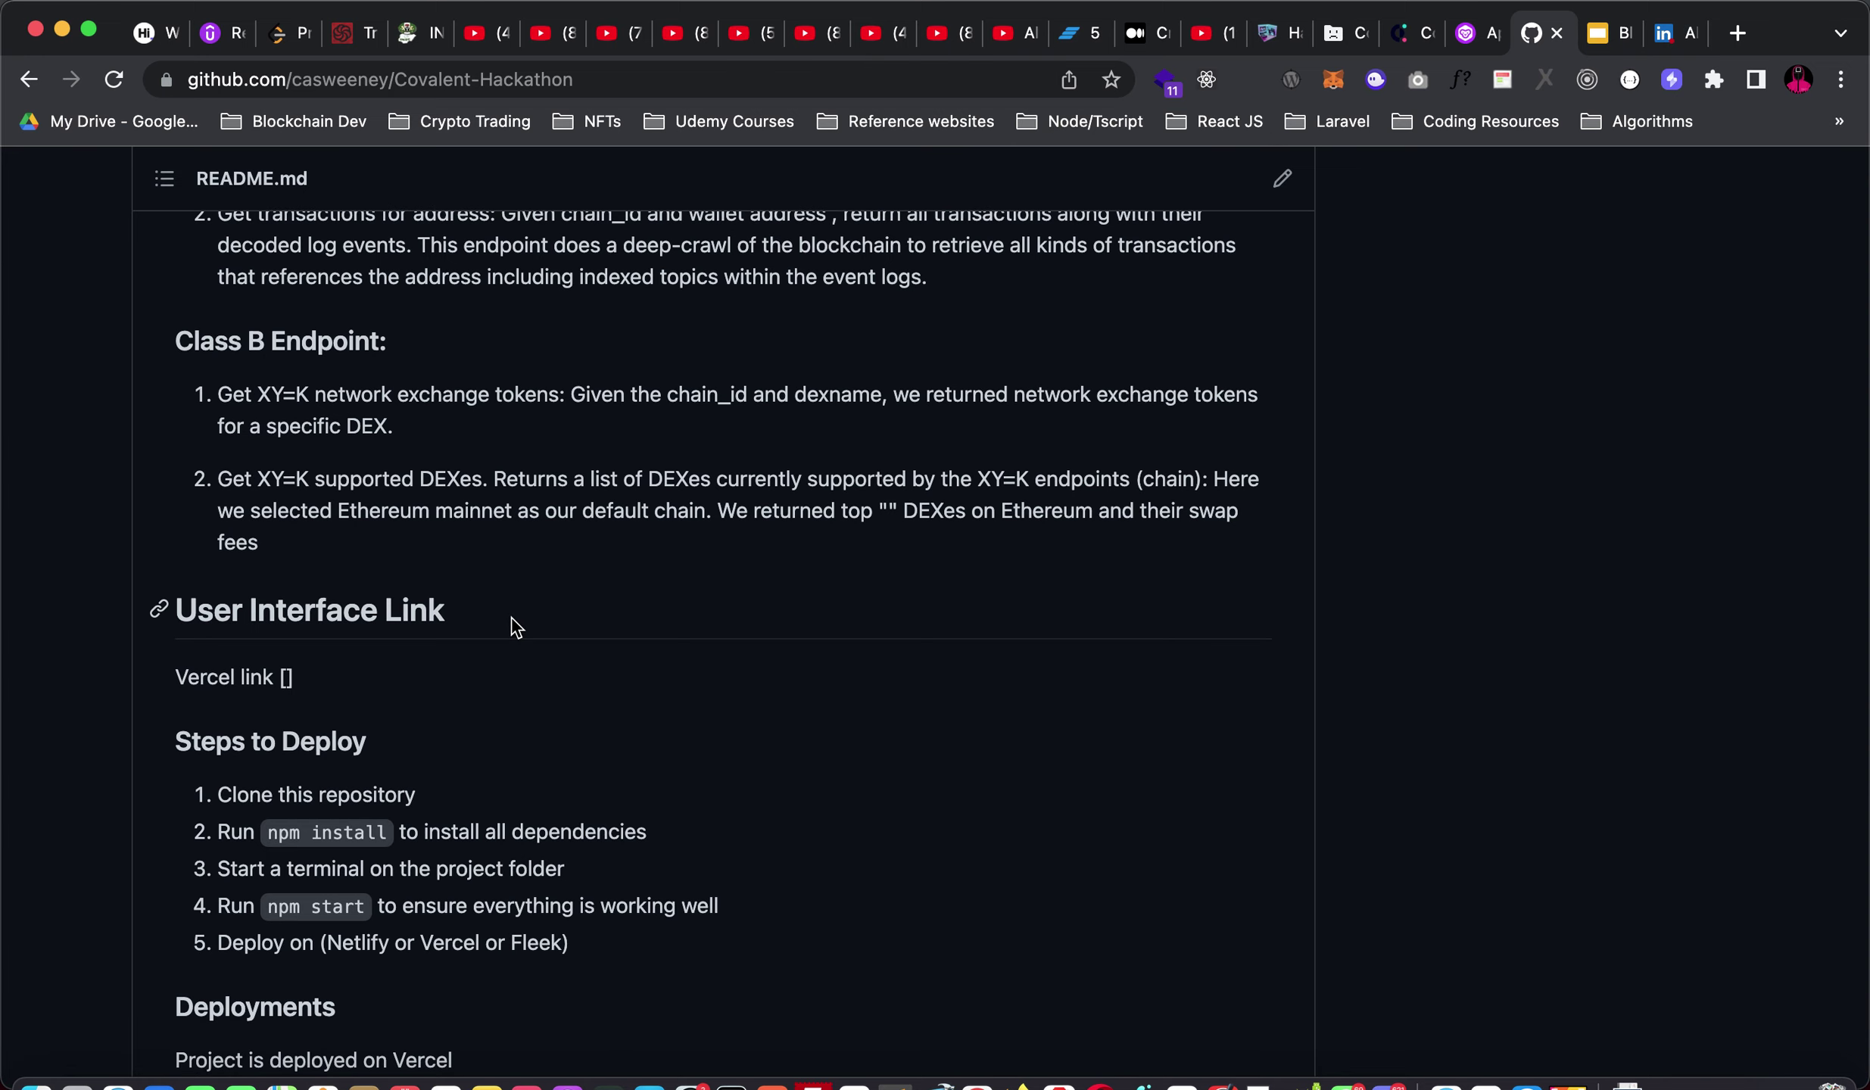
pyautogui.scroll(15, 514, 627)
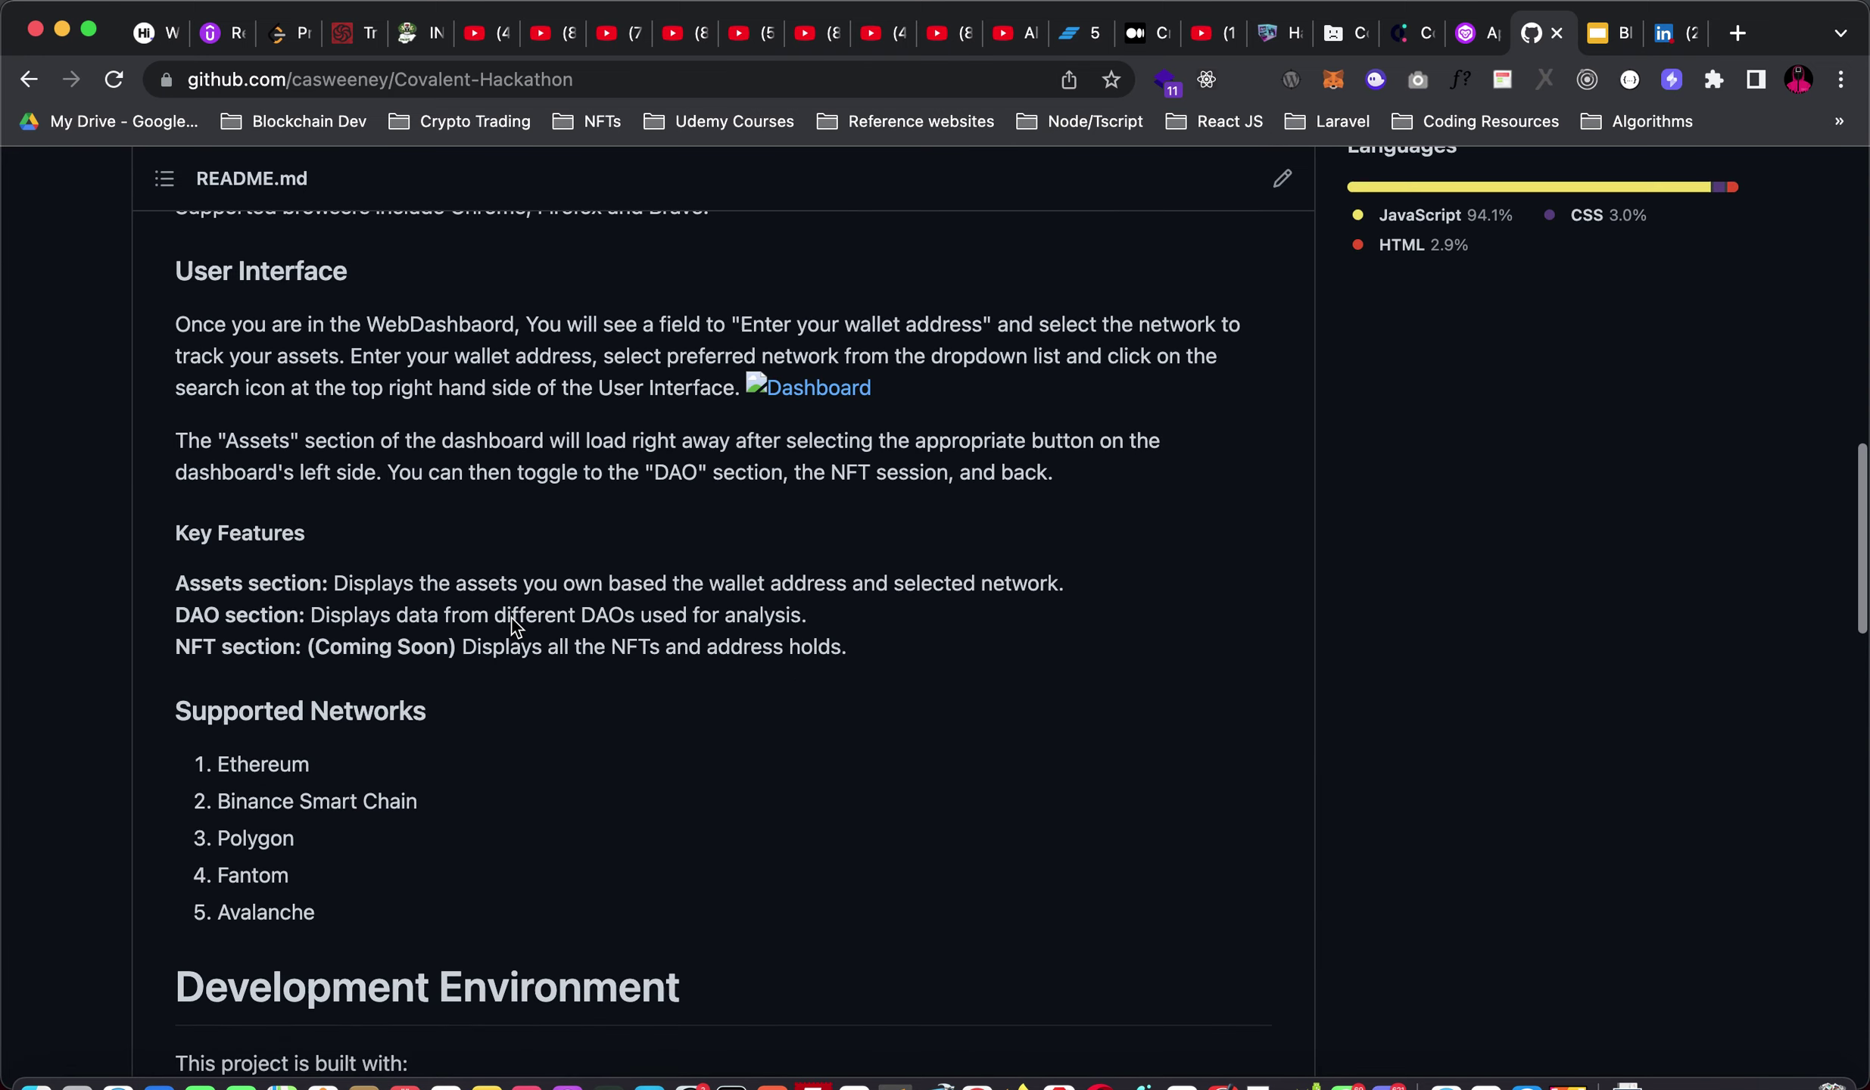
pyautogui.scroll(10, 515, 627)
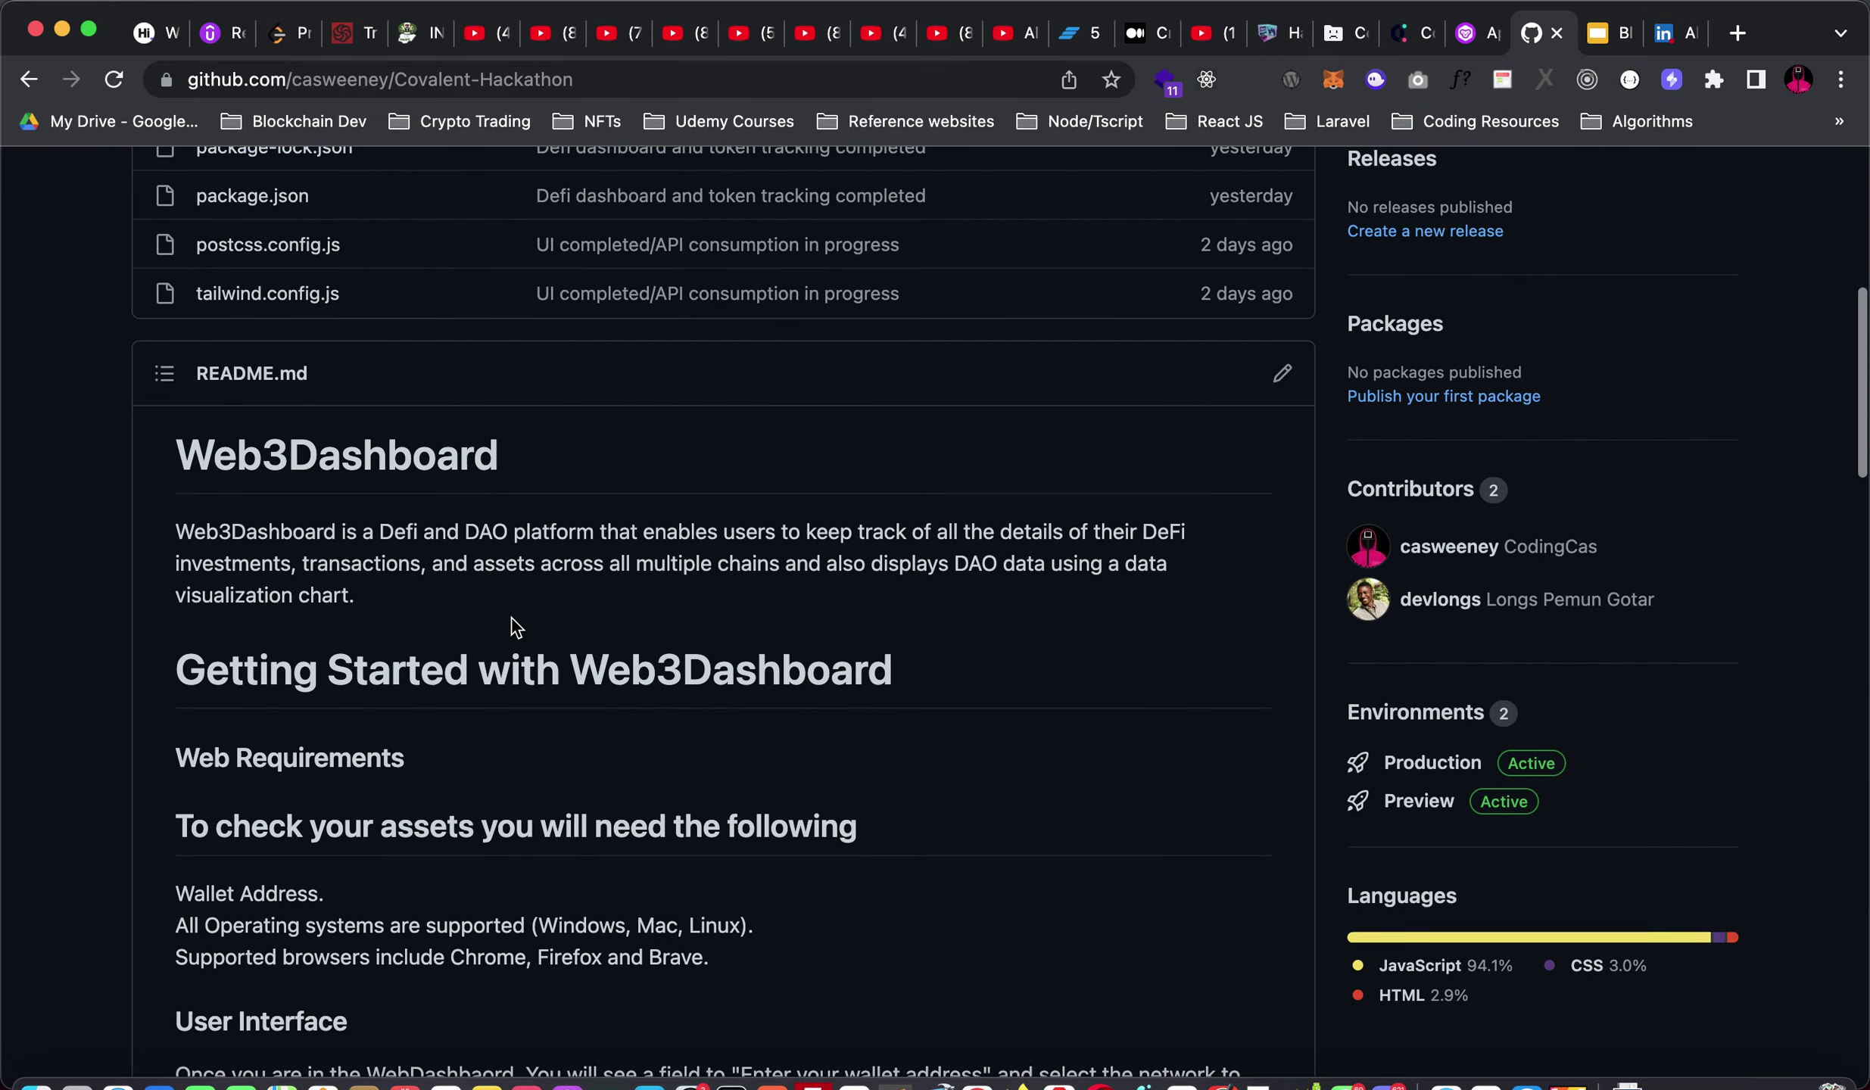
pyautogui.scroll(8, 514, 627)
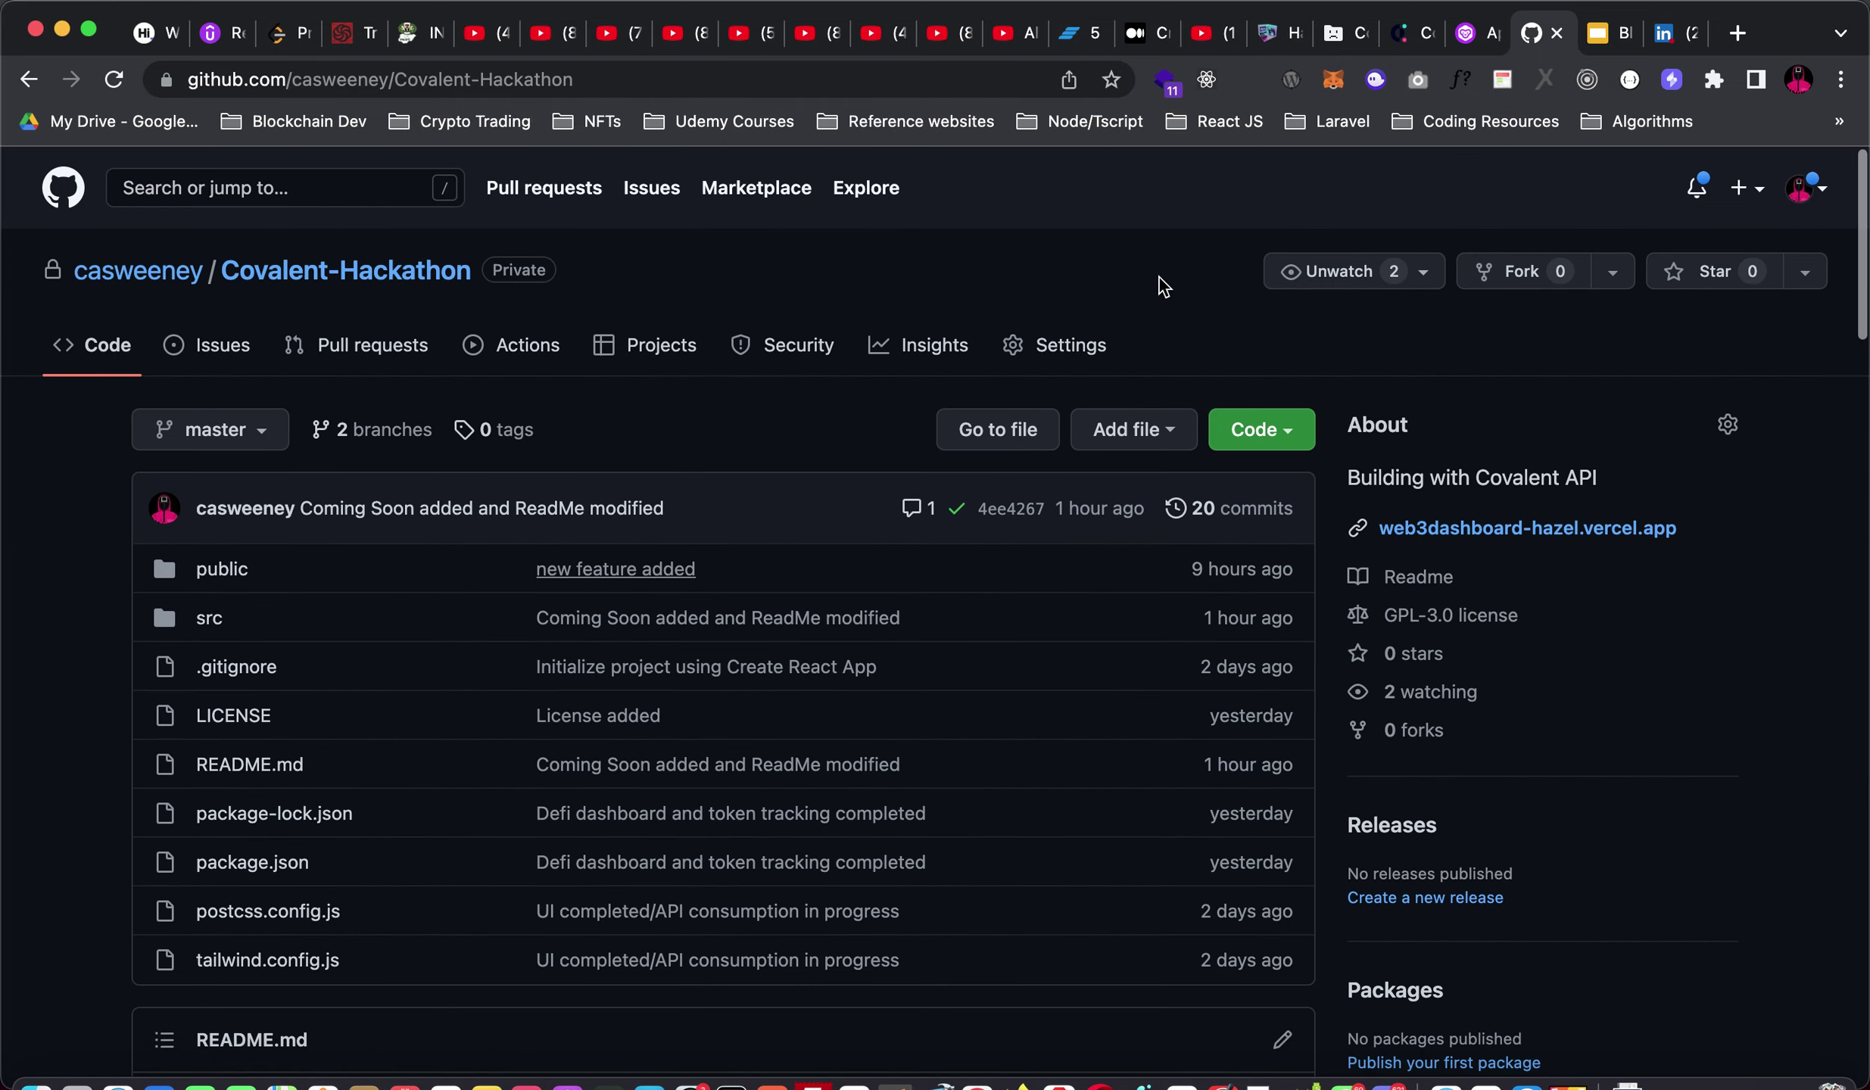